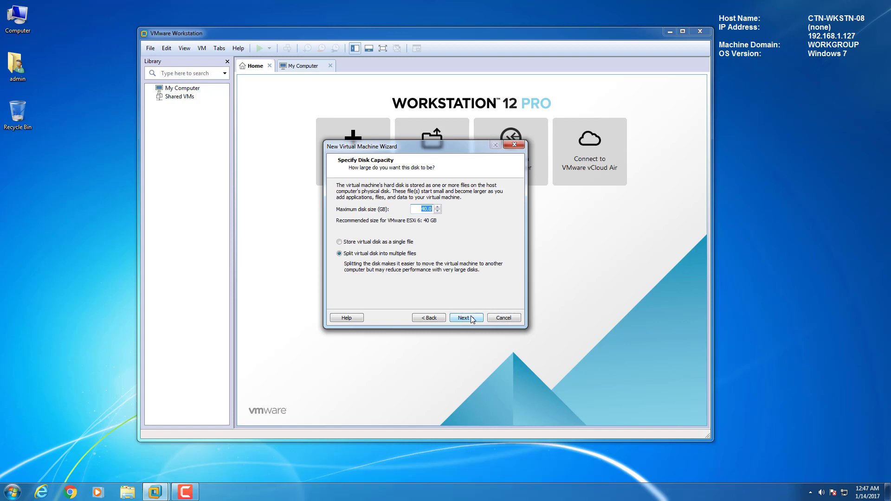
- Store the 40 GB disk as a single file, review the CD/DVD ISO settings, and create the VM
click(340, 242)
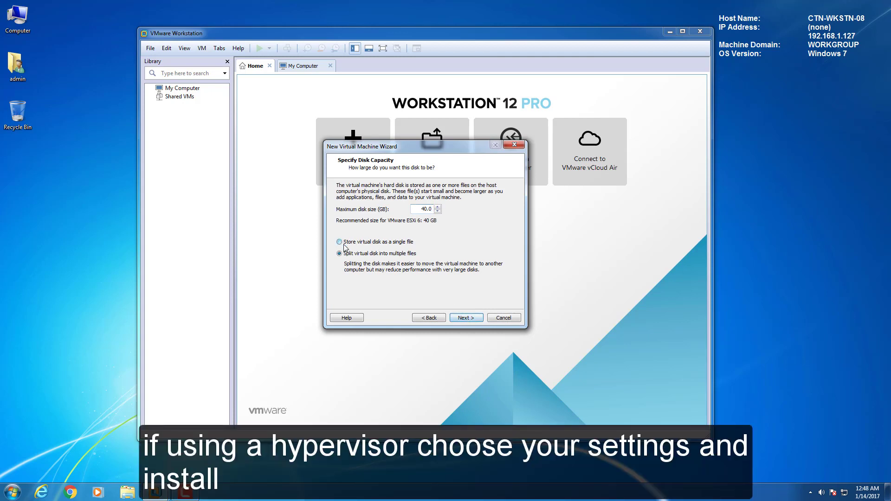
click(468, 319)
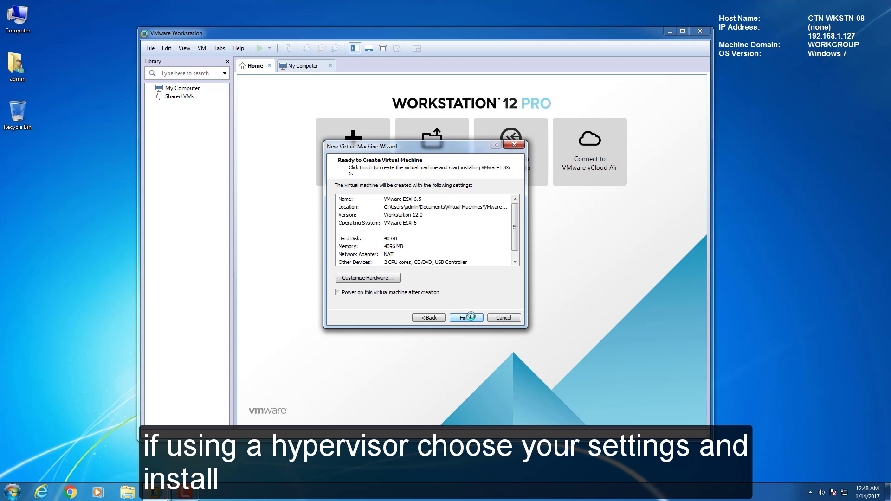
click(383, 278)
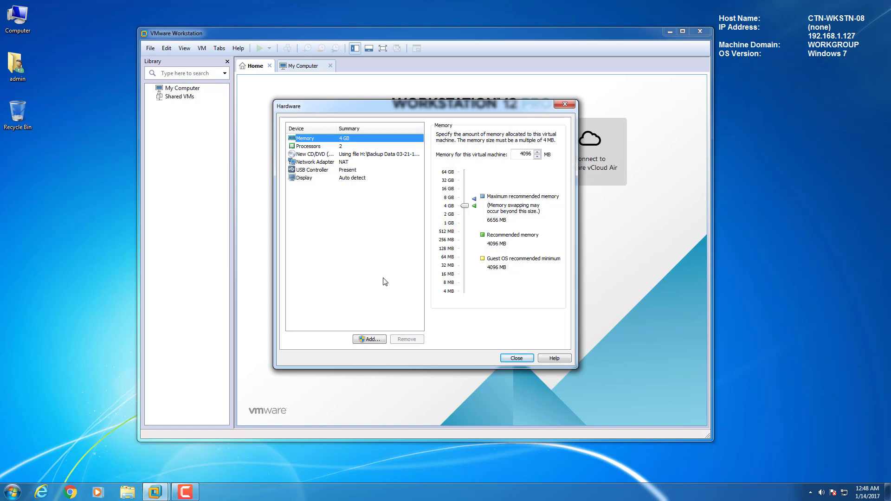
click(313, 154)
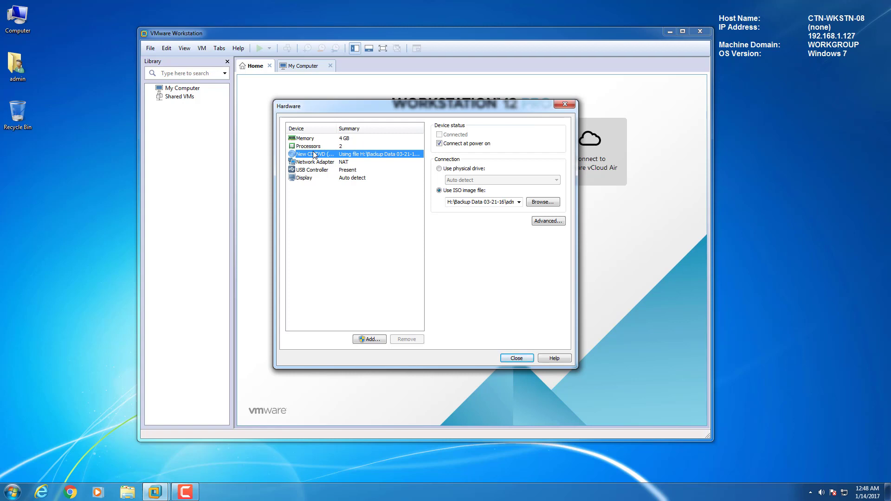
click(517, 359)
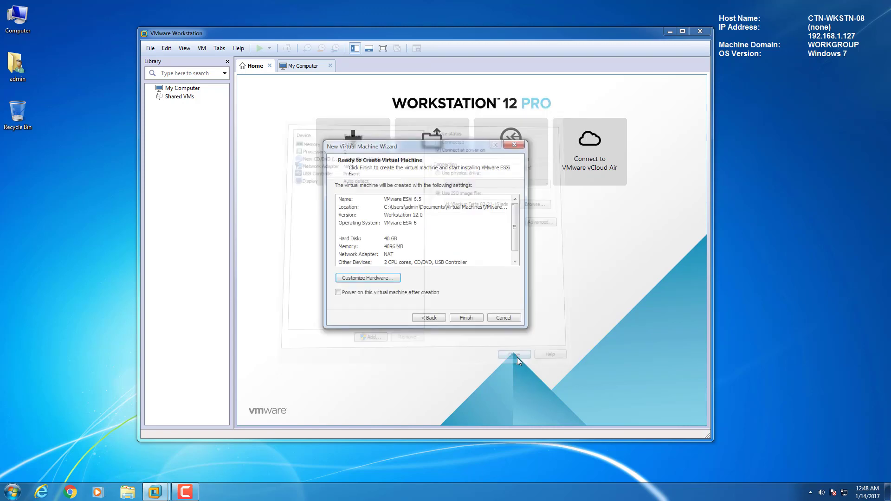
click(466, 318)
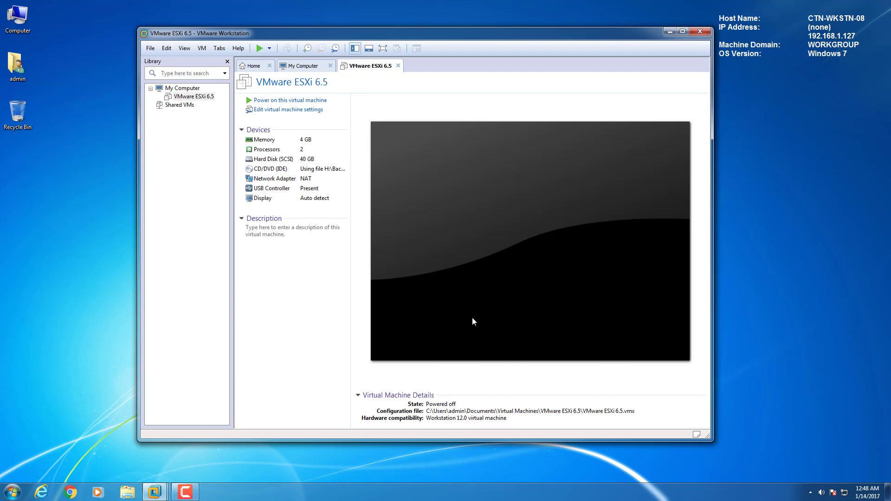
- Check the CD/DVD settings without changes, then power on the VMware ESXi 6.5 VM
double_click(269, 169)
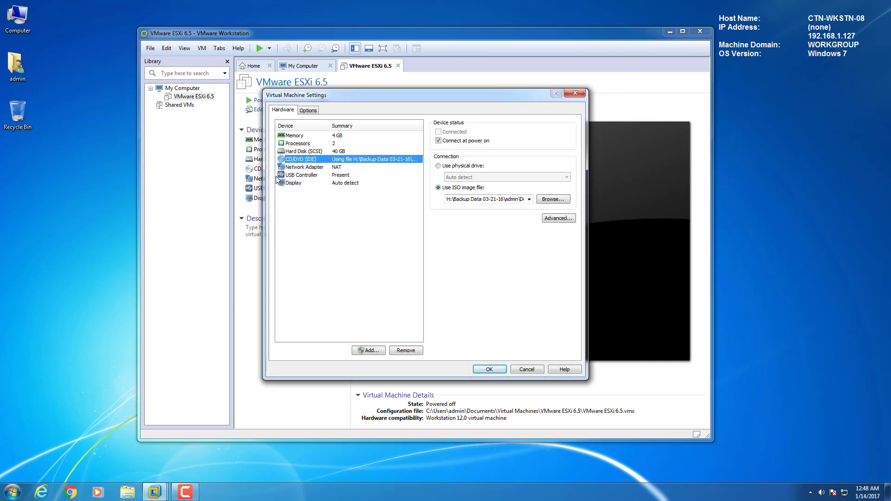
click(519, 370)
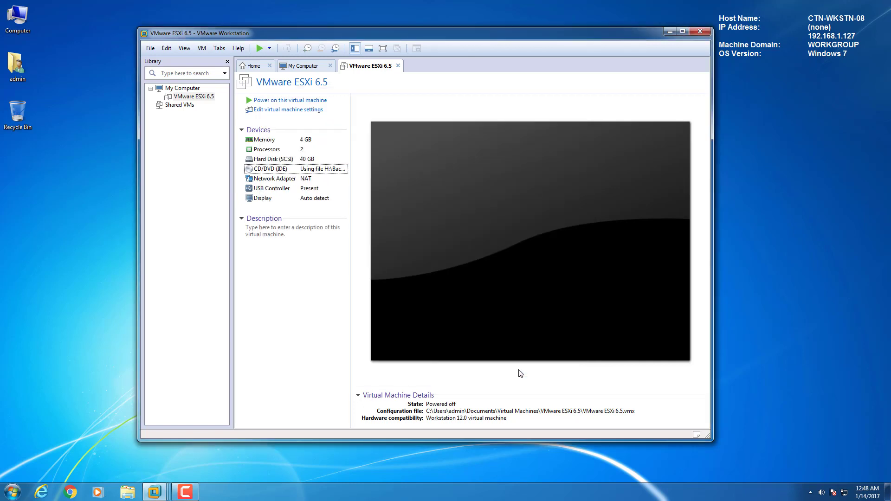
click(289, 101)
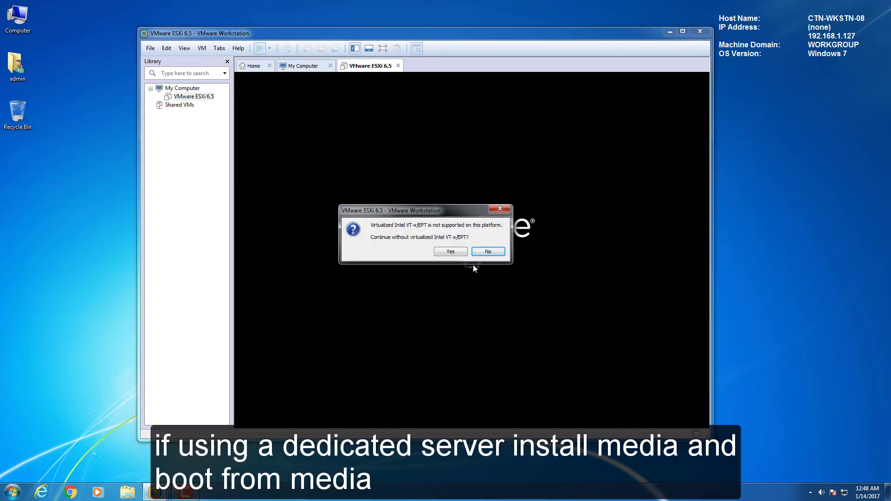
- Continue without virtualized VT-x/EPT and show the ESXi VM in Full Screen view
click(451, 252)
click(185, 49)
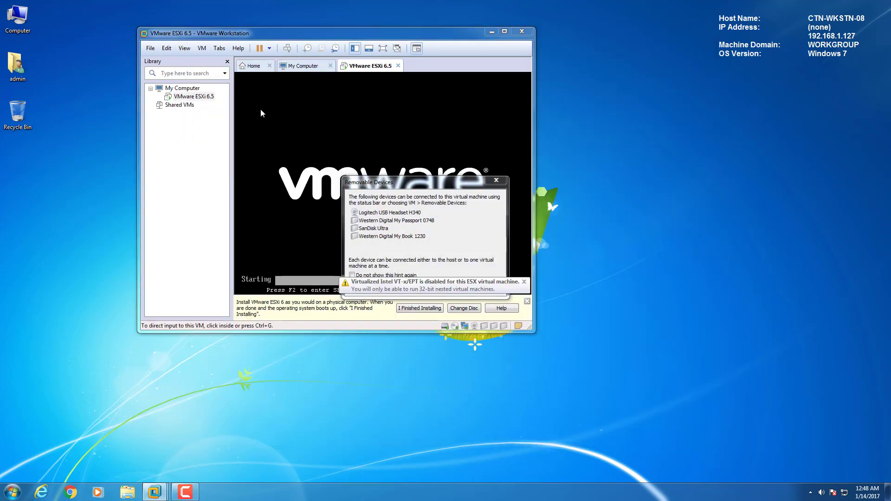
click(185, 49)
click(194, 61)
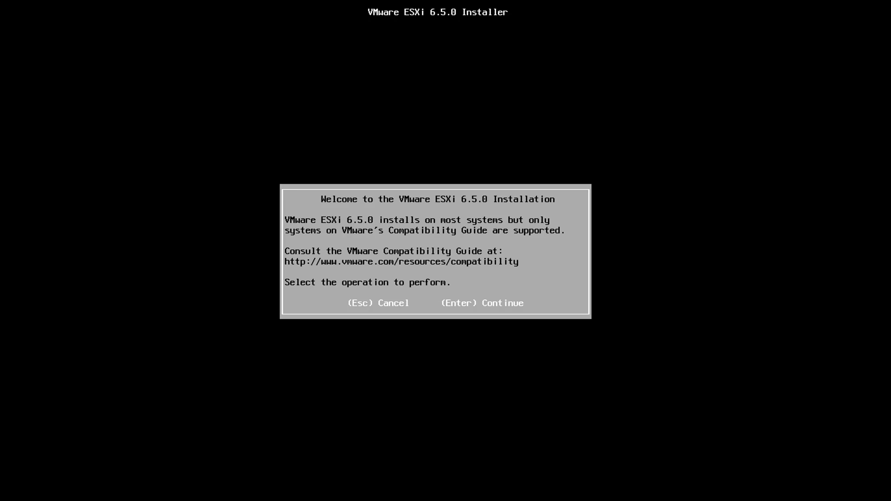
- Accept the EULA, pick the 40 GB local disk and keep the US Default keyboard
key(Return)
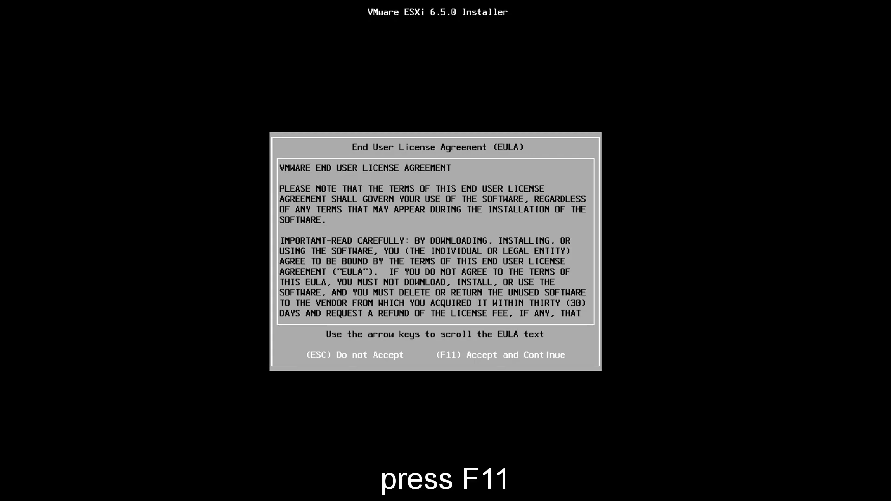
key(F11)
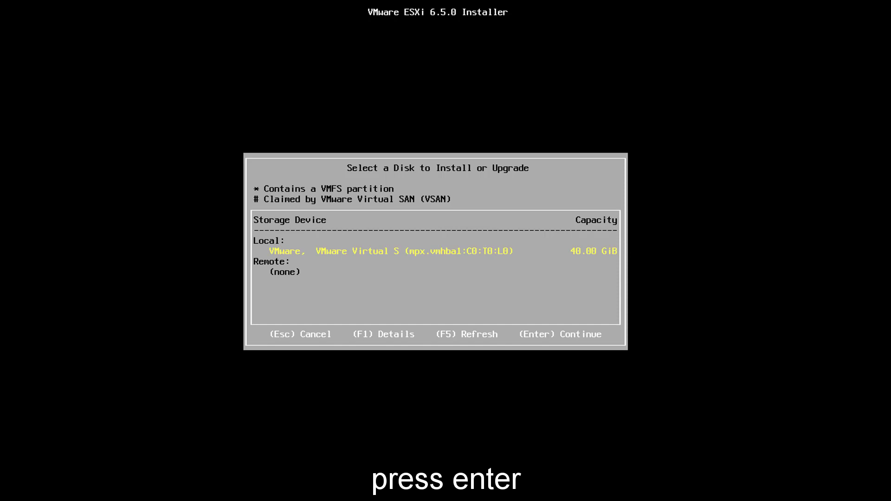
key(Return)
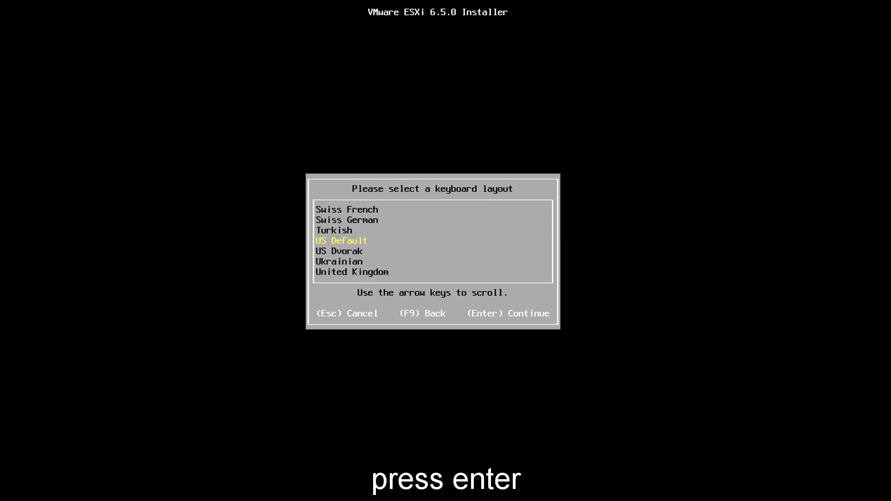
key(Return)
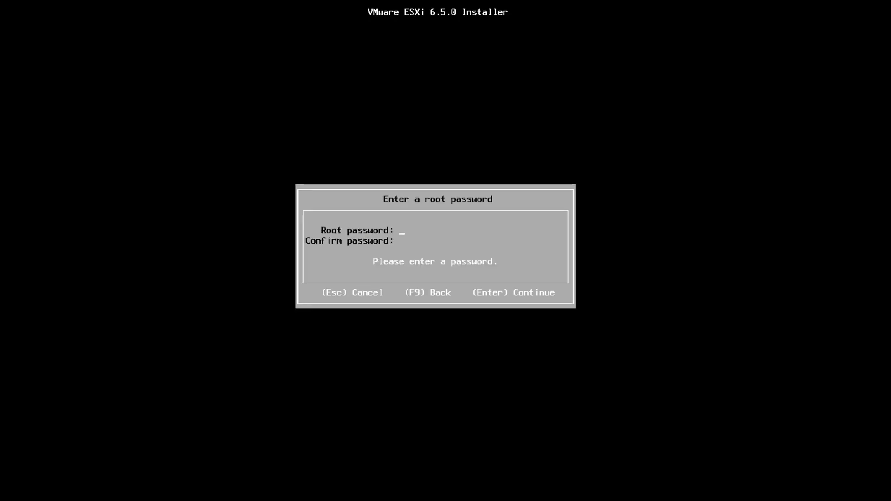
- Set and confirm the root password, pass the scan warnings, and start installing ESXi 6.5.0
text(*********)
key(Tab)
text(*********)
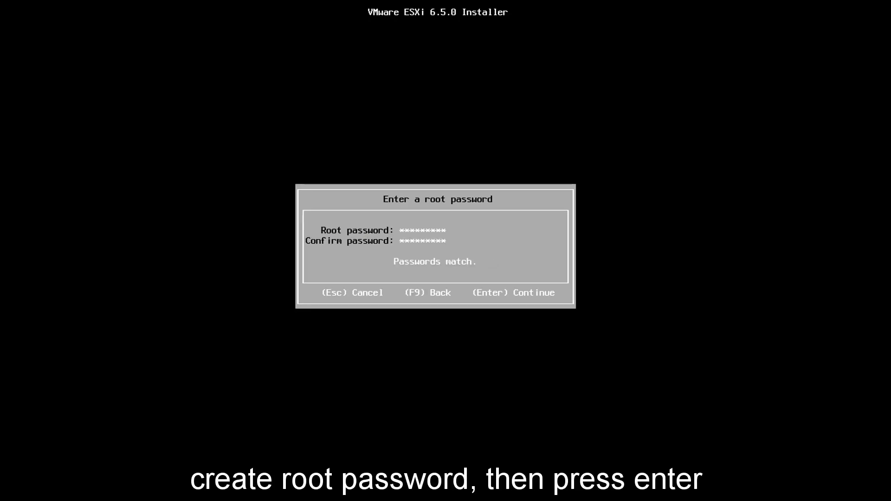
key(Return)
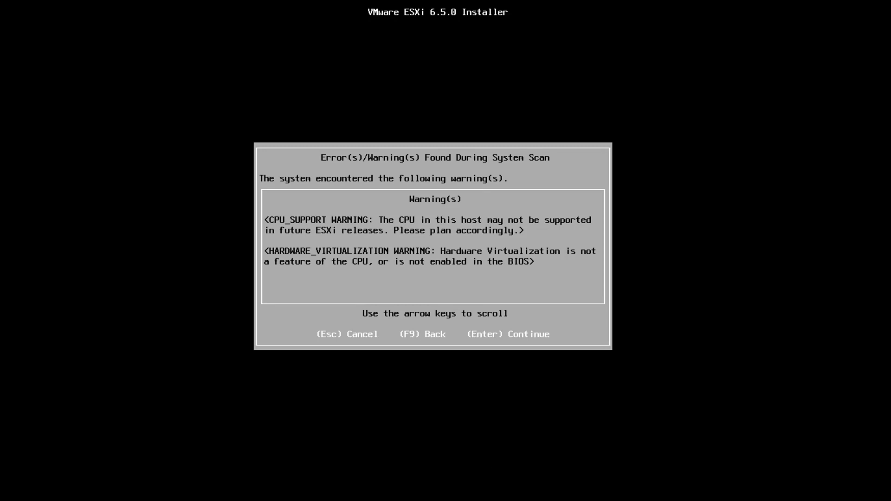
key(Return)
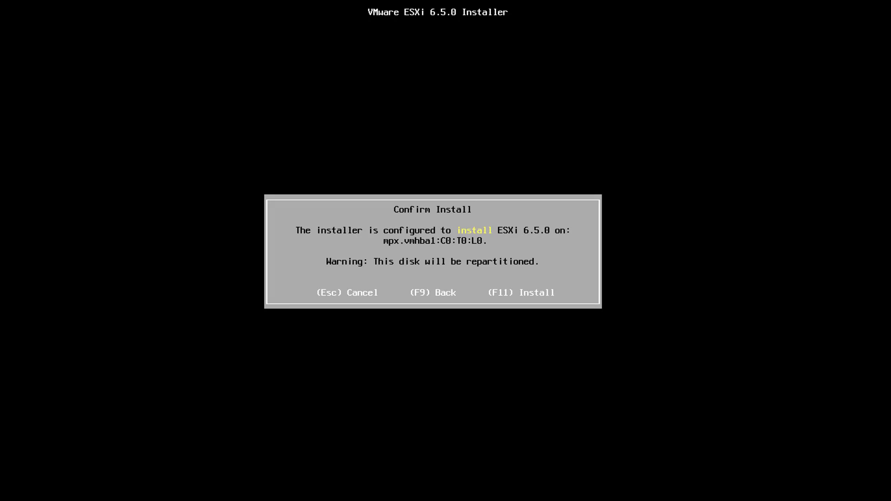
key(F11)
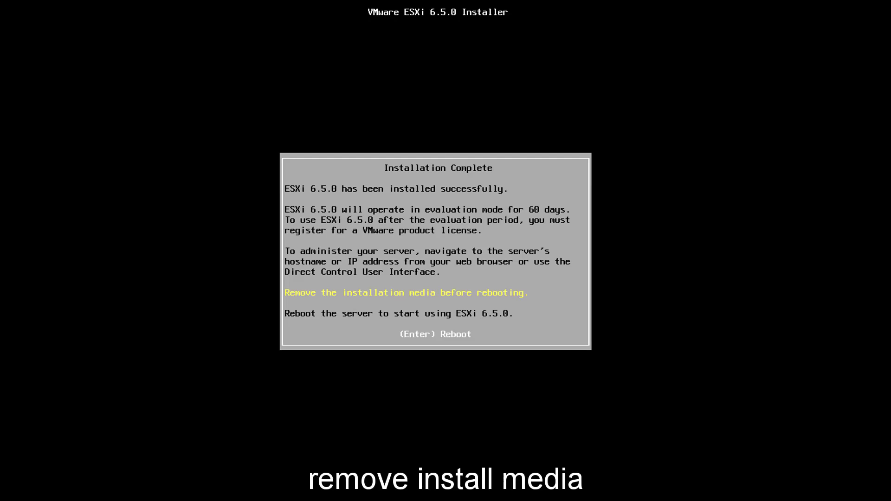
- Uncheck 'Connect at power on' for the CD/DVD (IDE) drive, then reboot the new ESXi server
click(21, 0)
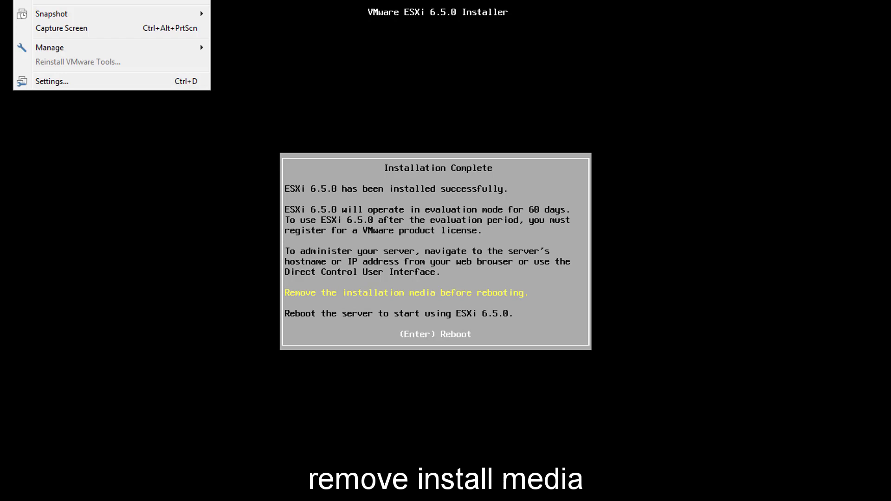
click(41, 79)
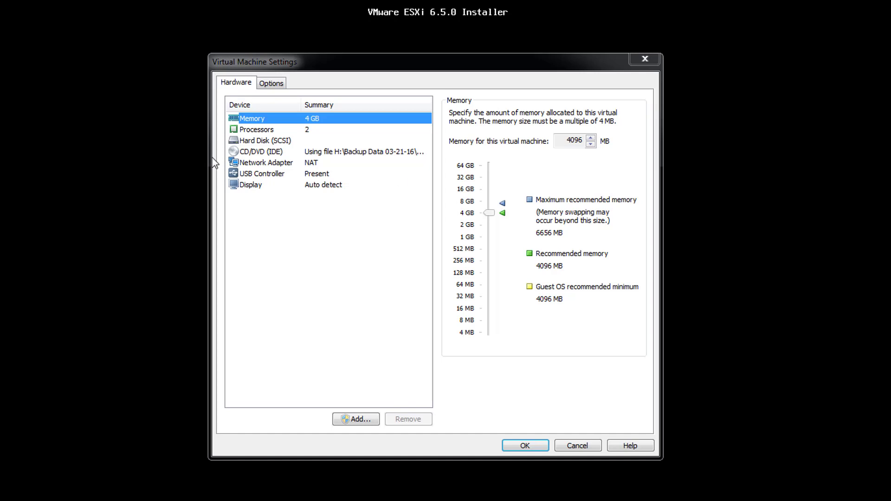
click(235, 151)
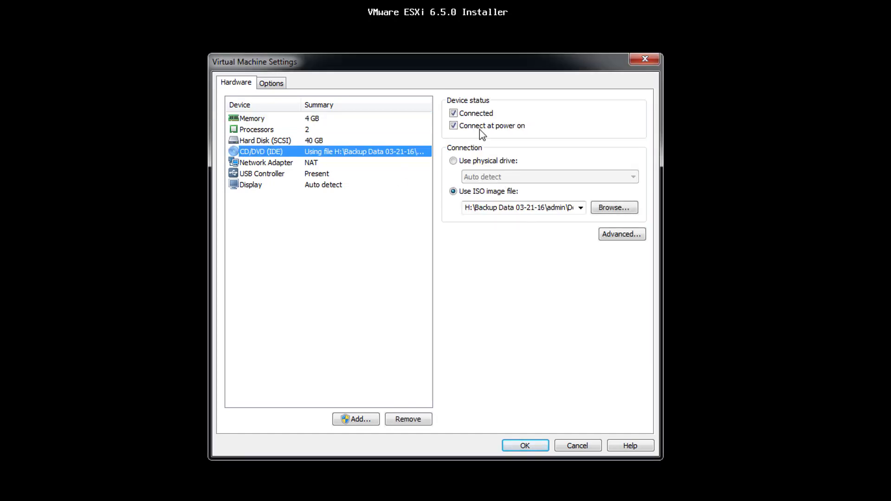
click(454, 126)
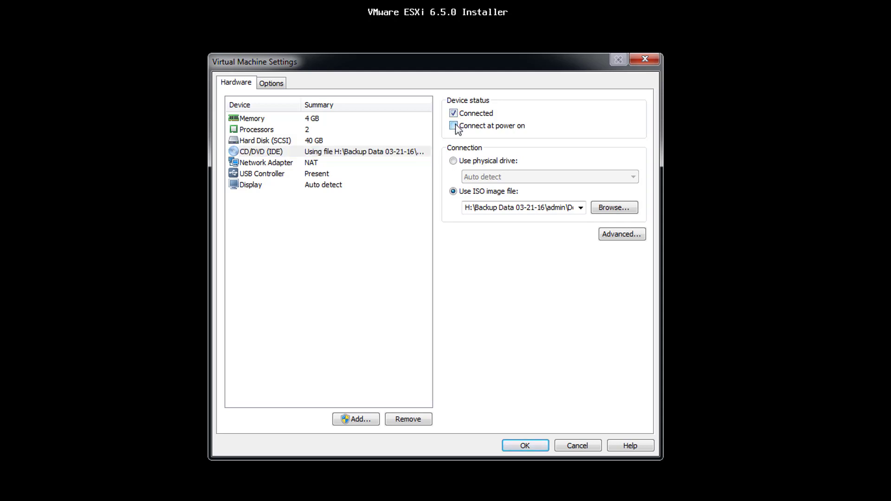
click(515, 444)
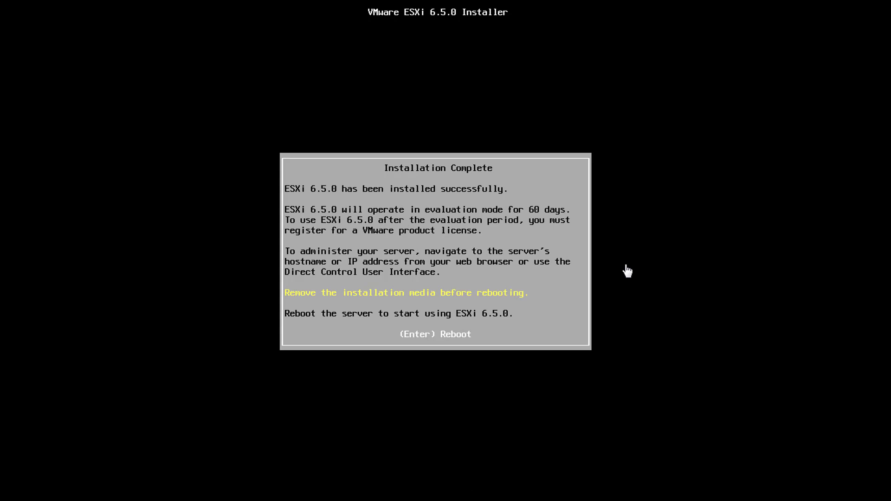
key(Return)
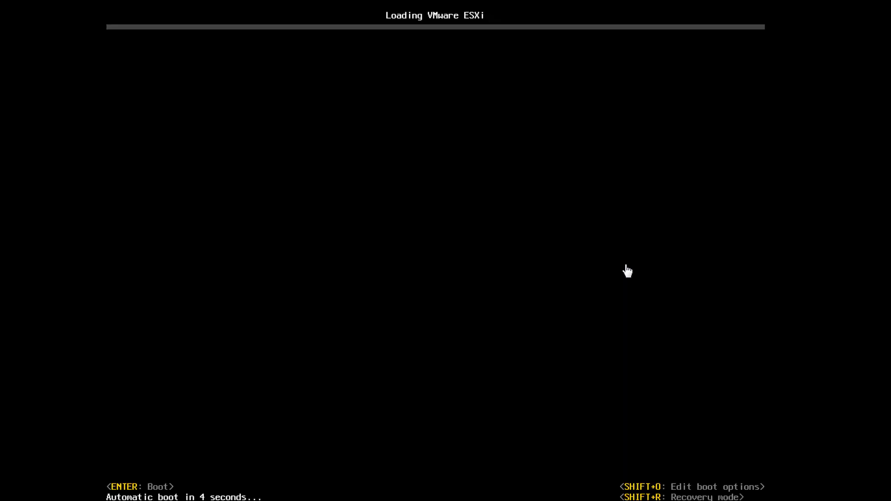
- Skip the boot countdown so ESXi 6.5.0 loads straight to the DCUI showing 192.168.60.128
key(Return)
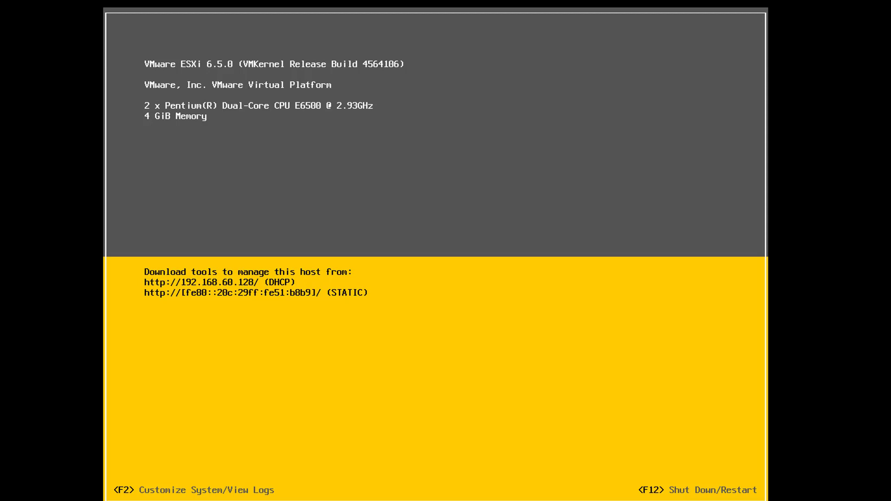
- Log into the DCUI System Customization as root with the root password
key(F2)
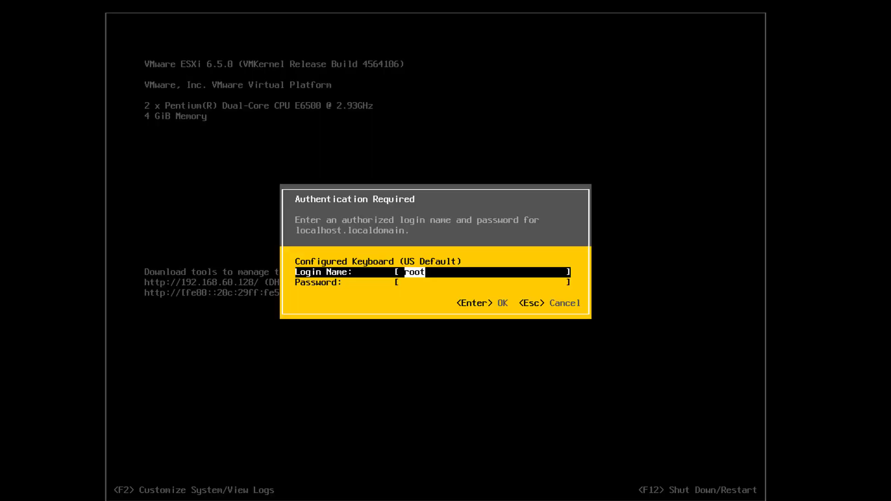
key(Tab)
text(*********)
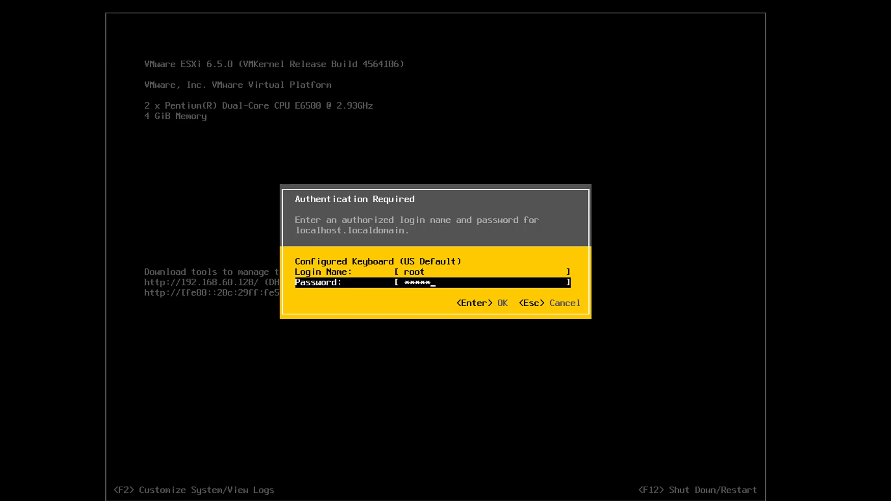
key(Return)
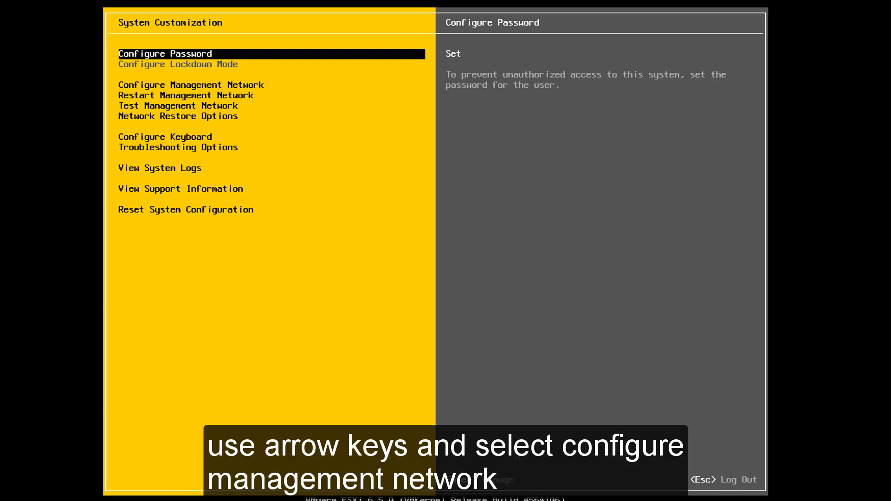
- Disable IPv6 under Configure Management Network's IPv6 Configuration
key(Down)
key(Down)
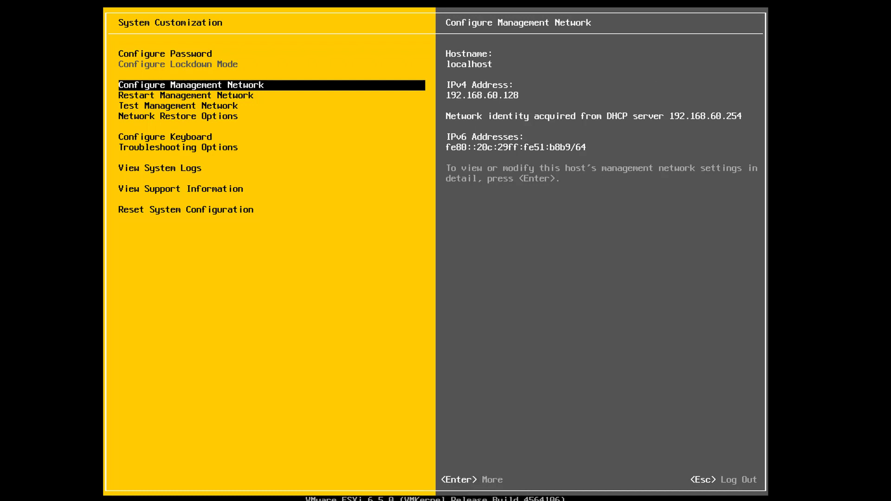
key(Return)
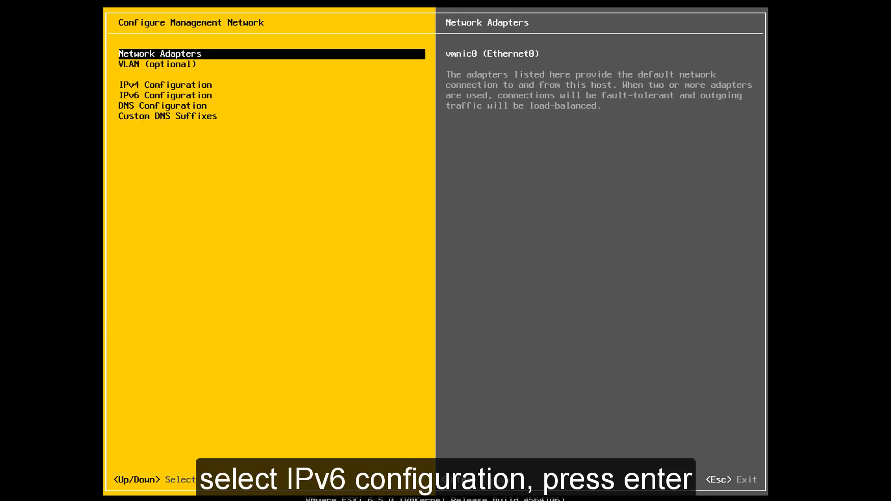
key(Down)
key(Down)
key(Down)
key(Return)
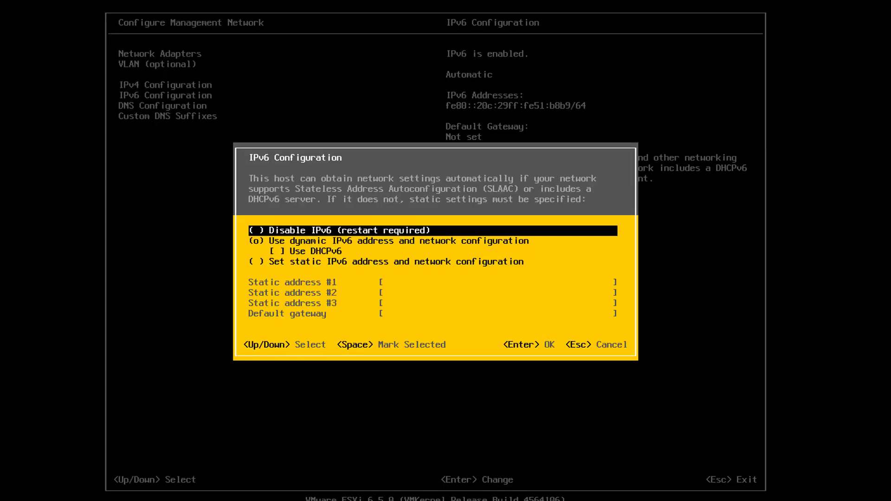
key(space)
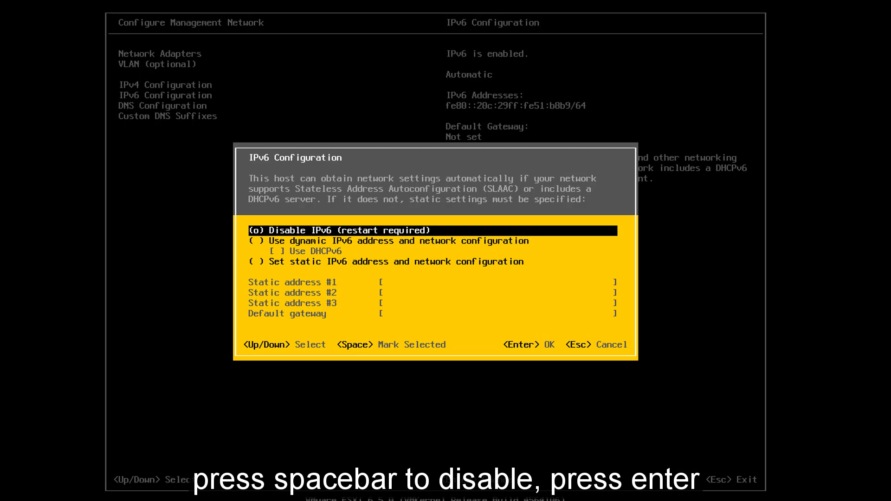
key(Return)
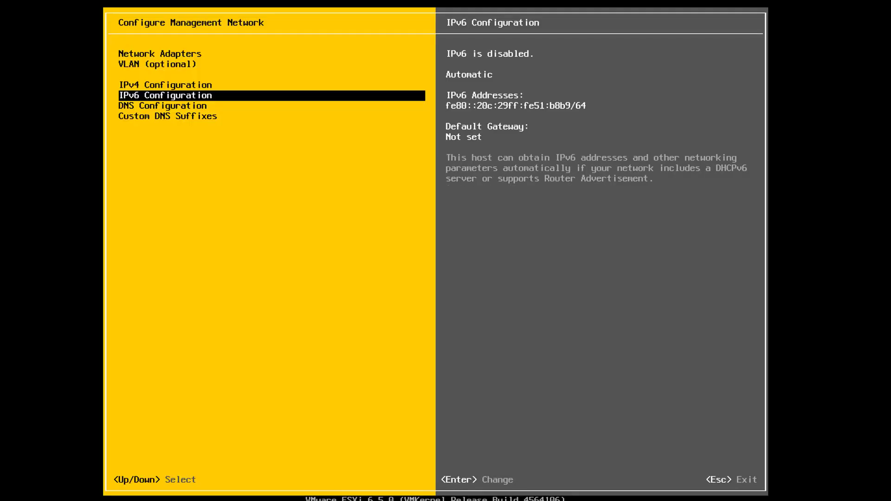
key(Up)
- Set a static IPv4 address of 192.168.60.140, then apply the network changes and reboot
key(Return)
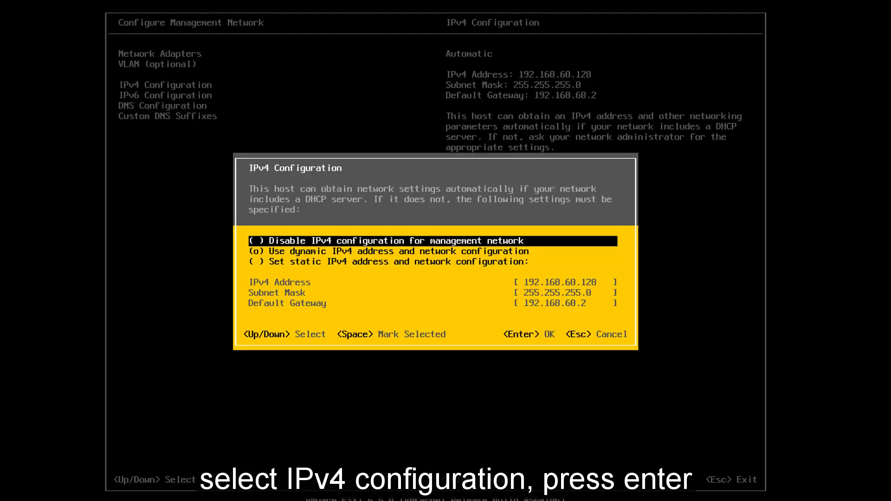
key(Down)
key(Down)
key(space)
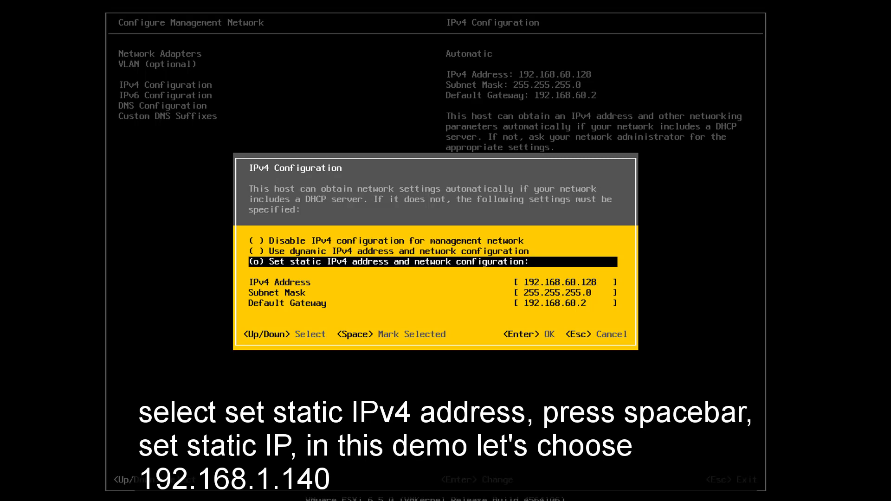
key(Down)
key(BackSpace)
key(BackSpace)
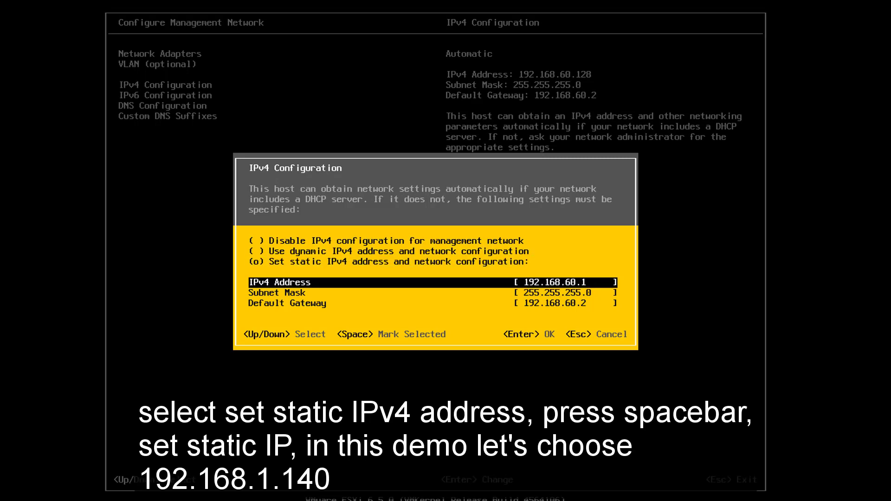
text(40)
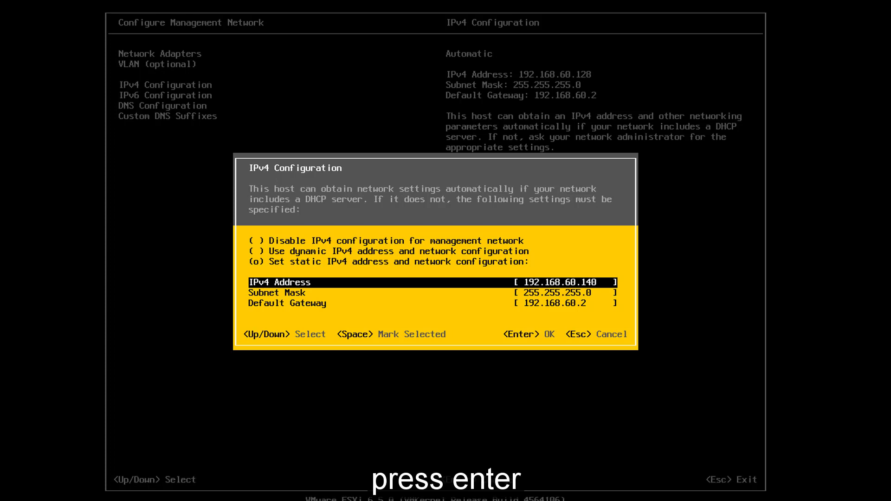
key(Return)
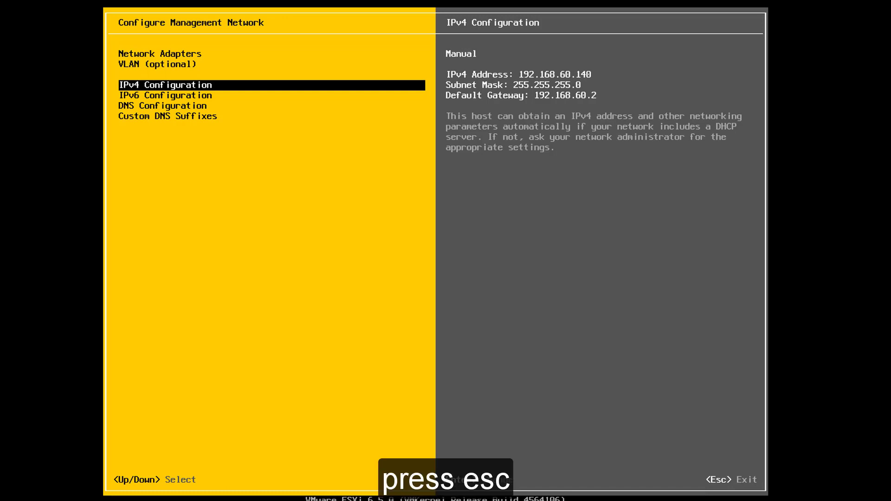
key(Escape)
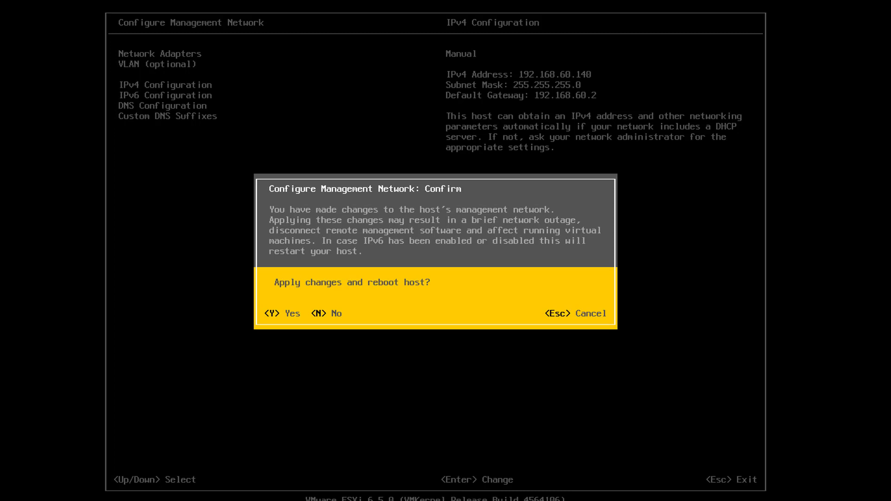
key(y)
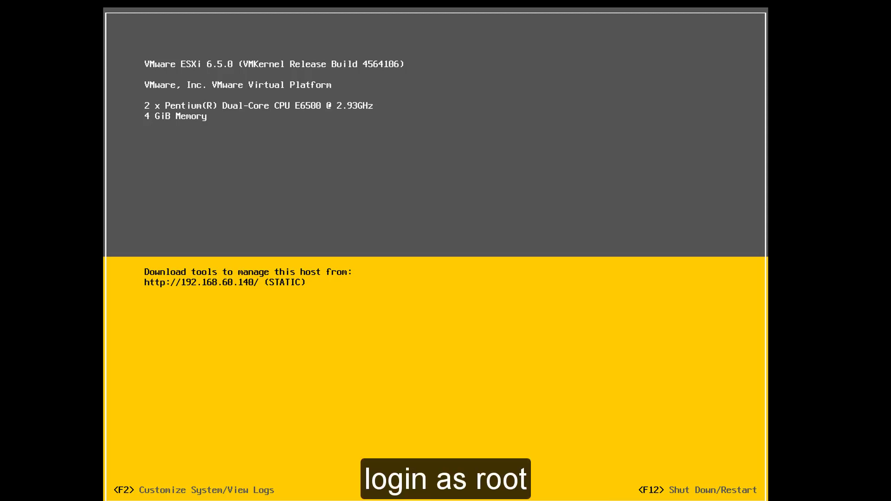
- Log into the DCUI System Customization as root with the root password
key(F2)
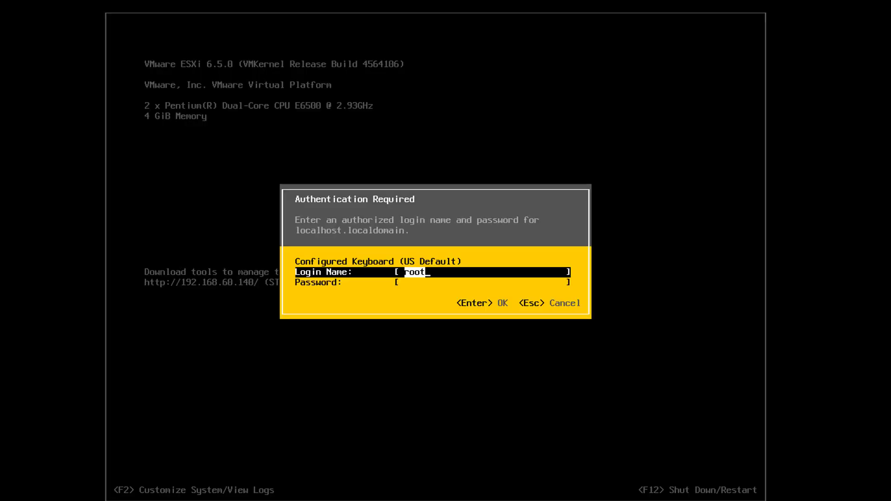
key(Tab)
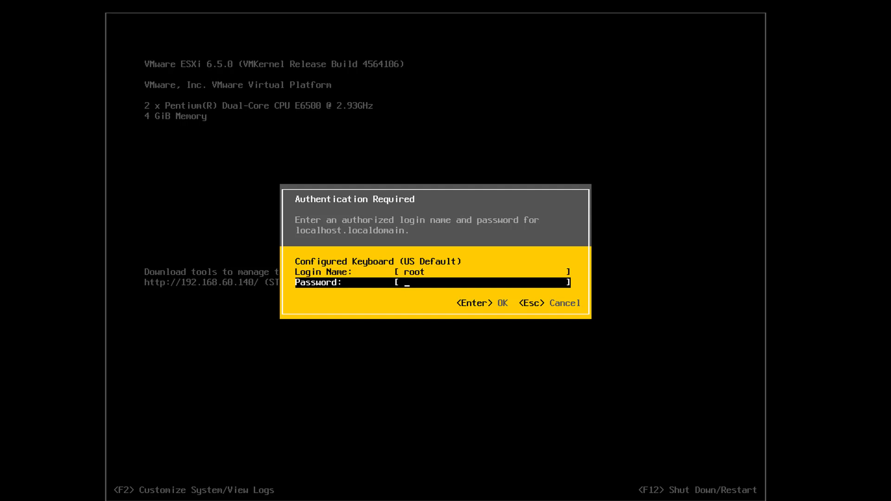
text(*********)
key(Return)
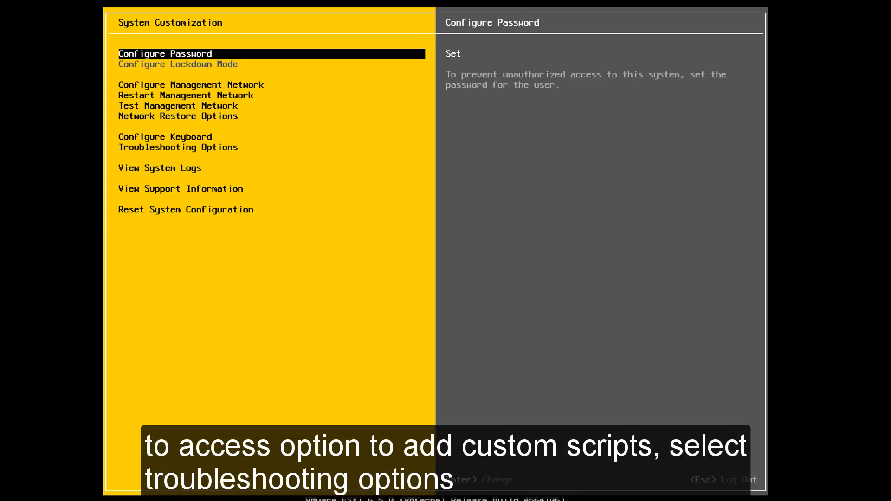
- Enable the ESXi Shell under Troubleshooting Options and switch to its console with Alt+F1
key(Down)
key(Down)
key(Down)
key(Down)
key(Down)
key(Down)
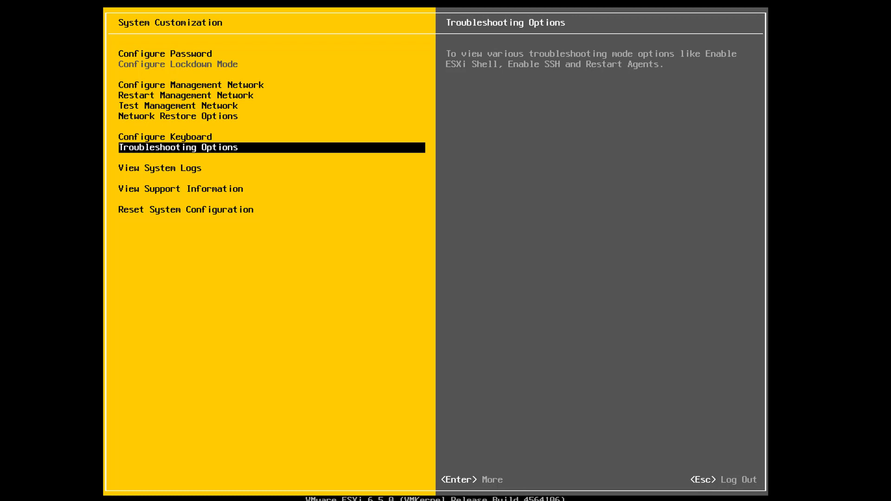
key(Return)
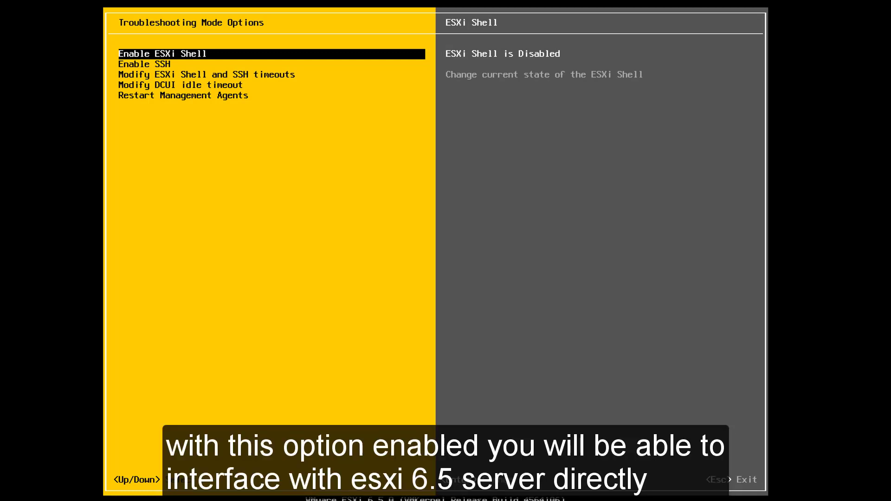
key(Return)
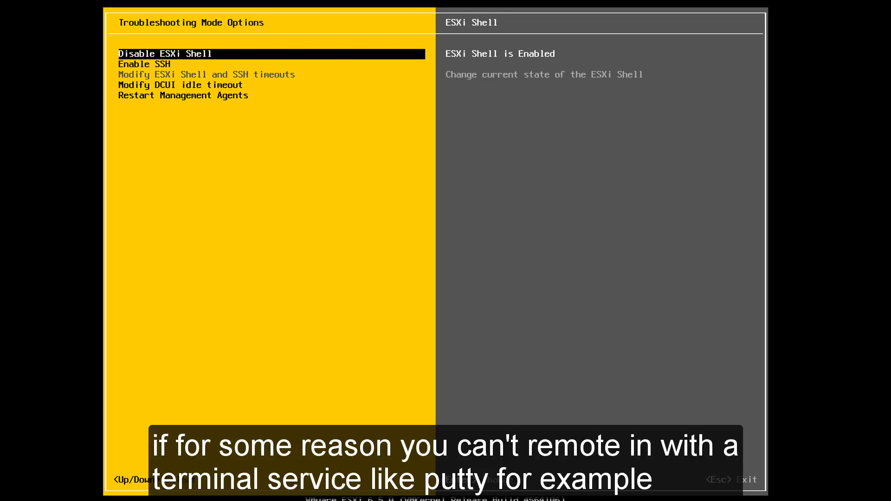
key(Escape)
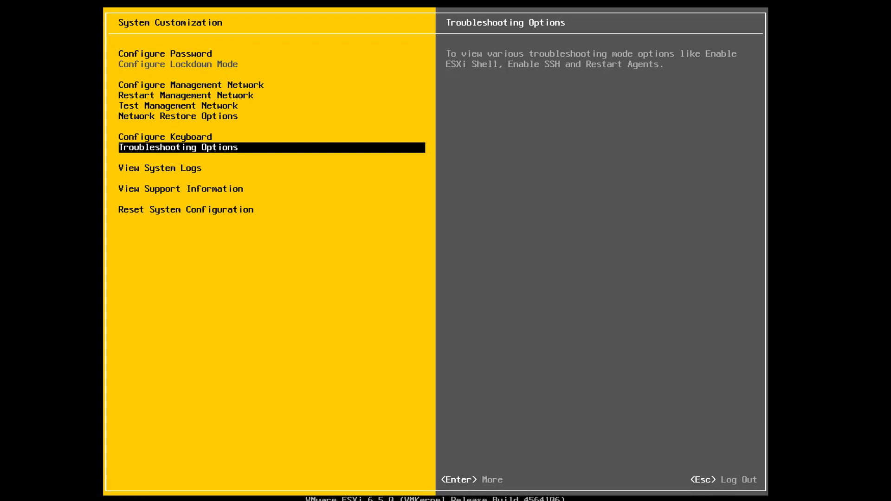
key(alt+F1)
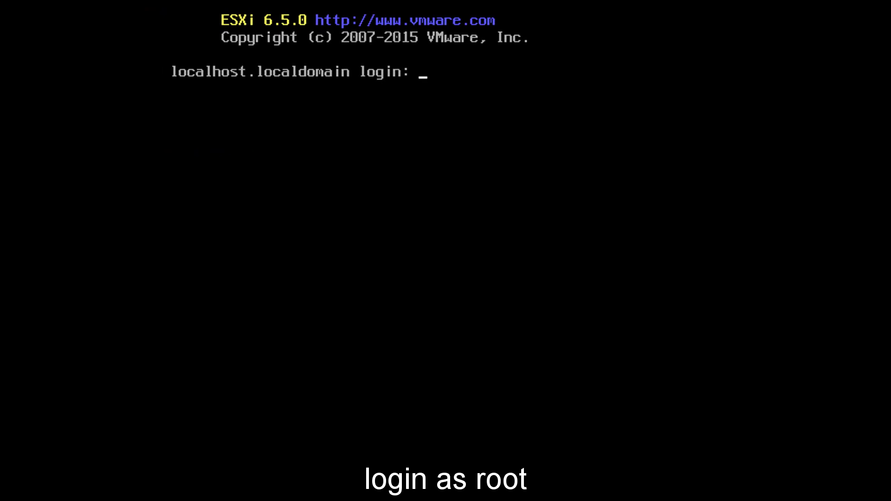
- Log into the ESXi Shell console as root
text(root)
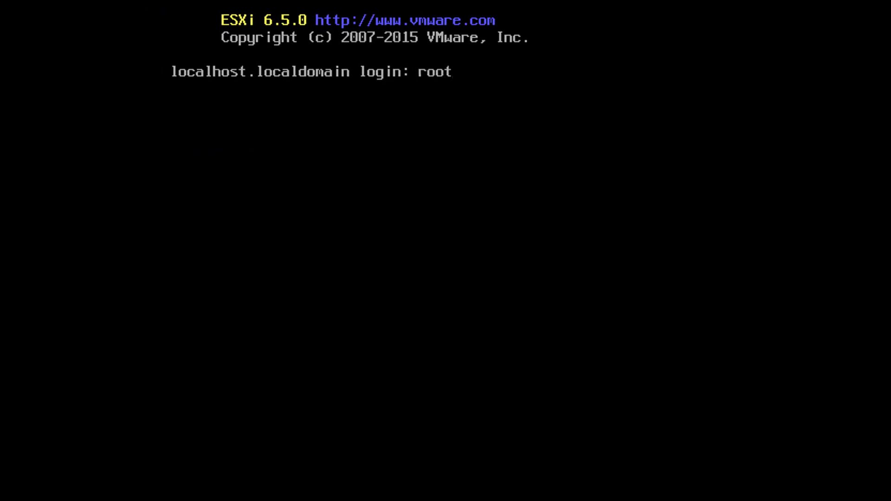
key(Return)
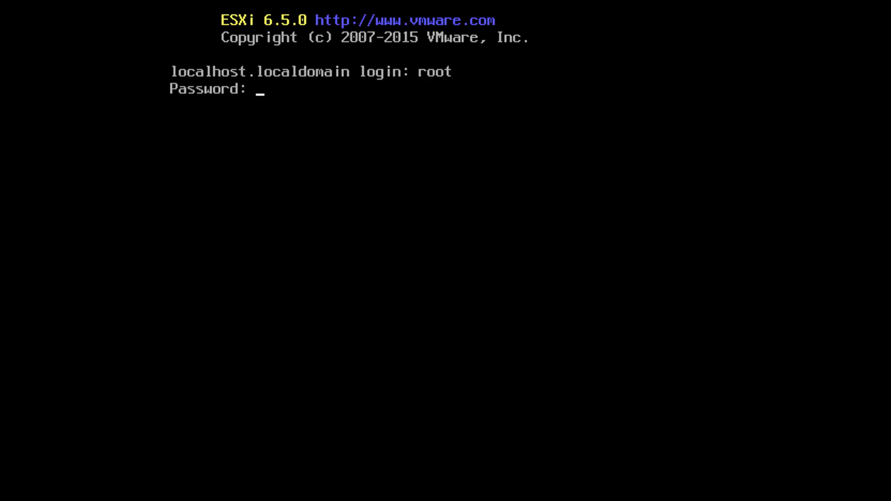
key(Return)
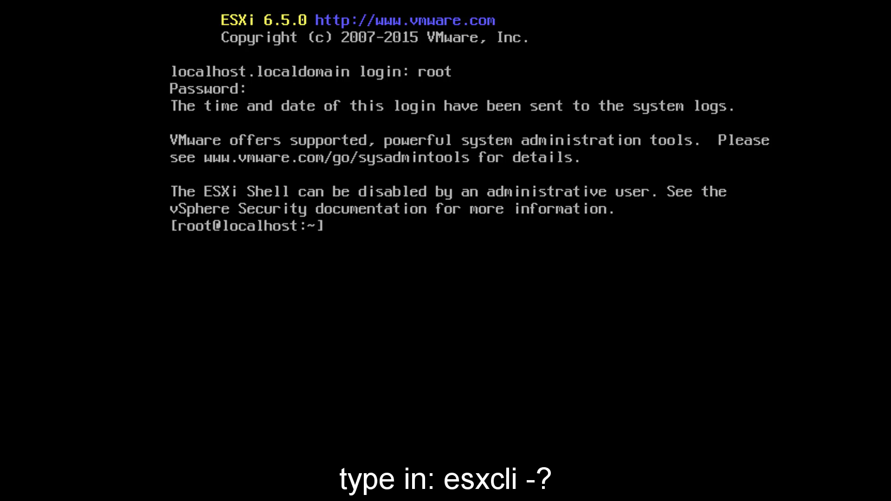
- Run esxcli -? to list its namespaces, exit the shell, and return to the DCUI with Alt+F2
text(esxcli)
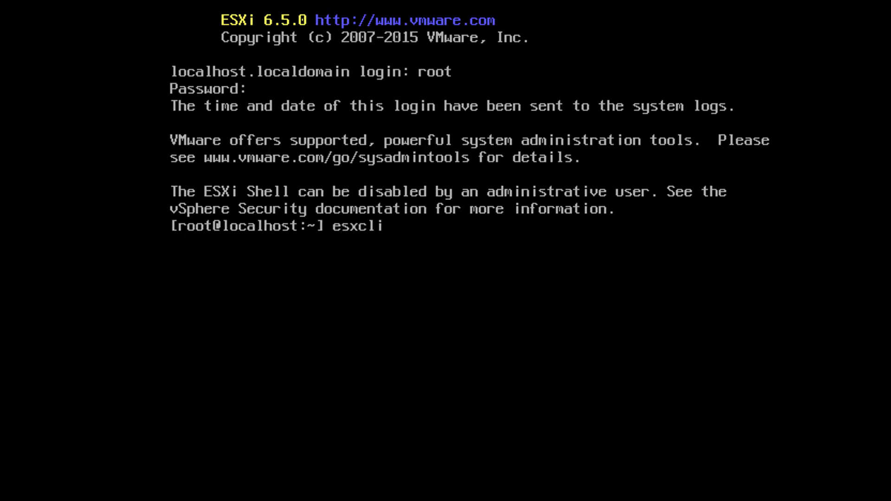
text( -?)
key(Return)
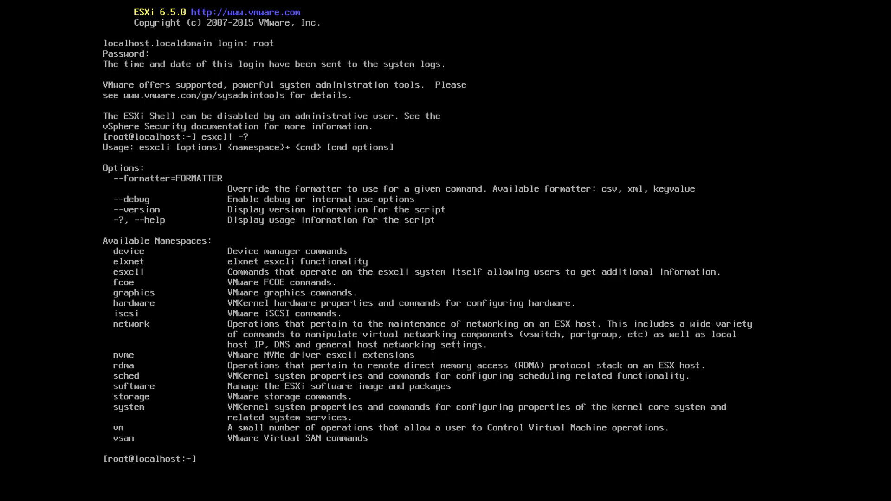
text(exit)
key(Return)
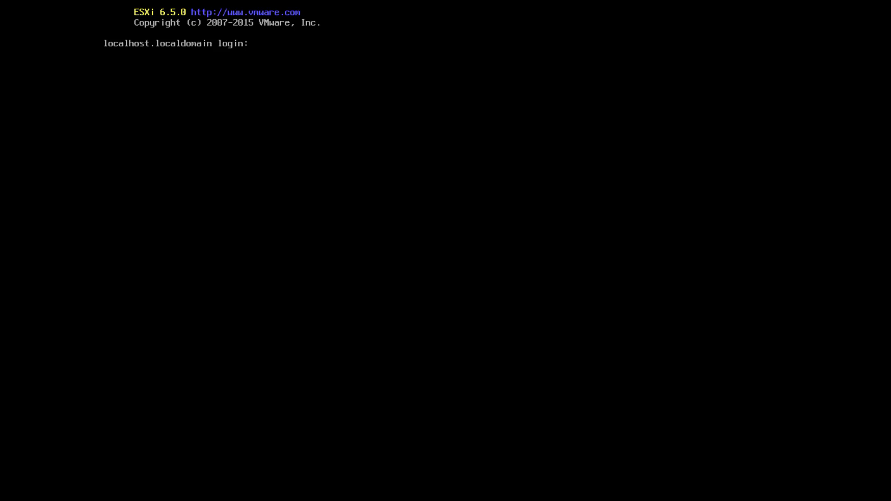
key(alt+F2)
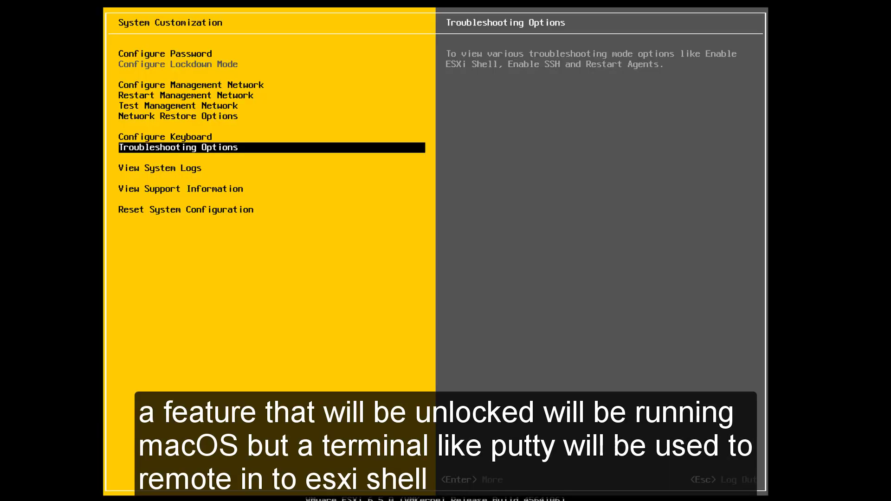
- Disable the ESXi Shell again and back out to the System Customization menu
key(Return)
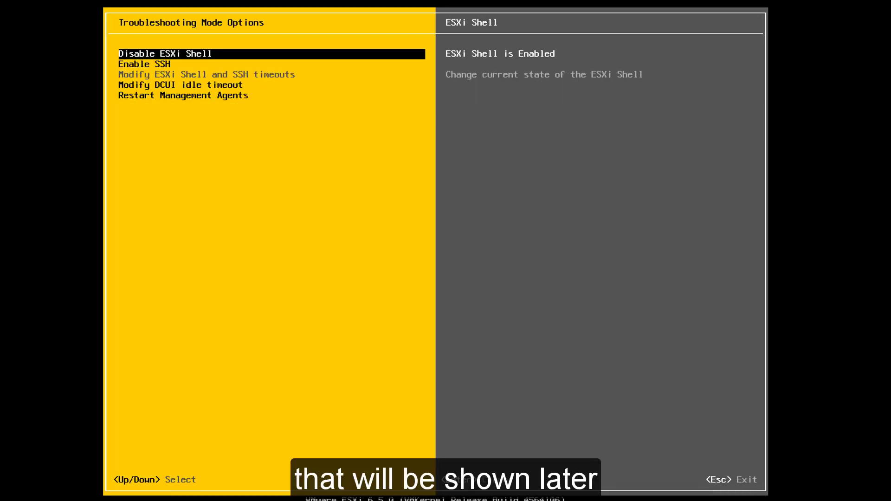
key(Return)
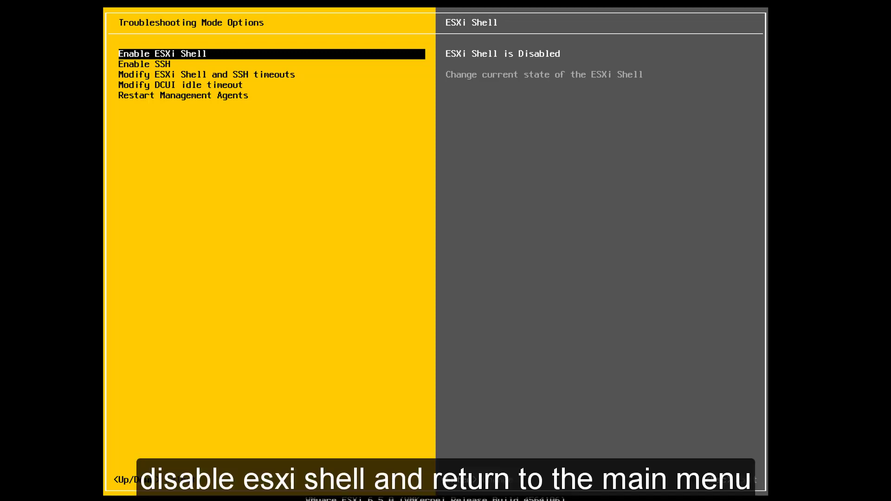
key(Escape)
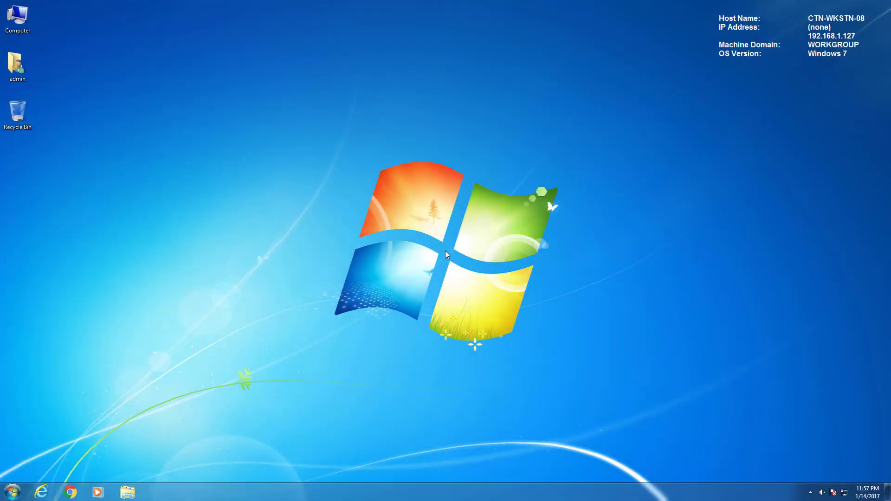
- Open Chrome and go to the ESXi host at 192.168.1.140
click(70, 488)
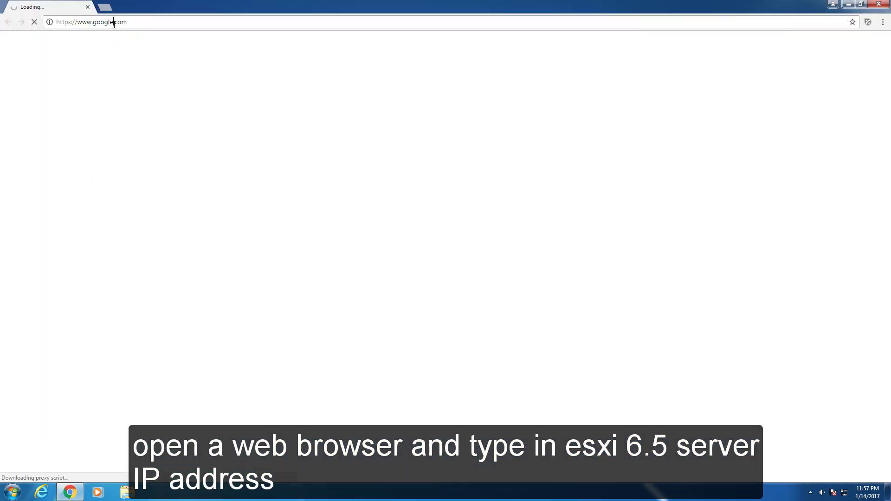
click(114, 24)
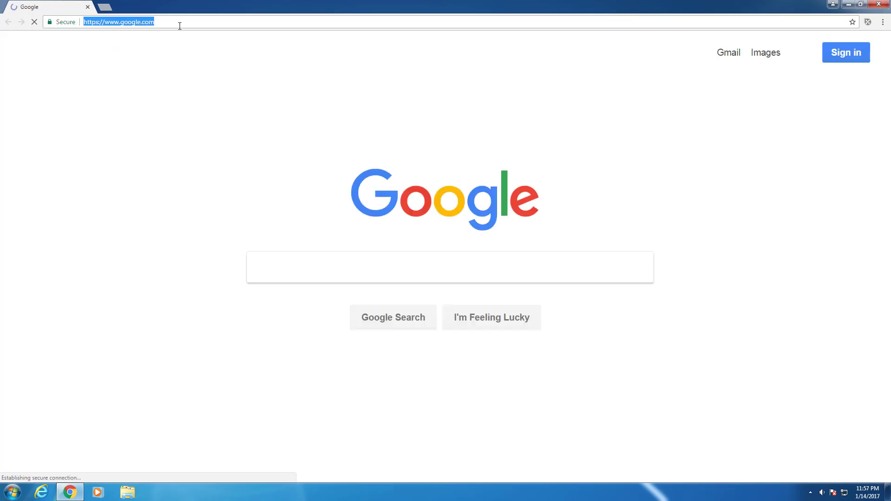
text(192.168.1.140)
key(Return)
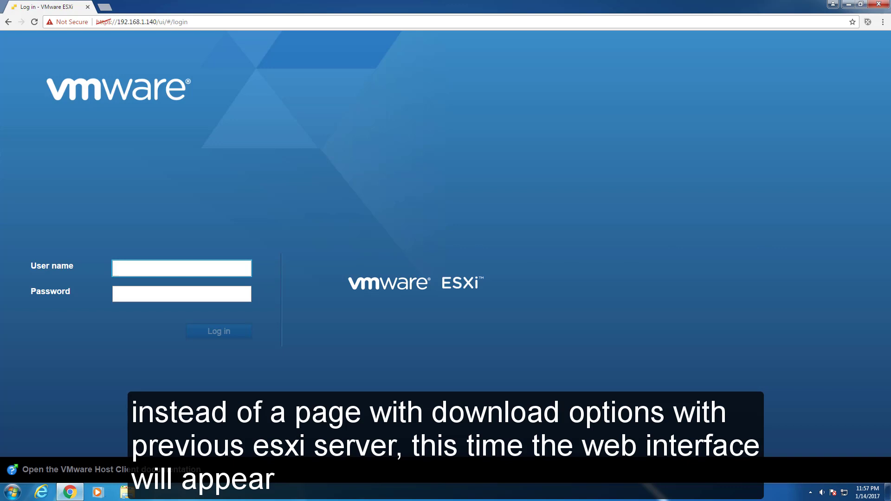
- Log in to the ESXi Host Client as root with the host password
text(root)
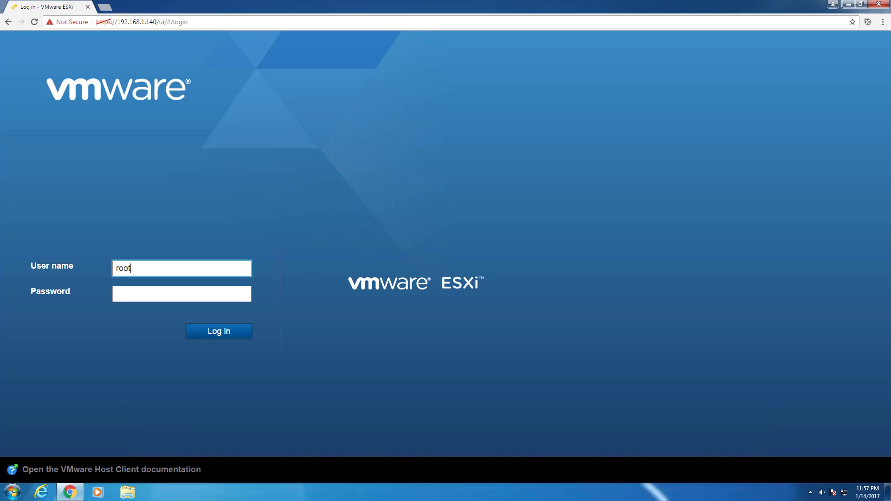
key(Tab)
text(•••••••••)
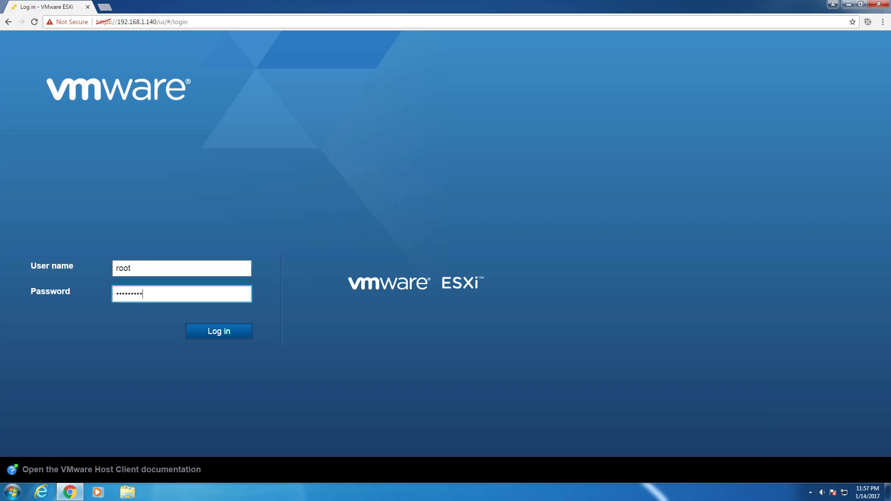
key(Return)
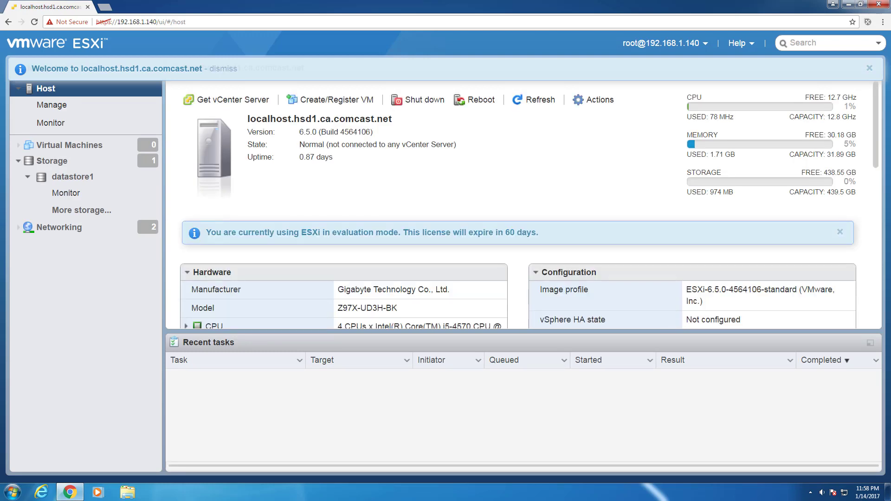
- Dismiss the evaluation-mode notice and open the host's Manage > Licensing details
drag(541, 234, 204, 235)
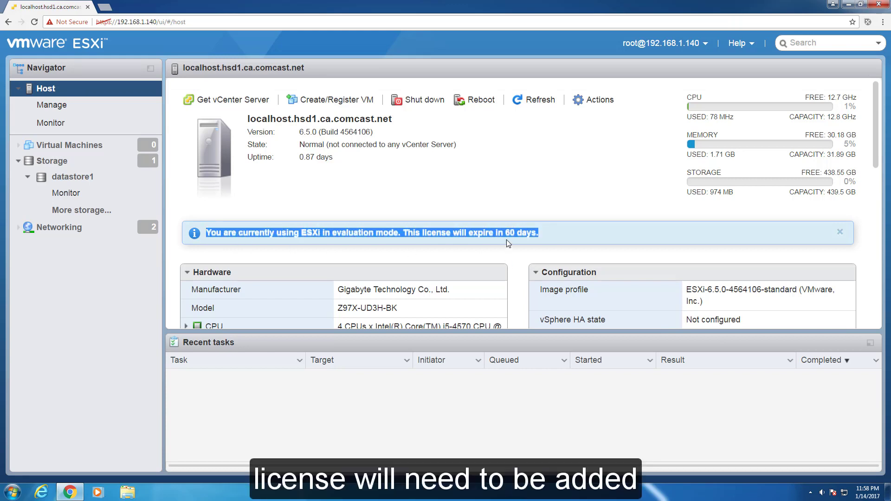
click(569, 237)
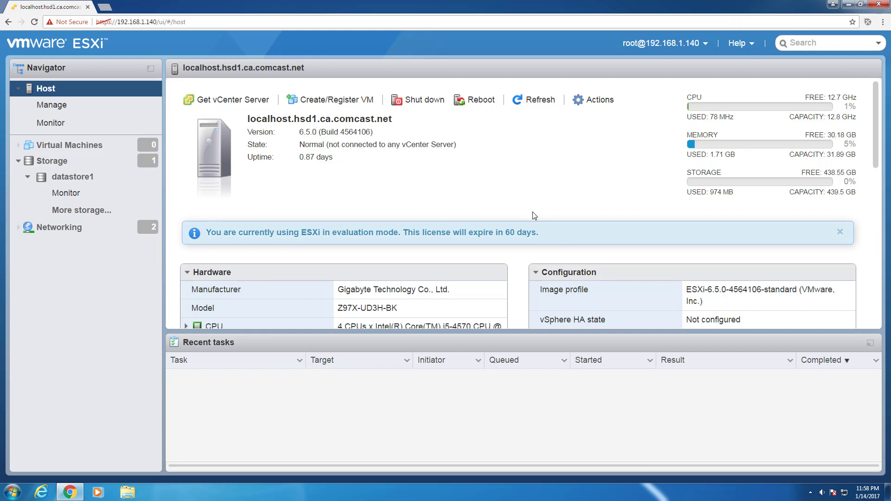
click(74, 106)
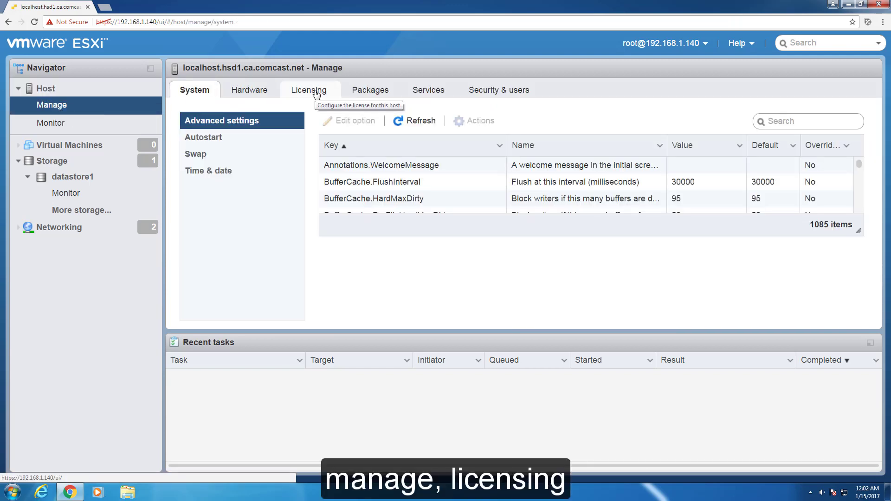
click(315, 93)
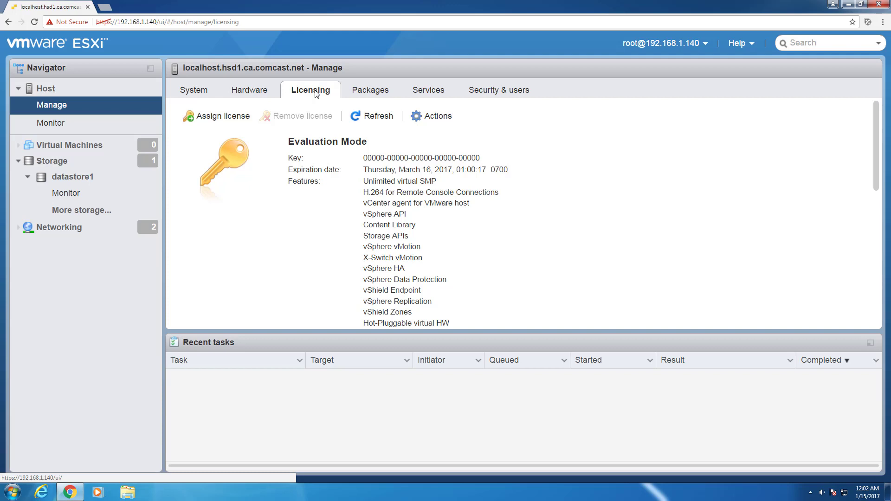
- Paste, validate and assign the VMware vSphere 6 Enterprise Plus license key
click(227, 117)
click(486, 212)
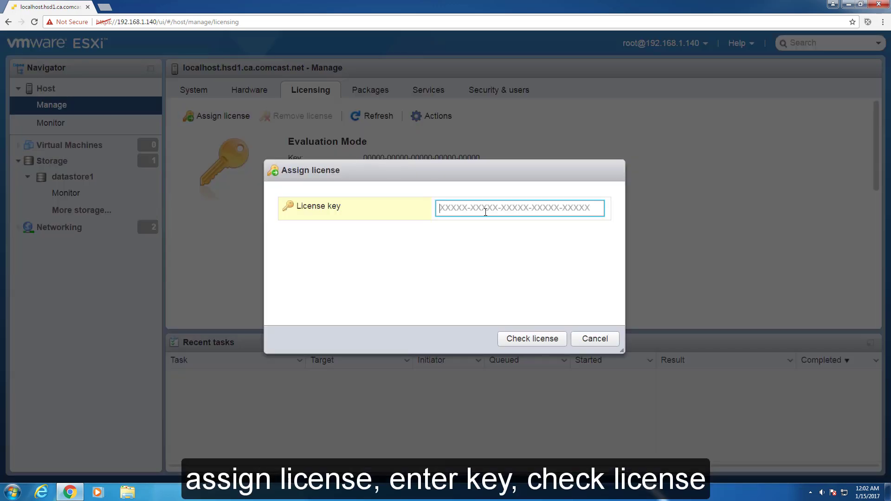
key(ctrl+v)
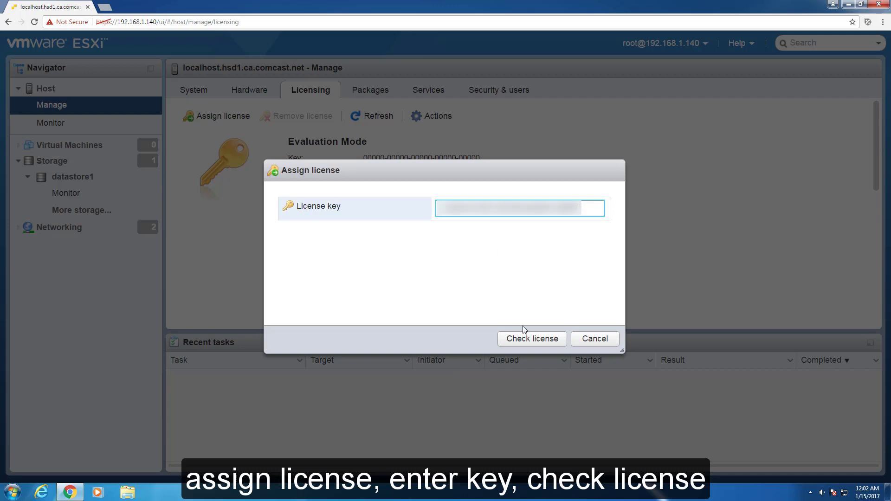
click(531, 340)
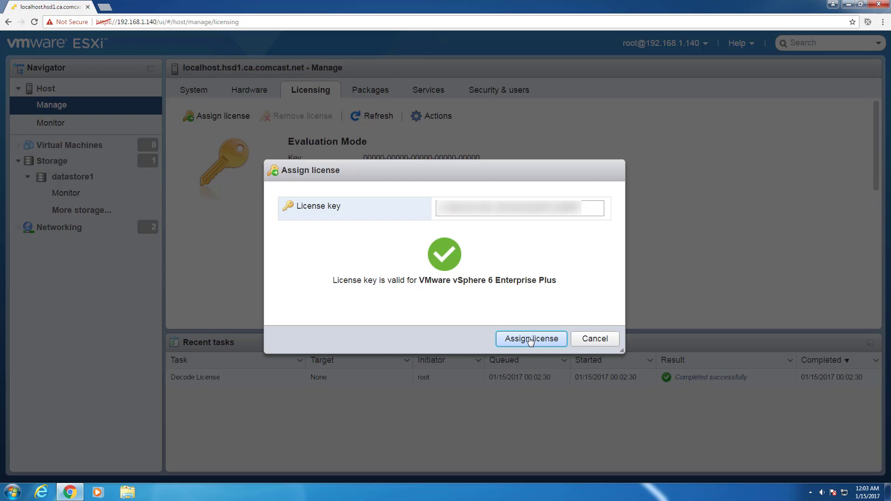
click(531, 340)
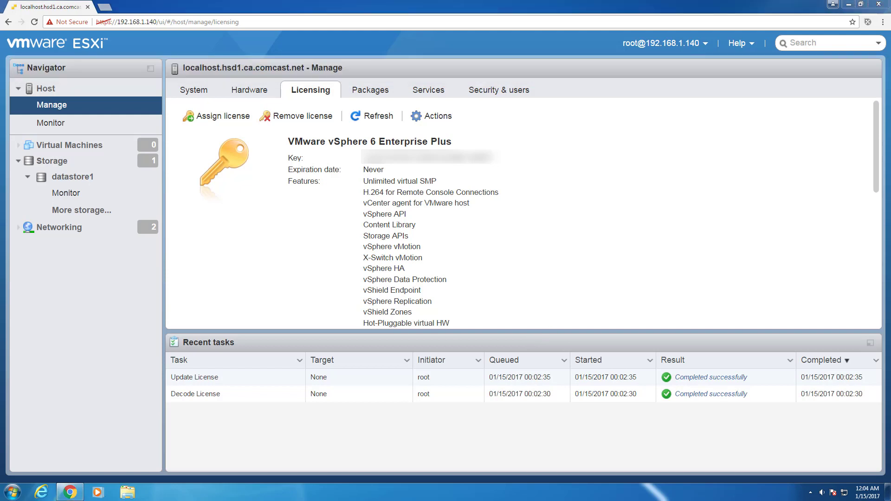
- Add host user 'admin' with description administrator, then show the six-role Roles list
click(478, 93)
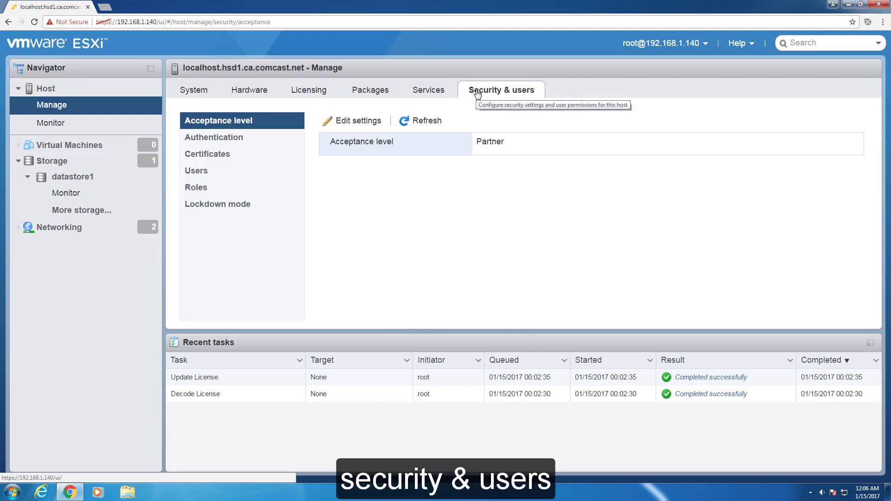
click(199, 171)
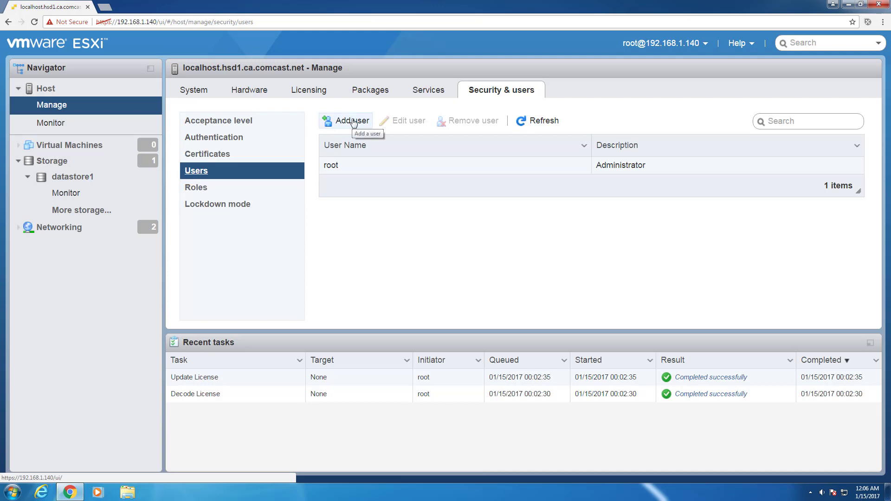
click(353, 122)
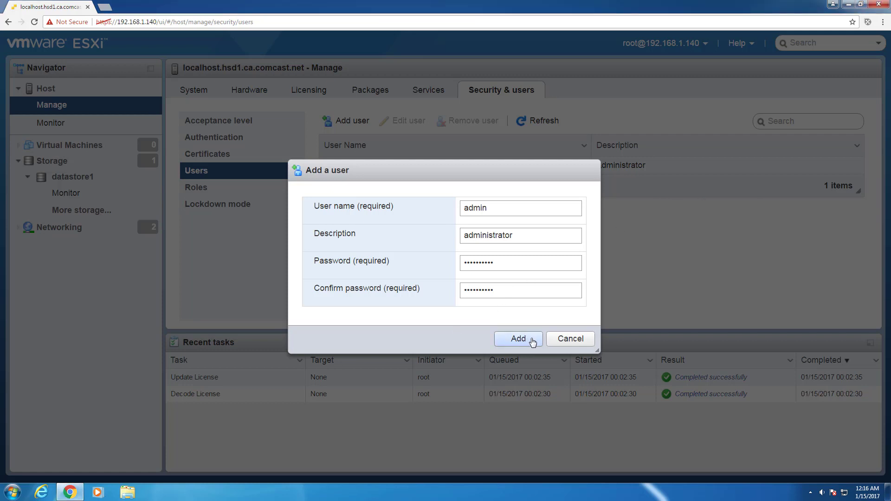
click(533, 342)
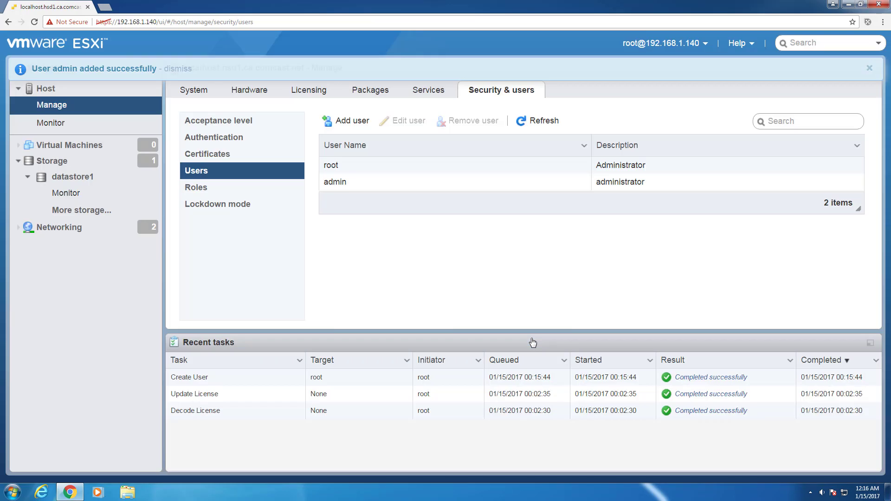
click(358, 187)
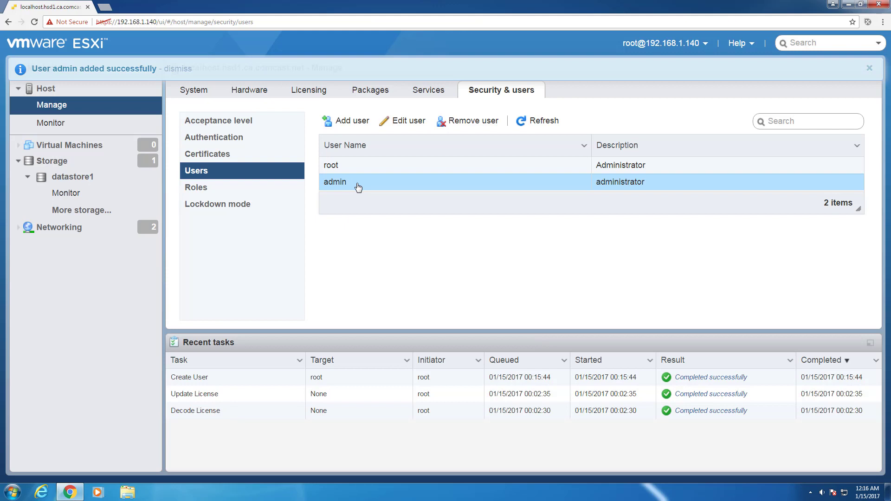
click(196, 191)
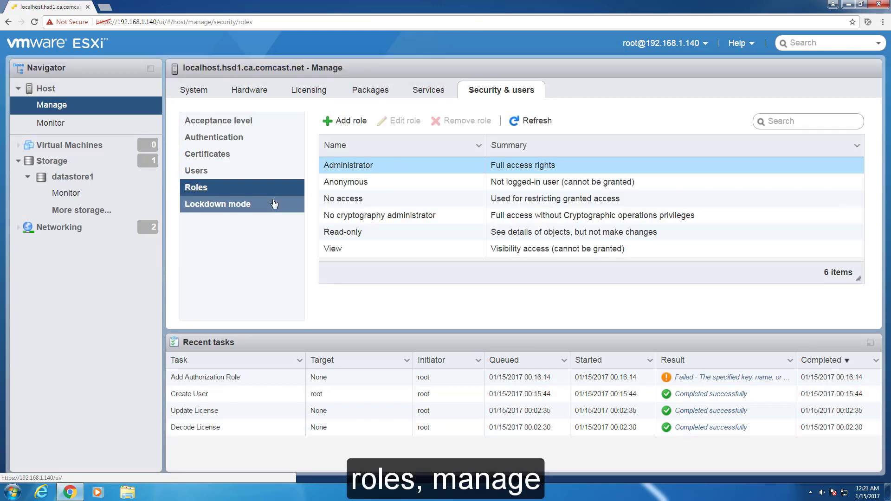
- Grant user admin the Administrator role via Manage permissions, then return to the host overview
right_click(53, 106)
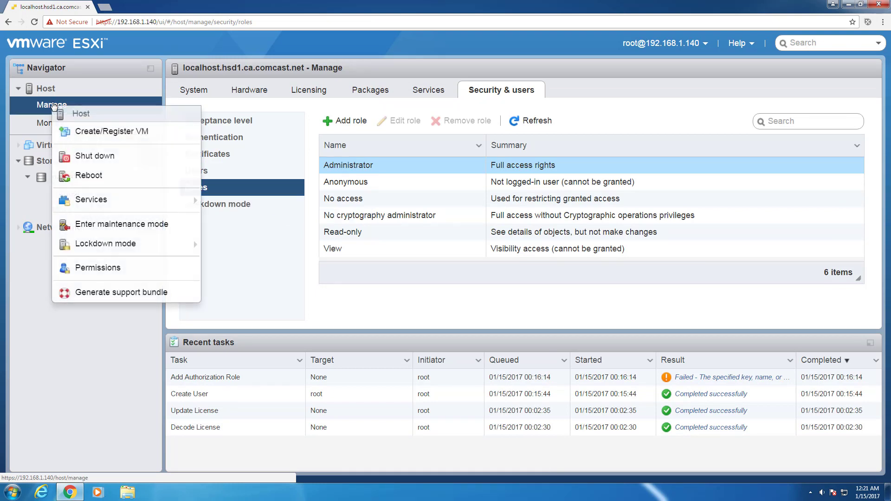
click(65, 272)
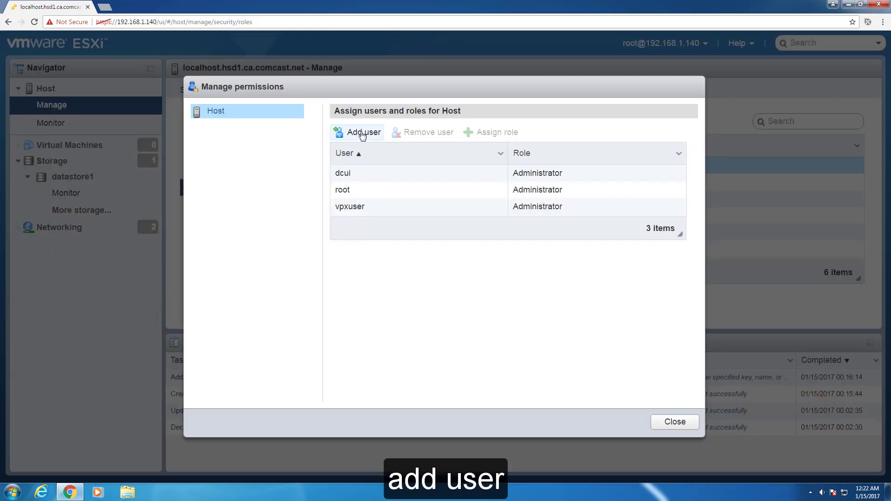
click(363, 133)
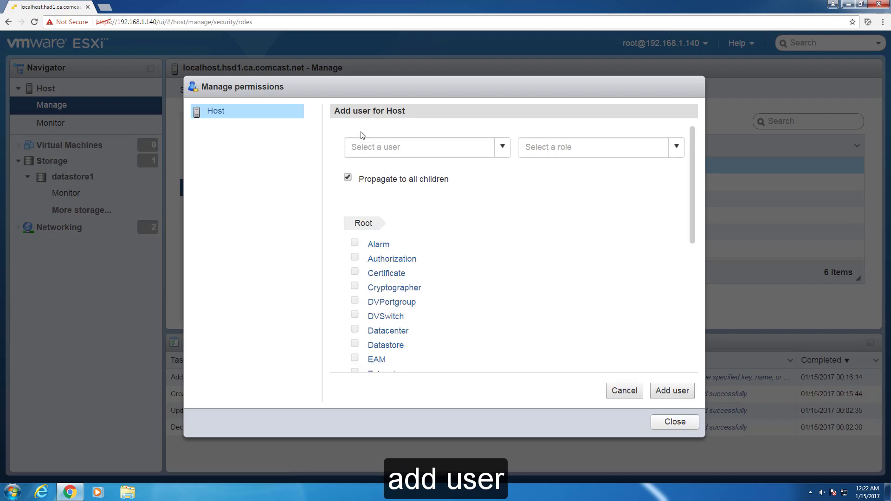
click(504, 150)
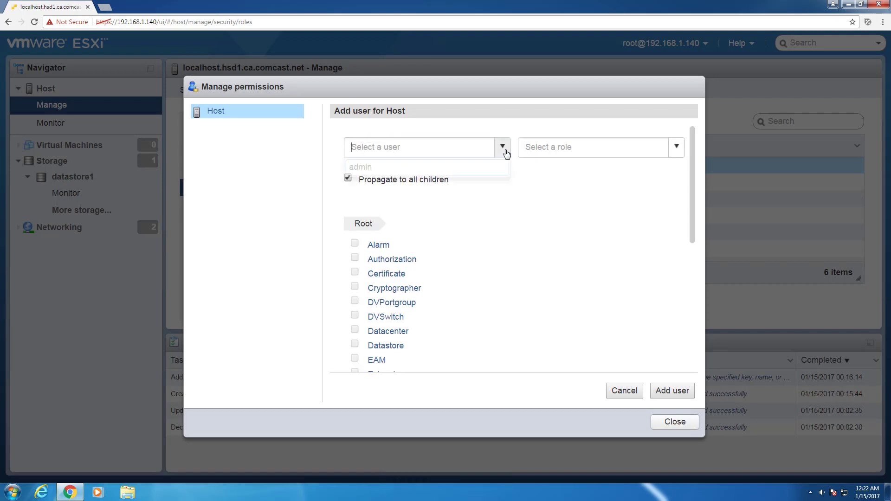
click(362, 168)
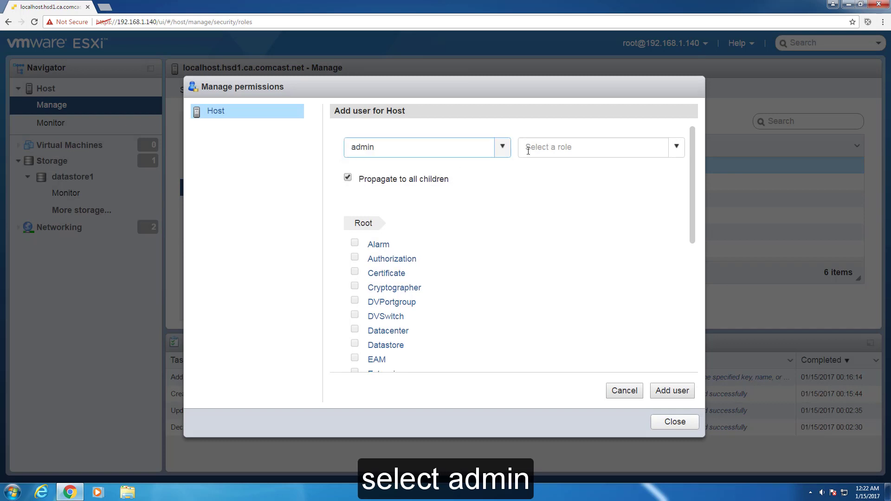
click(674, 152)
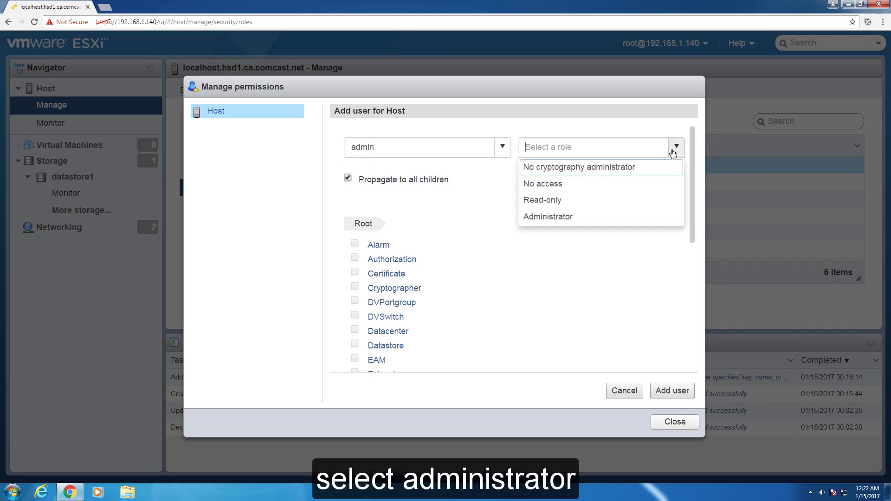
click(660, 219)
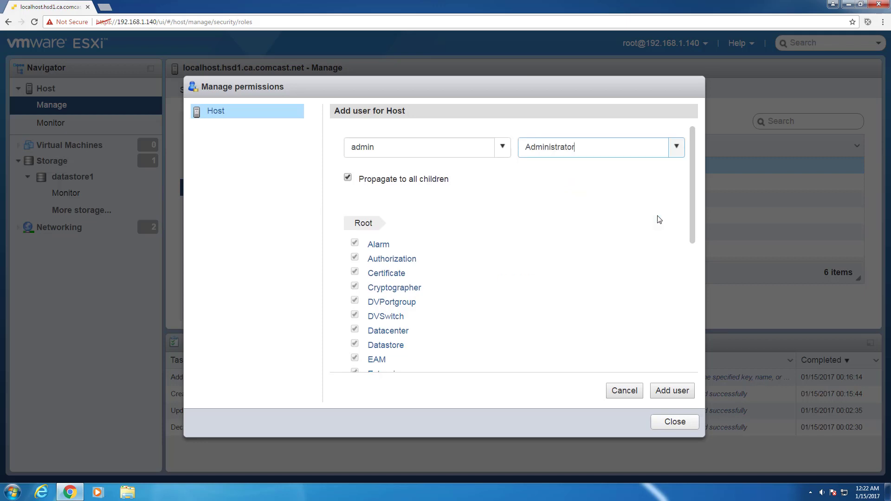
drag(692, 199, 685, 163)
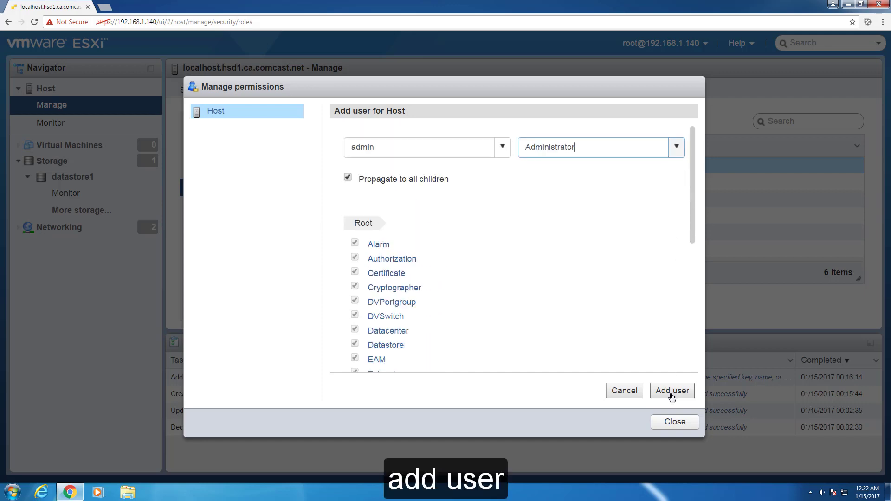
click(672, 391)
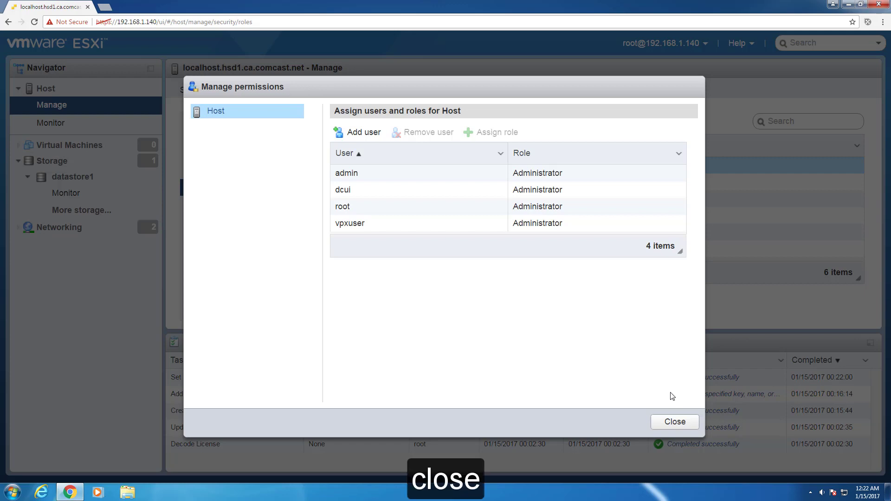
click(674, 421)
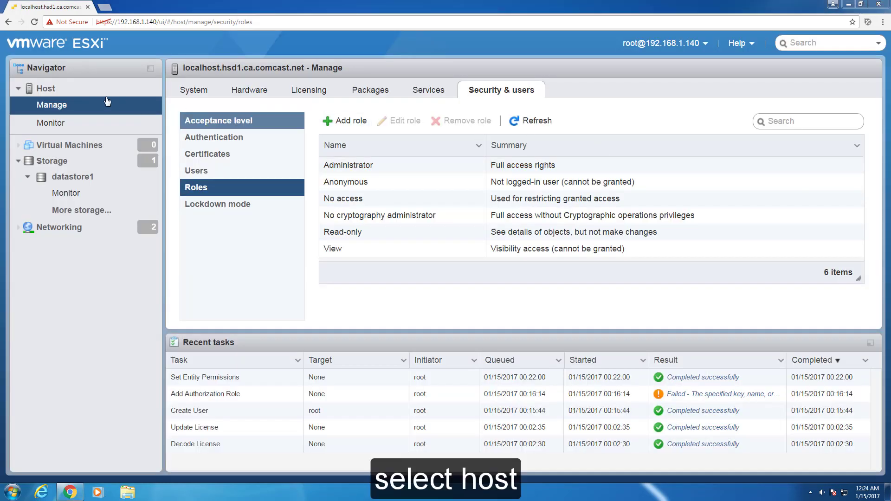
click(52, 89)
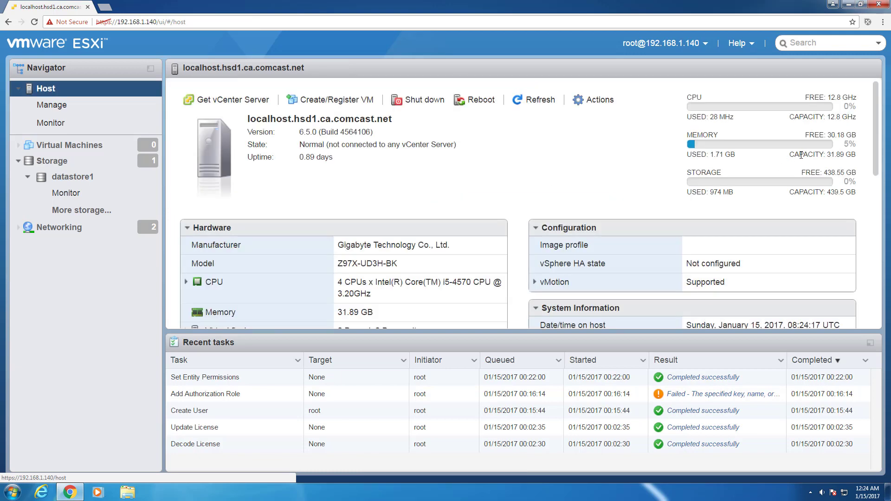
- Browse datastore1 from the Storage actions menu
right_click(46, 166)
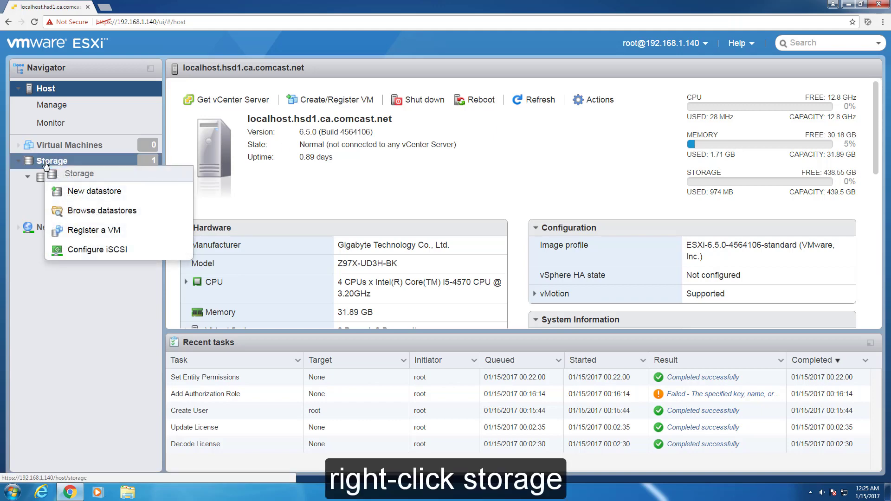
click(93, 209)
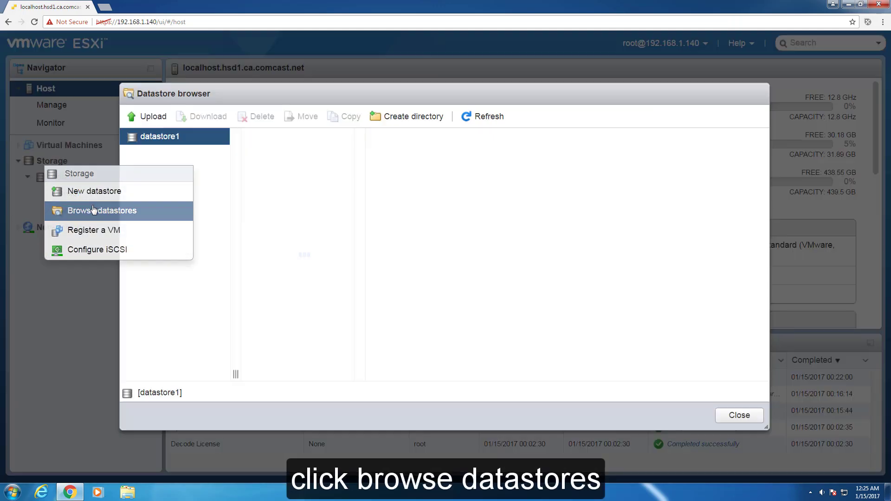
- Create folders 'Virtual Machines' and 'ISO's' on datastore1, then select ISO's
click(413, 117)
click(464, 229)
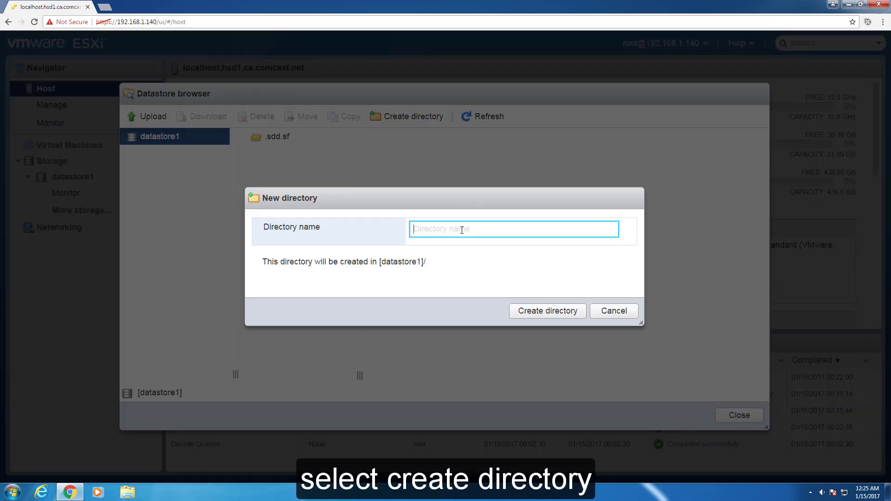
text(Virtual Machines)
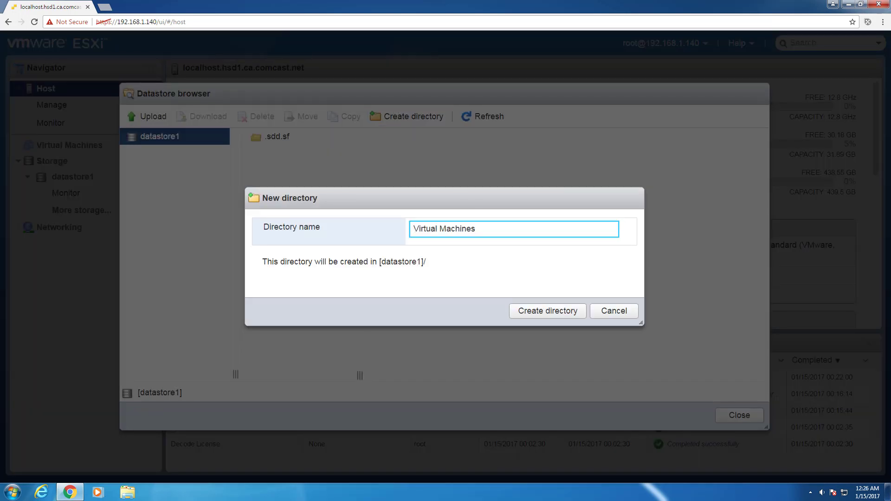
click(576, 314)
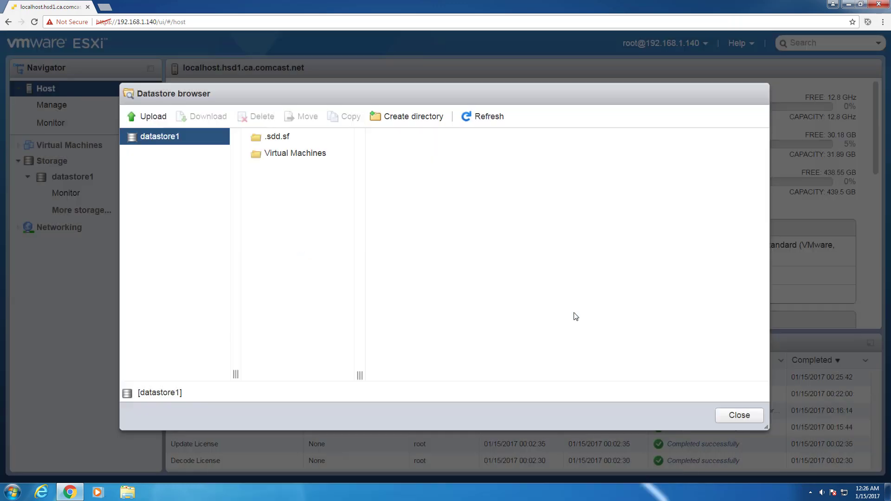
click(425, 118)
click(530, 235)
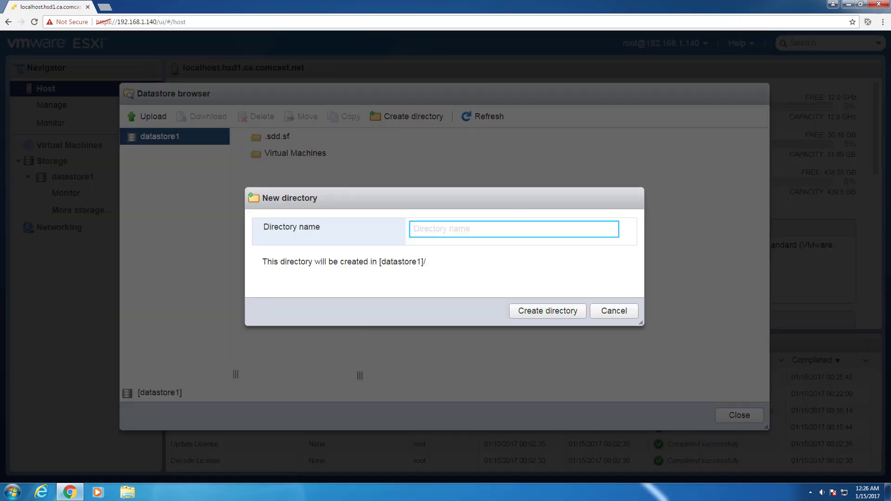
text(ISO's)
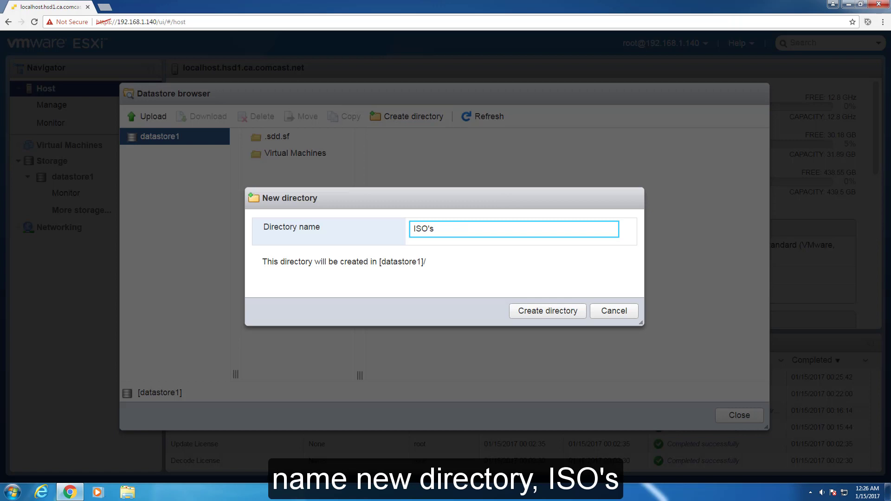
click(539, 312)
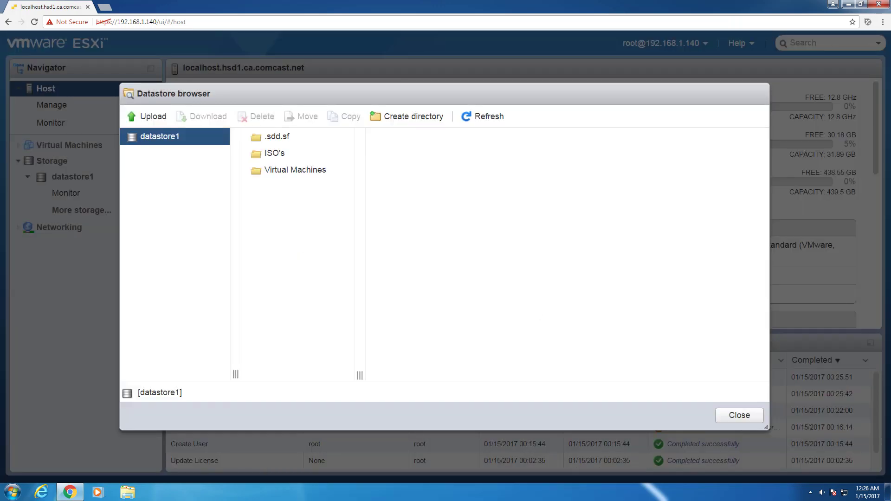
click(276, 153)
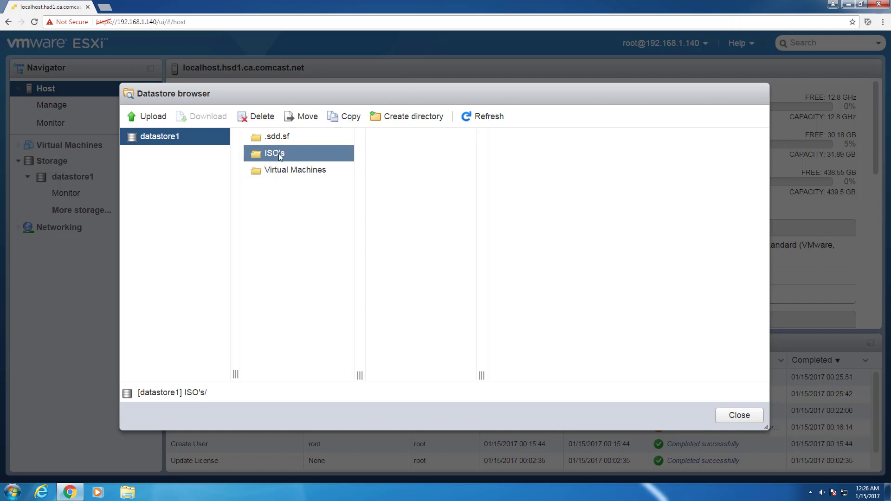
- Upload the Windows 7 Ultimate 64 bit SP1 ISO file into datastore1's ISO's folder
right_click(278, 154)
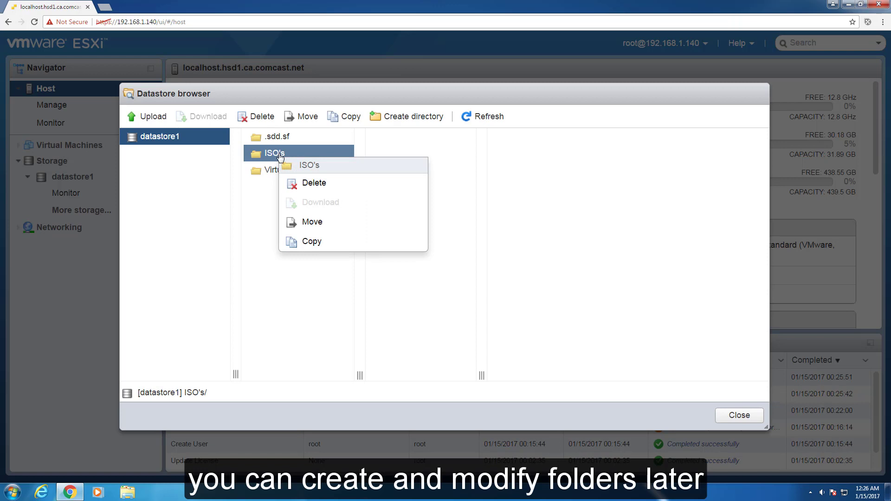
click(274, 156)
click(273, 156)
click(156, 117)
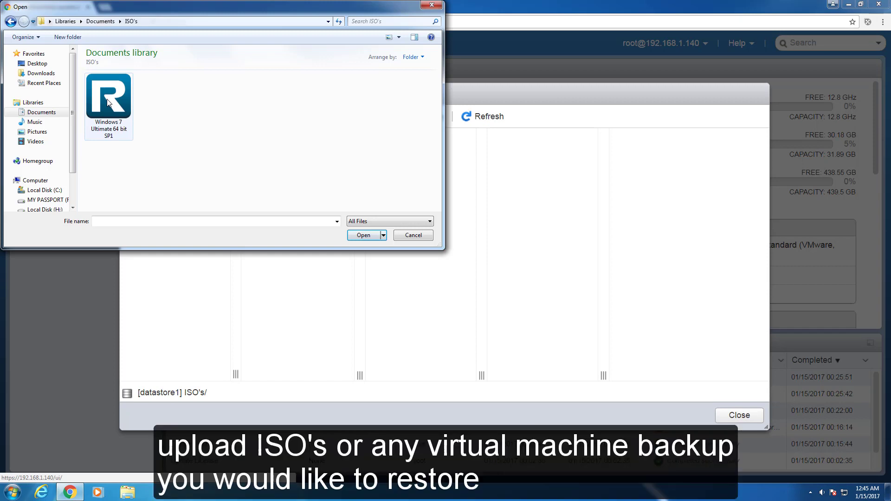
click(107, 102)
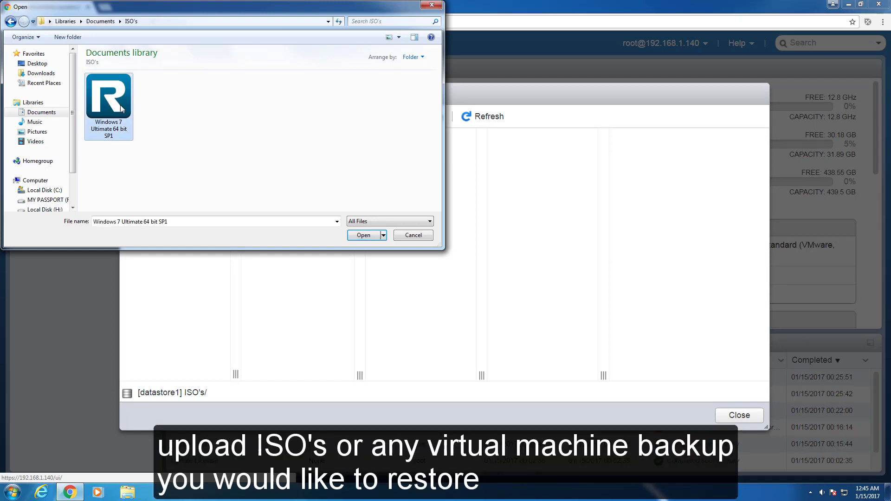
click(364, 235)
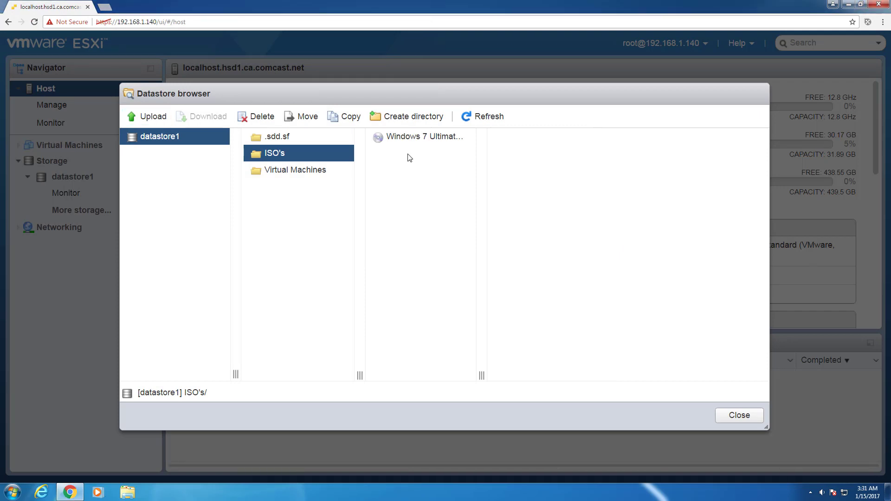
click(850, 5)
- Launch vSphere Client and log in to 192.168.1.140 as admin with its password
double_click(23, 166)
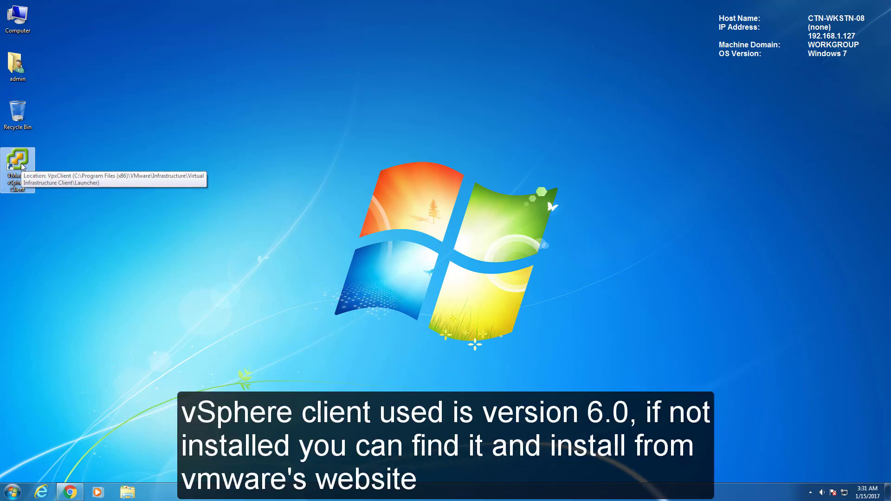
double_click(23, 166)
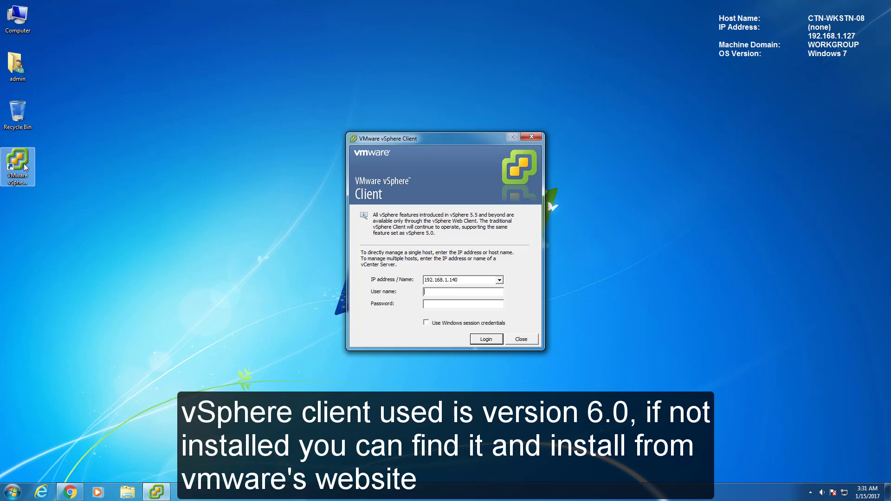
text(admin)
key(Tab)
text(**********)
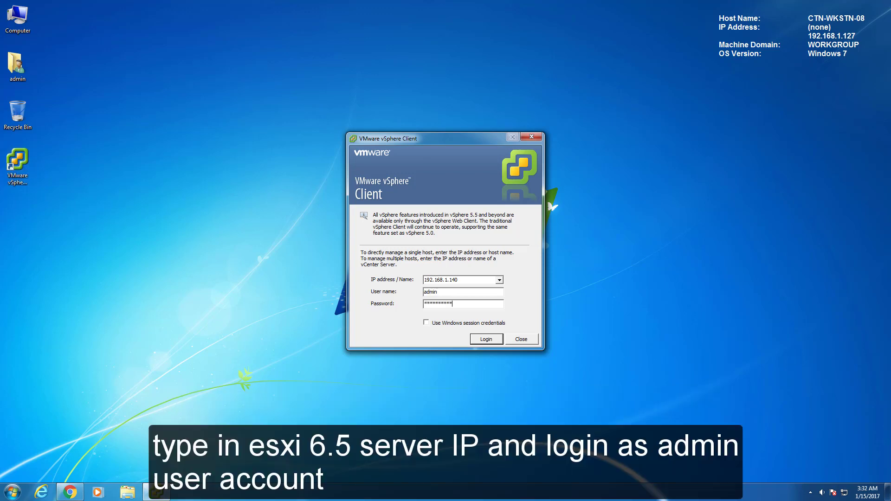
key(Return)
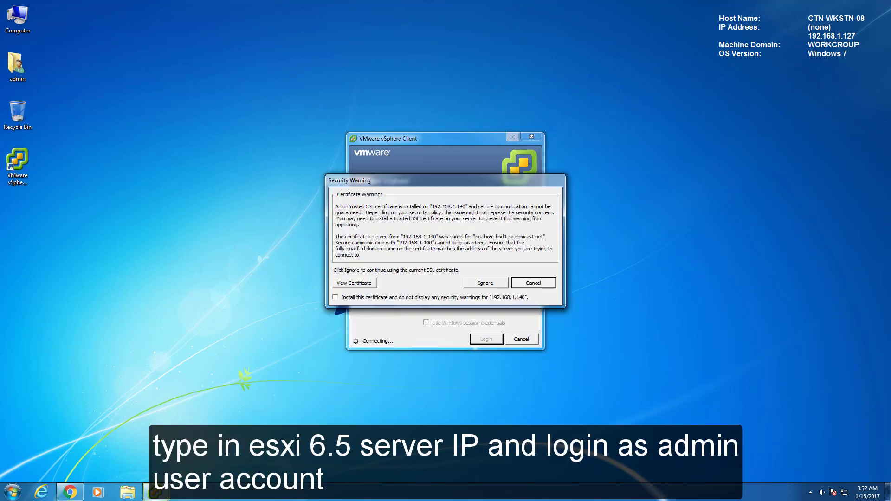
- Install and trust the host's certificate, ignoring the security warning
click(336, 297)
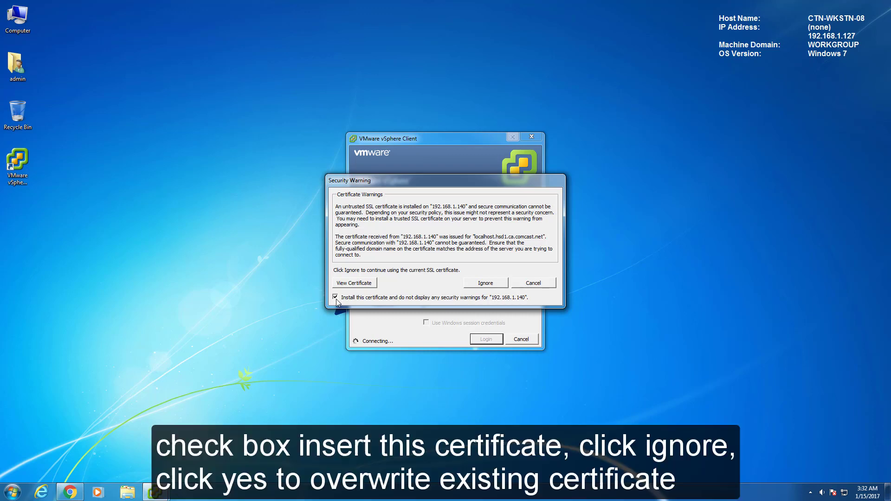
click(488, 287)
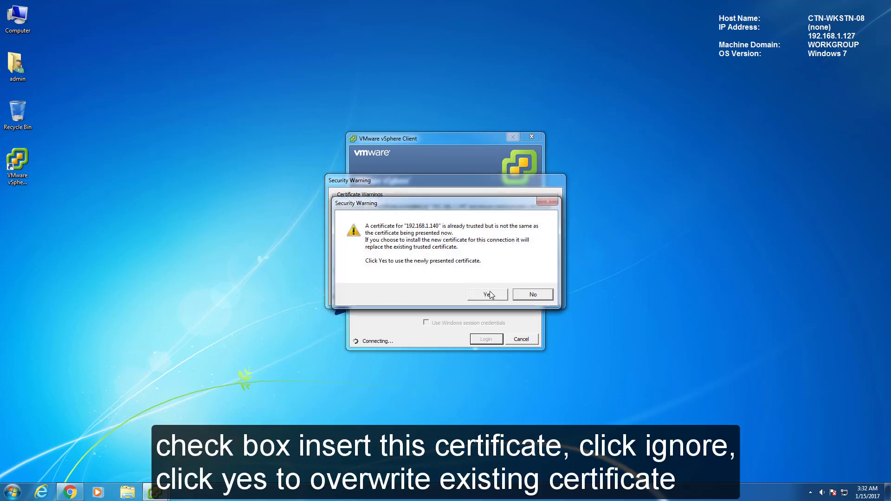
click(490, 293)
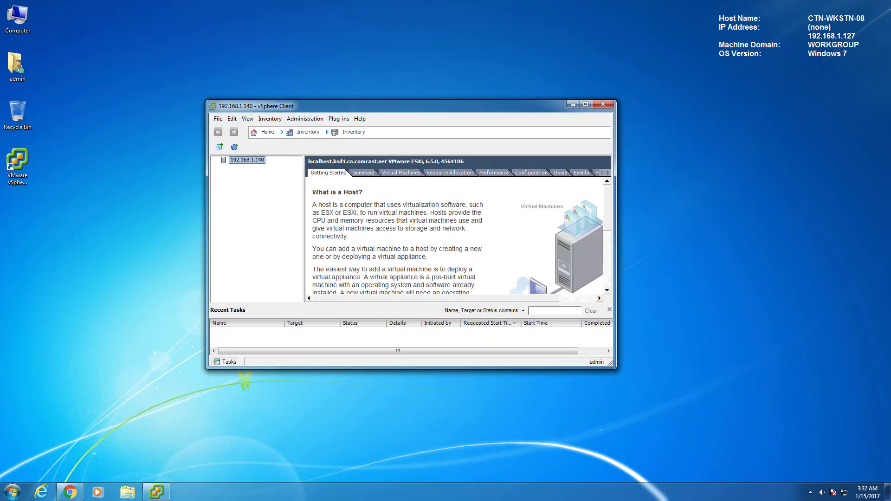
- Browse datastore1, open its ISO's folder and show the Upload File / Upload Folder choices
drag(612, 366, 739, 458)
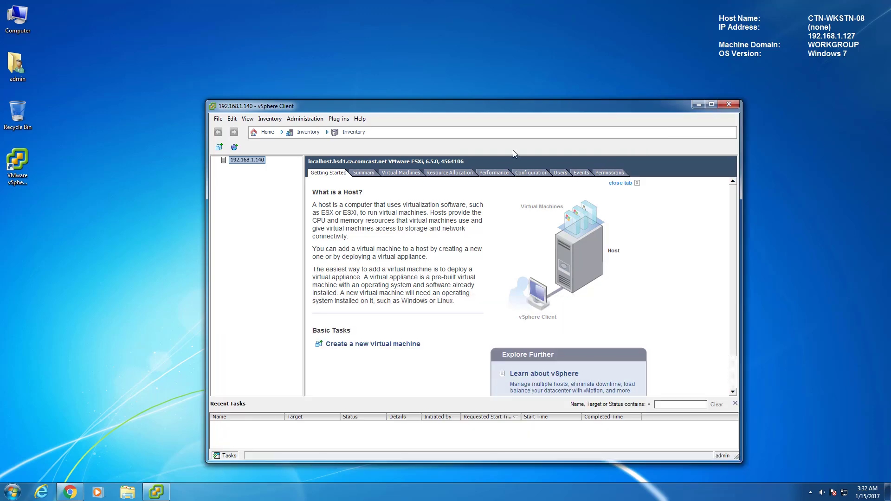
drag(513, 109, 483, 65)
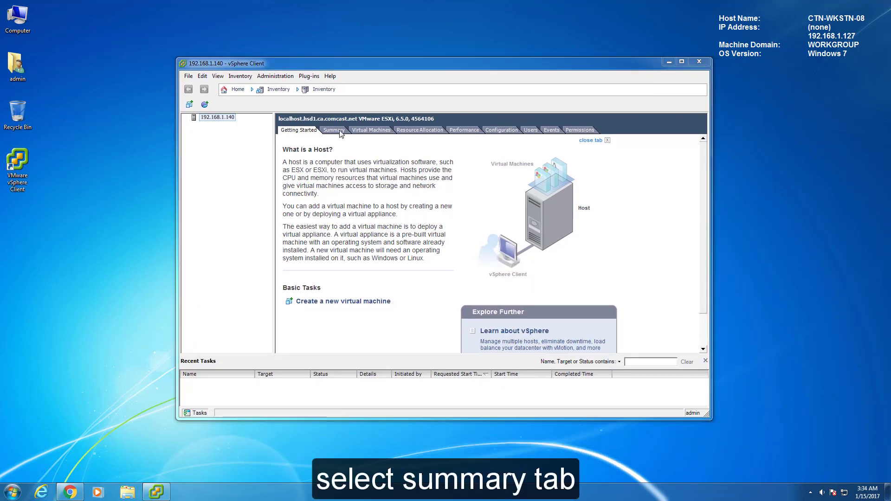
click(336, 130)
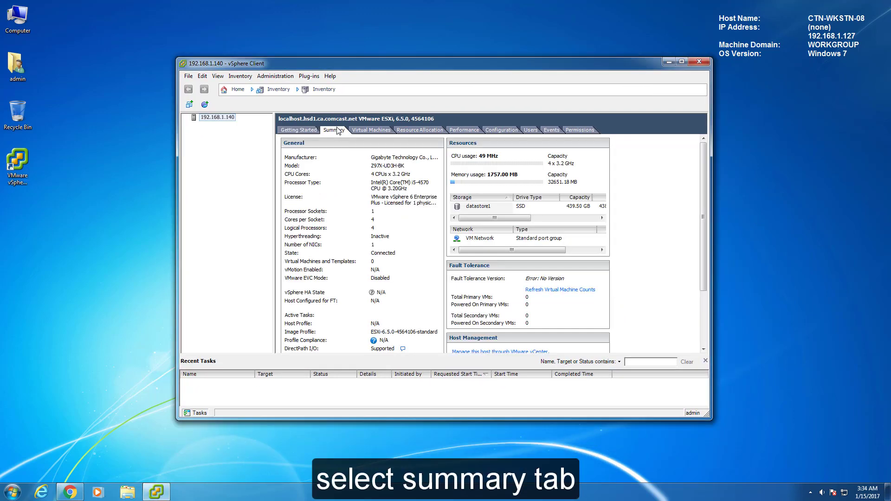
right_click(469, 208)
click(484, 210)
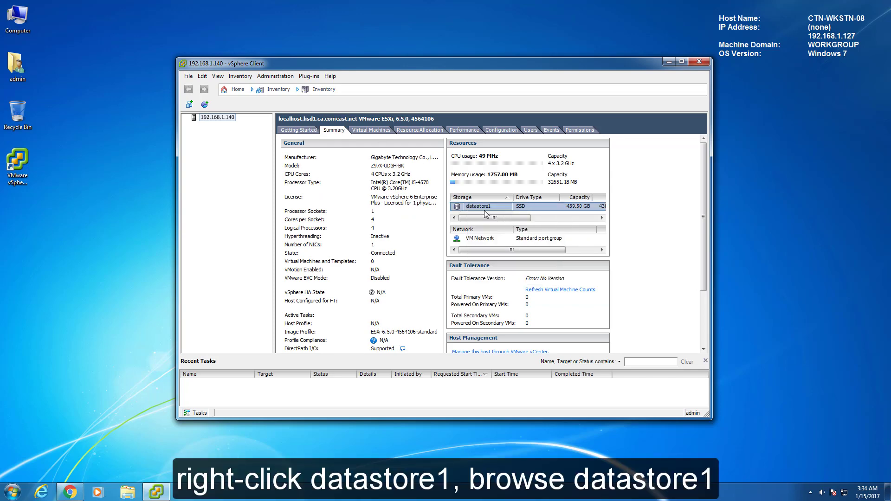
click(448, 217)
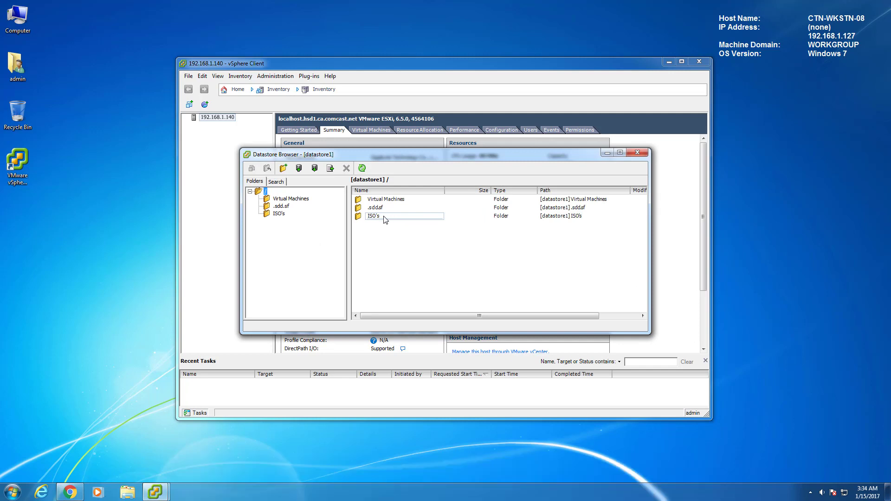
double_click(387, 216)
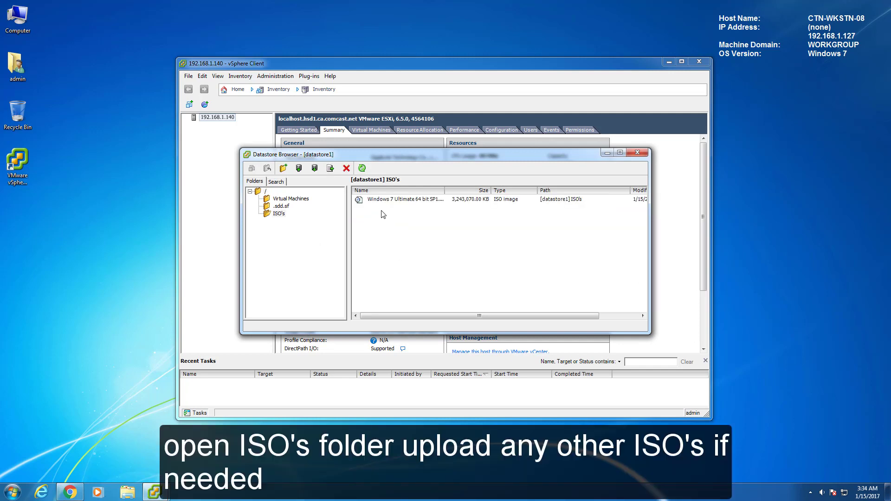
click(300, 170)
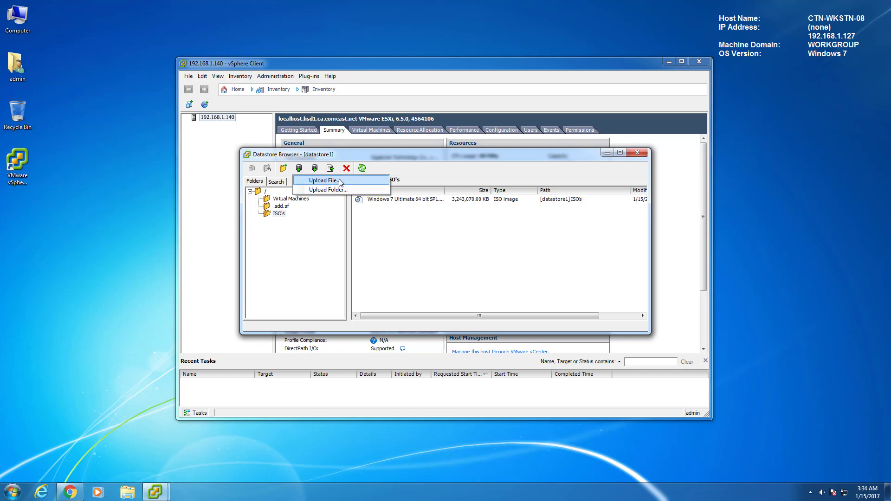
- Upload the Windows 10 Pro 64-Bit ISO over the existing copy, then return to datastore1's root
click(323, 180)
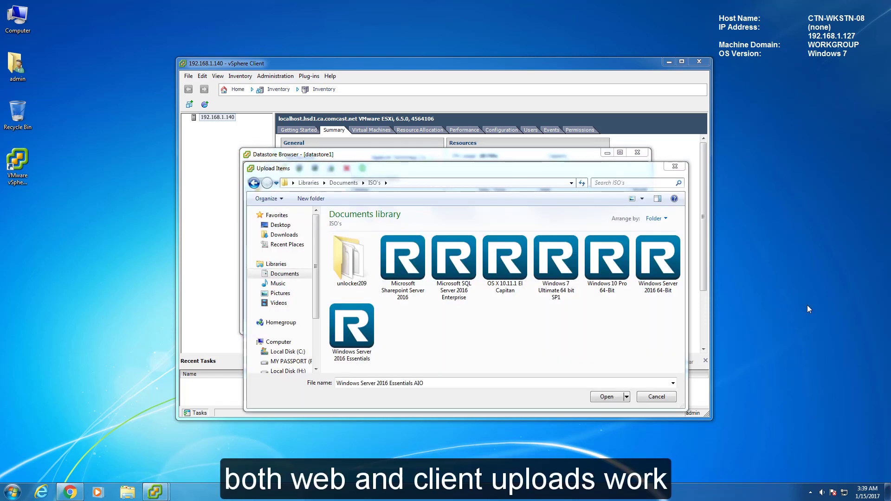
click(606, 269)
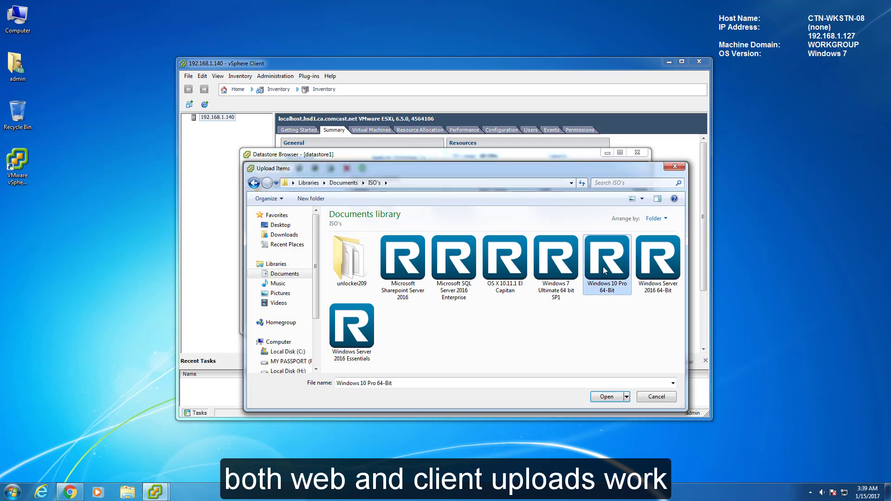
click(603, 396)
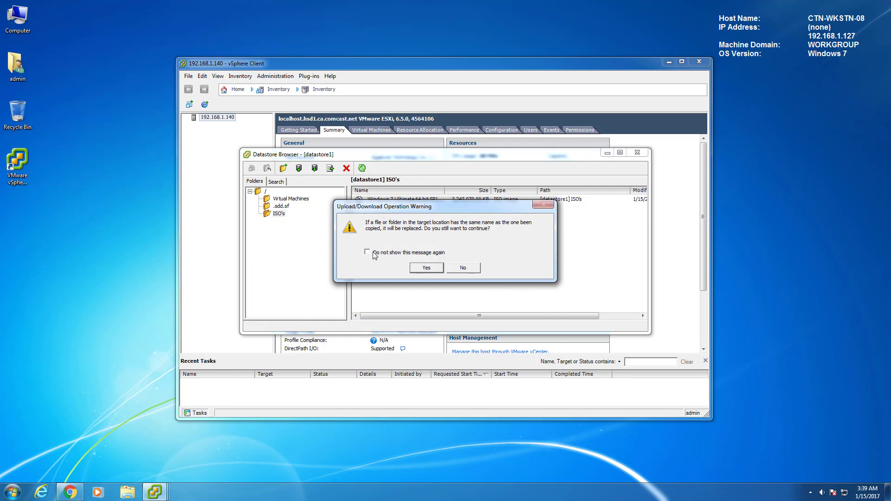
click(425, 268)
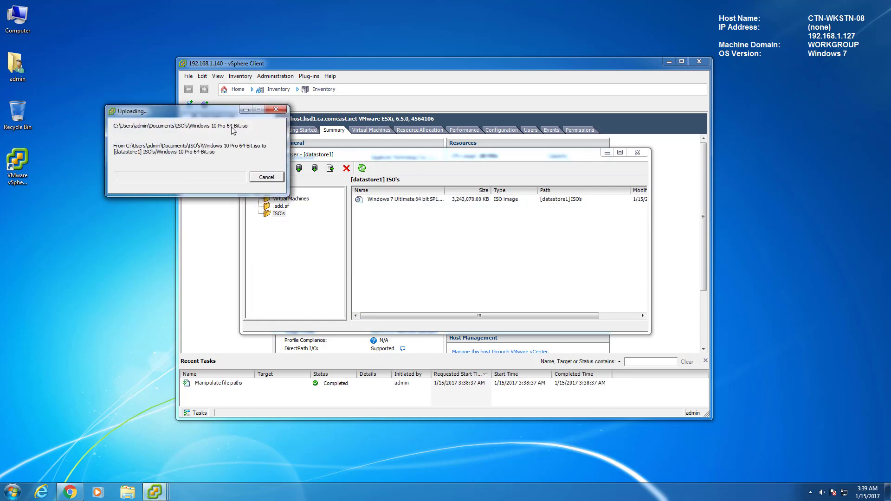
drag(217, 115, 475, 221)
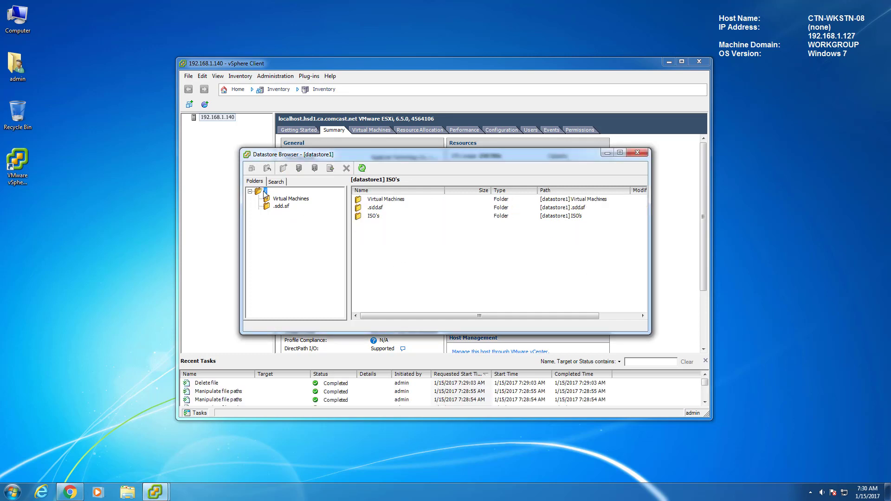
click(265, 192)
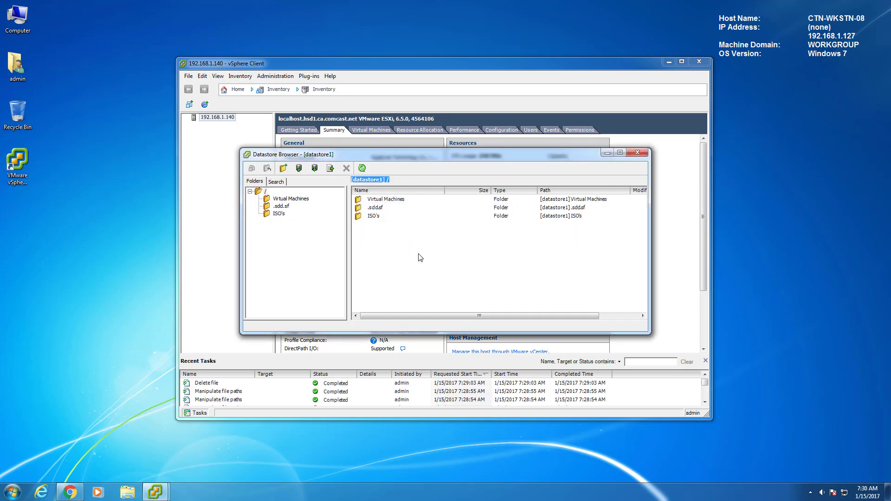
- Upload the unlocker209 folder to datastore1's root, wait for it to finish, then switch to the web client
click(300, 171)
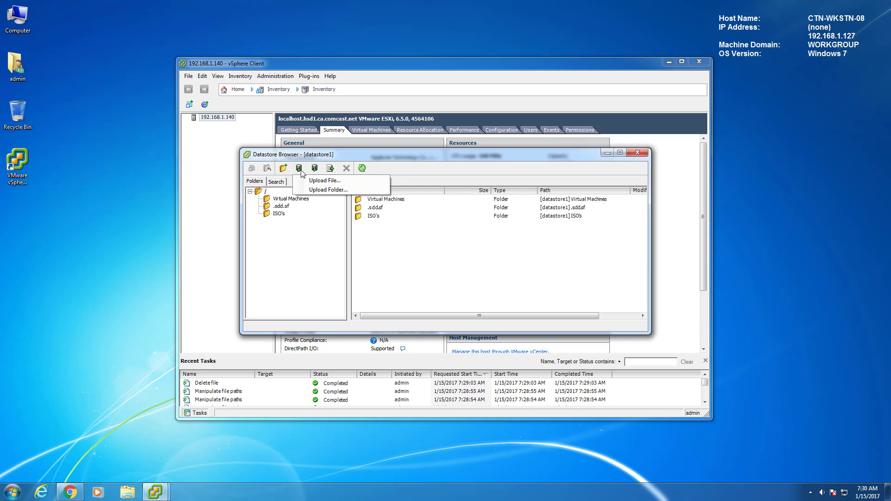
click(319, 191)
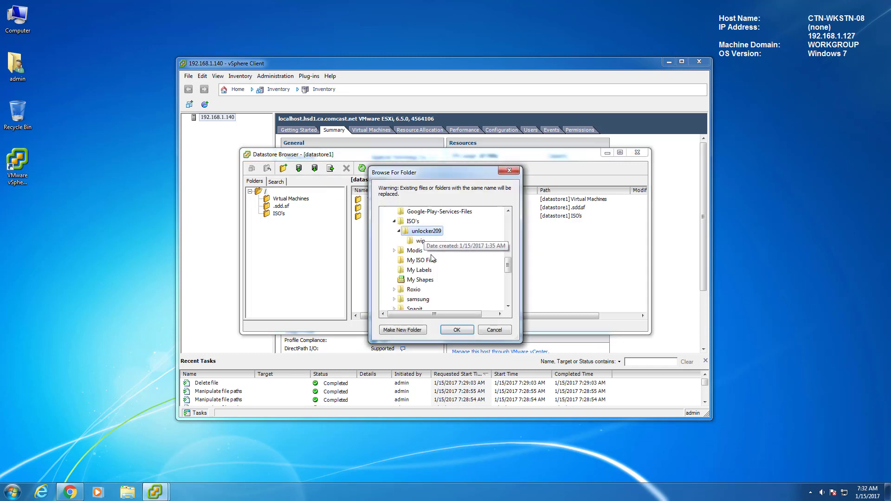
click(454, 330)
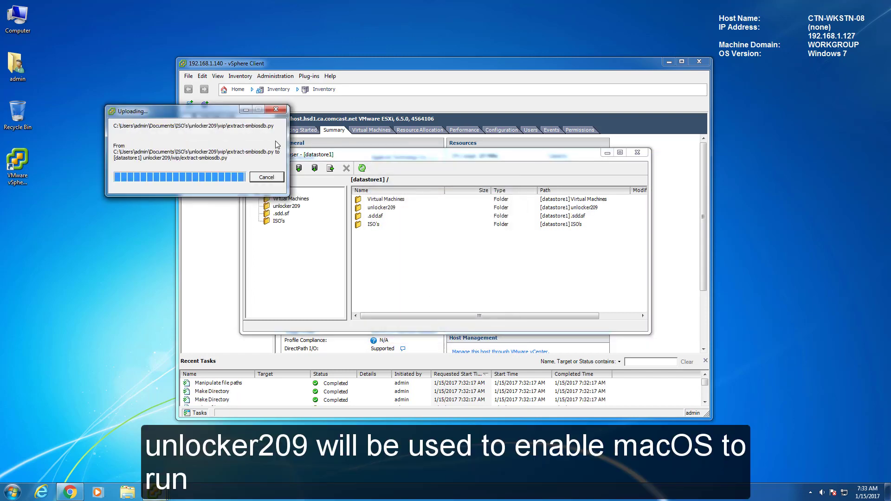
drag(227, 116, 476, 236)
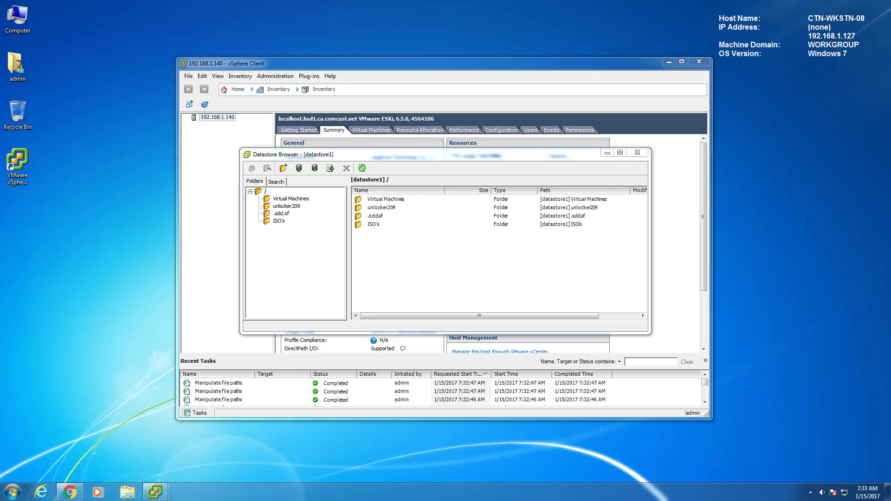
click(440, 251)
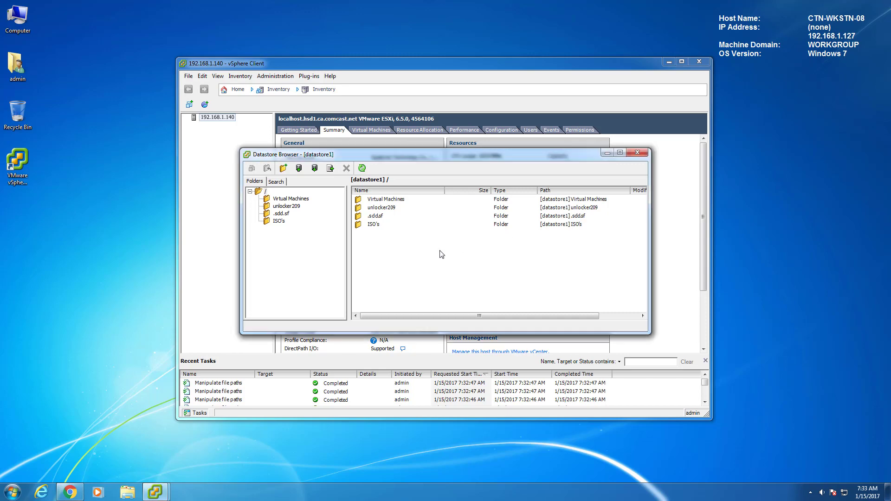
click(70, 493)
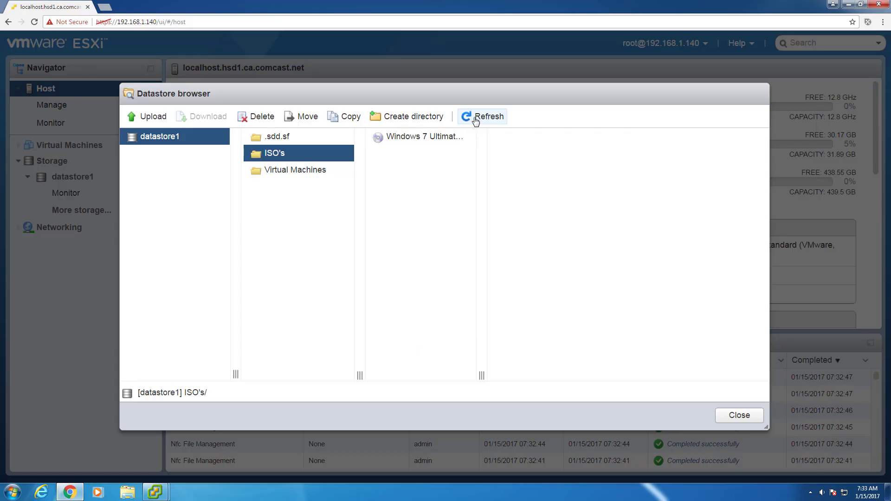
- Refresh the datastore listing, check unlocker209's uploaded files, then reopen the ISO's folder
click(474, 119)
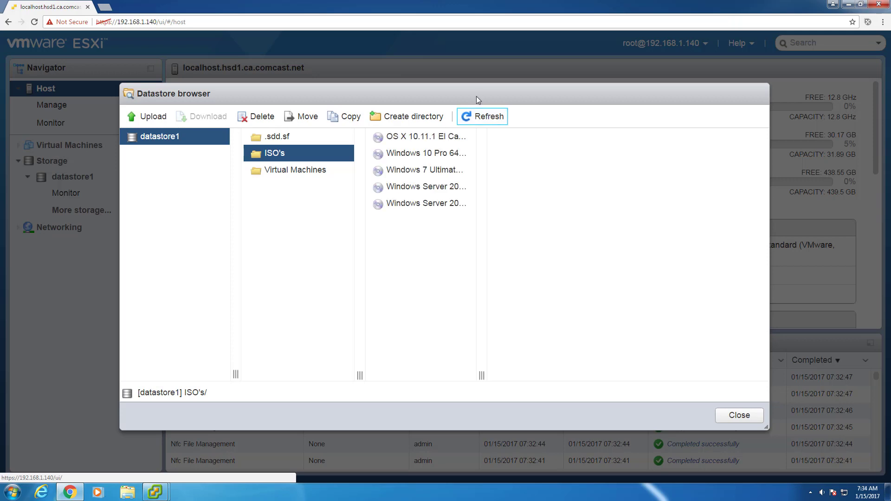
click(170, 139)
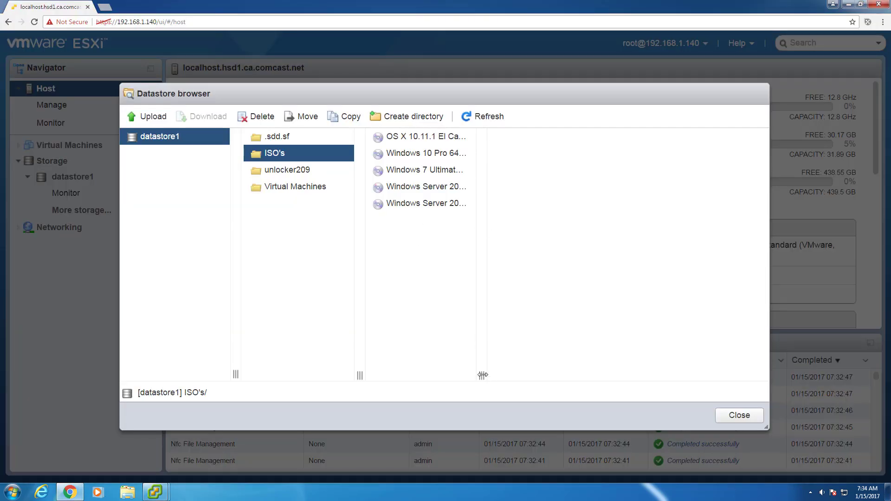
drag(482, 376, 572, 385)
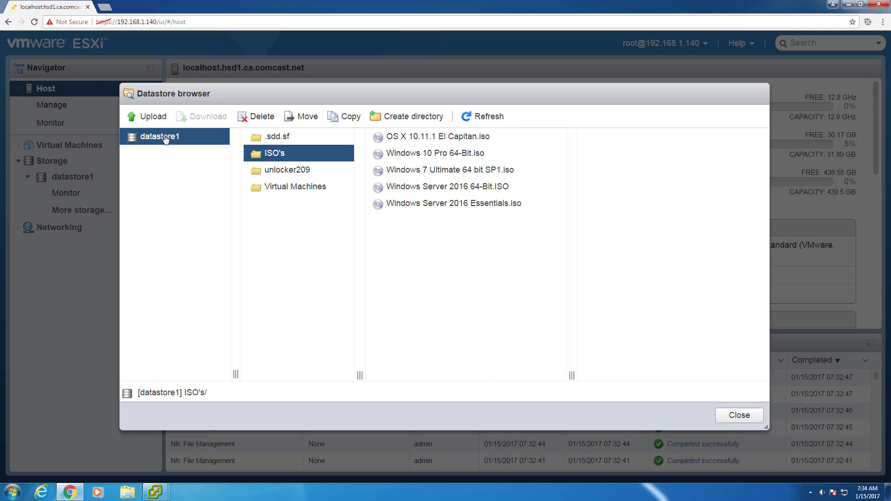
click(282, 171)
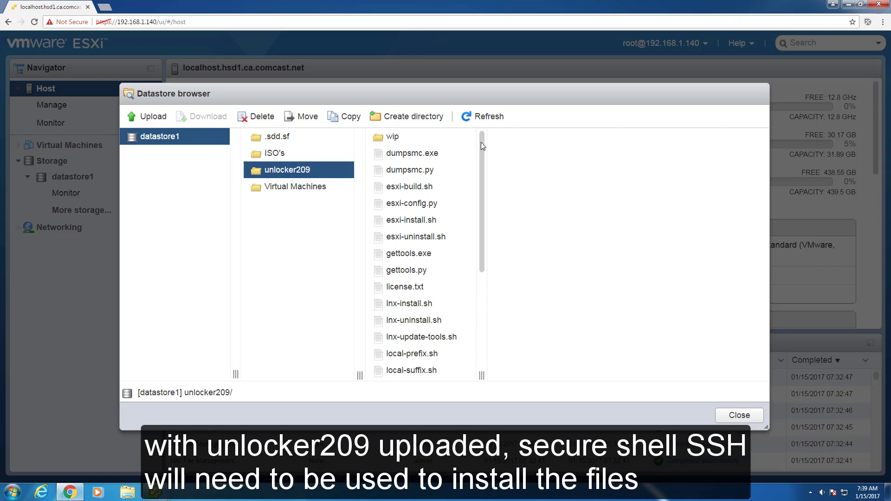
drag(481, 142, 480, 269)
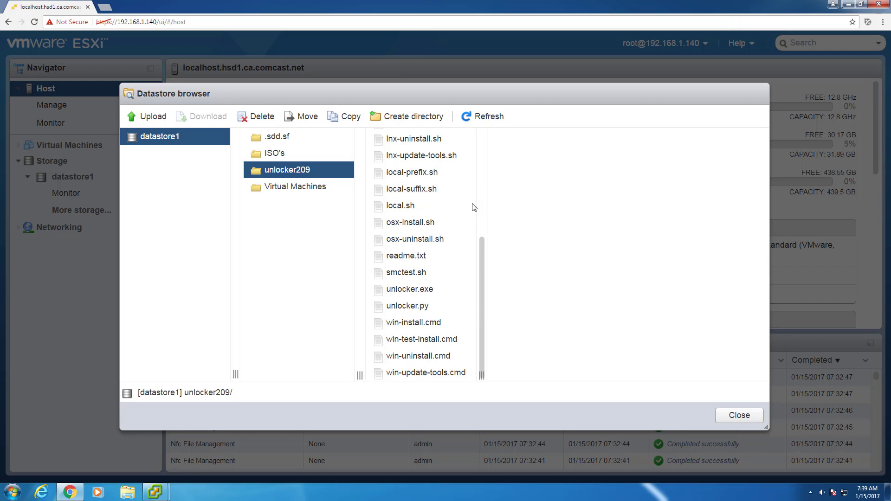
scroll(471, 193, up, 4)
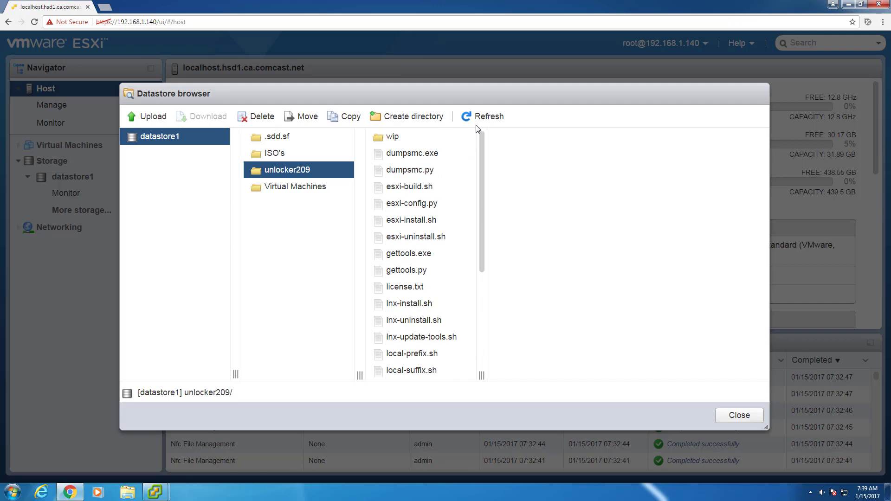
click(278, 155)
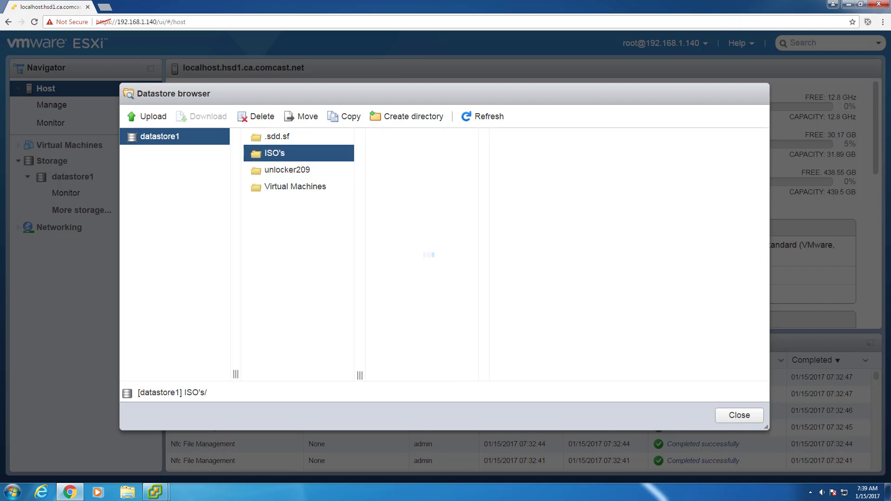
key(ctrl+t)
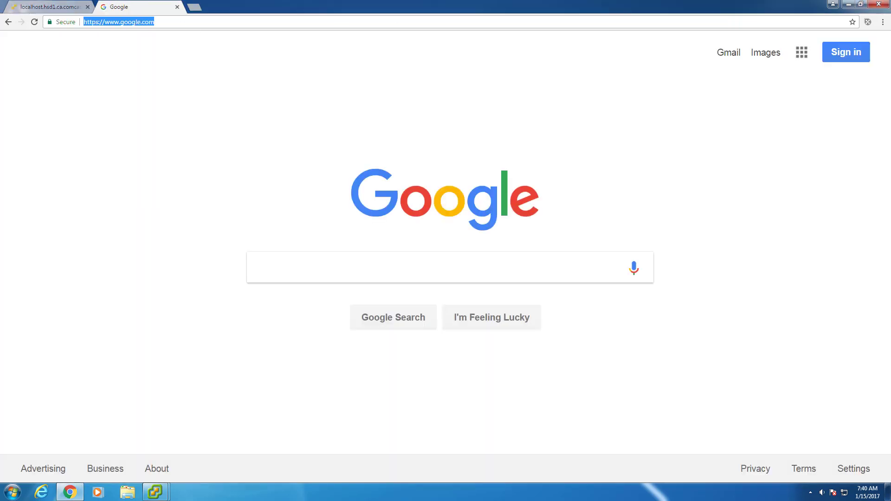
- Open the router admin at 192.168.1.1 and go to its Single Port Forwarding rules
text(192.168.1.1)
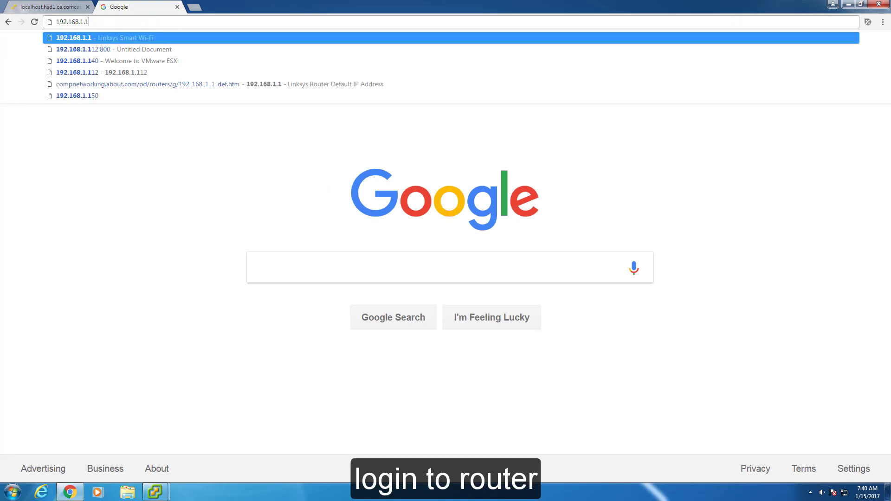
key(Return)
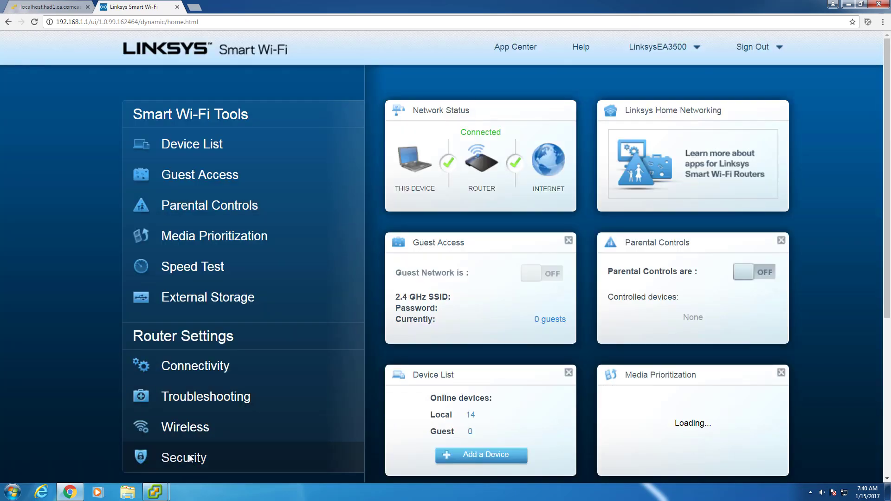
click(188, 458)
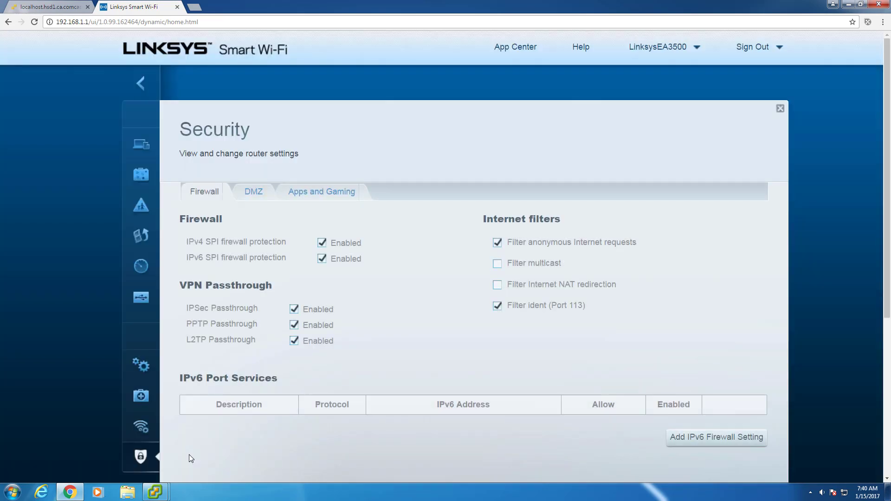
click(314, 198)
click(258, 225)
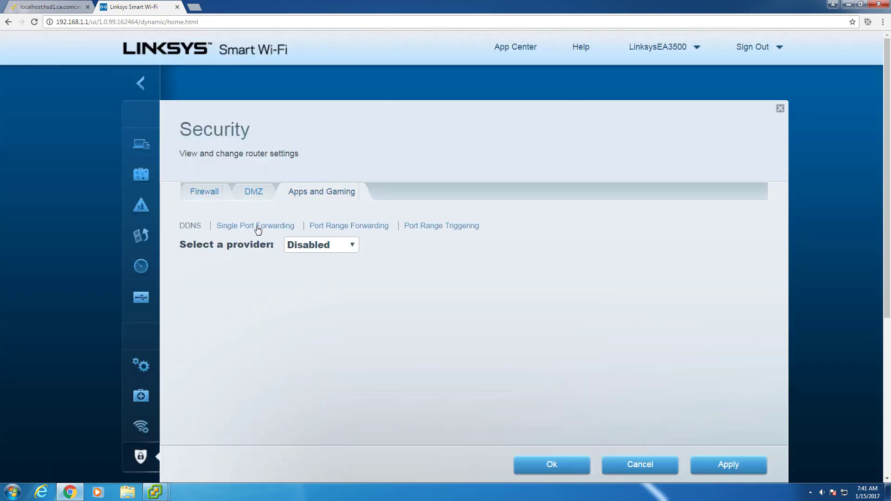
scroll(880, 404, down, 3)
scroll(880, 404, down, 2)
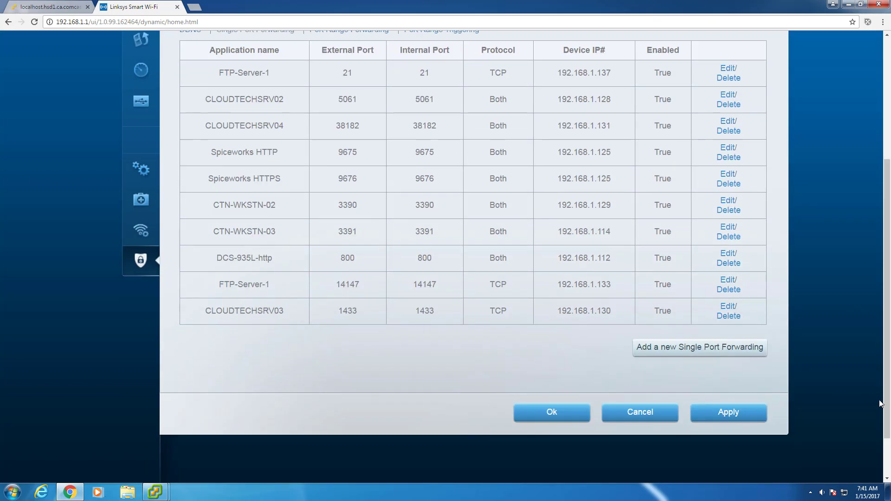
- Save the ESXi 6.5 Server rule for port 22, apply the table, and sign out
click(667, 354)
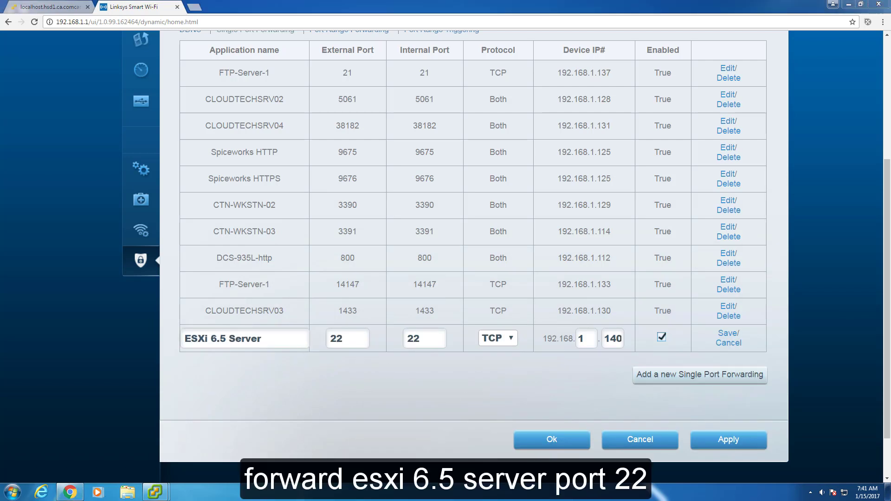
click(729, 334)
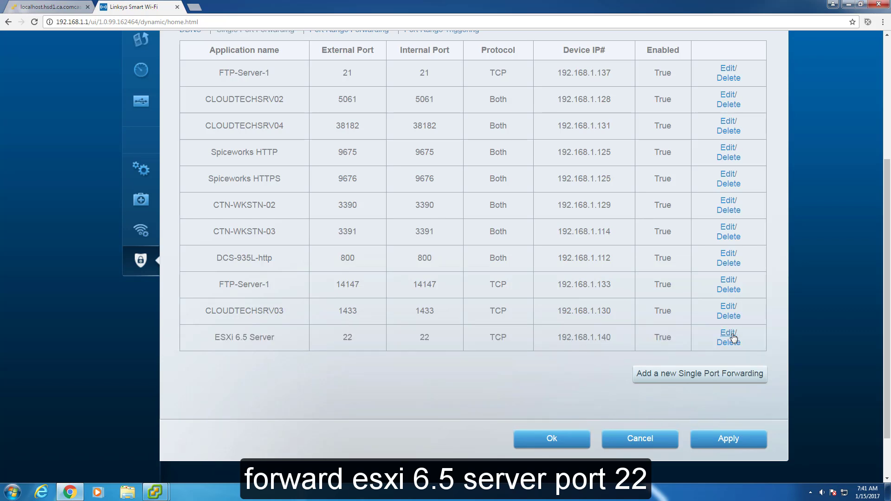
click(732, 443)
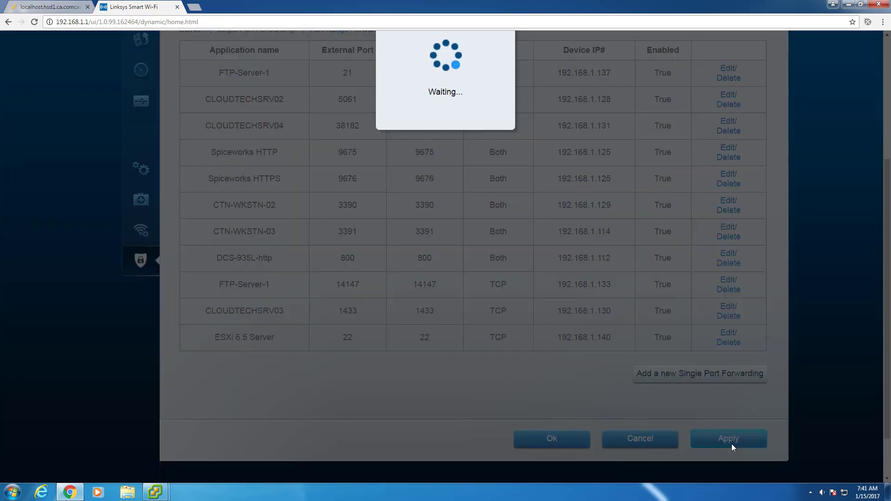
click(556, 439)
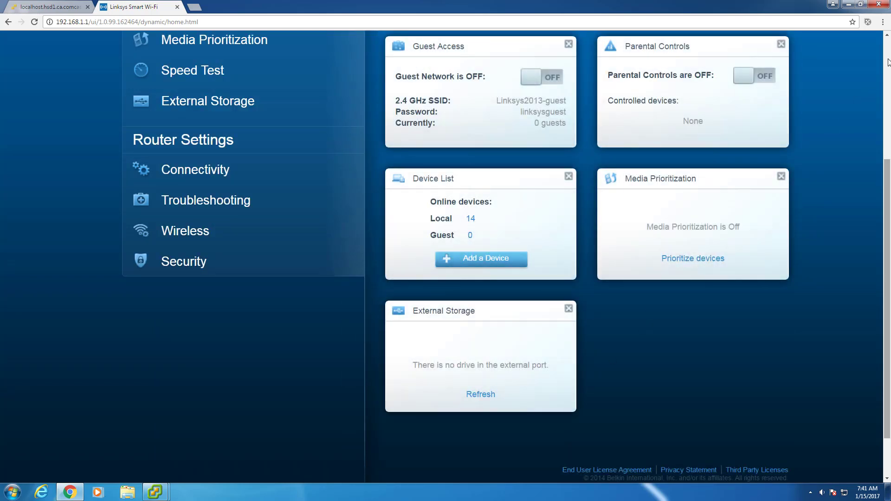
scroll(640, 324, up, 5)
click(776, 56)
click(766, 92)
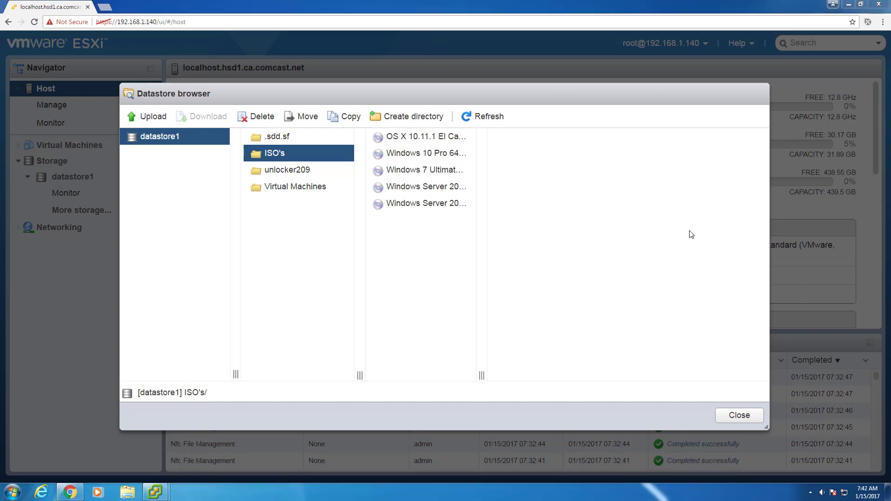
- Close the Datastore browser and view the host's Actions > Services menu, then dismiss it
click(739, 415)
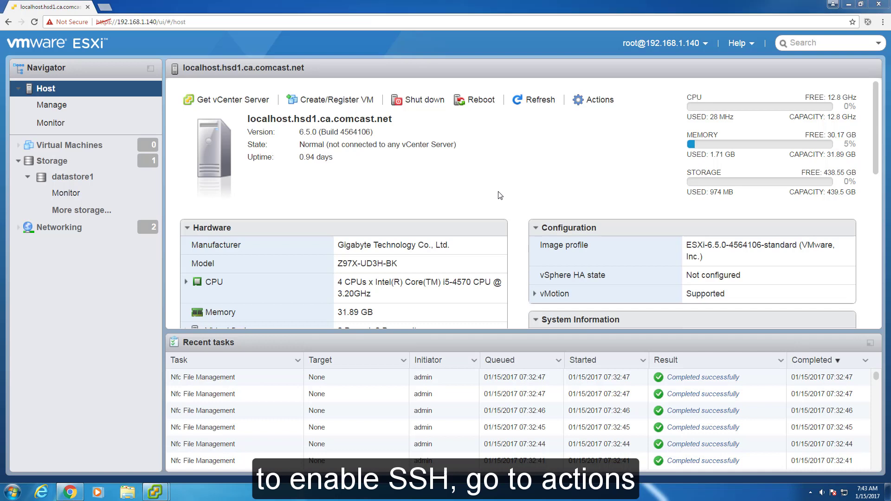
click(593, 101)
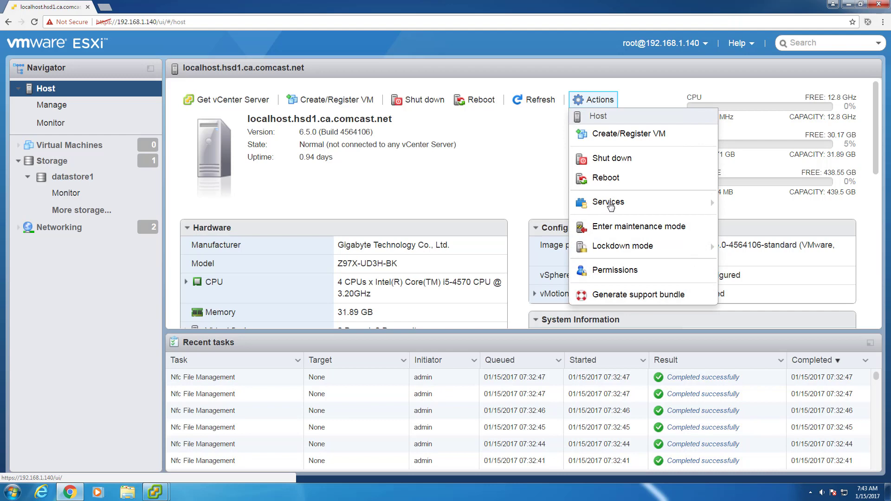
mouse_move(609, 202)
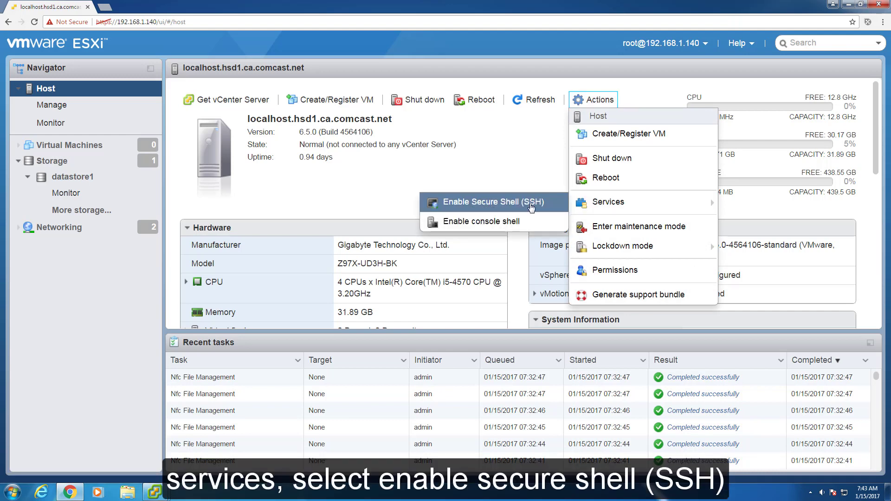
click(506, 182)
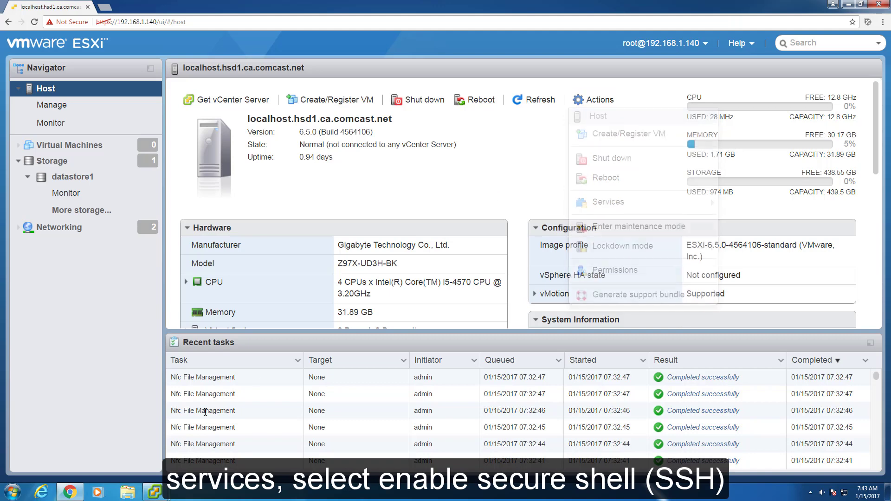
- Close the Datastore Browser and open the Security Profile services properties
click(853, 5)
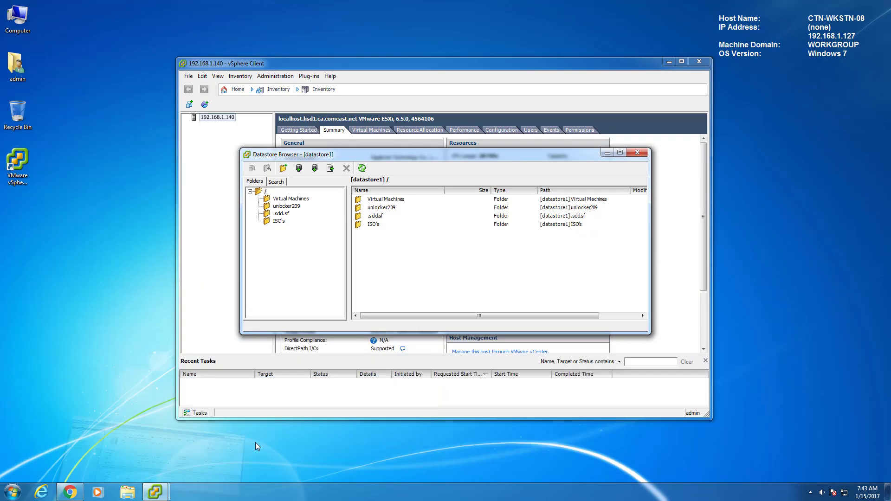
click(631, 157)
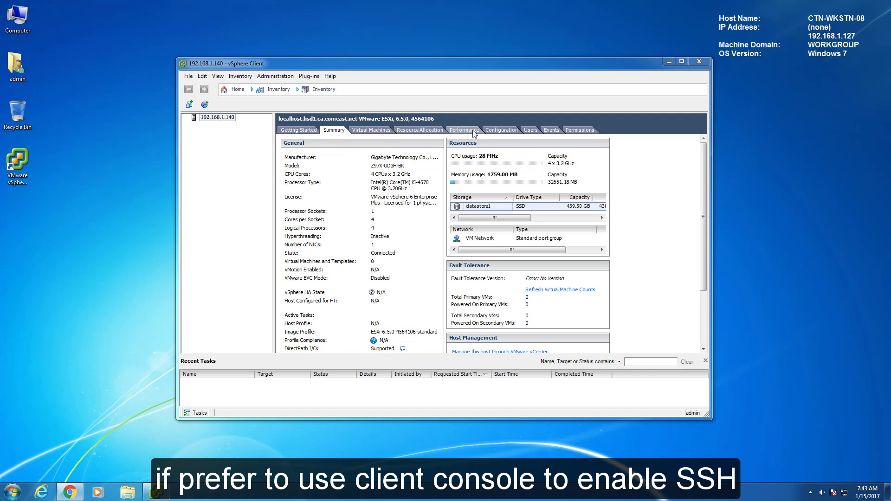
click(502, 131)
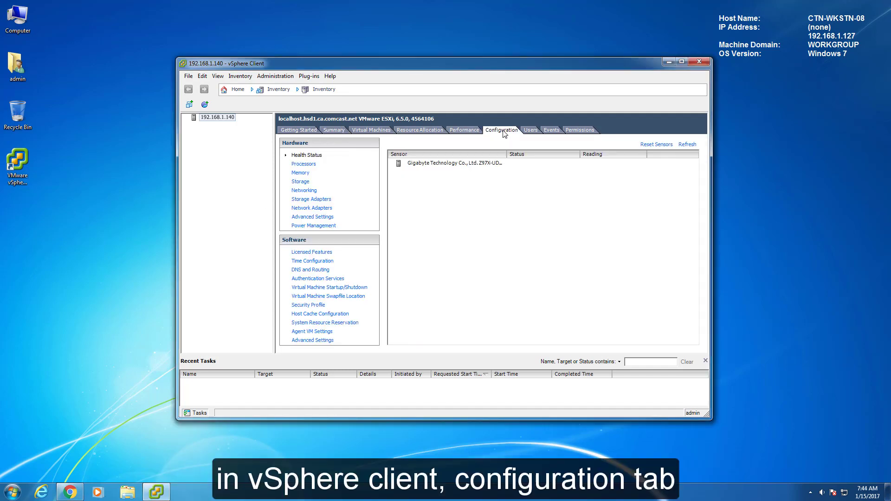
click(309, 305)
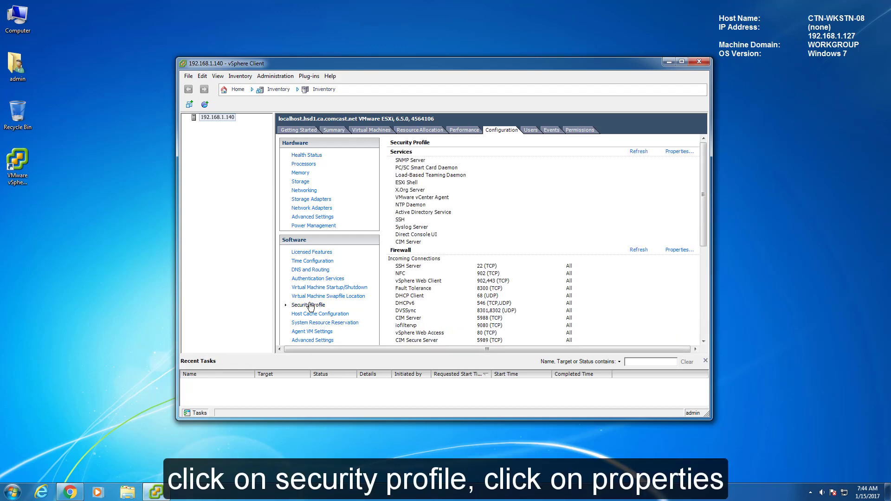
click(679, 151)
- Review the SSH service's startup options, cancel without changes, and return to the host Summary
click(308, 231)
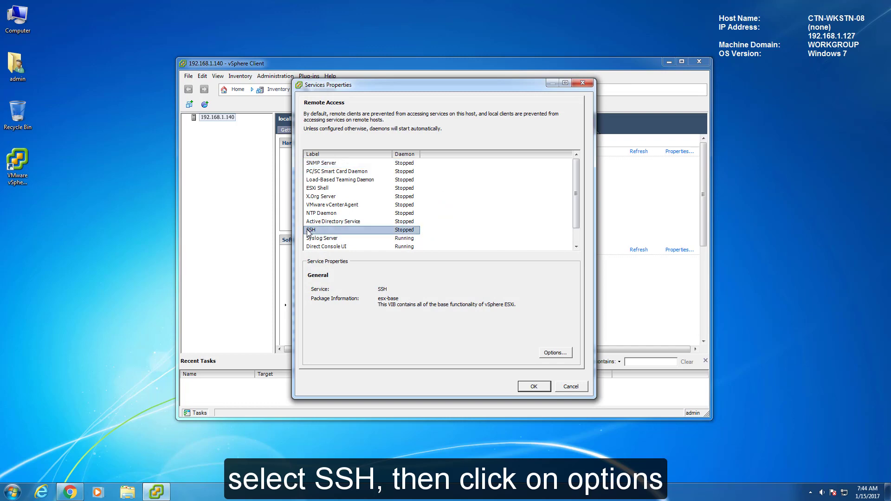
click(554, 353)
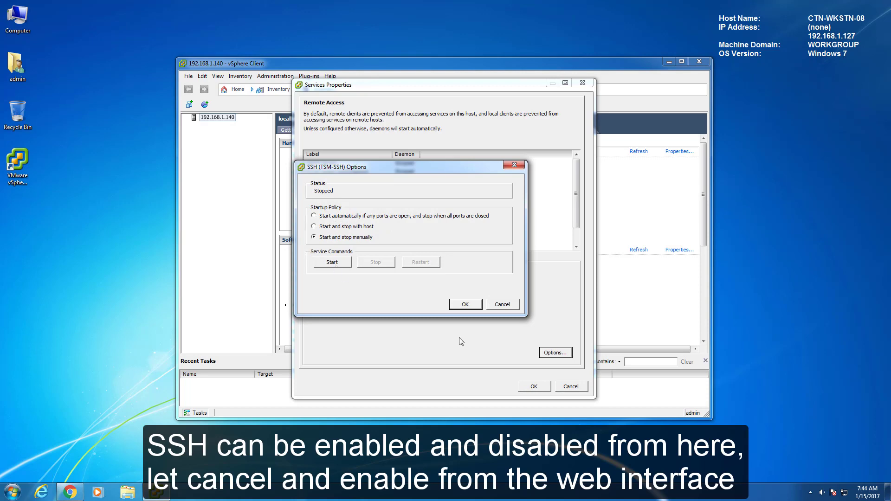
click(503, 304)
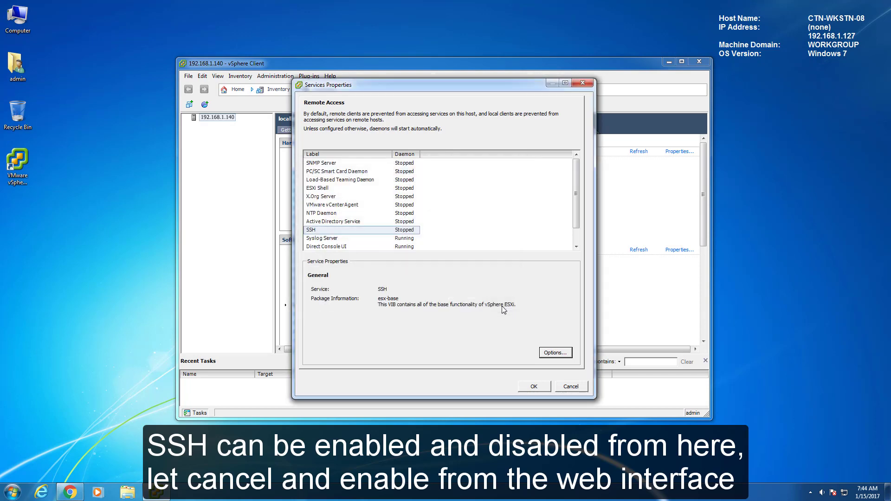
click(571, 388)
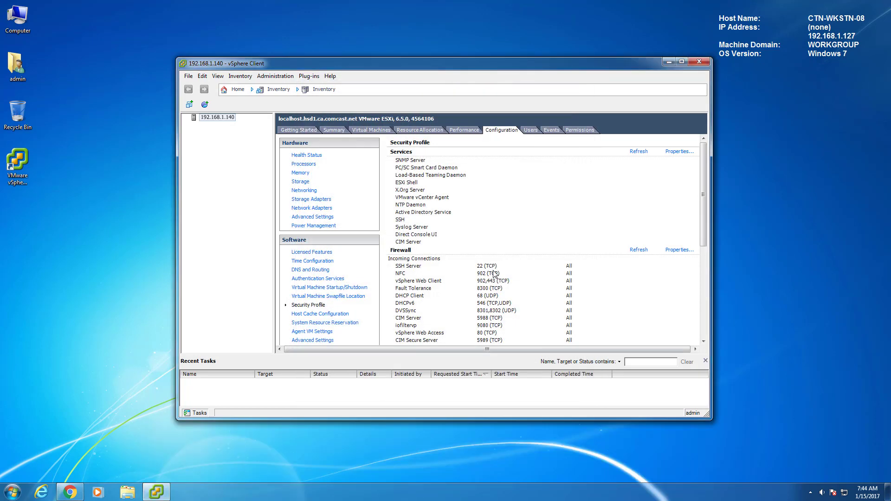
click(335, 130)
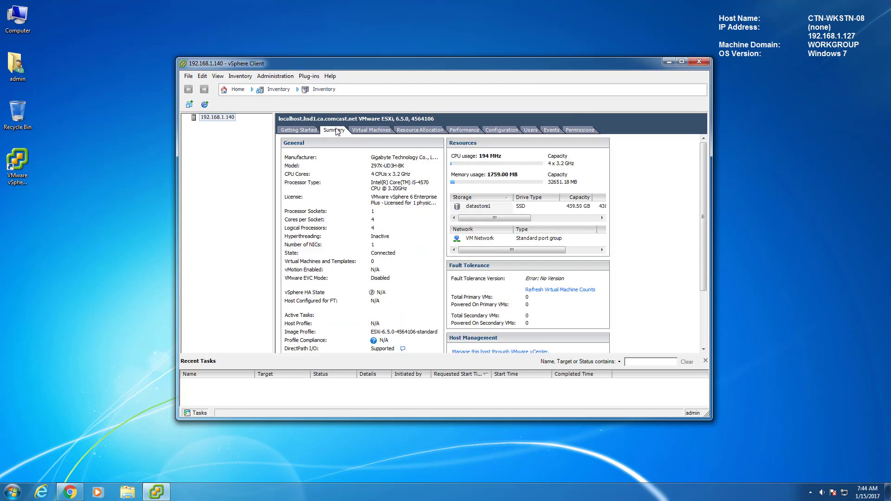
click(76, 491)
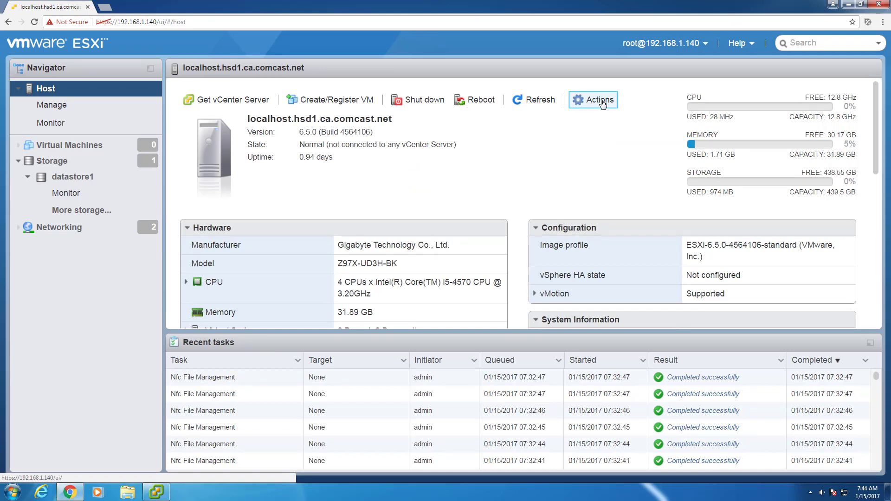
- Enable Secure Shell (SSH) from the host's Actions > Services menu
click(600, 100)
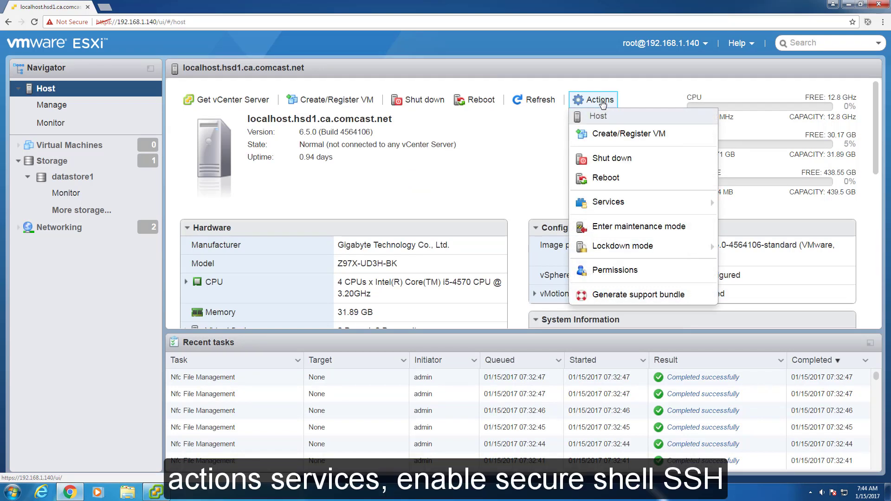
mouse_move(581, 206)
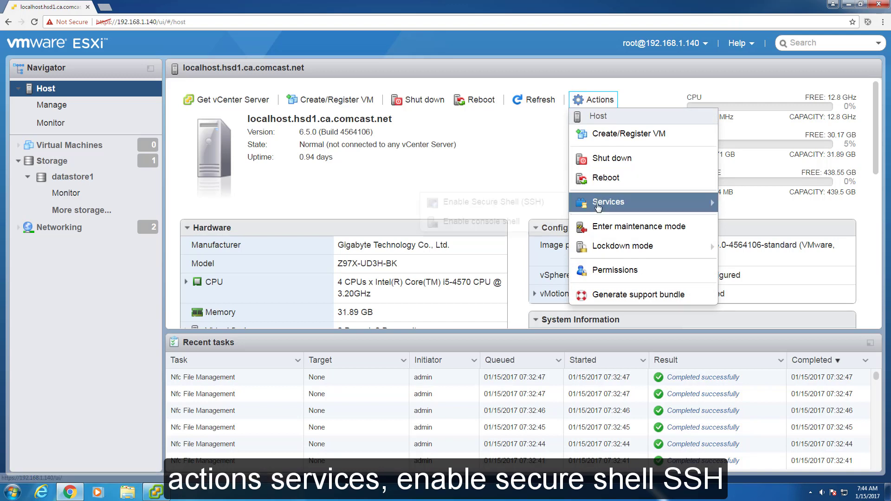
click(472, 202)
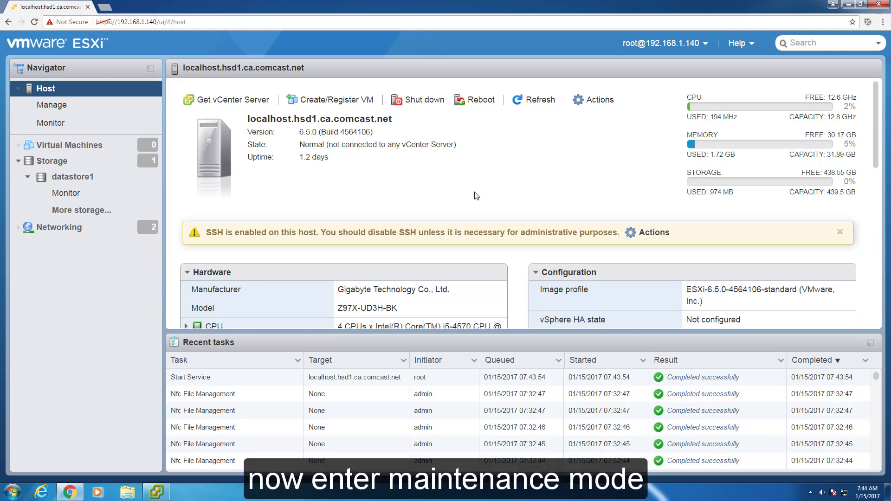
click(593, 101)
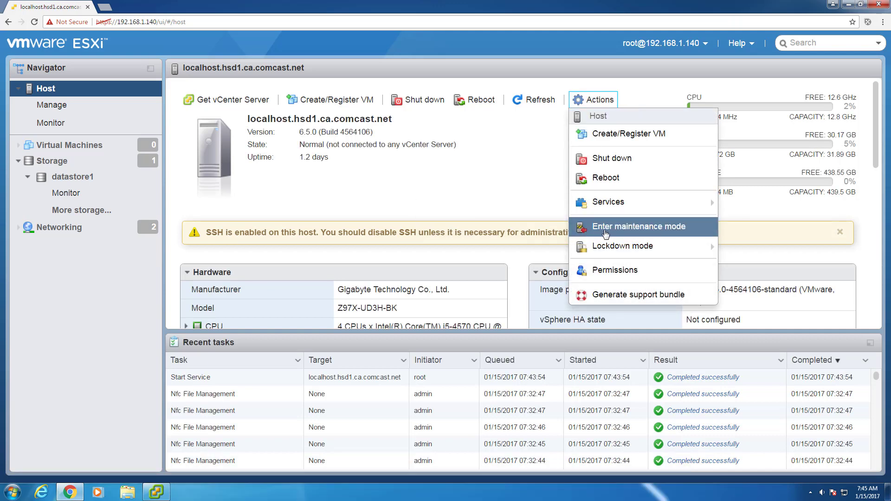
click(510, 177)
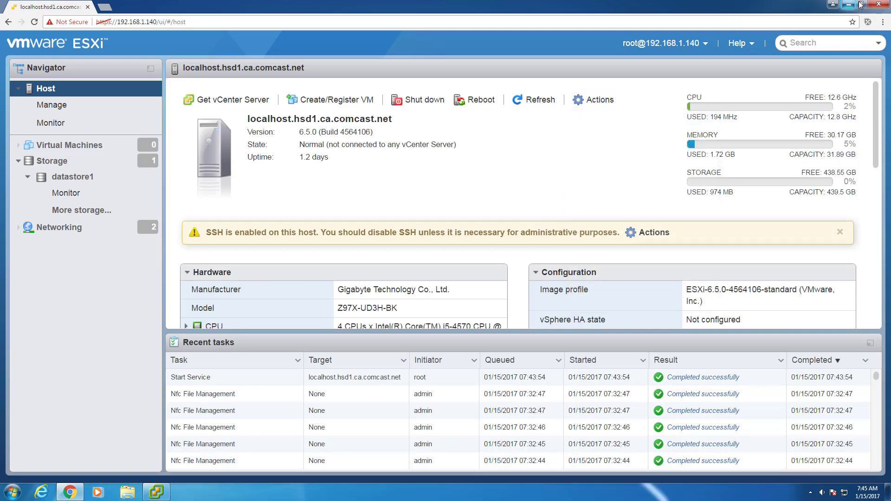
click(850, 6)
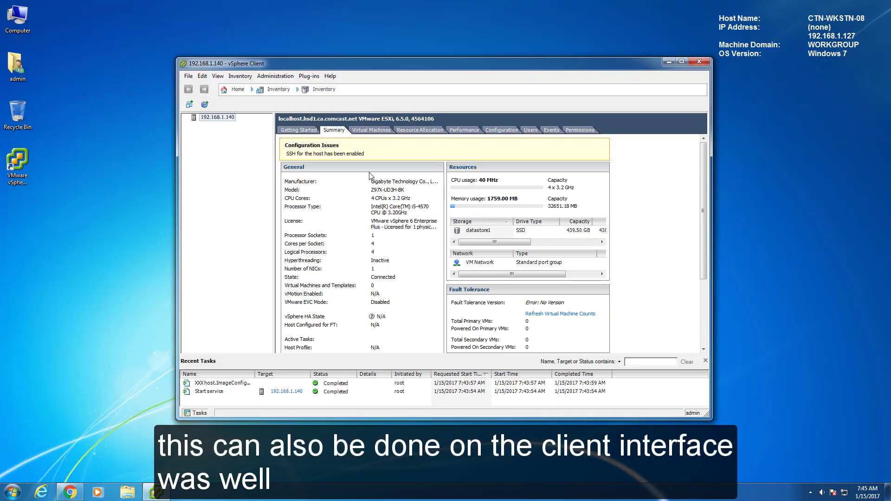
- Put the 192.168.1.140 host into maintenance mode and confirm with Yes
right_click(229, 117)
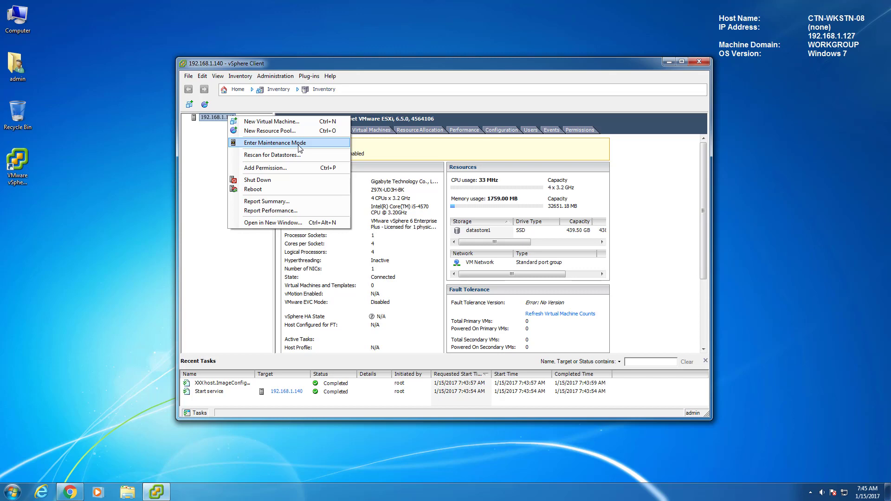
click(475, 66)
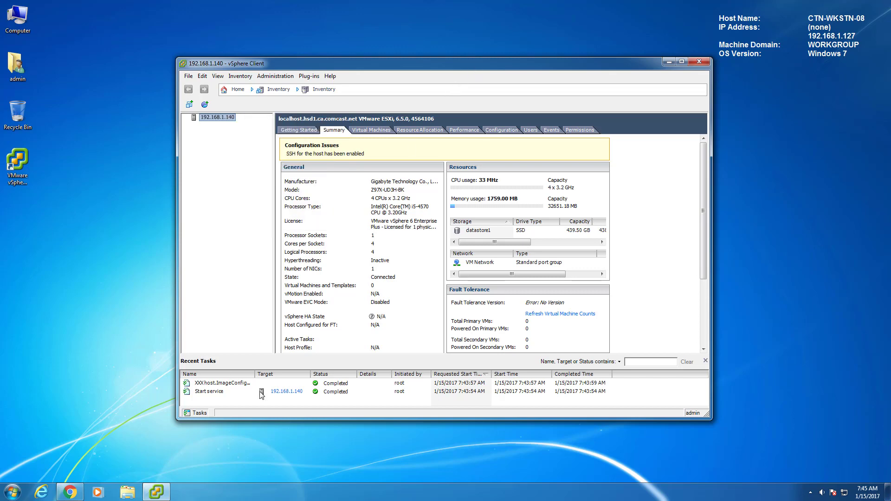
click(68, 493)
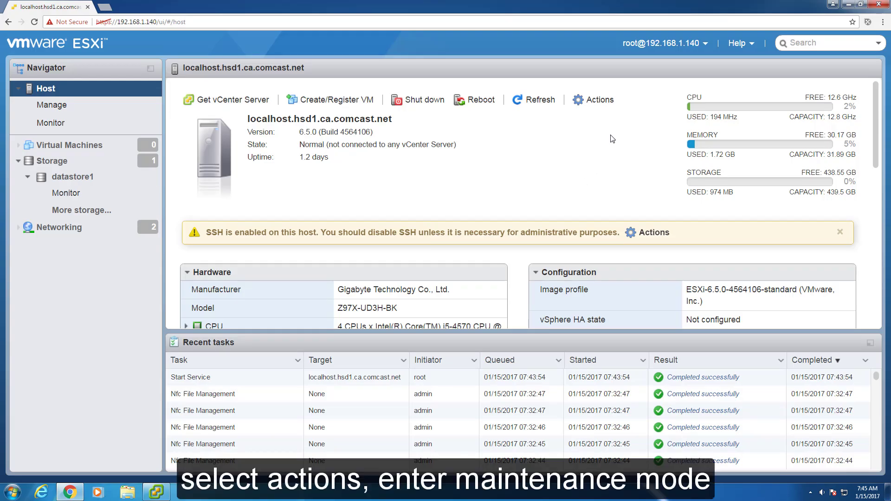
click(604, 101)
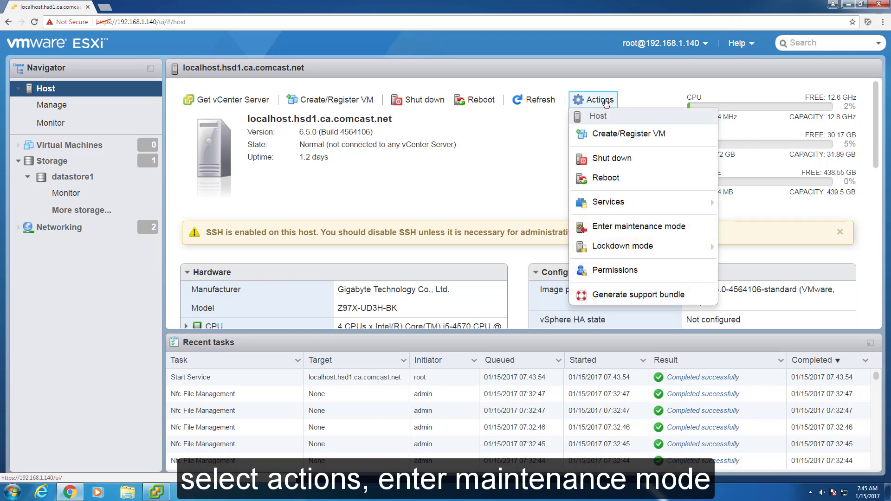
click(616, 227)
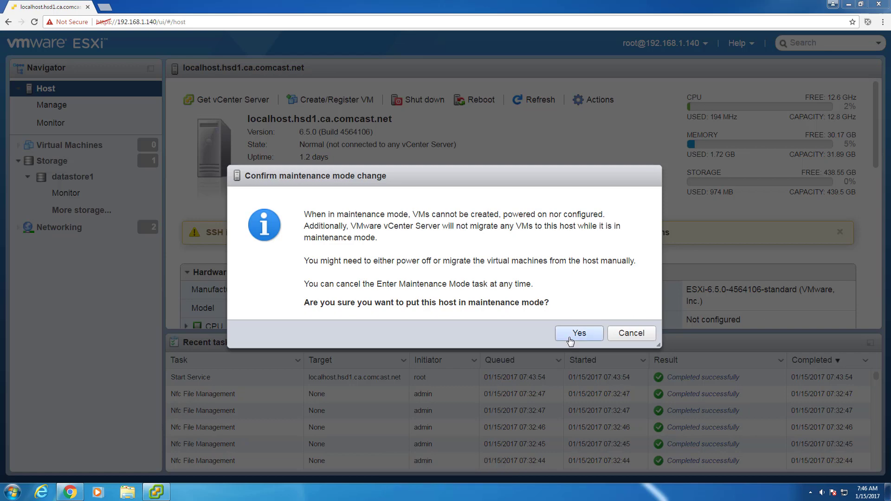
click(575, 334)
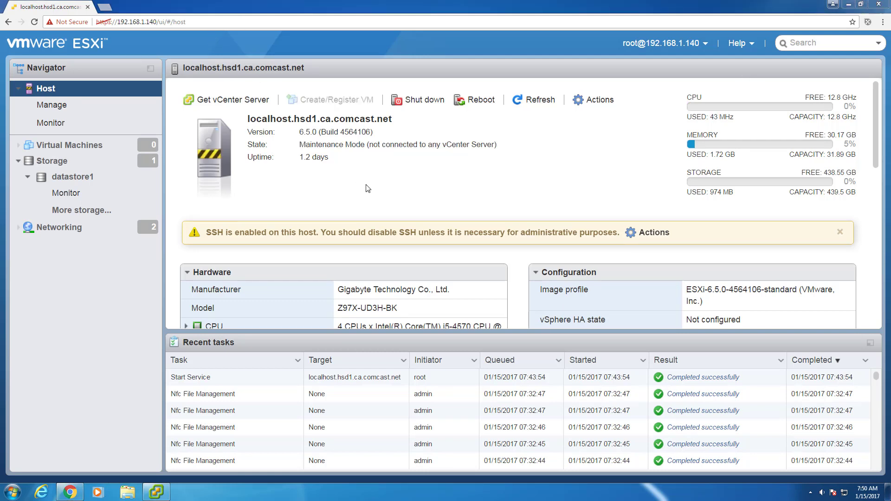
- Go to putty.org in a new tab and follow the link to the PuTTY download page
click(103, 10)
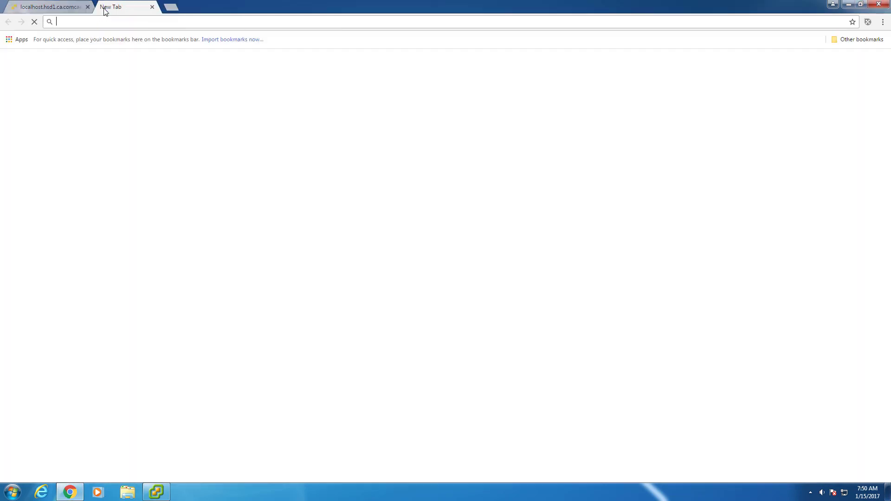
click(114, 21)
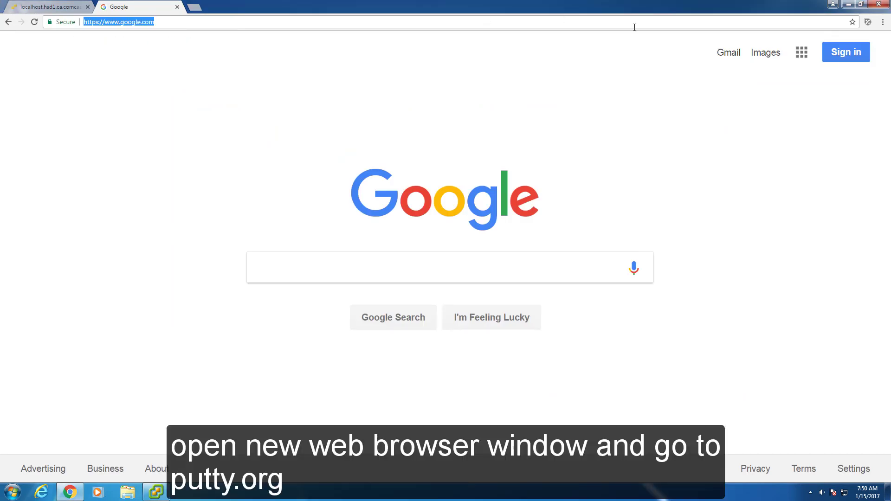
text(http://www.putty.org/)
key(Return)
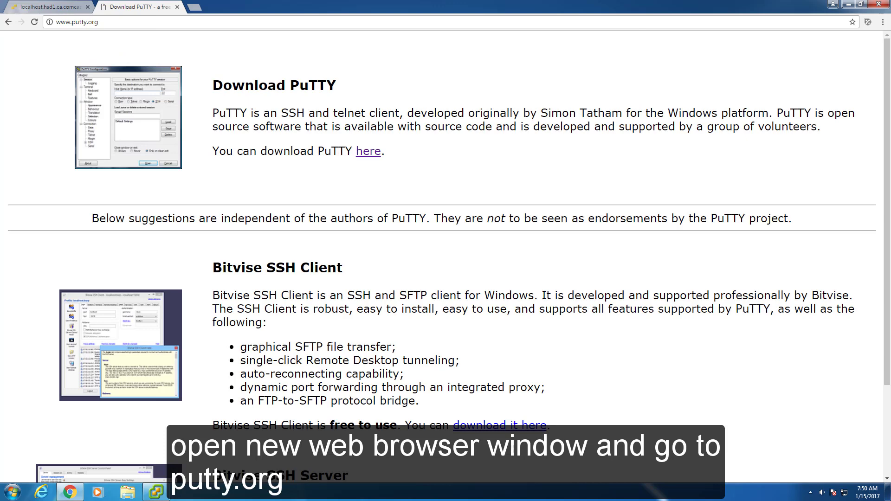
drag(337, 86, 216, 88)
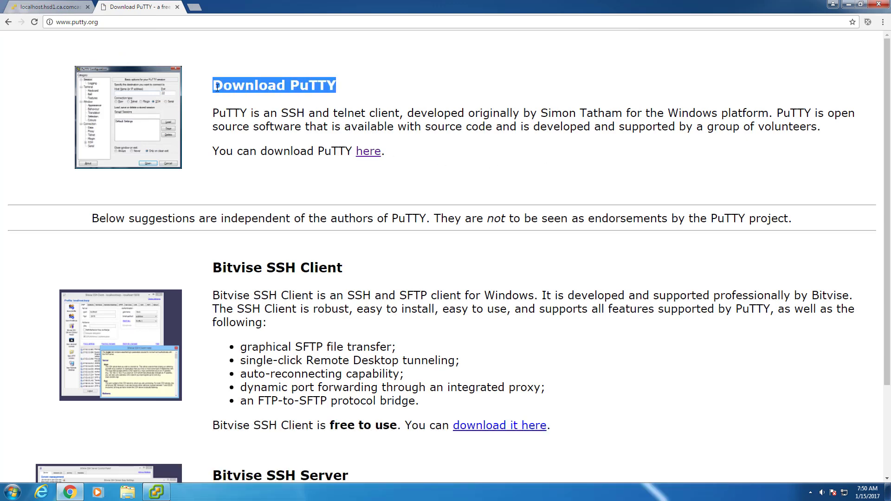
click(368, 153)
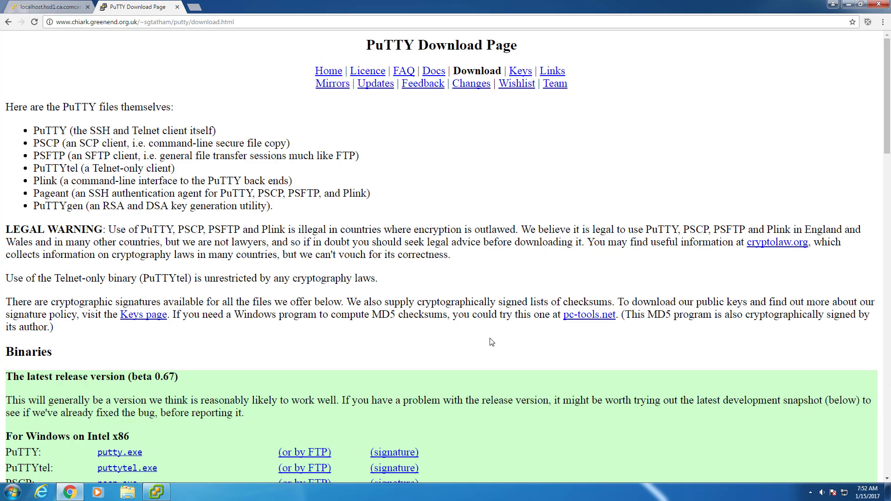
- Download the development snapshot putty.exe, then close the download page
scroll(490, 338, down, 9)
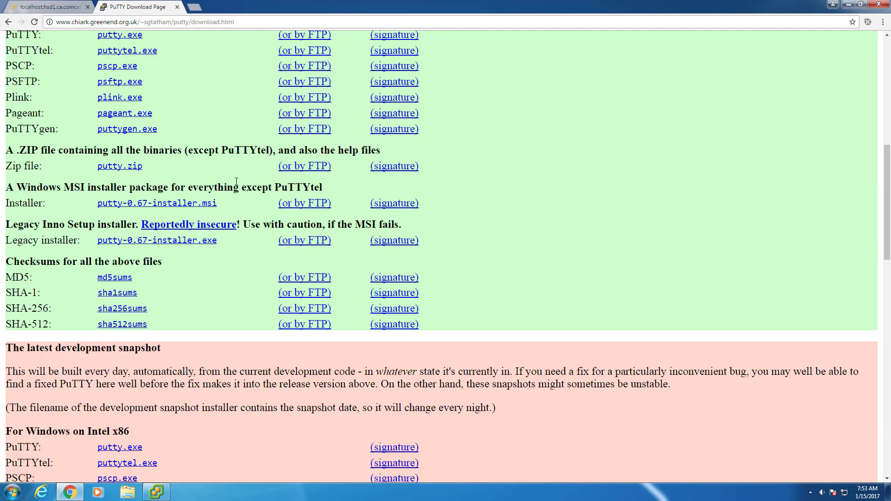
scroll(236, 181, down, 5)
drag(184, 122, 6, 121)
click(111, 190)
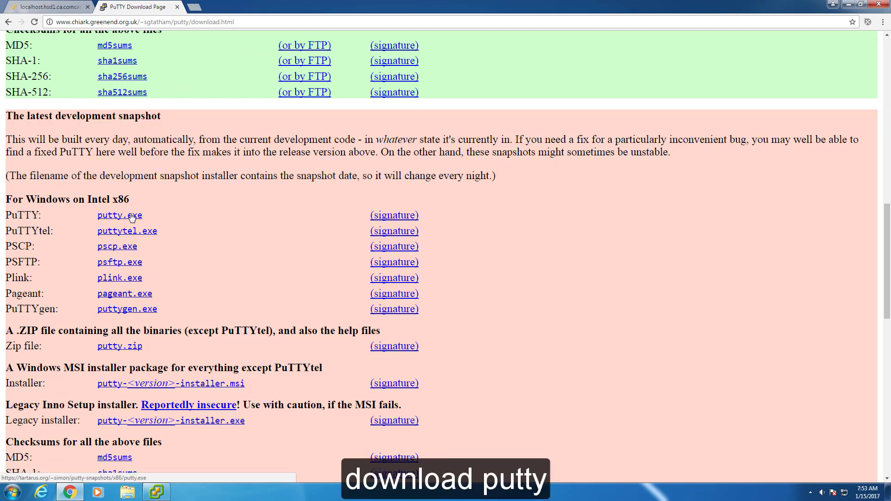
click(122, 216)
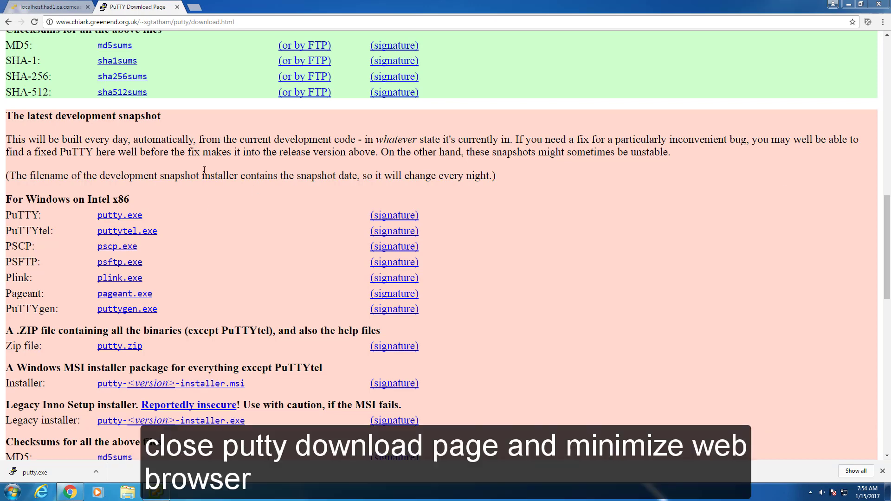
click(177, 8)
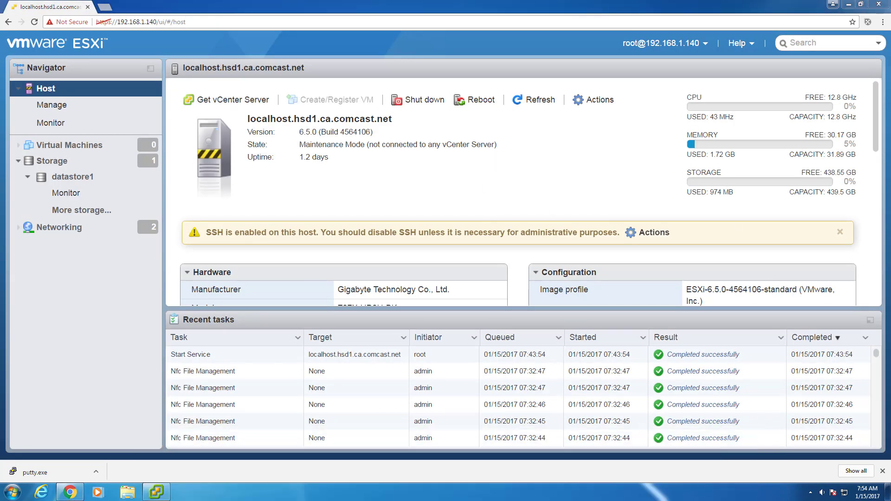
- Minimize Chrome and launch the downloaded putty.exe from the desktop
click(848, 4)
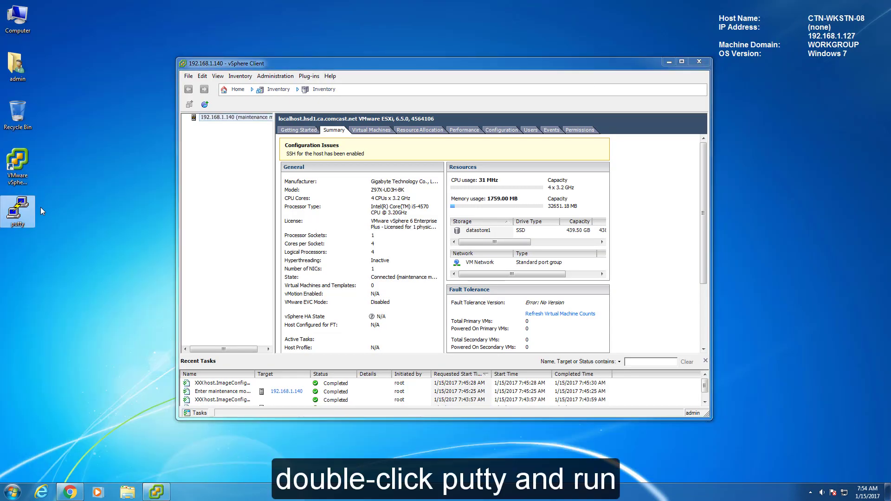
click(26, 210)
double_click(26, 210)
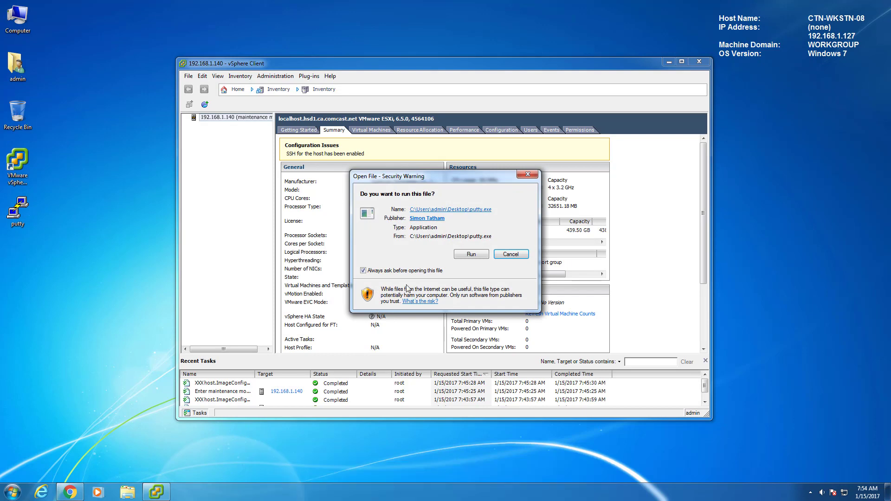
- Run PuTTY, open an SSH session to 192.168.1.140 and trust the host's key
click(469, 258)
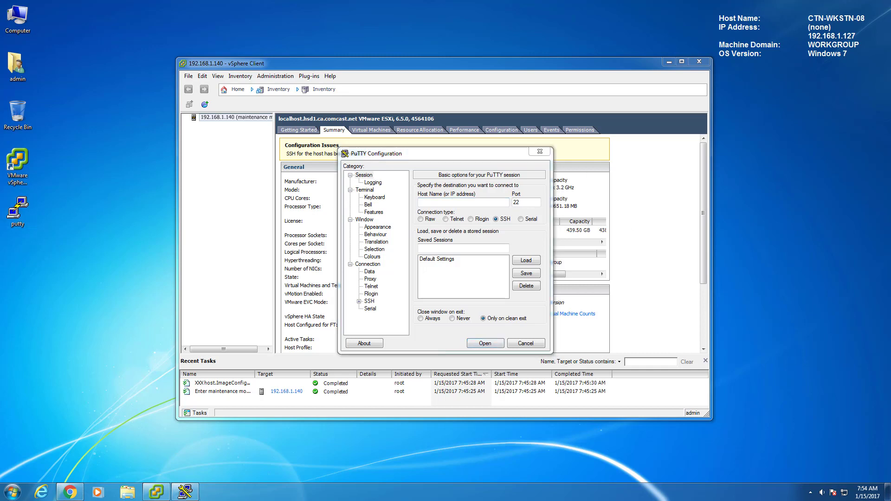
click(482, 205)
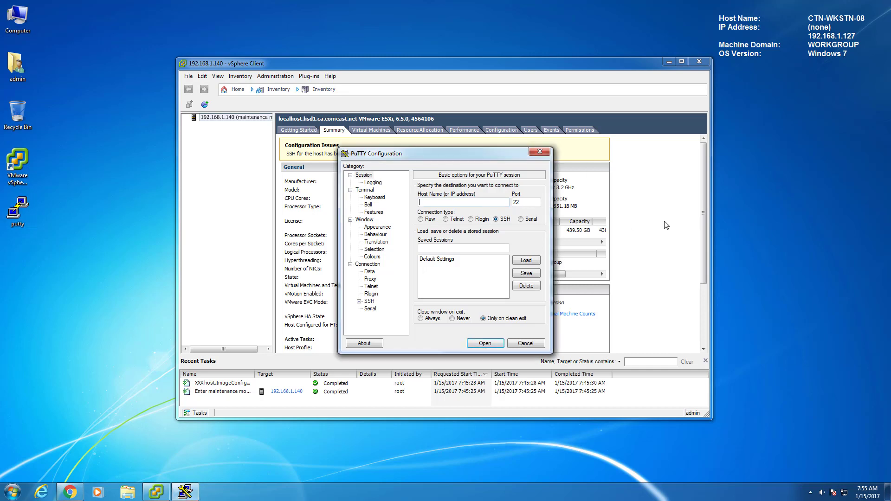
text(192.168.1.140)
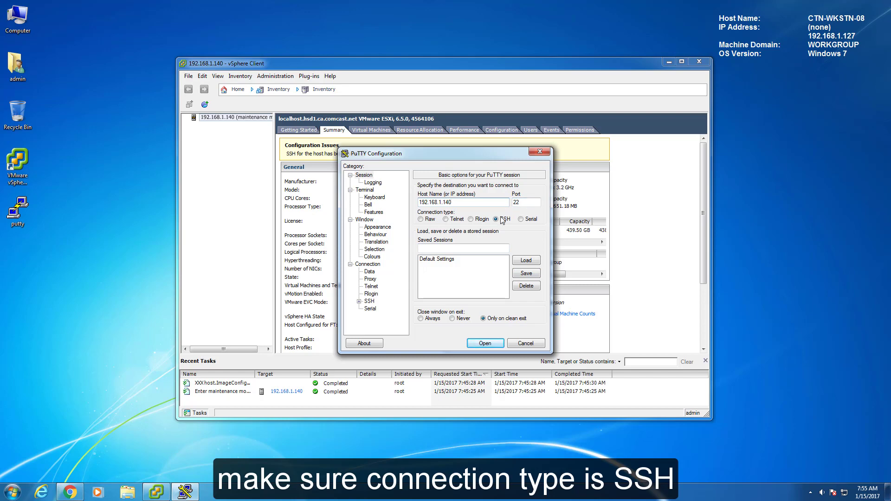
click(485, 344)
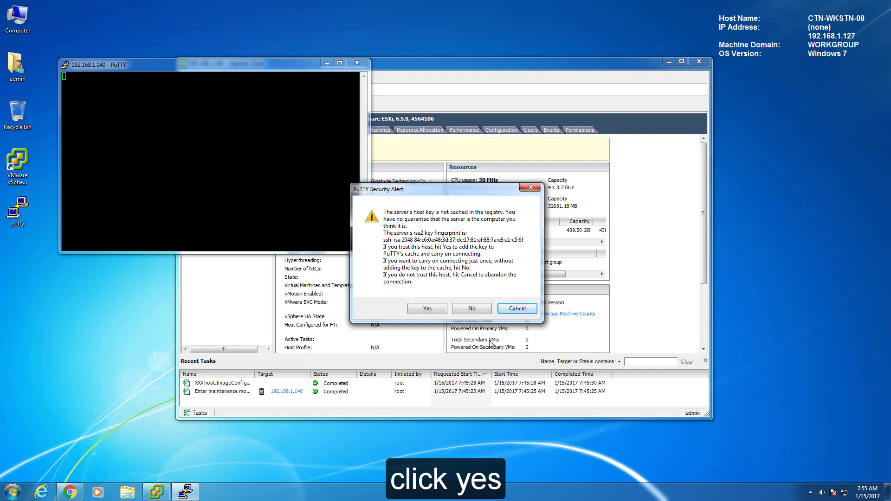
click(434, 311)
- Log in to the ESXi shell as root and paste the cd vmfs/volumes/datastore1/unlocker209 command
drag(257, 65, 494, 150)
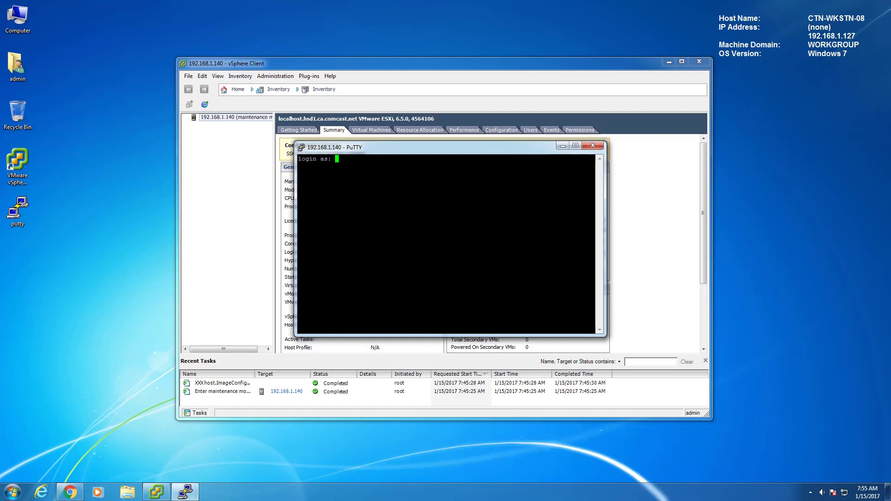
text(root)
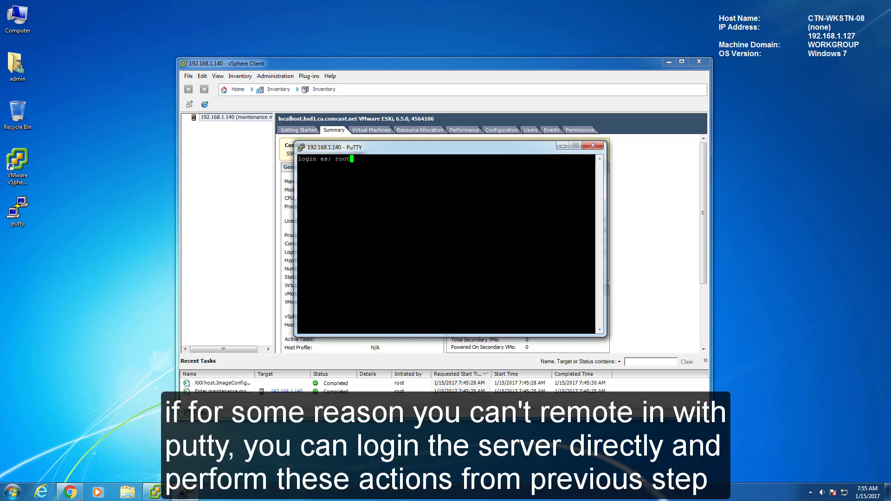
key(Return)
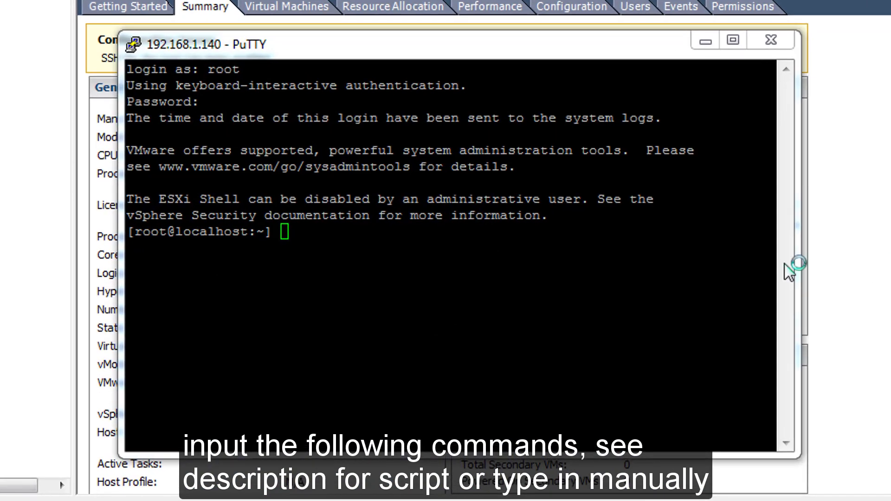
right_click(291, 232)
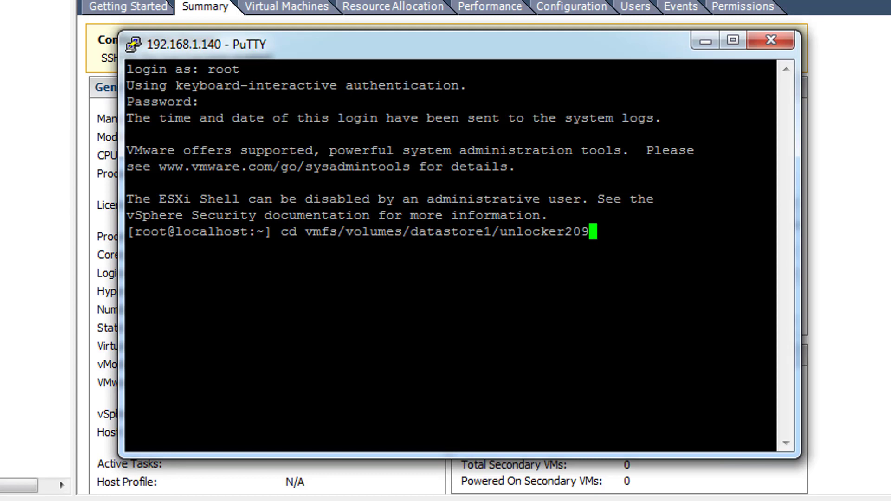
- Enter unlocker209, run chmod +x on esxi-install.sh and esxi-uninstall.sh, then type ls
key(Return)
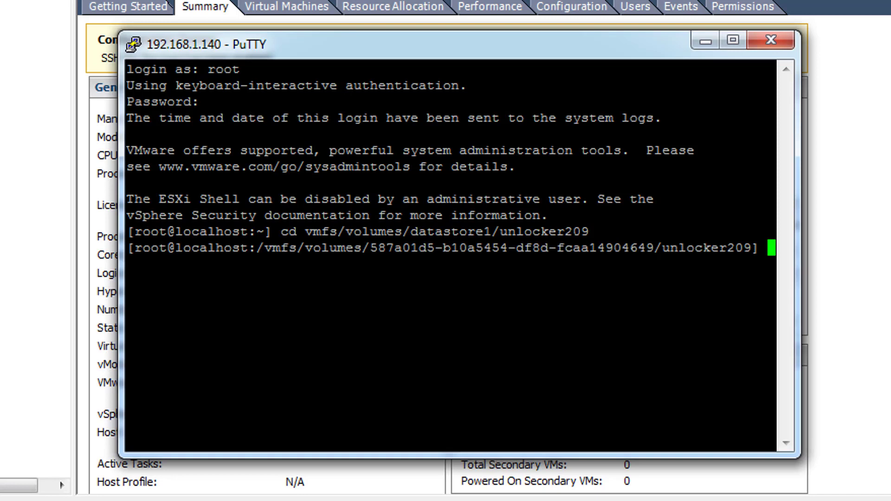
text(chmod +x esxi-install.sh)
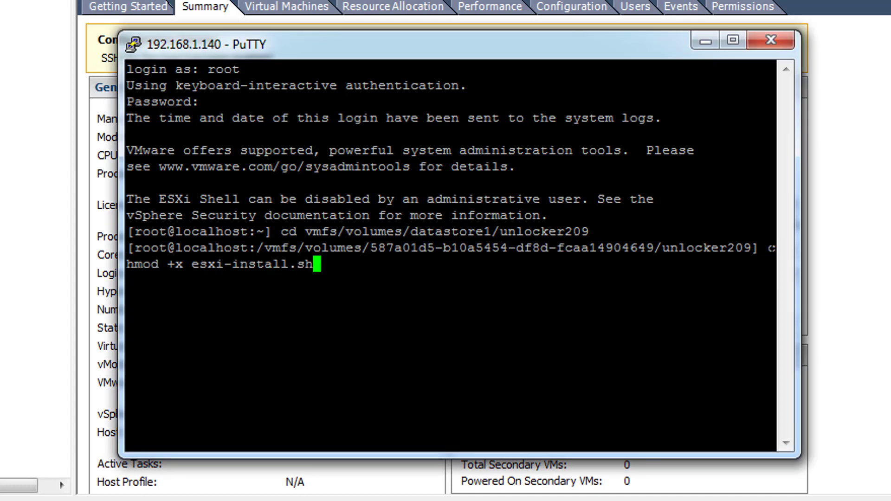
key(Return)
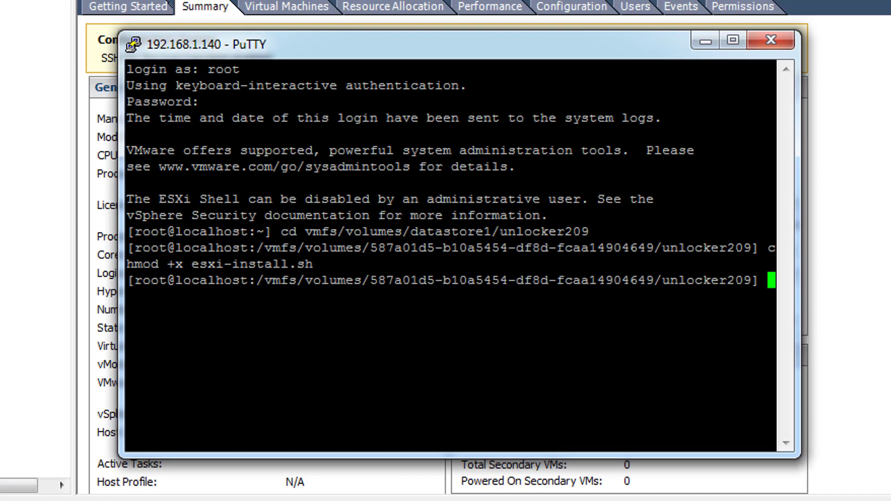
key(alt+Tab)
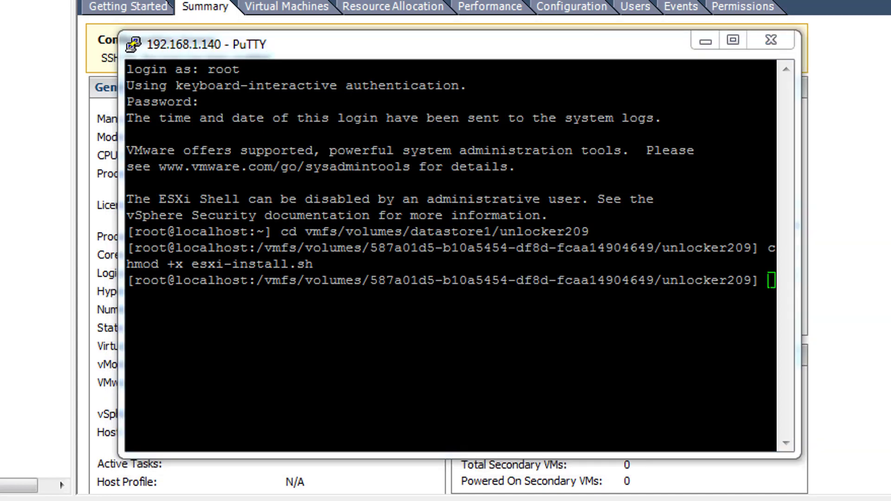
right_click(459, 280)
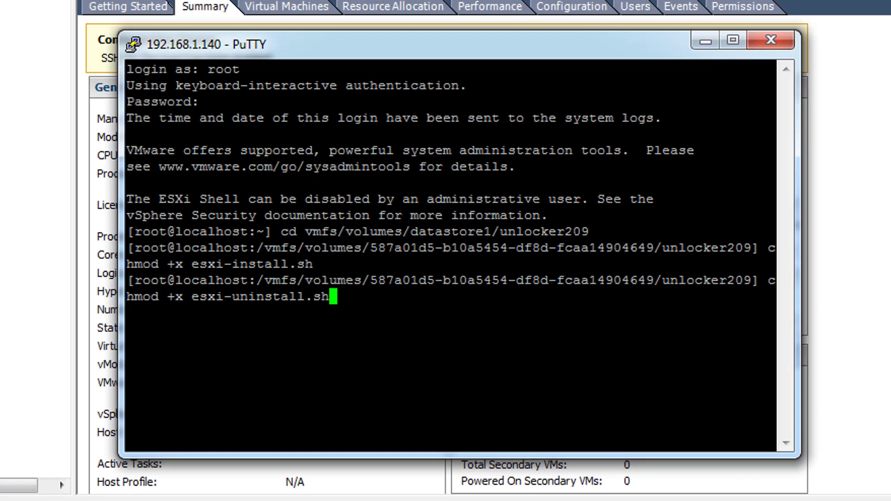
key(Return)
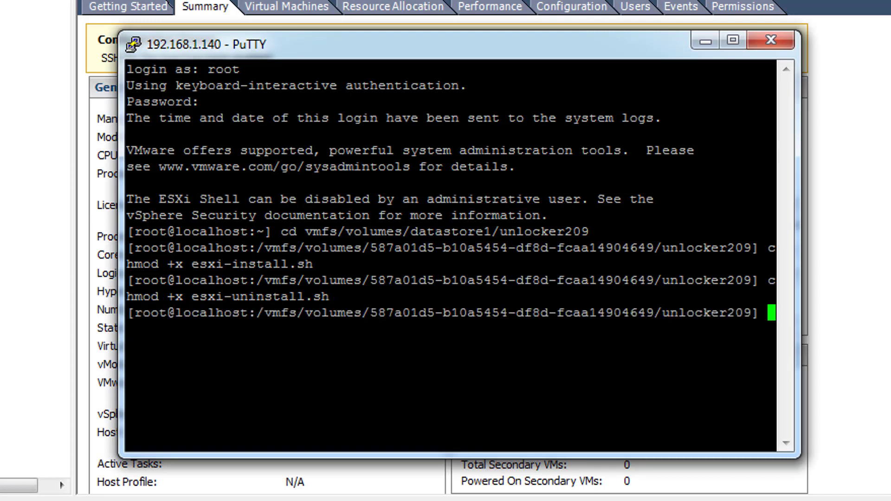
key(alt+Tab)
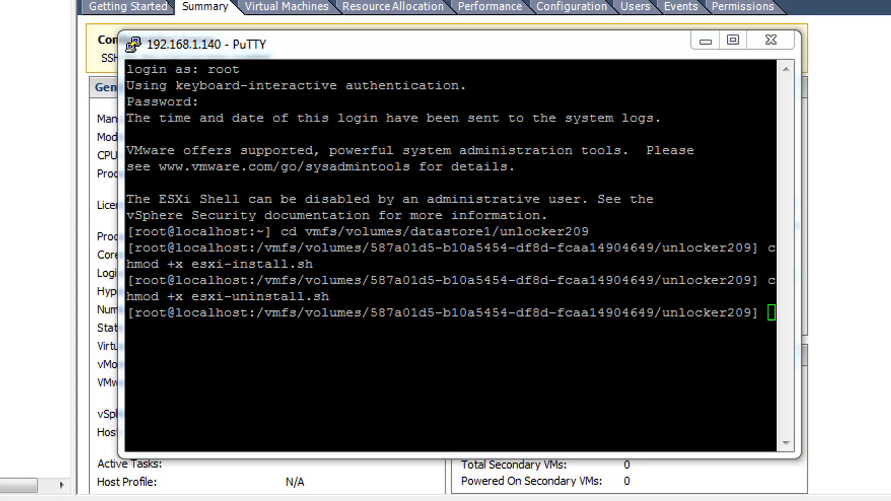
click(776, 280)
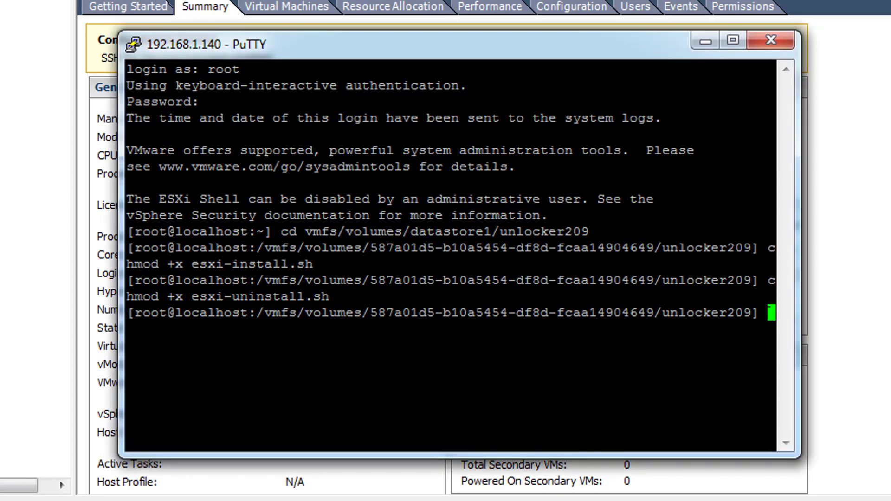
text(ls)
- List the folder, run ./esxi-install.sh to install Unlocker 2.0.9, then exit the SSH session
key(Return)
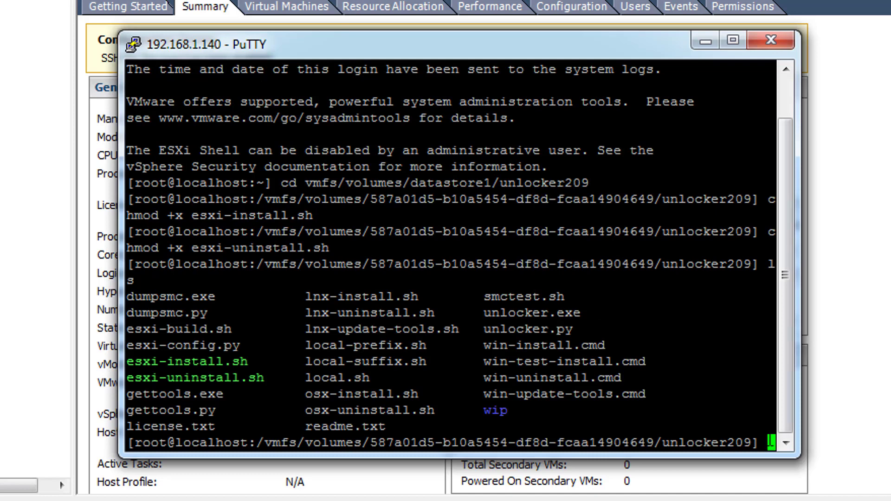
text(./esxi-install.sh)
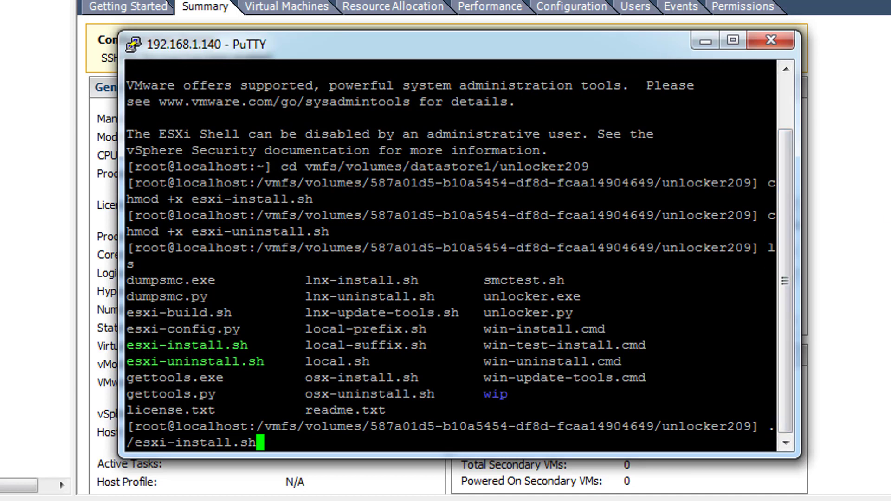
click(643, 44)
key(Return)
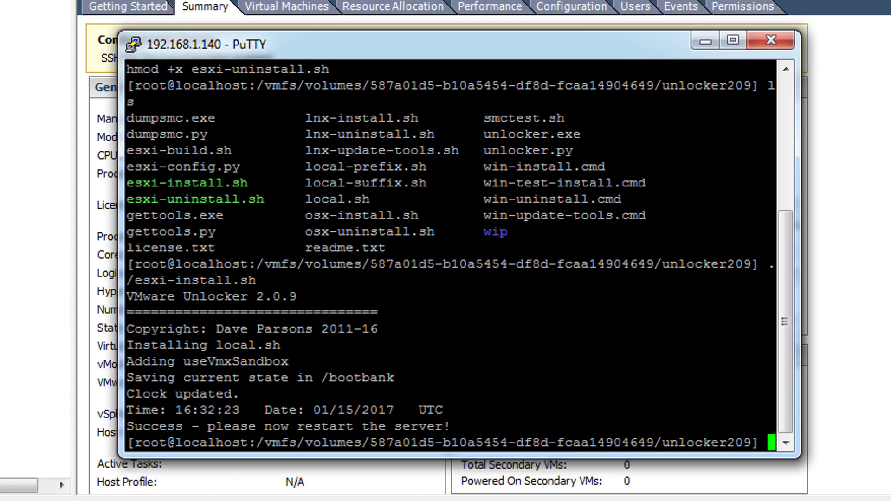
text(exit)
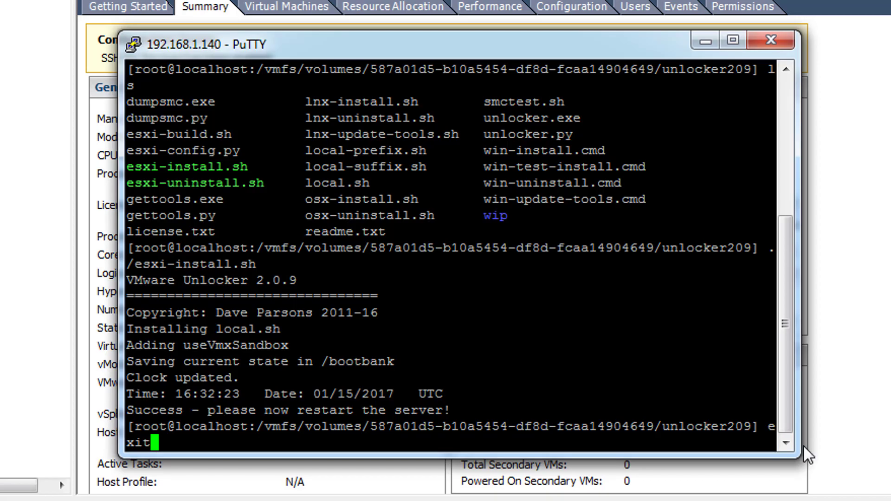
key(Return)
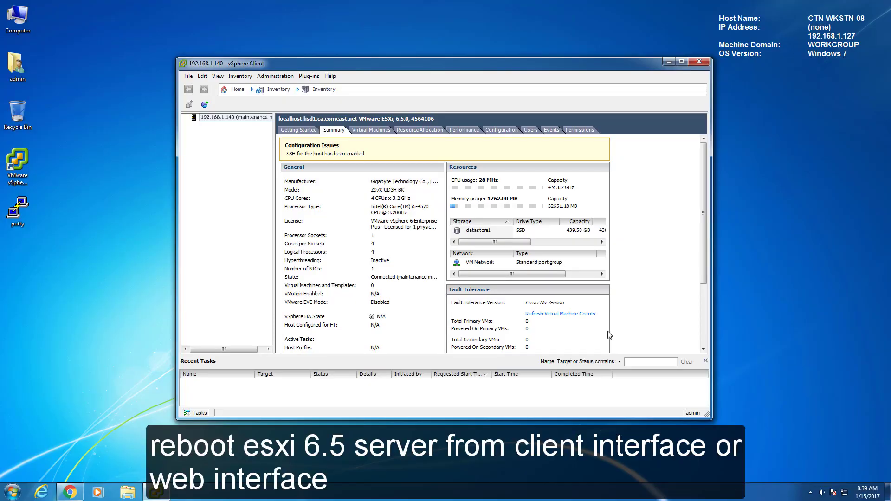
- Reboot the 192.168.1.140 host from the Actions menu and confirm the reboot
right_click(243, 122)
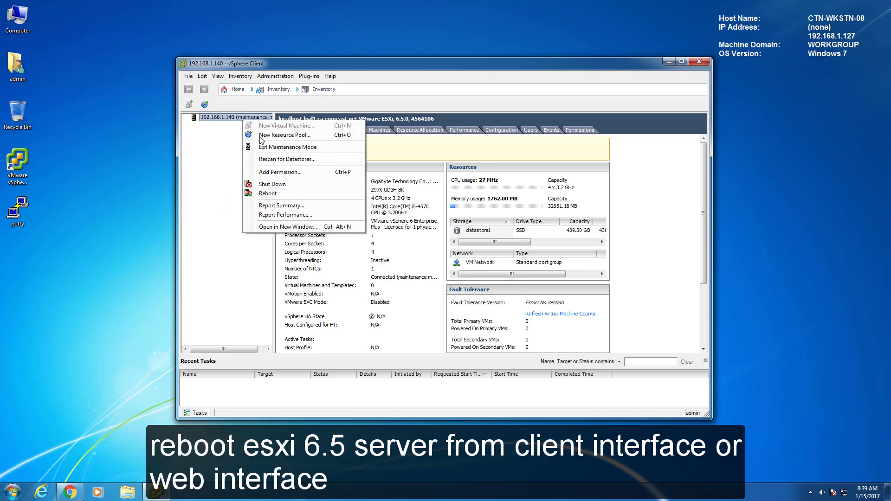
click(351, 62)
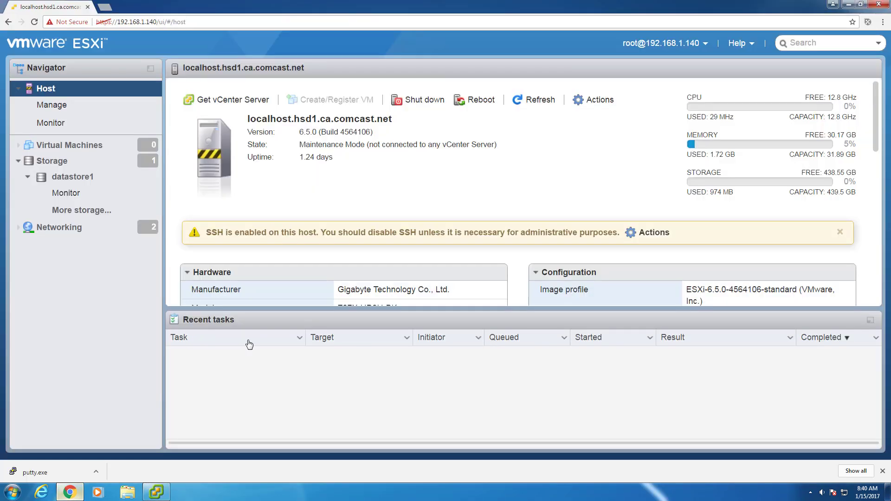
click(597, 102)
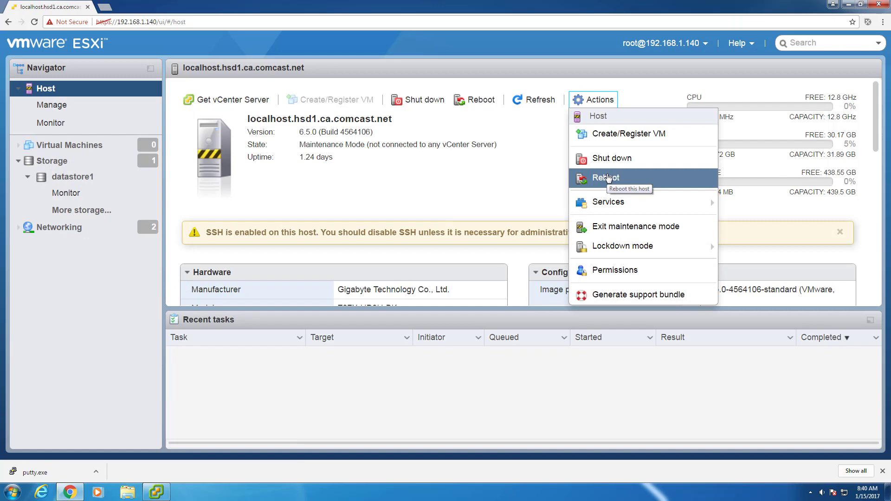
click(607, 178)
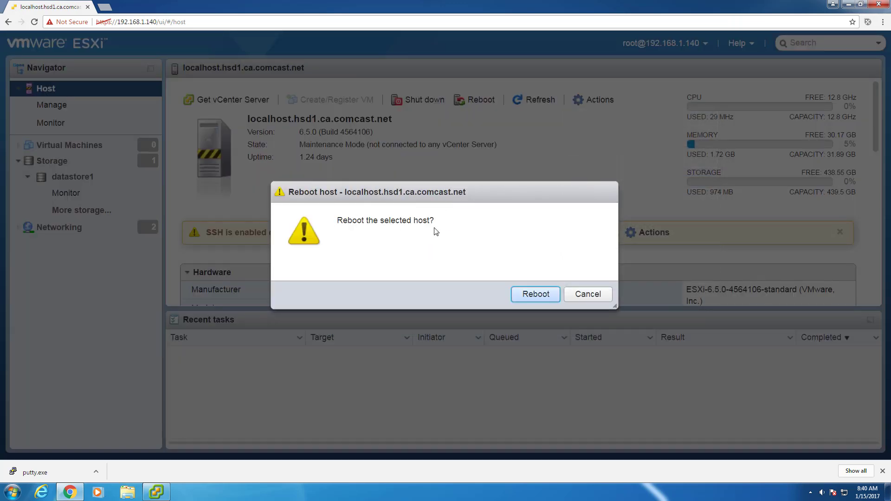
click(528, 298)
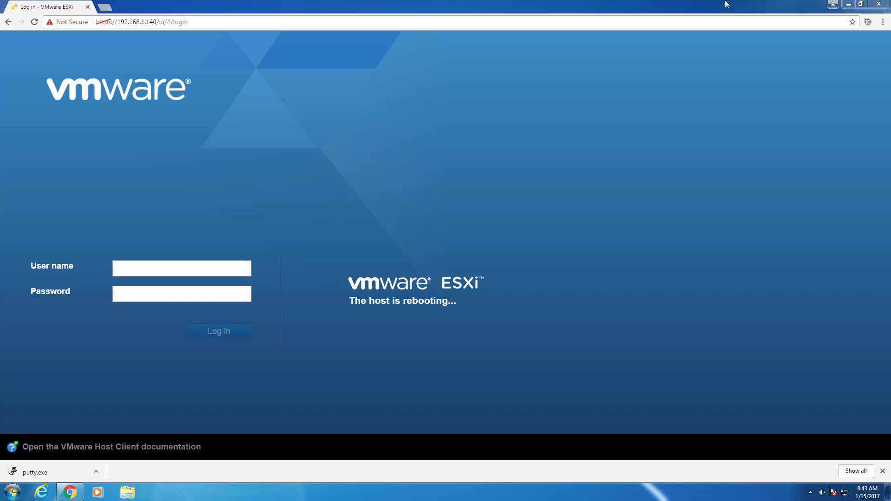
- Launch vSphere Client from the desktop and log in to 192.168.1.140 with the admin account and its password
click(848, 4)
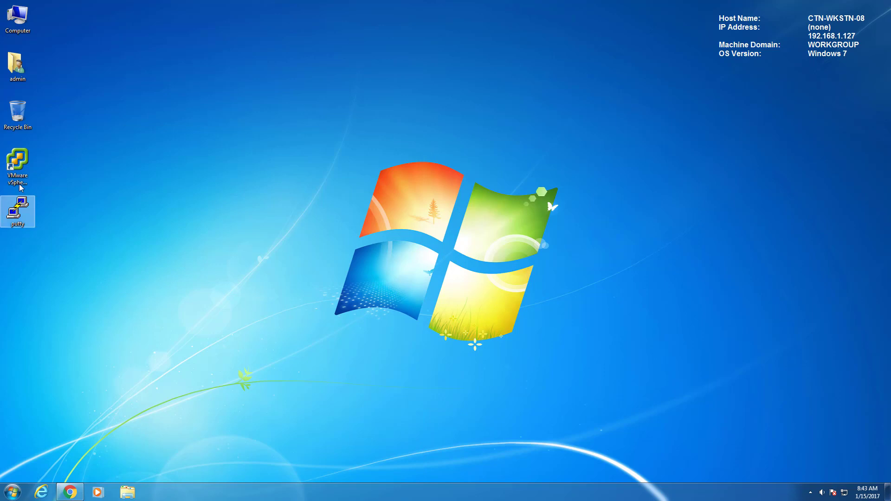
double_click(21, 170)
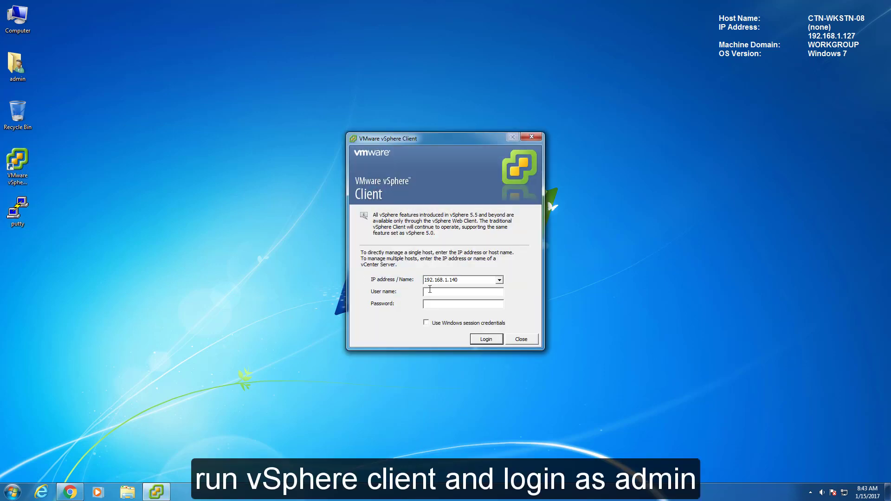
text(admin)
key(Tab)
text(**********)
key(Return)
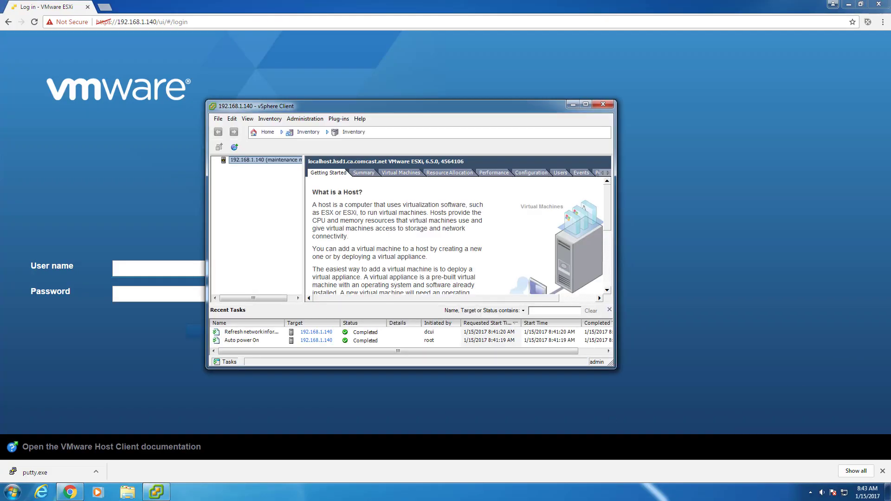
- Sign back in to the ESXi web UI and exit maintenance mode so the host reads Normal
click(573, 104)
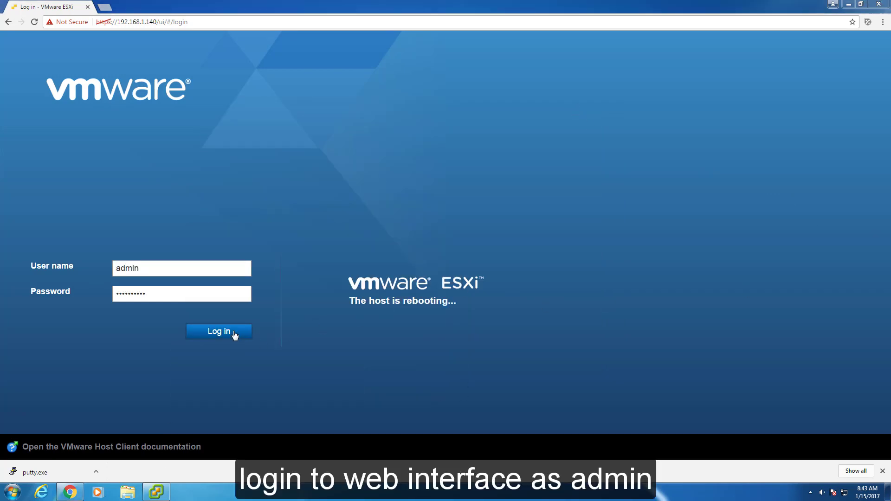
click(234, 333)
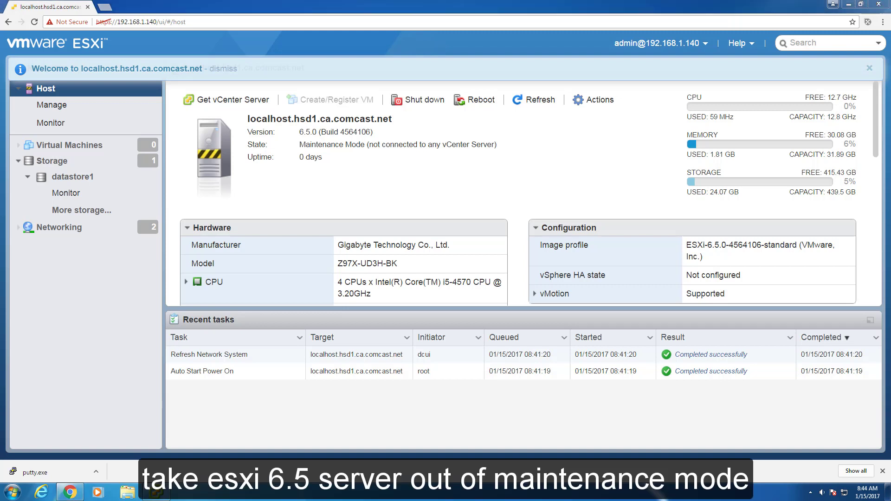
click(605, 101)
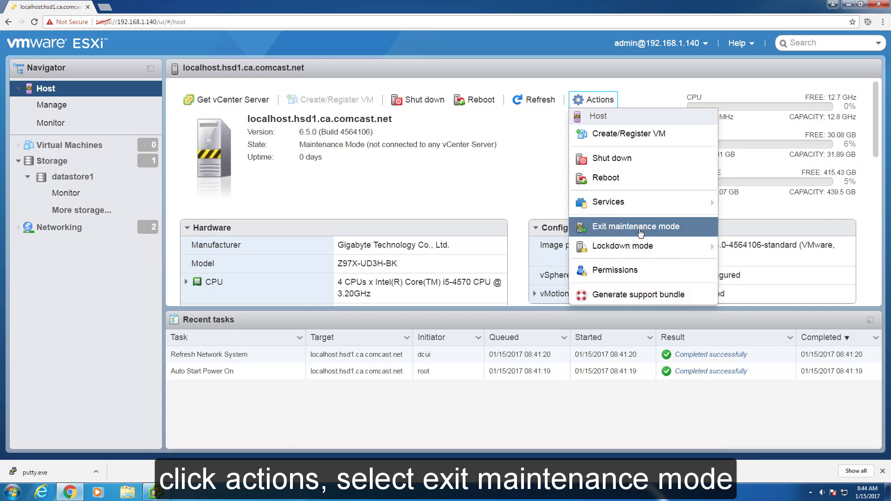
click(580, 226)
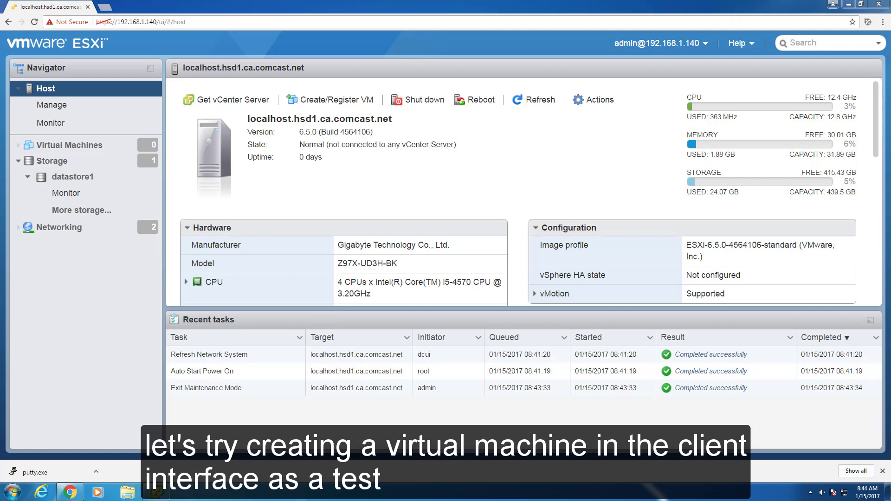
click(847, 4)
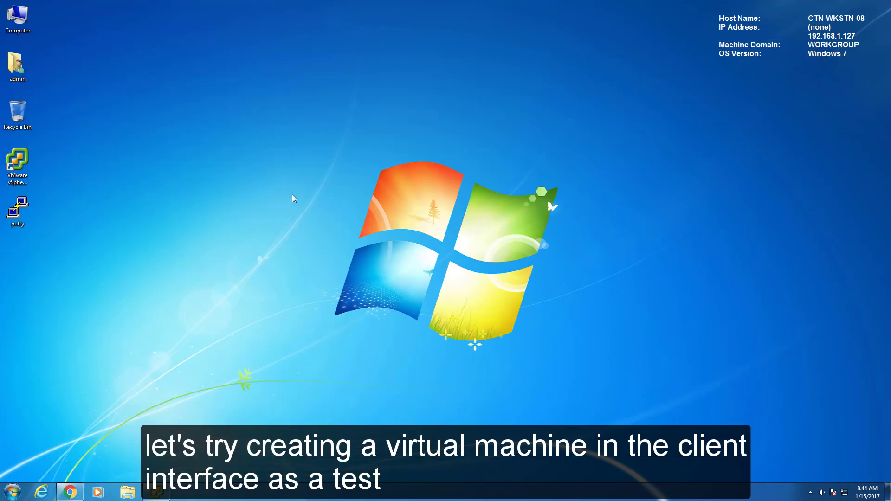
- From the Virtual Machines tab, start a Typical new virtual machine named 'macOS 10.11'
click(156, 492)
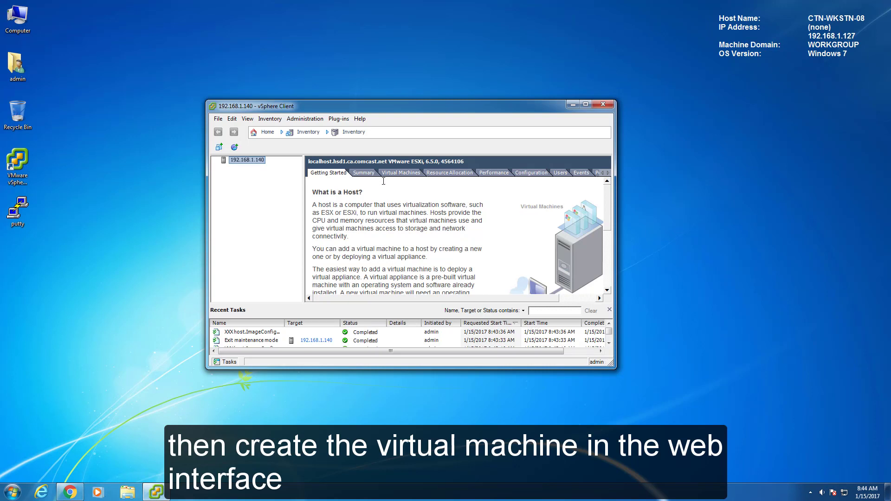
click(402, 173)
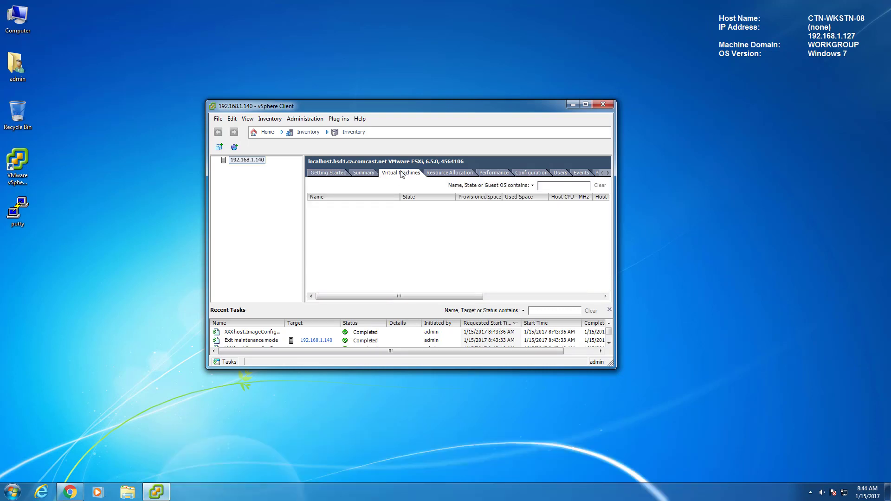
right_click(311, 210)
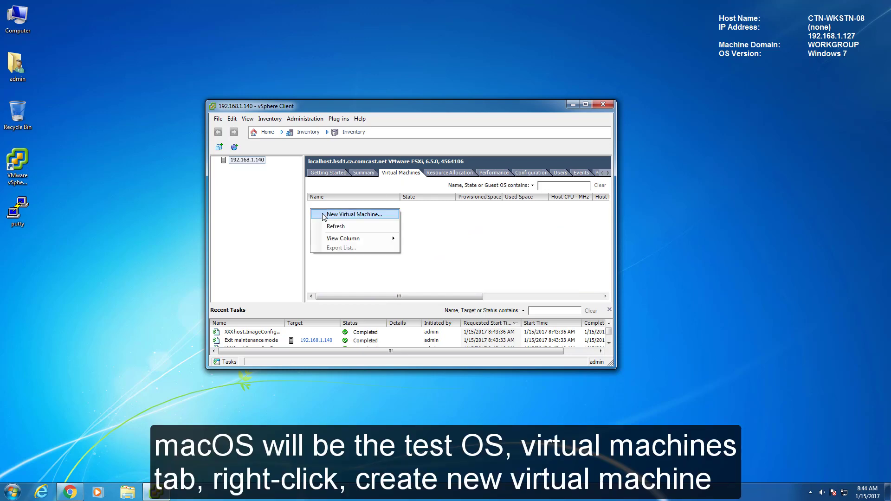
click(324, 215)
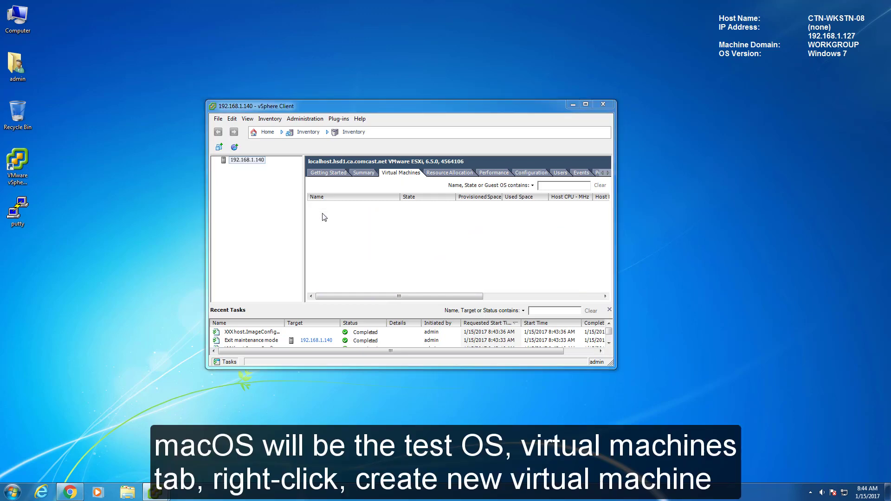
click(525, 378)
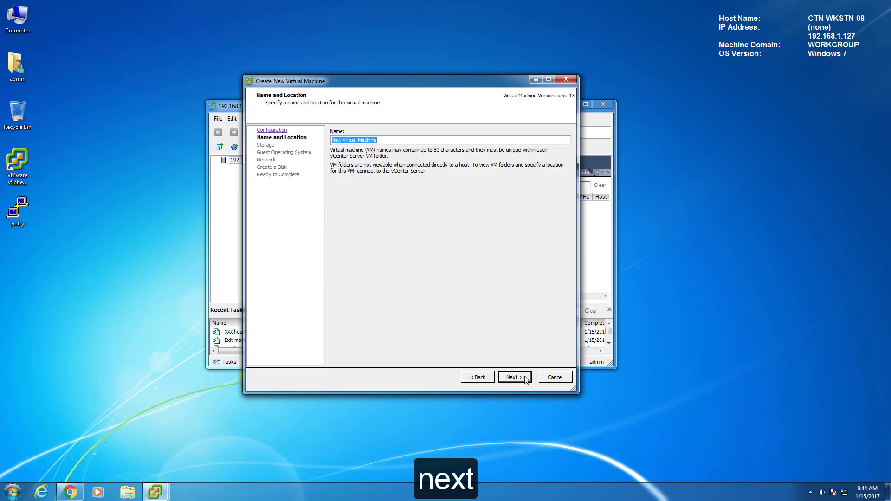
text(macOS)
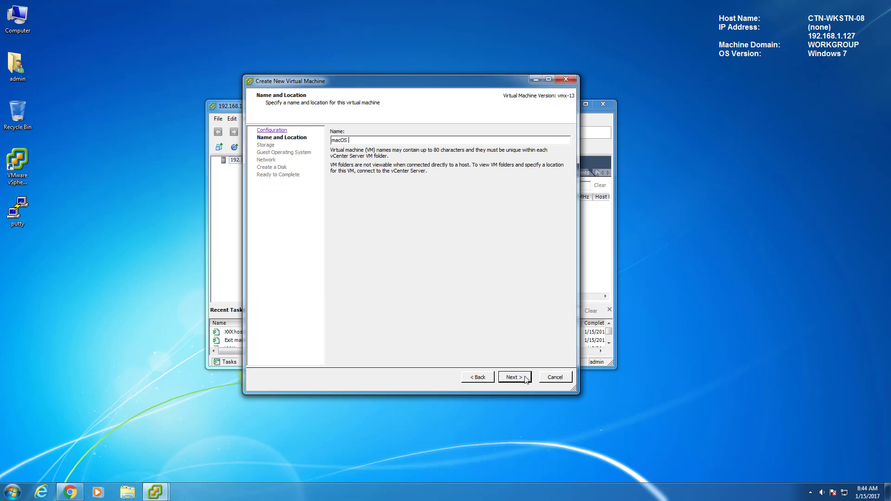
text(10.11)
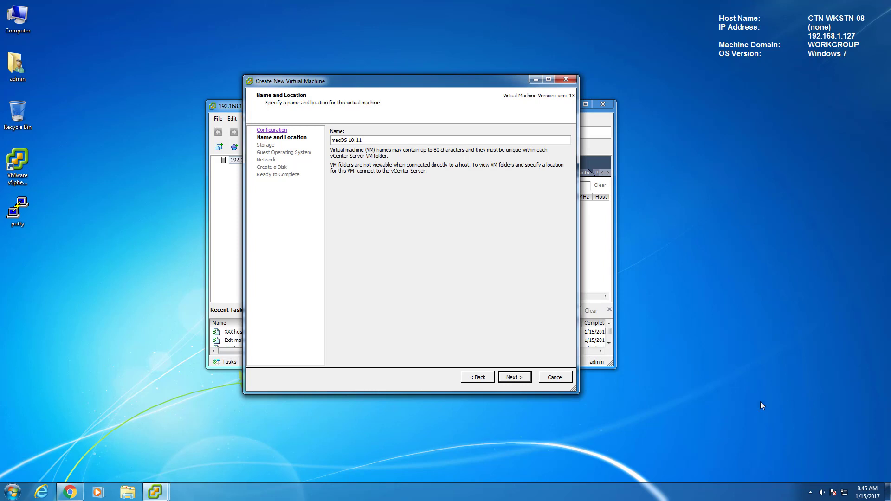
- Keep datastore1 for storage and set the guest OS to Other > Apple Mac OS X 10.11 (64-bit)
click(521, 380)
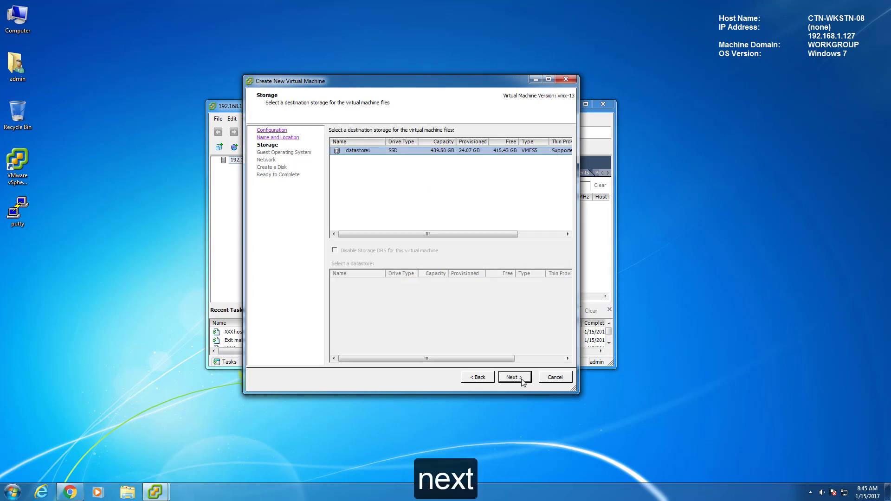
click(522, 380)
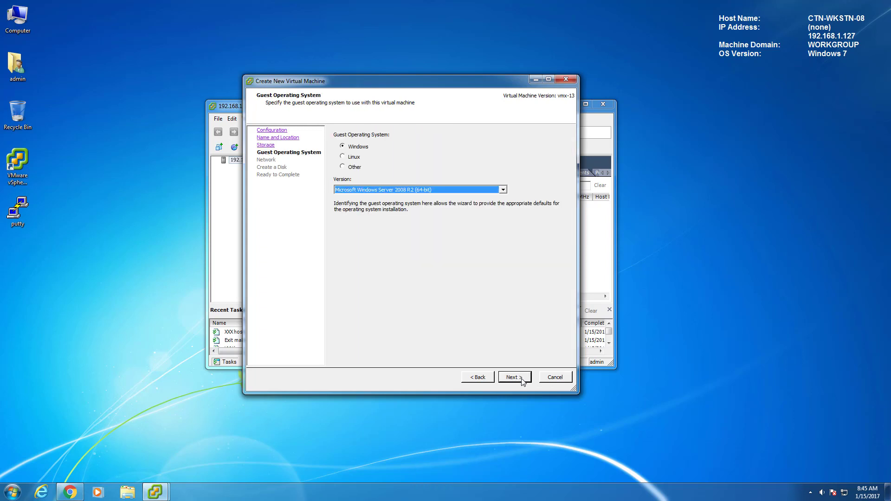
click(342, 168)
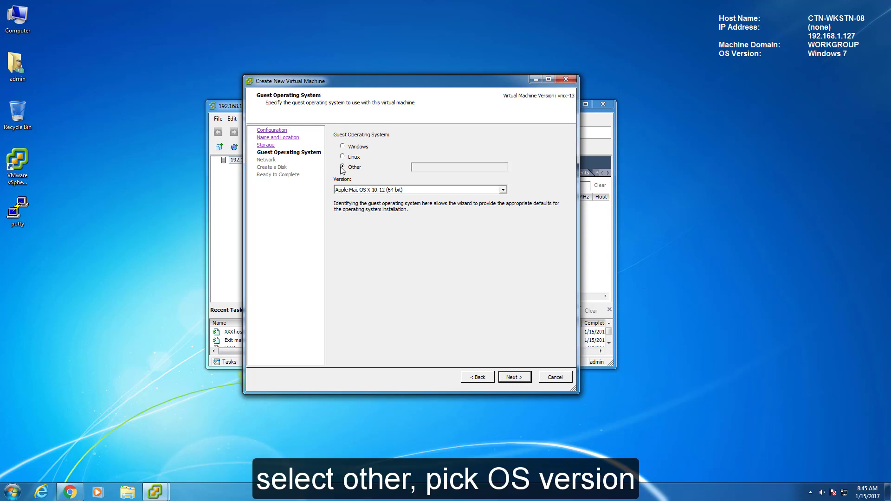
click(503, 190)
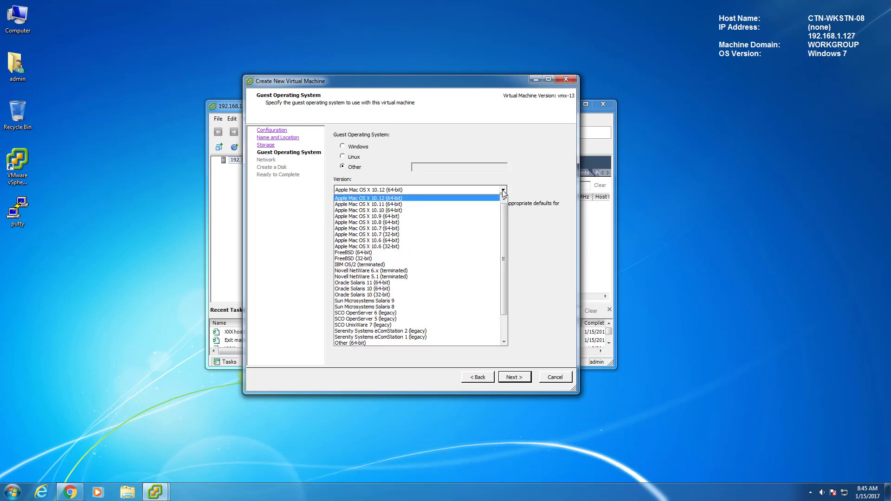
click(421, 205)
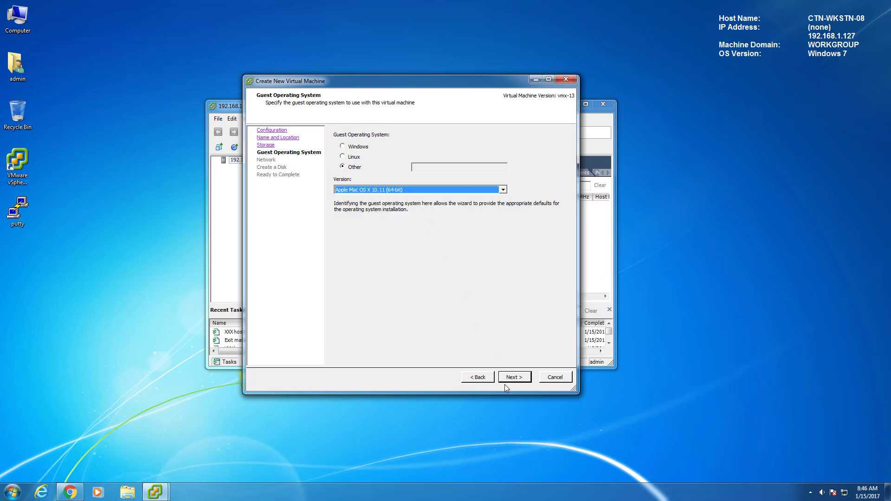
- Accept the default network and 40 GB disk, and choose to edit VM settings before completion
click(517, 378)
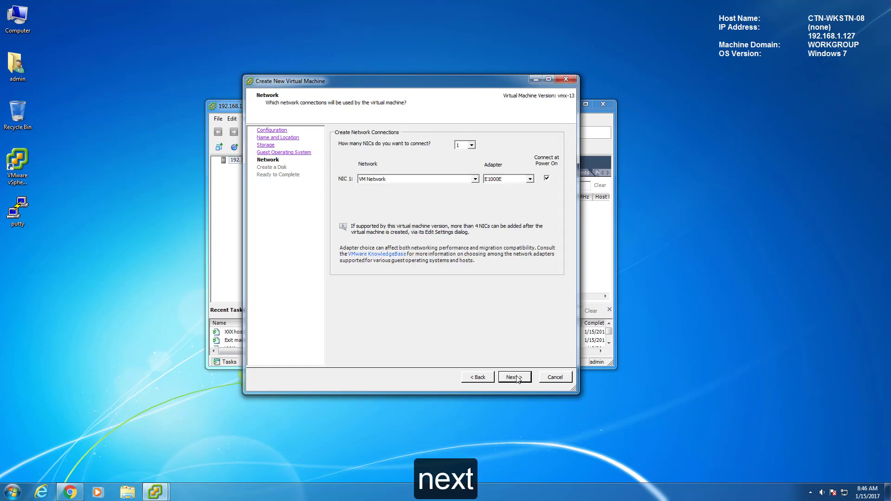
click(518, 378)
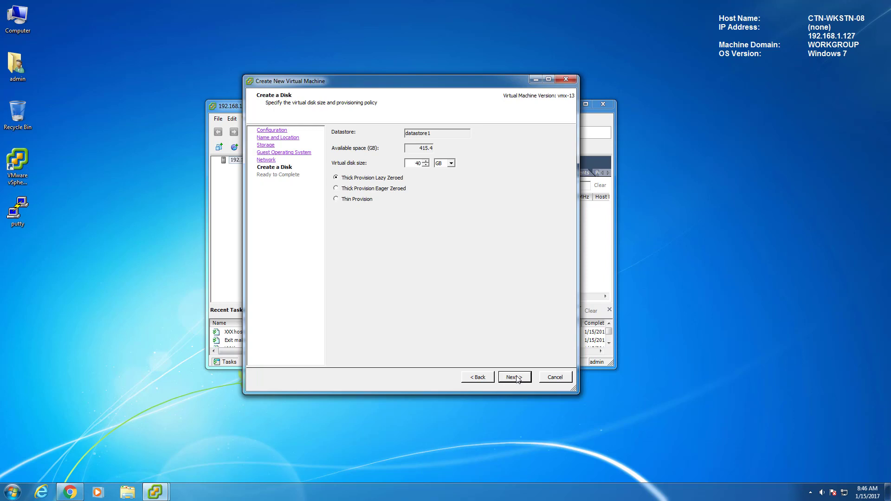
click(518, 378)
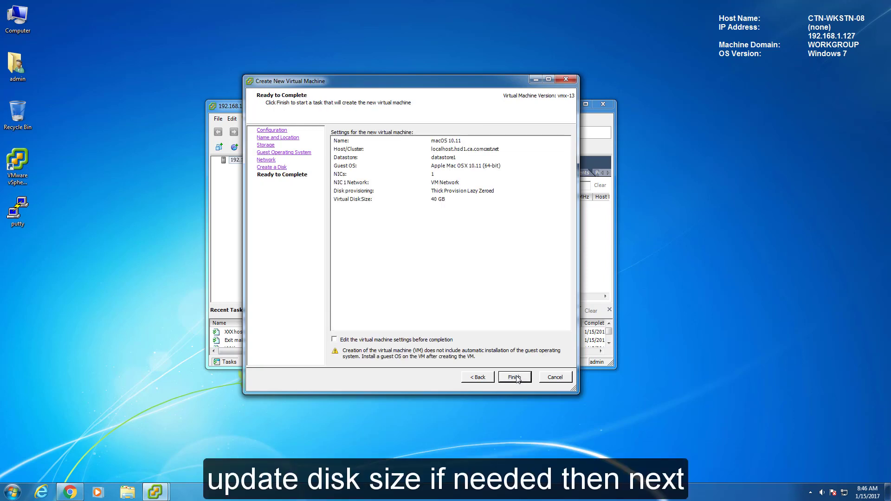
click(342, 341)
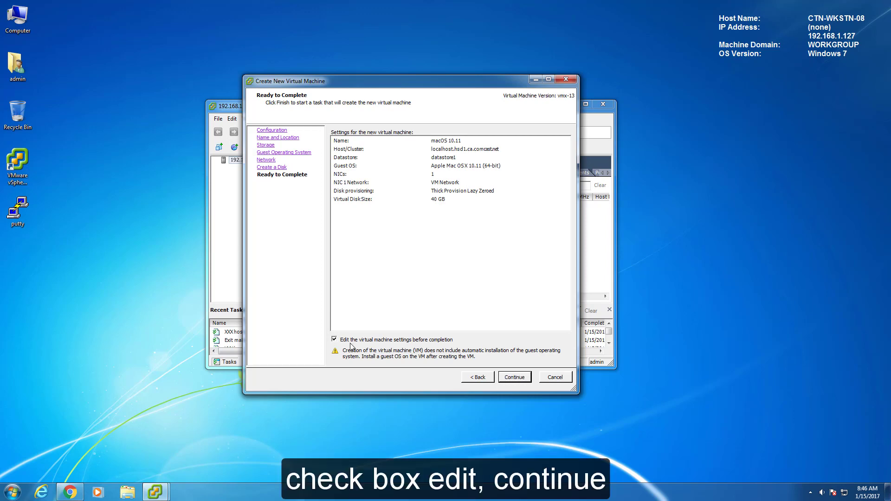
click(518, 377)
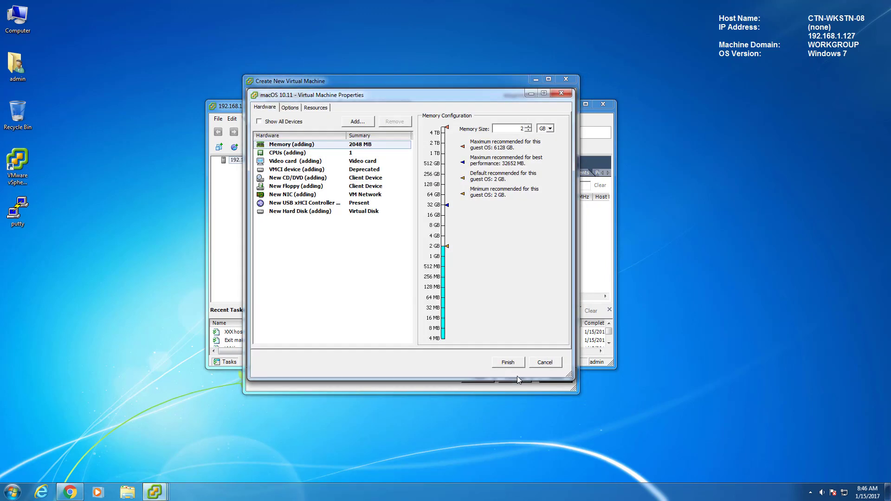
- Set guest power management to Standby and the video card to auto-detect settings
click(290, 107)
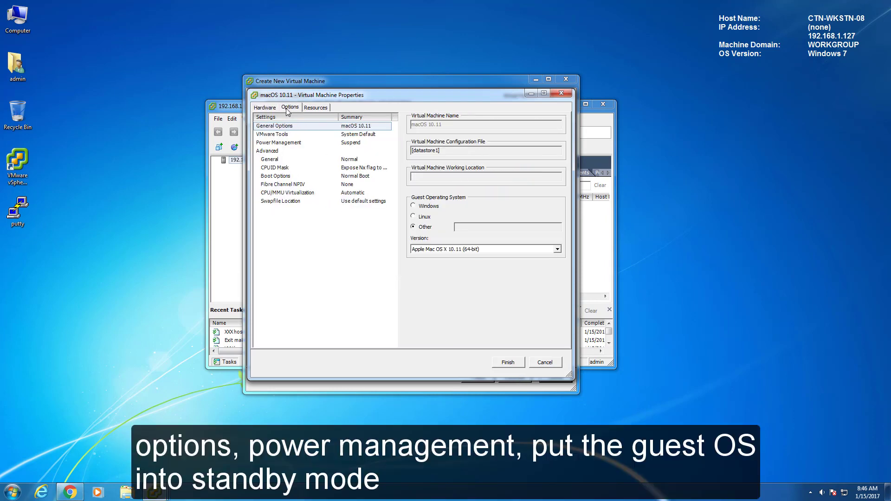
click(285, 144)
click(414, 170)
click(266, 107)
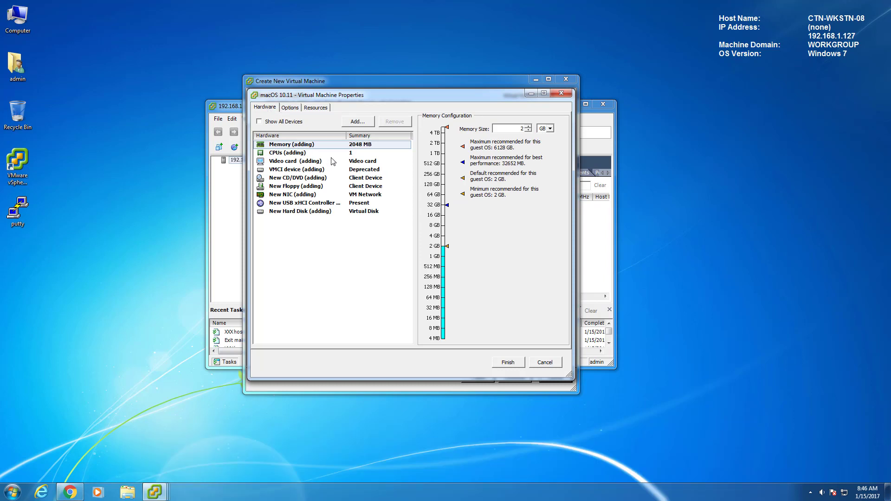
click(305, 163)
click(429, 131)
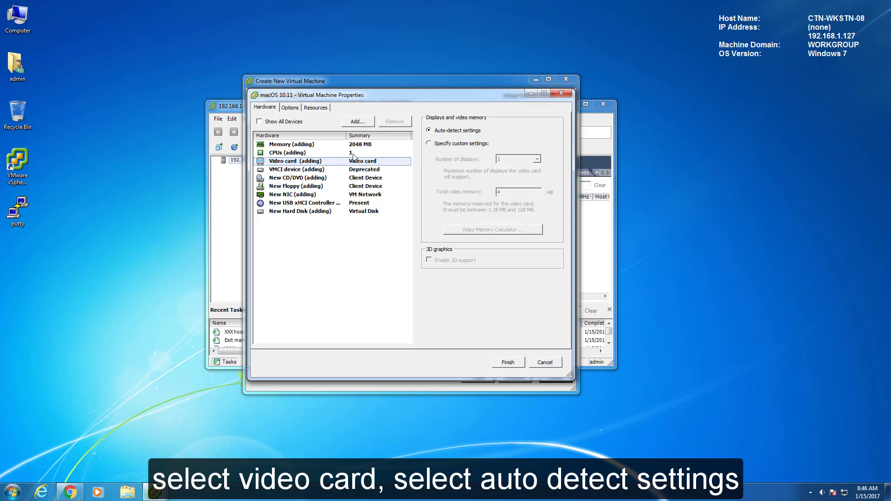
- Attach OS X 10.11.1 El Capitan.iso from datastore1, connect at power on, and finish the VM
click(293, 180)
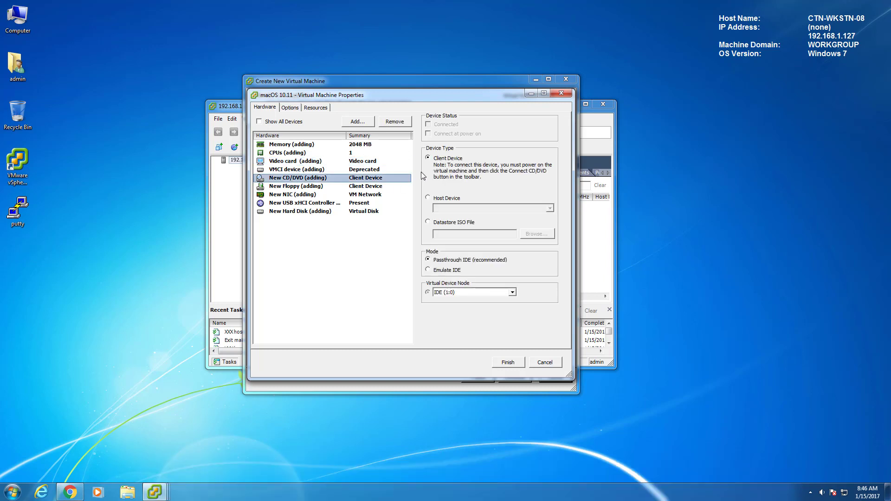
click(428, 222)
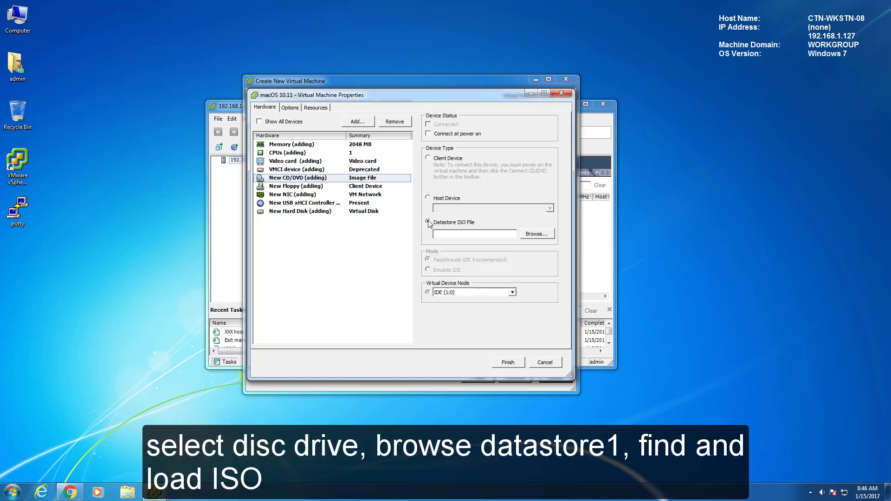
click(537, 234)
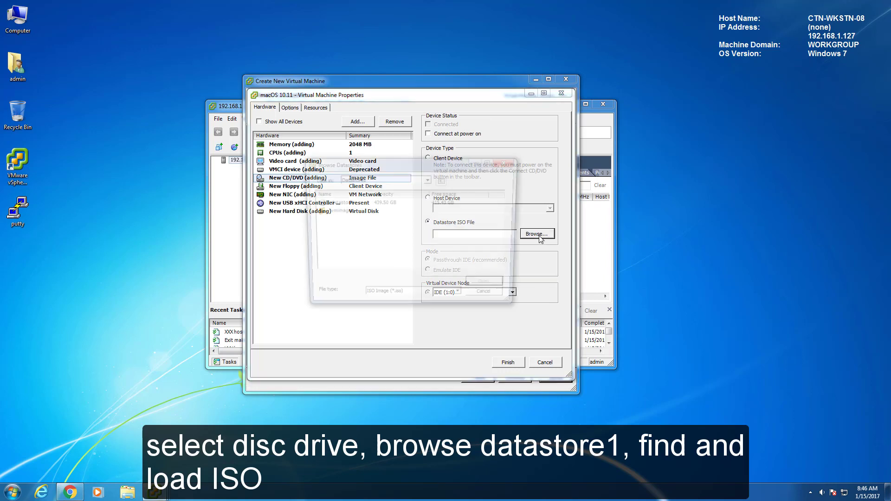
double_click(344, 205)
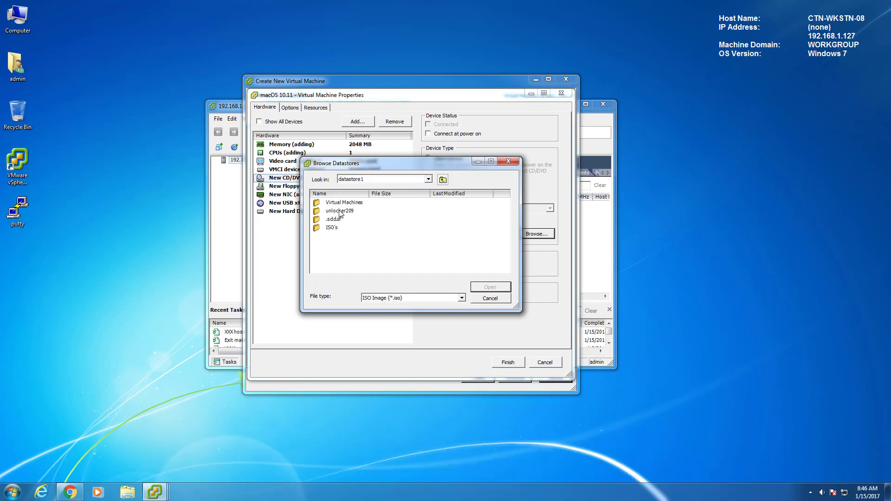
double_click(333, 228)
drag(369, 194, 401, 193)
click(372, 204)
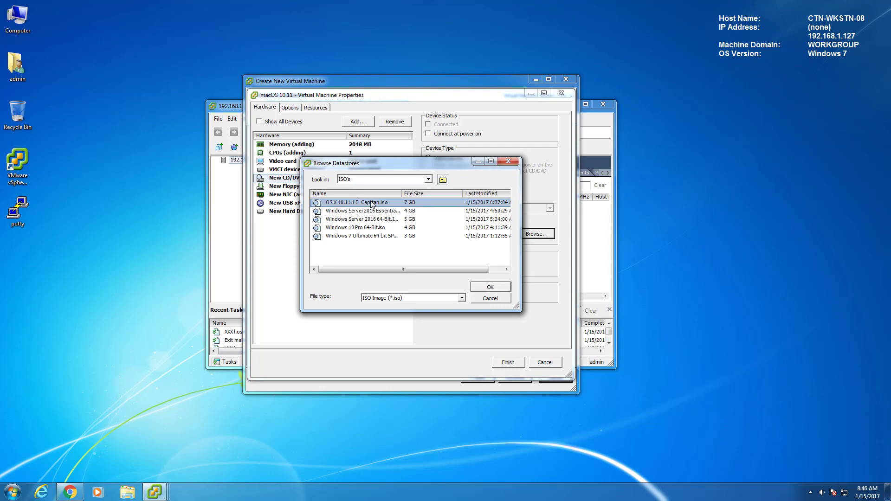
click(482, 287)
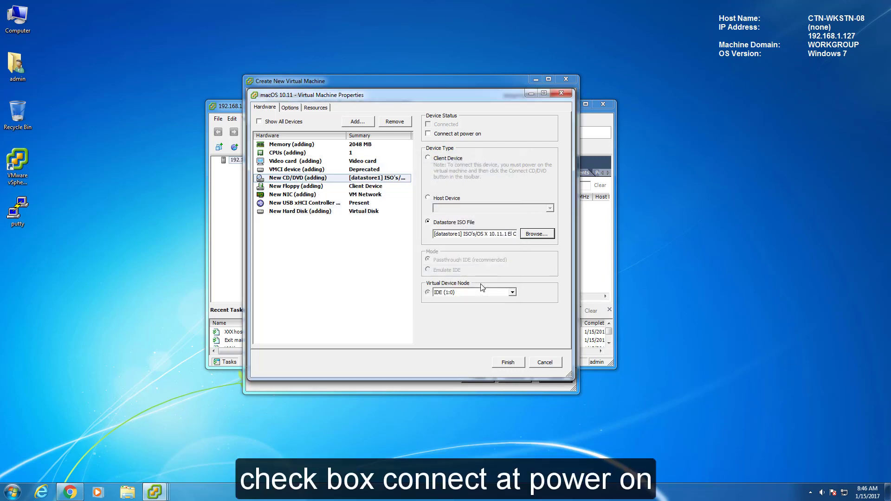
click(428, 134)
click(510, 362)
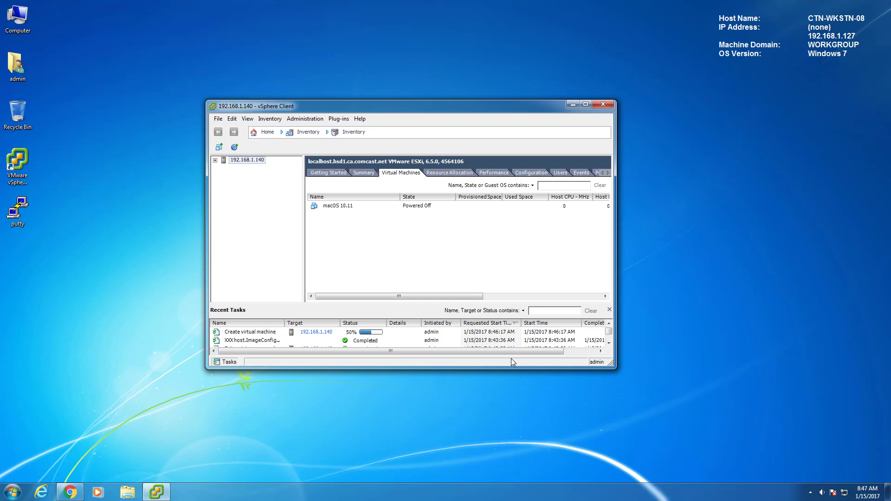
- Open the macOS 10.11 VM's console from its context menu and power the VM on
click(329, 209)
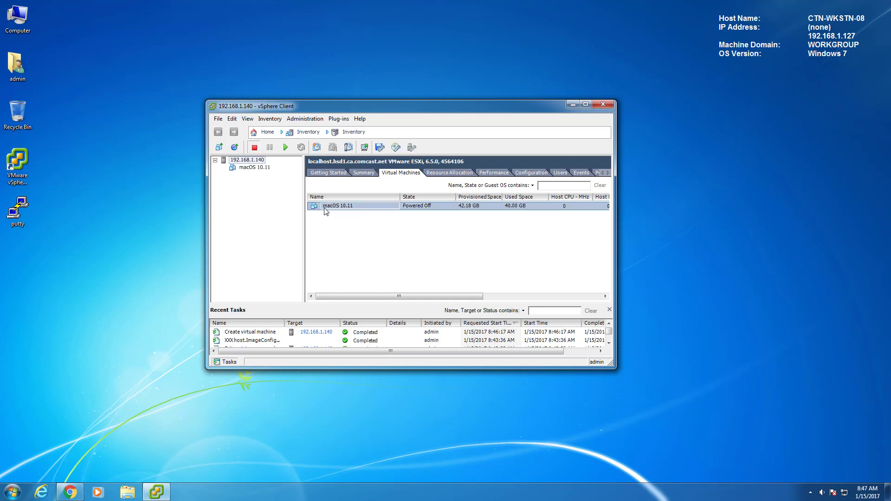
right_click(326, 210)
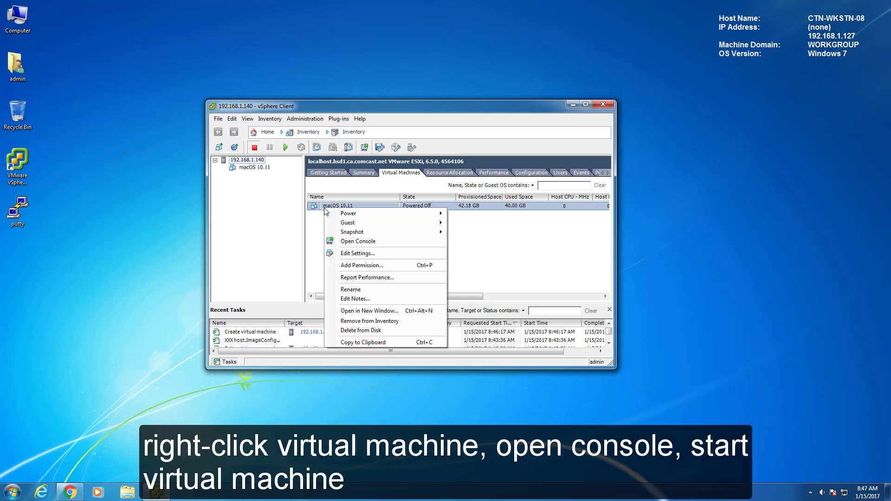
click(347, 242)
click(248, 49)
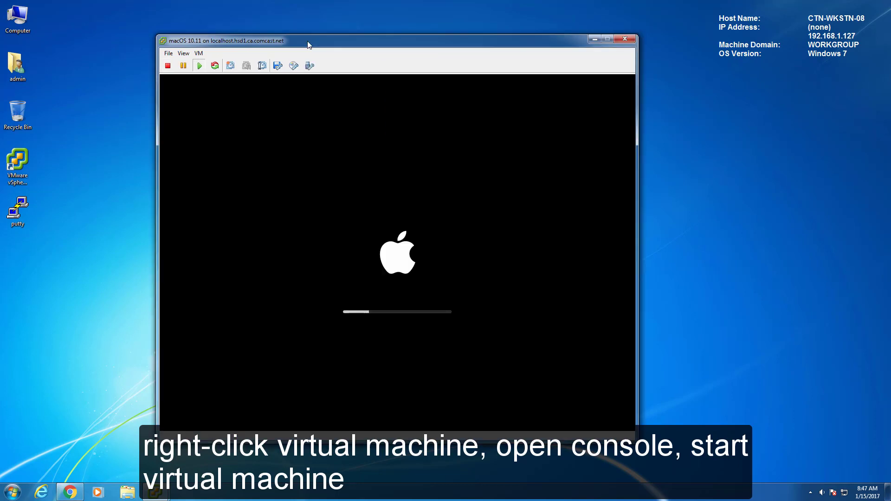
drag(308, 44, 330, 39)
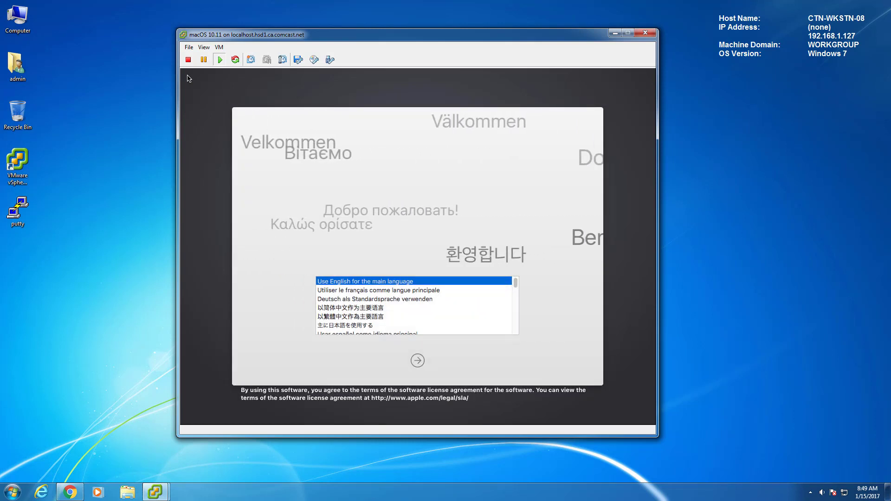
- In the console, choose English, continue past the welcome screen and license, and agree to the terms
click(189, 78)
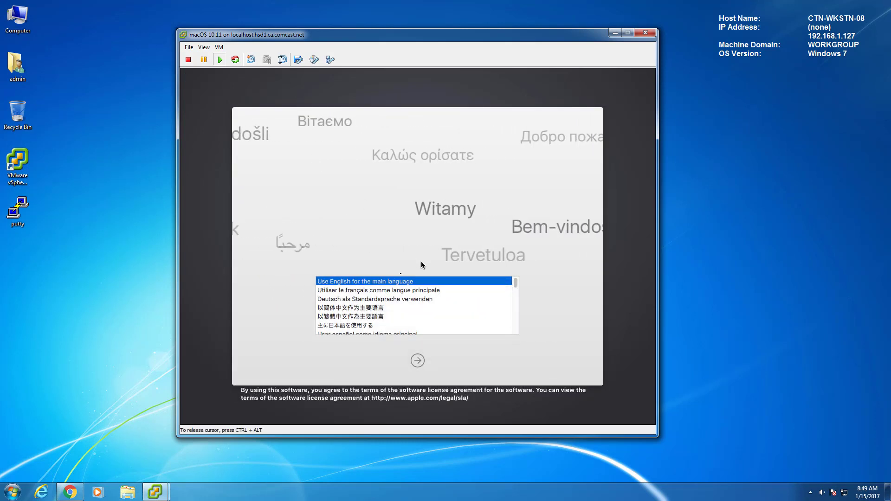
click(418, 361)
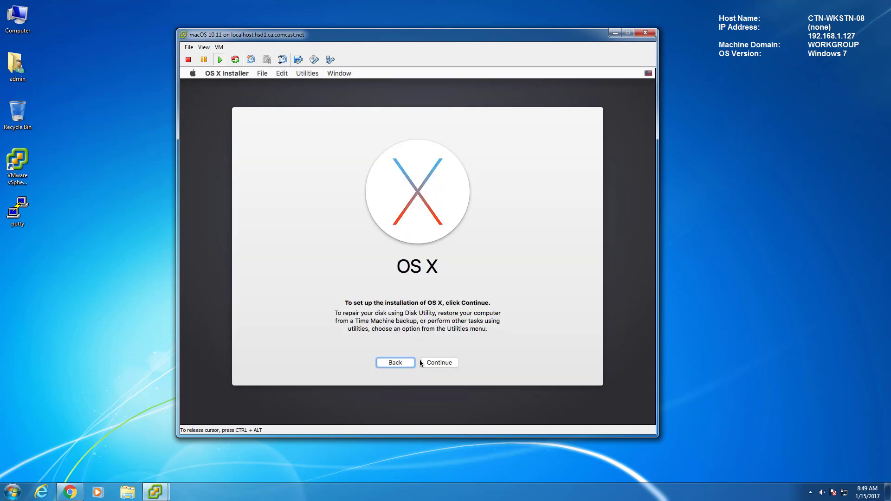
click(438, 365)
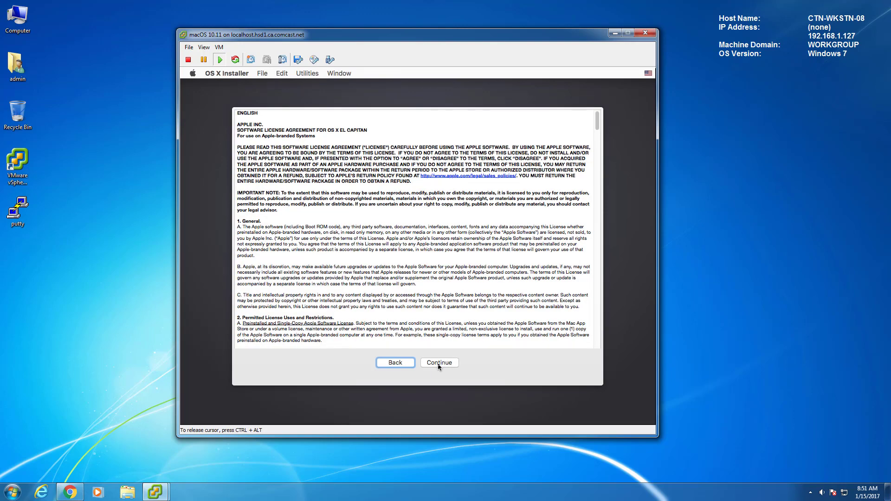
scroll(438, 366, down, 15)
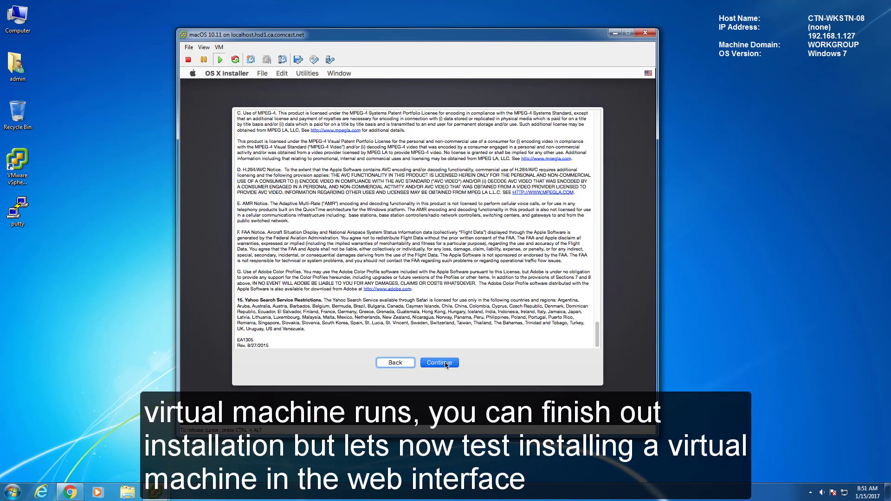
click(439, 365)
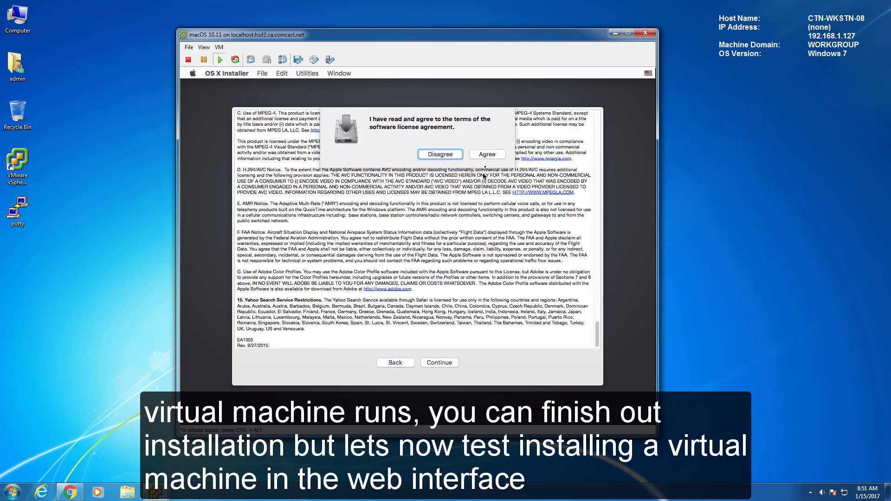
click(488, 156)
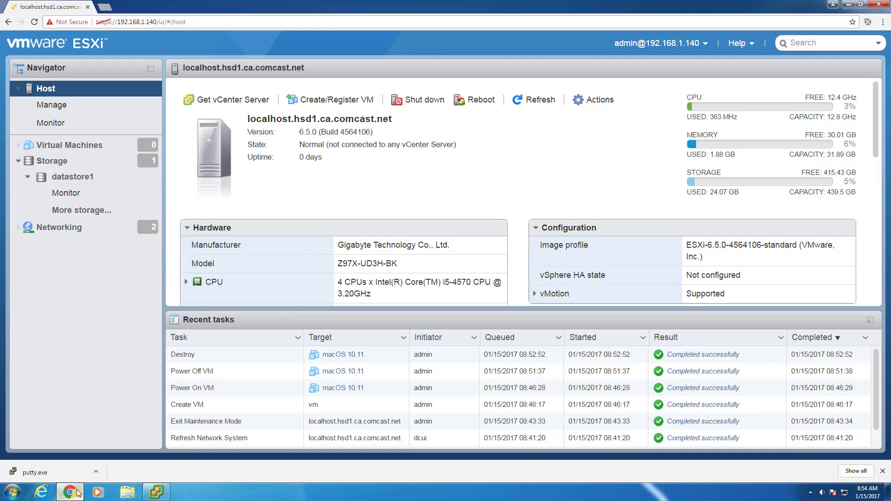
- From the host's Virtual Machines list, launch the New virtual machine wizard with 'Create a new virtual machine'
click(90, 147)
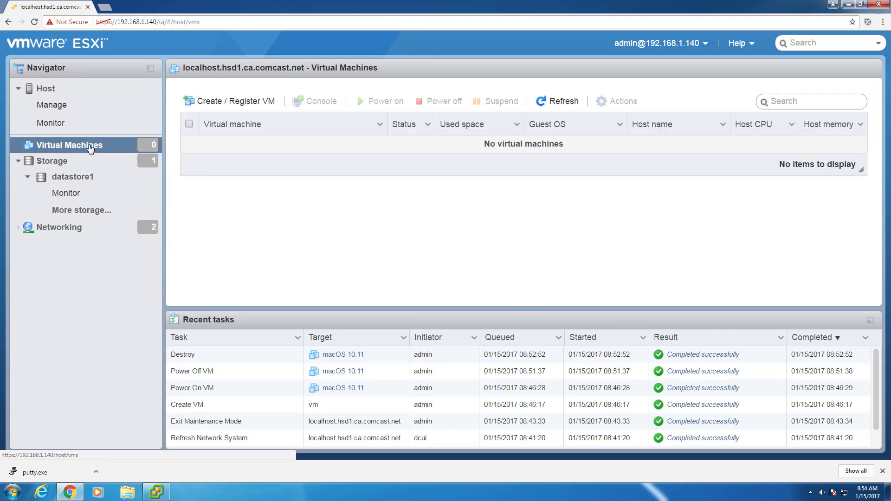
click(210, 102)
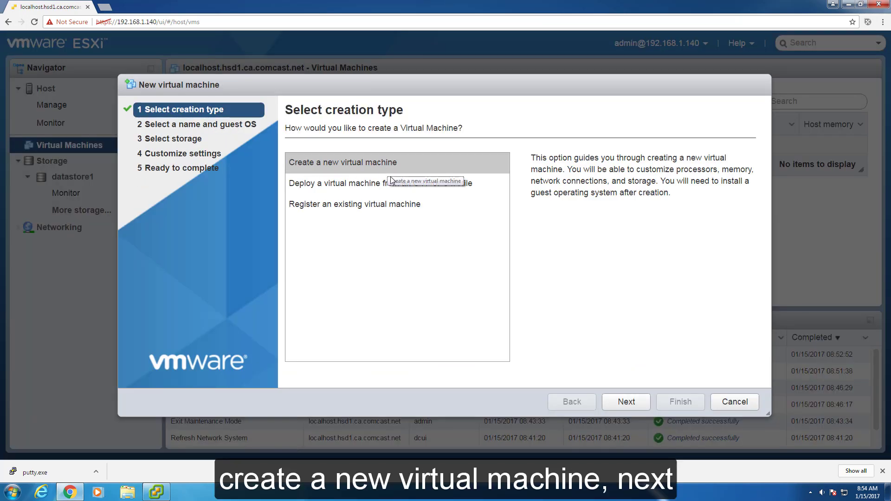
click(628, 402)
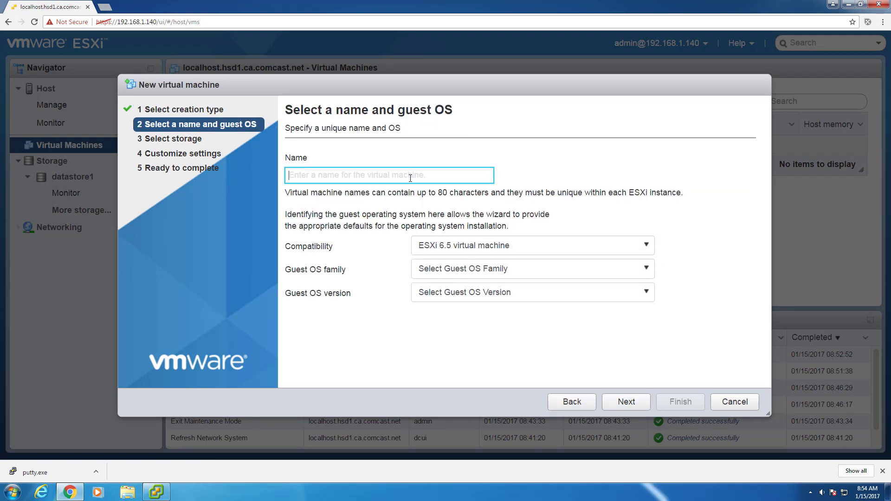
- Name the VM 'macOS 10.11' and keep ESXi 6.5 compatibility
text(macOS 10.11)
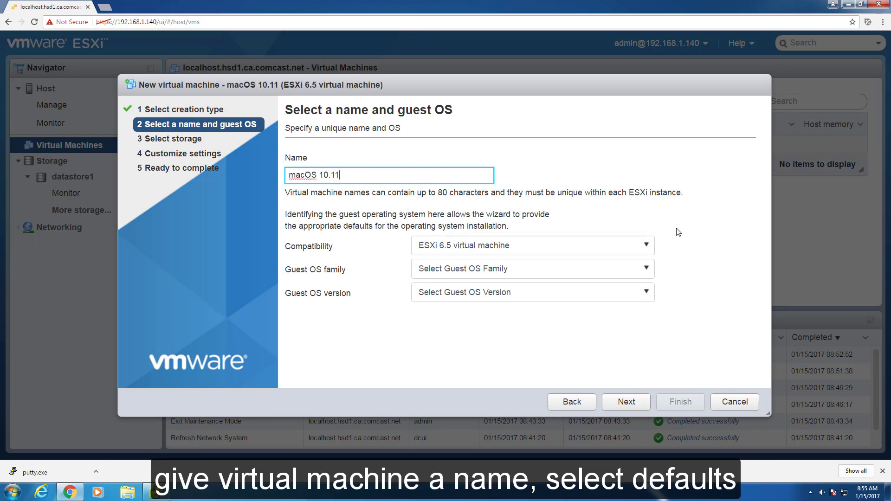
click(648, 249)
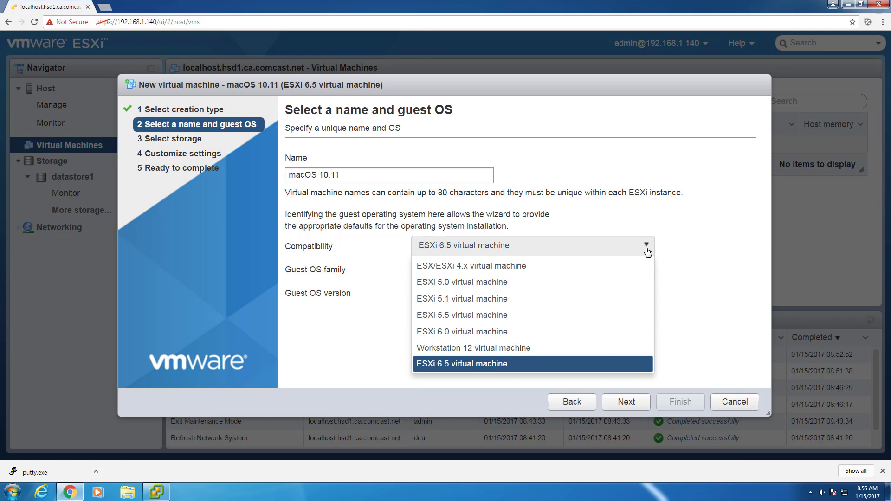
click(648, 249)
- Look through the Windows and Linux guest OS families and their version lists
click(644, 271)
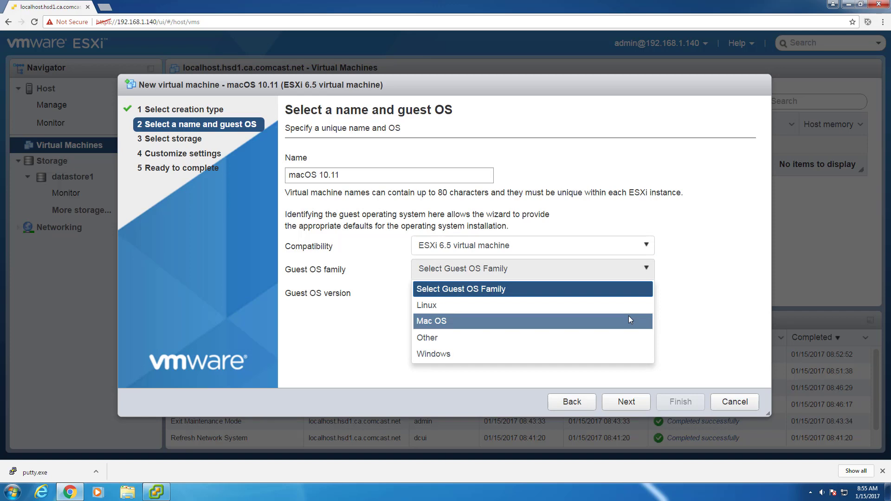
click(619, 358)
click(640, 293)
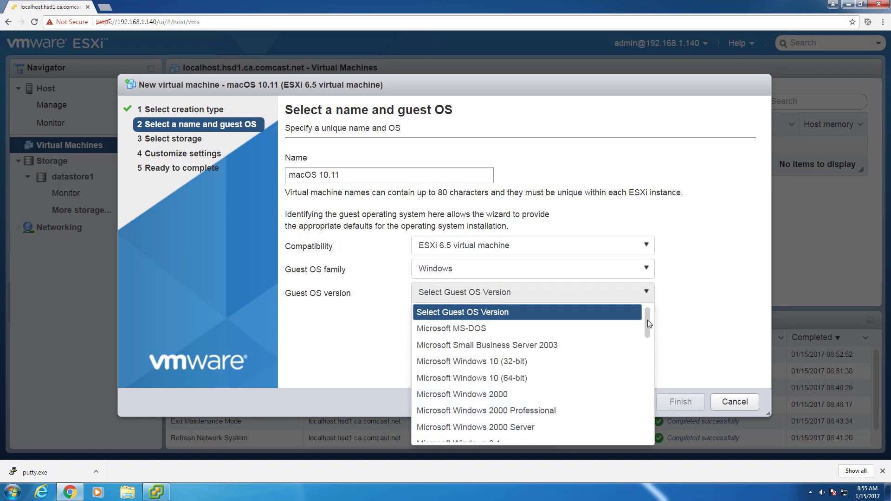
mouse_move(644, 317)
mouse_down()
mouse_move(643, 429)
mouse_move(642, 308)
mouse_up()
click(670, 294)
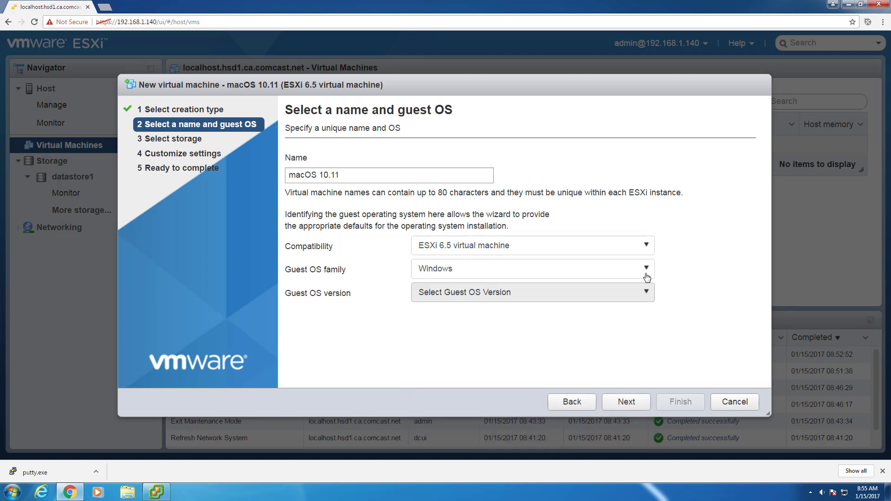
click(648, 280)
click(633, 308)
click(652, 293)
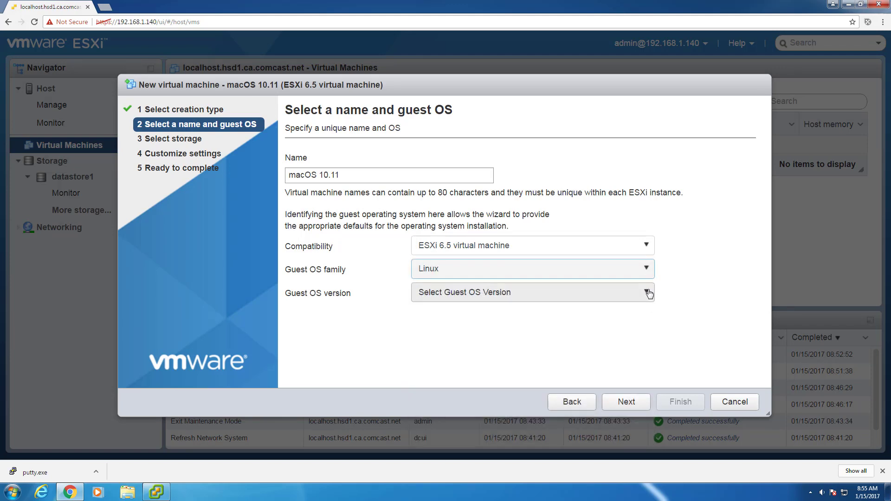
scroll(650, 325, down, 1)
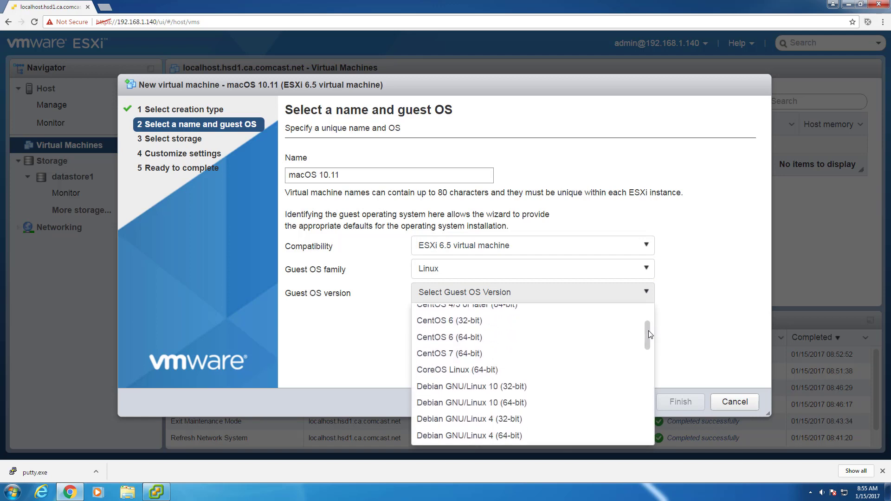
drag(642, 364, 648, 290)
click(649, 290)
- Set guest OS family Mac OS, version Apple Mac OS X 10.11 (64-bit), stored on datastore1
click(645, 269)
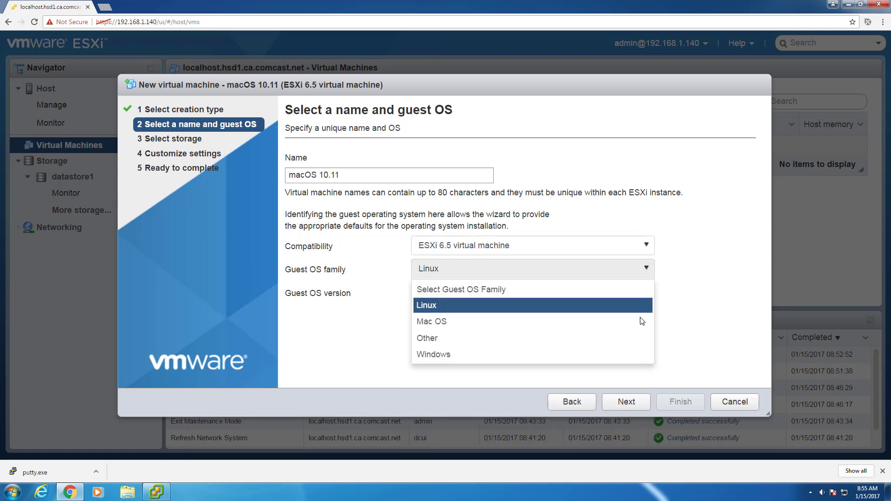
click(645, 330)
click(646, 292)
mouse_move(647, 320)
mouse_down()
mouse_move(647, 374)
mouse_move(654, 317)
mouse_up()
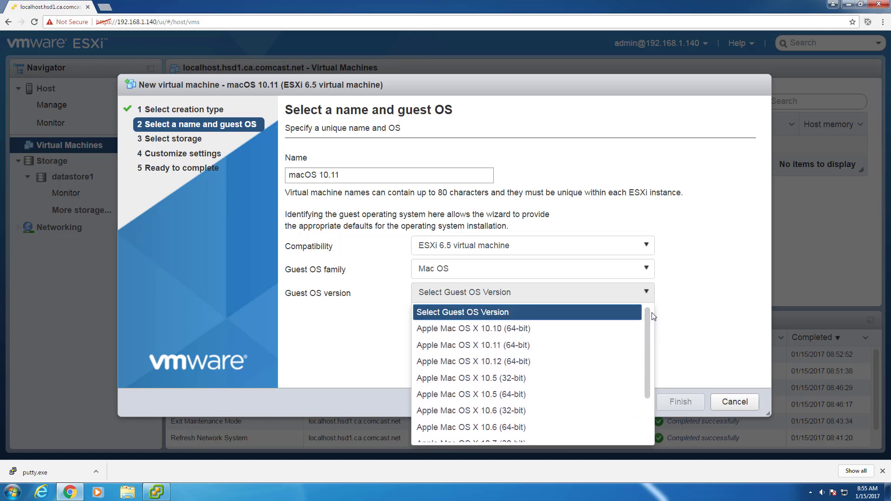
click(545, 345)
click(628, 402)
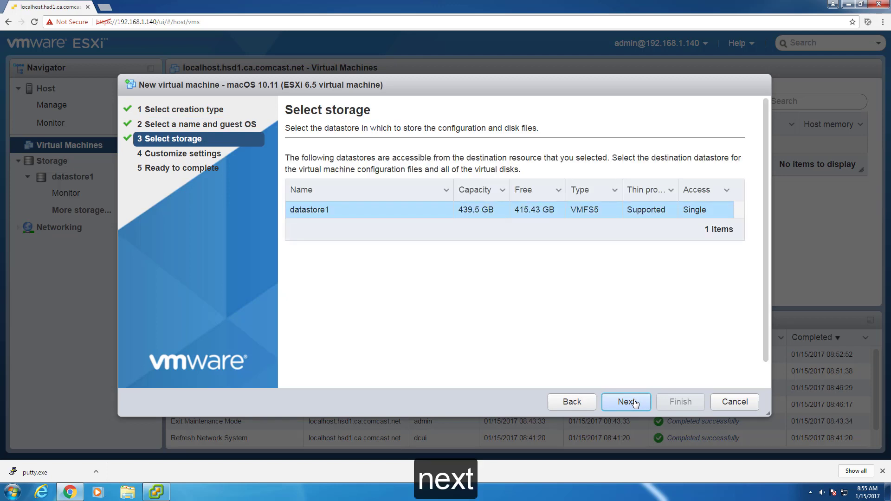
click(634, 402)
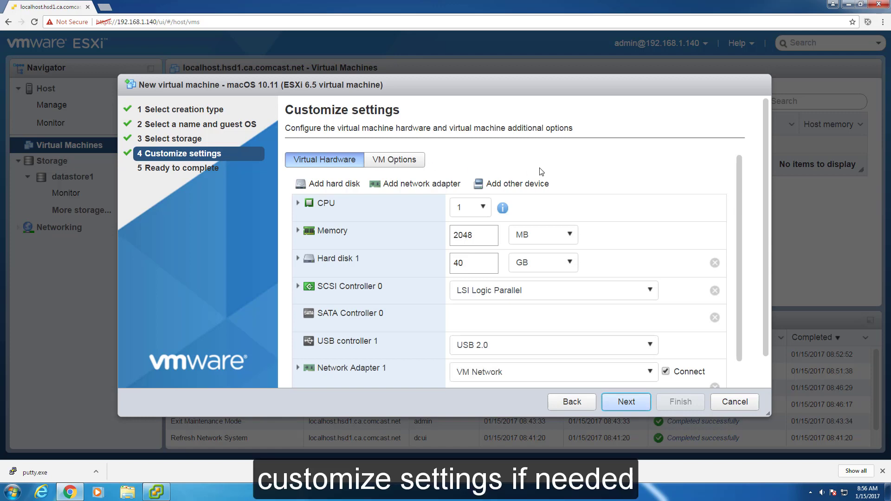
- Set the hard disk to 100 GB and memory to 4096 MB
double_click(482, 267)
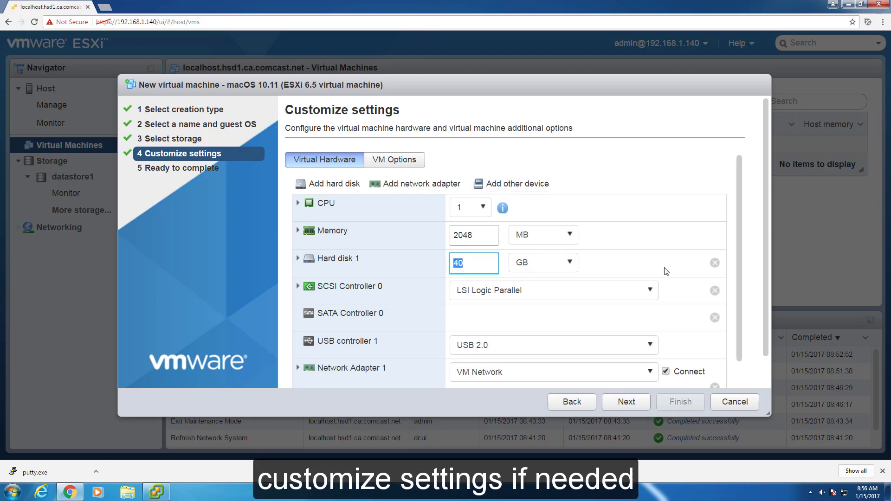
text(100)
key(shift+Tab)
text(409)
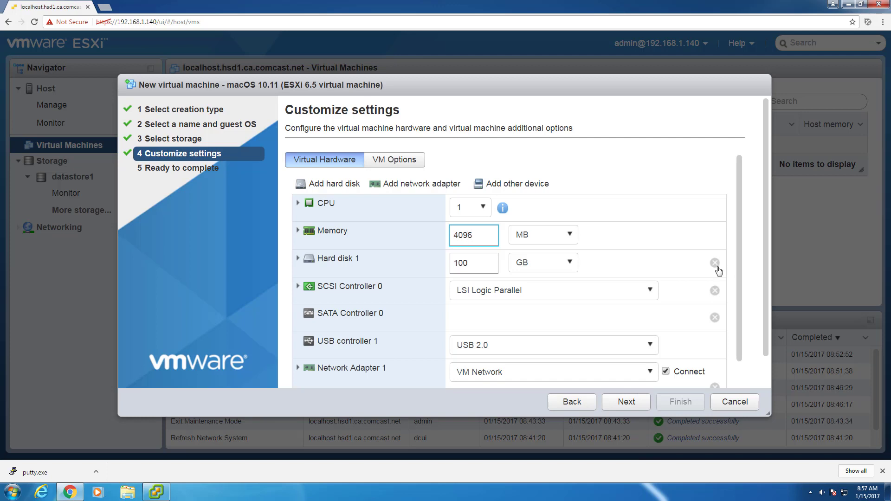
drag(739, 269, 741, 328)
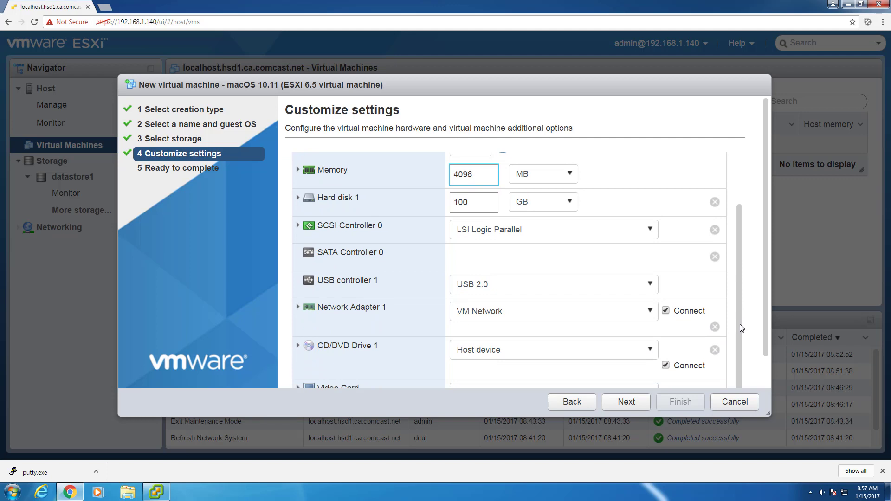
- Back the CD/DVD drive with the datastore ISO OS X 10.11.1 El Capitan.iso
click(652, 351)
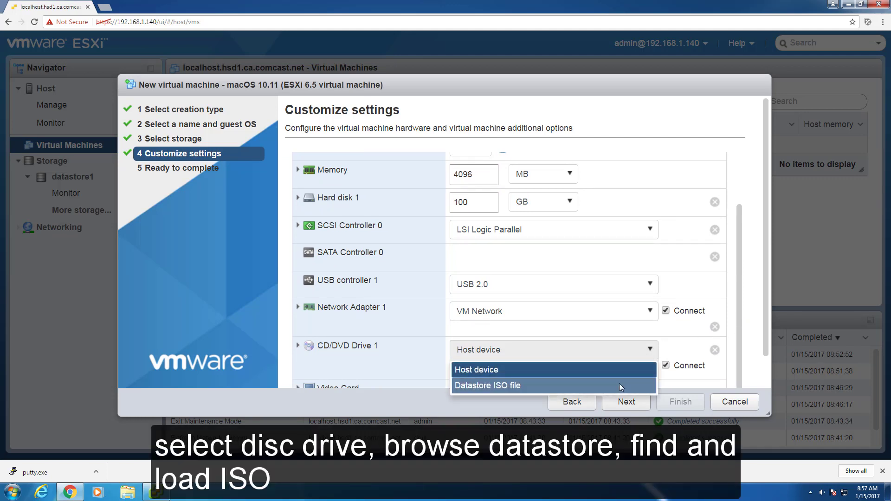
click(620, 385)
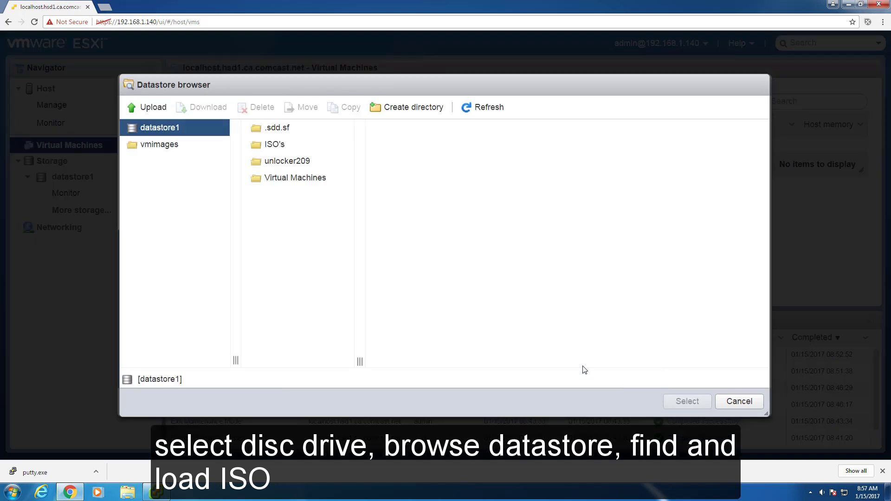
click(274, 147)
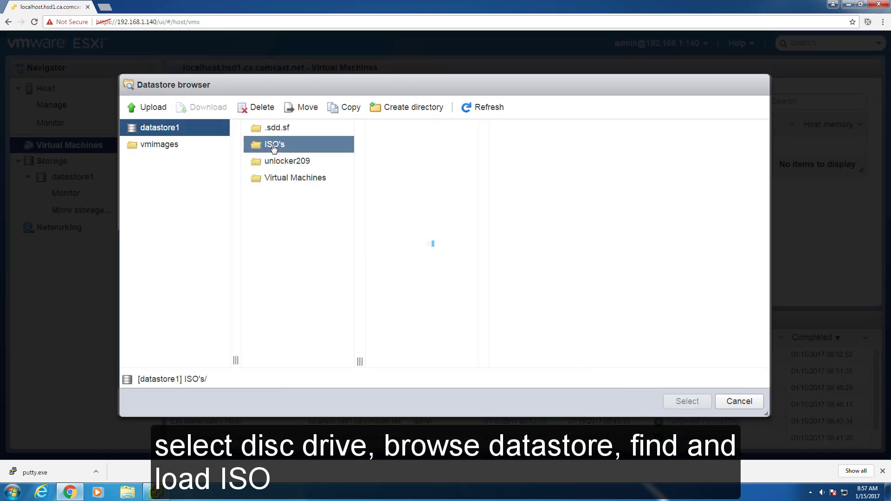
drag(481, 358, 561, 361)
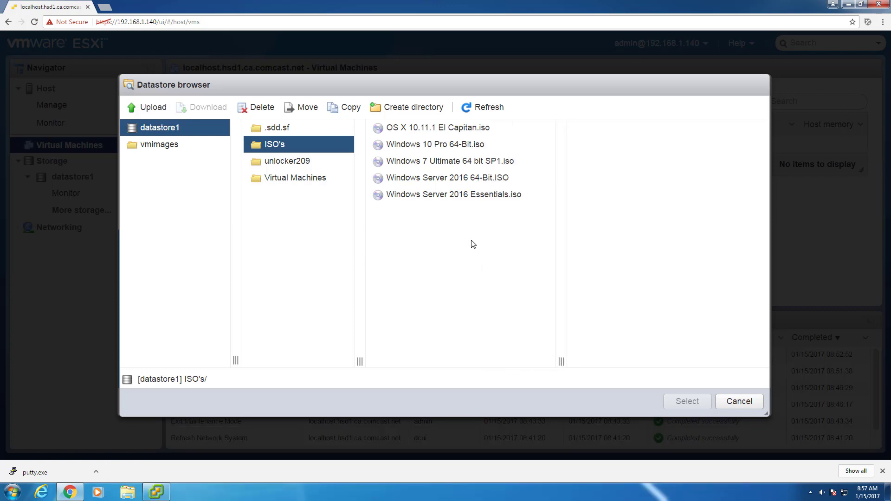
click(411, 133)
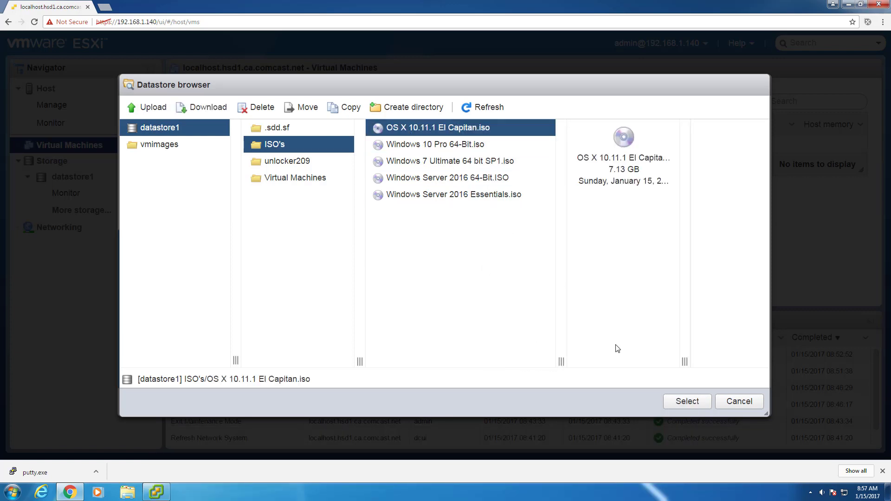
click(679, 406)
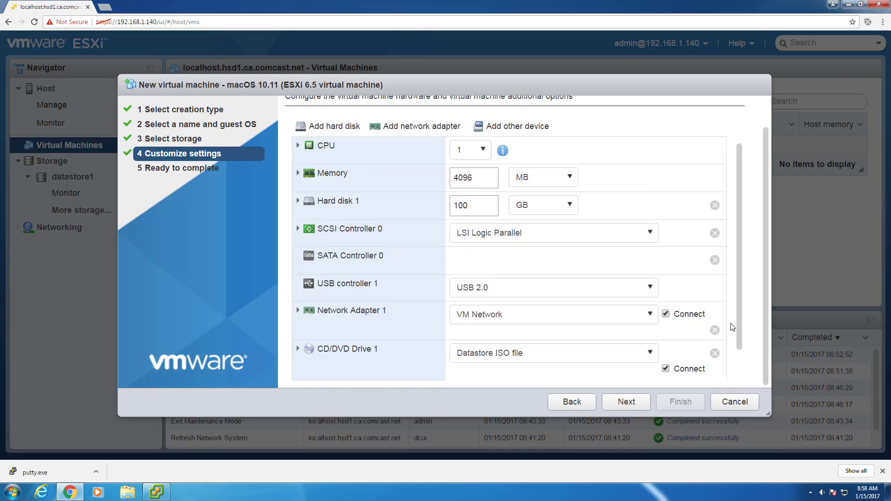
- Set the video card to auto-detect settings
scroll(738, 313, down, 2)
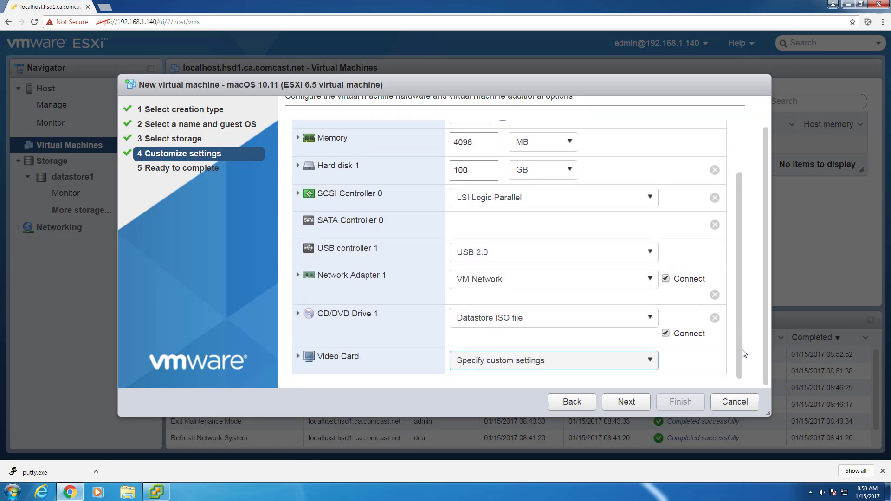
click(650, 361)
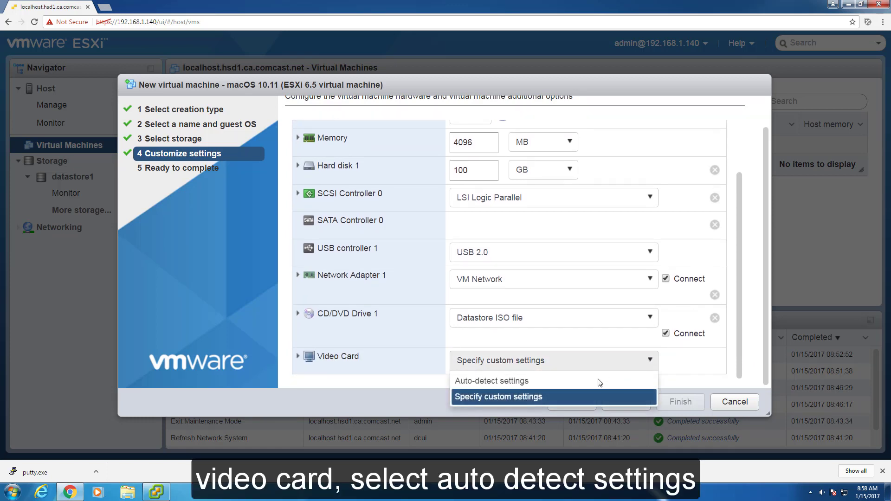
click(640, 377)
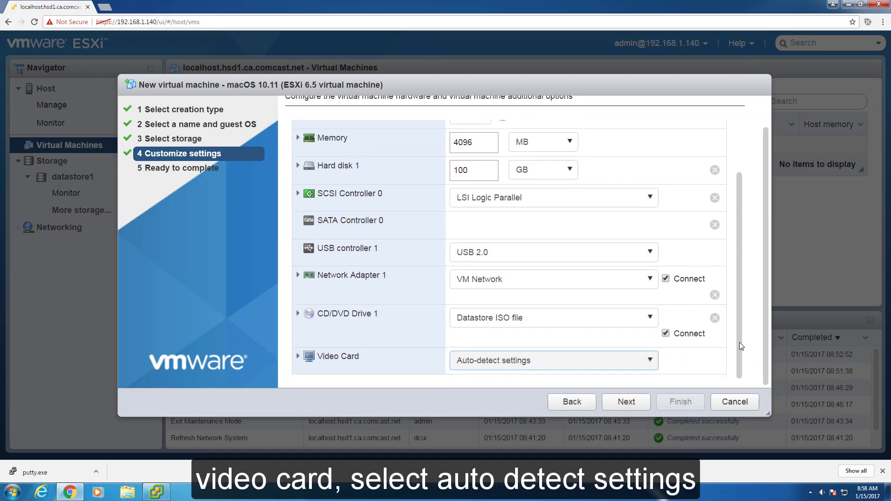
scroll(767, 318, up, 3)
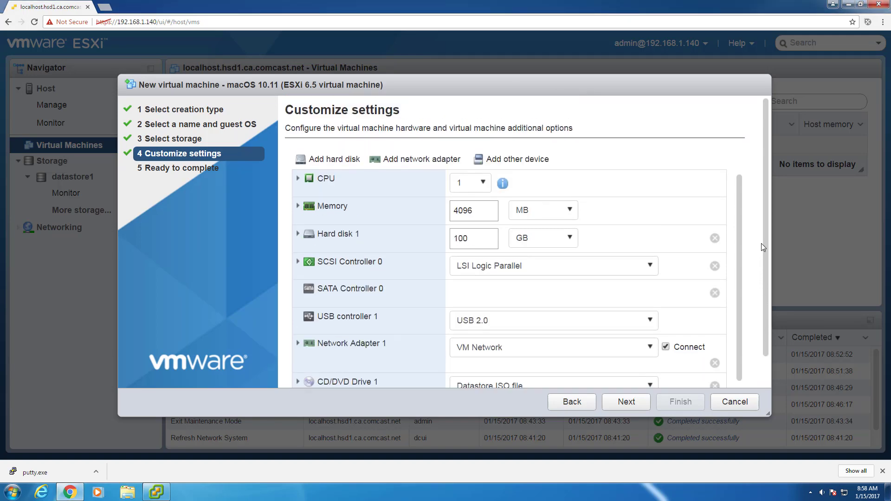
scroll(735, 213, up, 1)
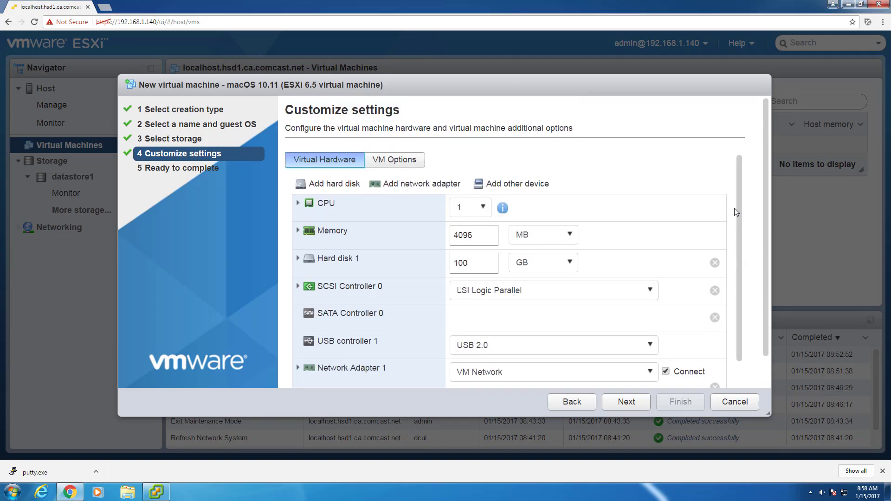
- Under VM Options, set power management to standby mode, then proceed to the summary
click(417, 161)
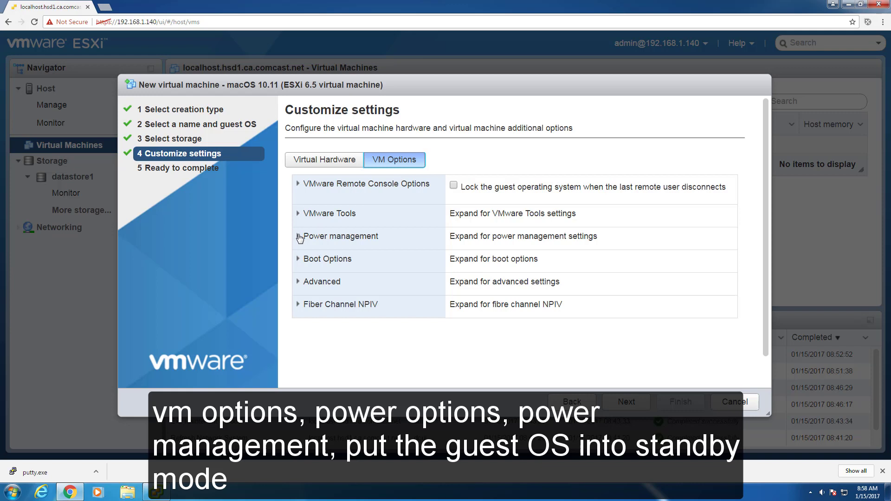
click(299, 237)
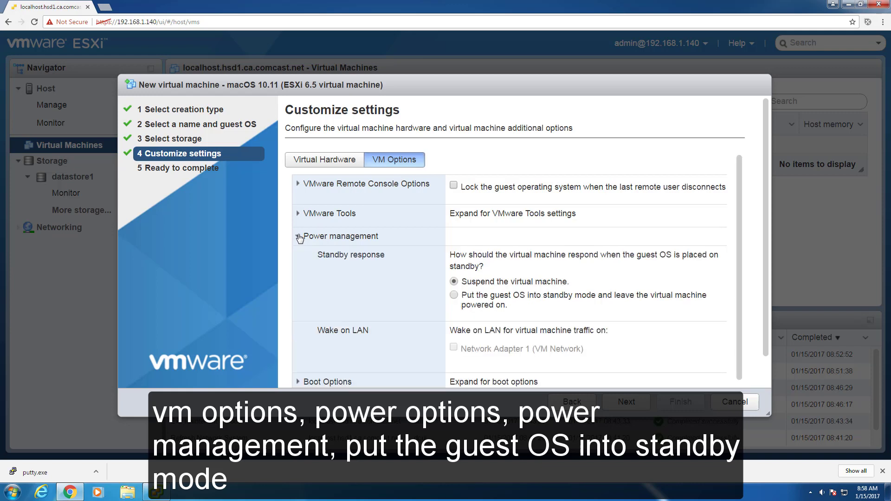
click(454, 295)
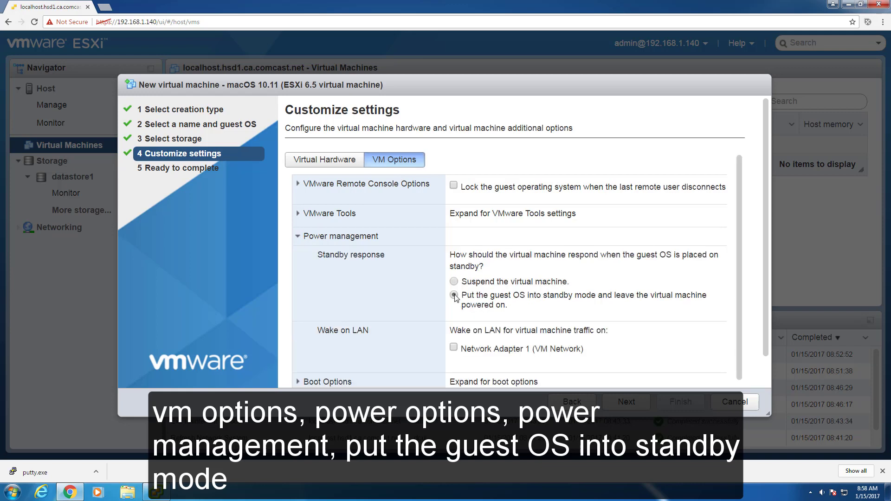
scroll(745, 333, down, 1)
scroll(736, 259, up, 1)
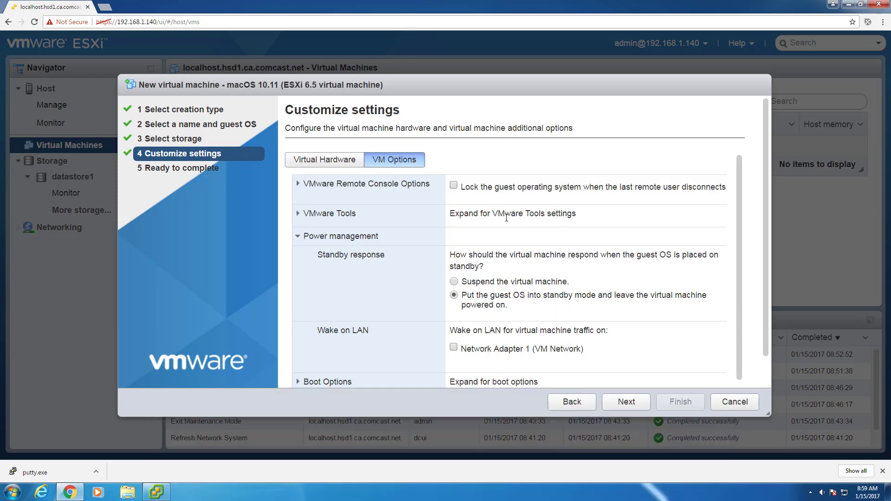
click(316, 167)
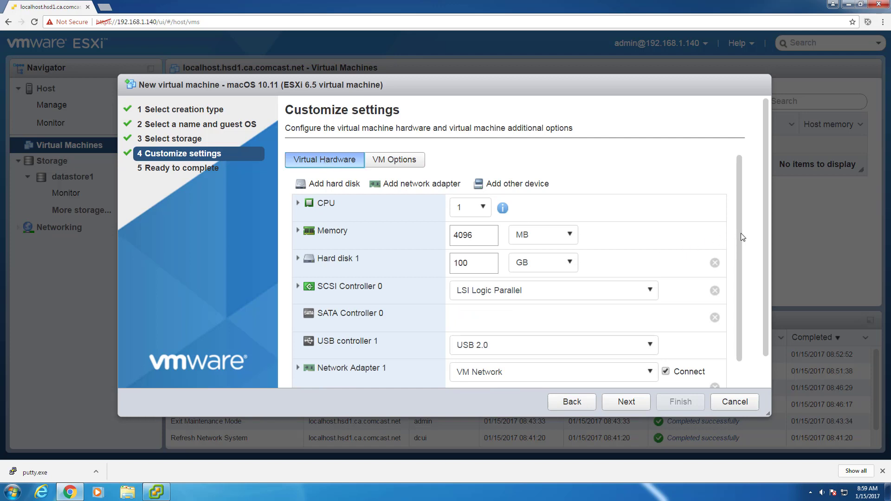
click(623, 405)
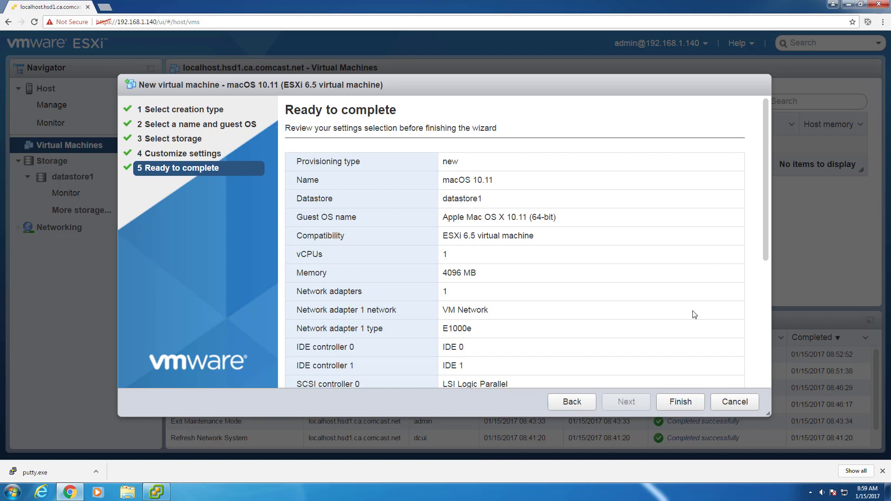
- Review the Ready to complete summary and finish creating the macOS 10.11 VM
scroll(765, 221, down, 1)
drag(766, 239, 766, 358)
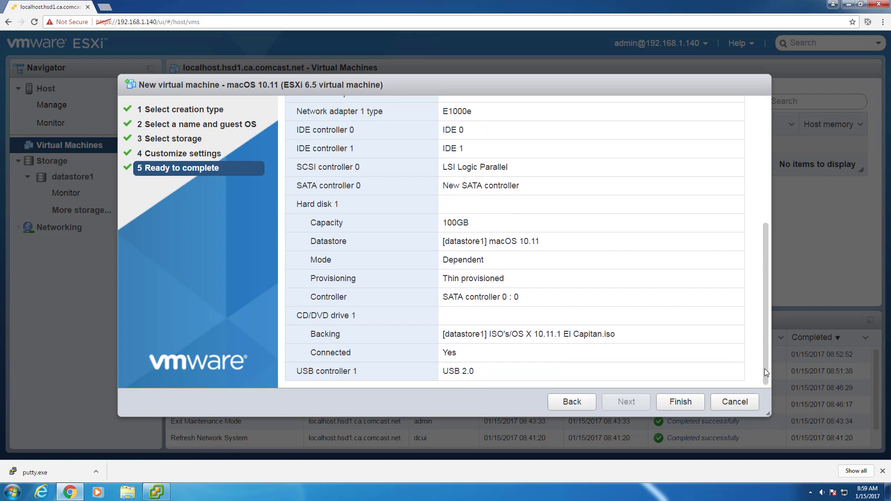
click(682, 403)
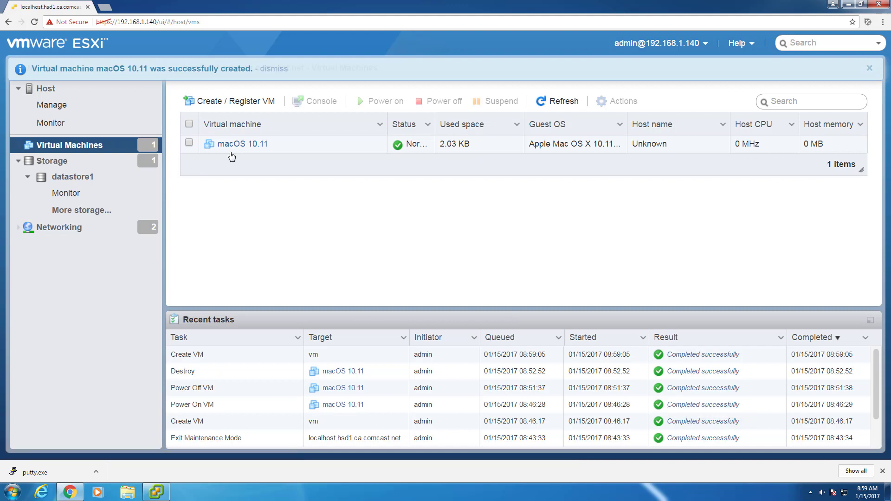
- Launch the macOS 10.11 VM's remote console and allow the browser to open the VMRC link
right_click(232, 149)
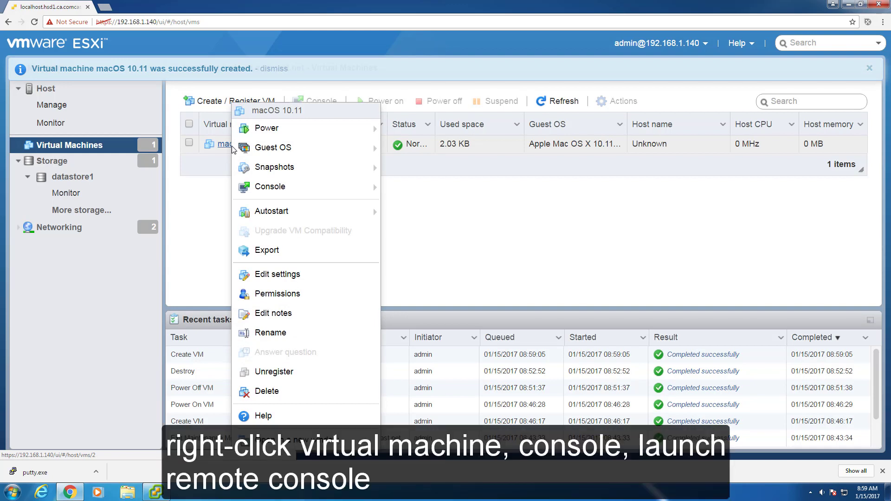
mouse_move(287, 191)
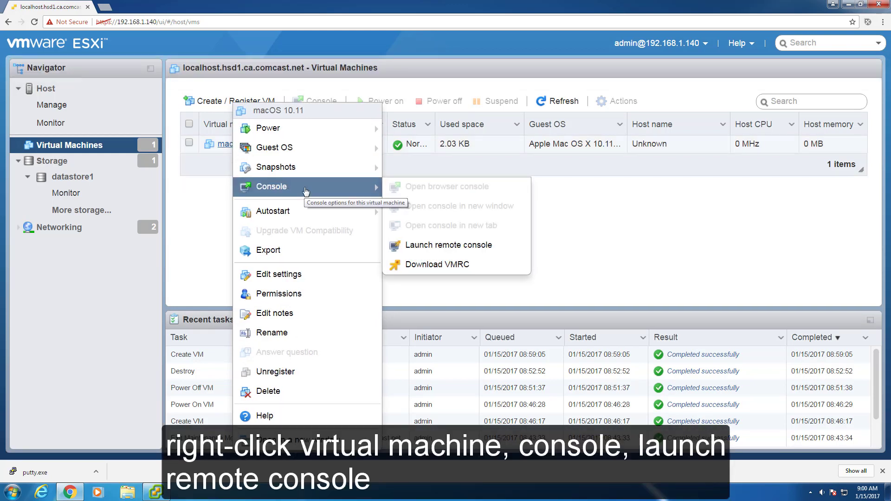
click(432, 245)
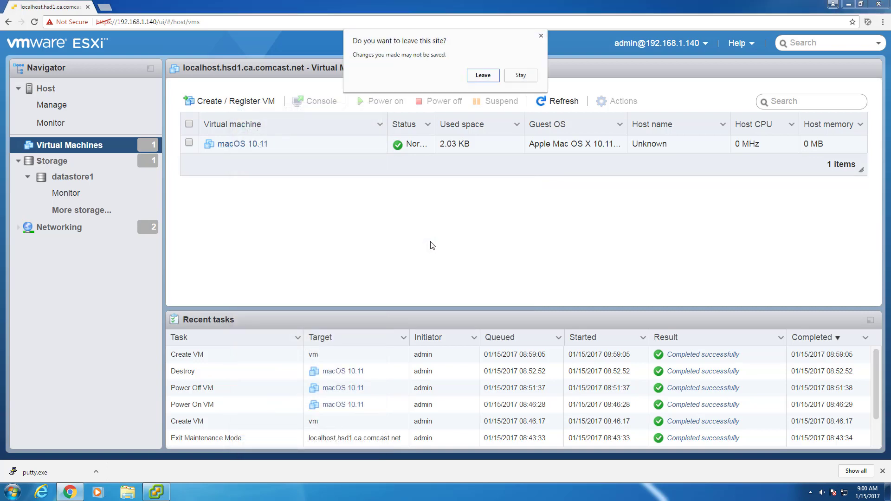
click(473, 77)
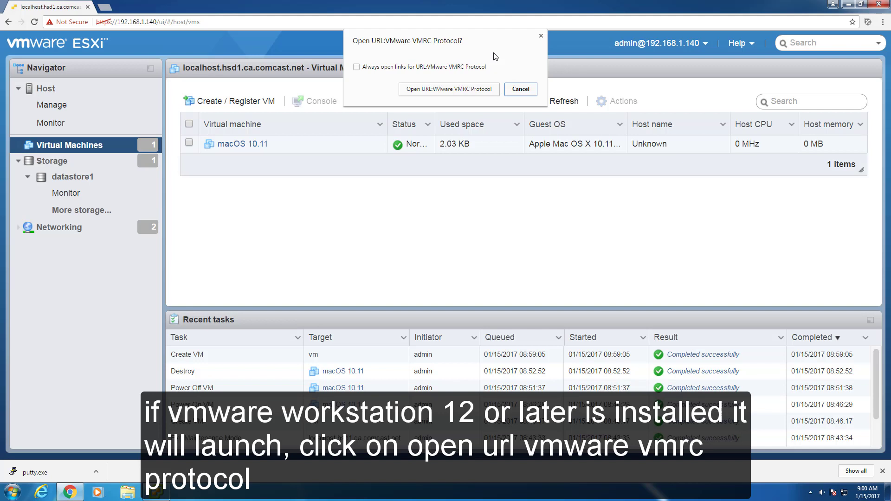
click(453, 90)
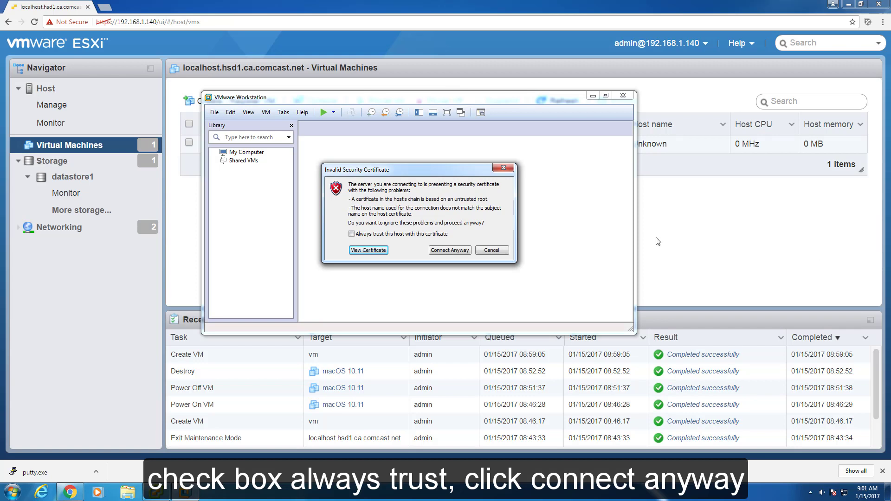
- Always trust the host certificate, connect anyway, and select macOS 10.11 in the library
click(351, 234)
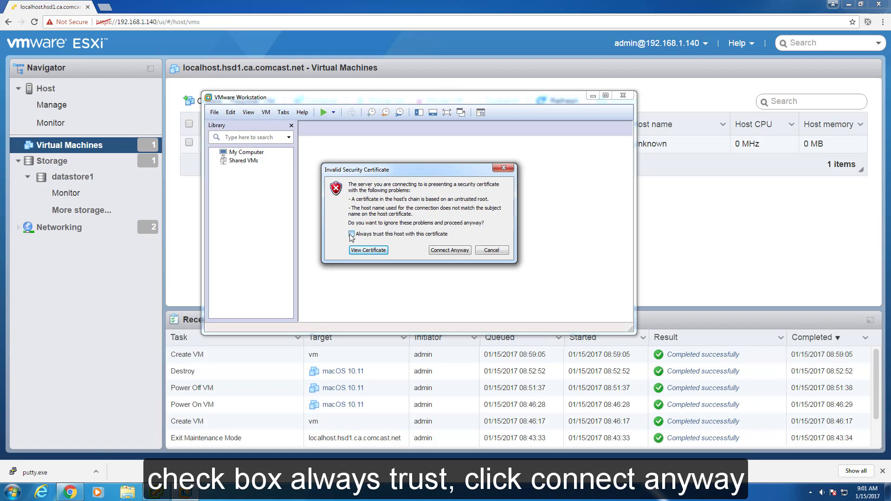
click(454, 250)
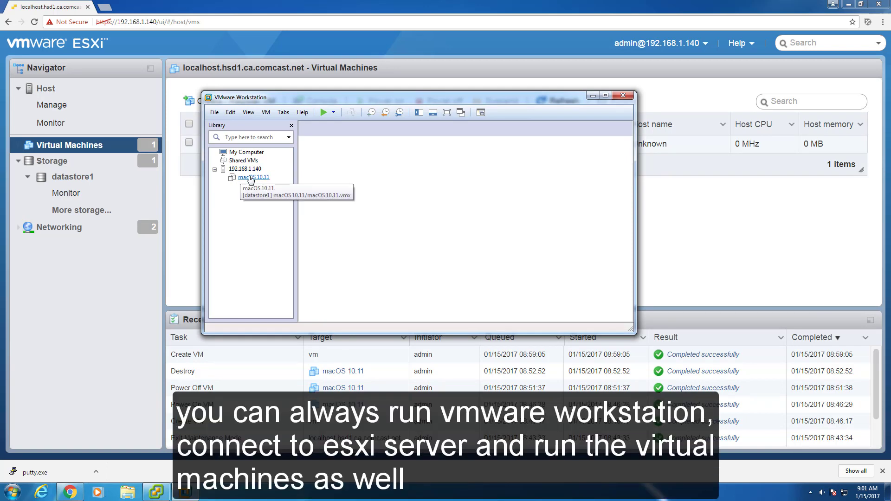
click(251, 177)
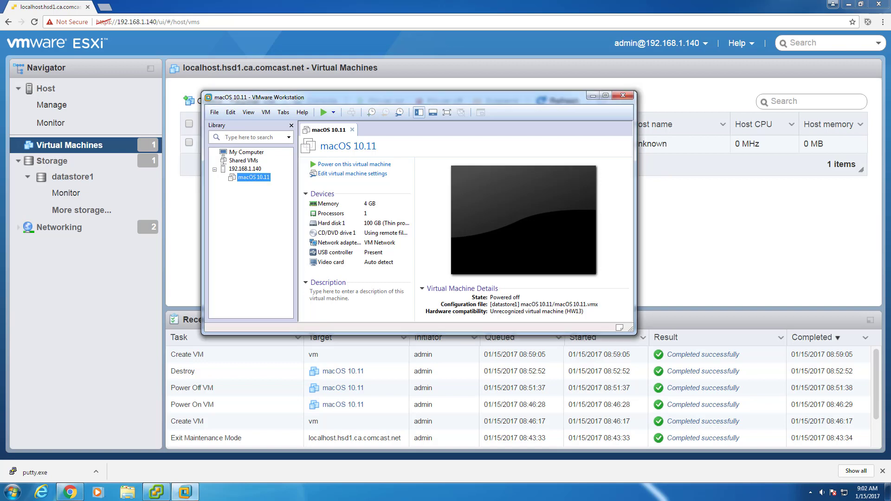
- Check the Workstation version and build number in Help > About, then close it
click(302, 113)
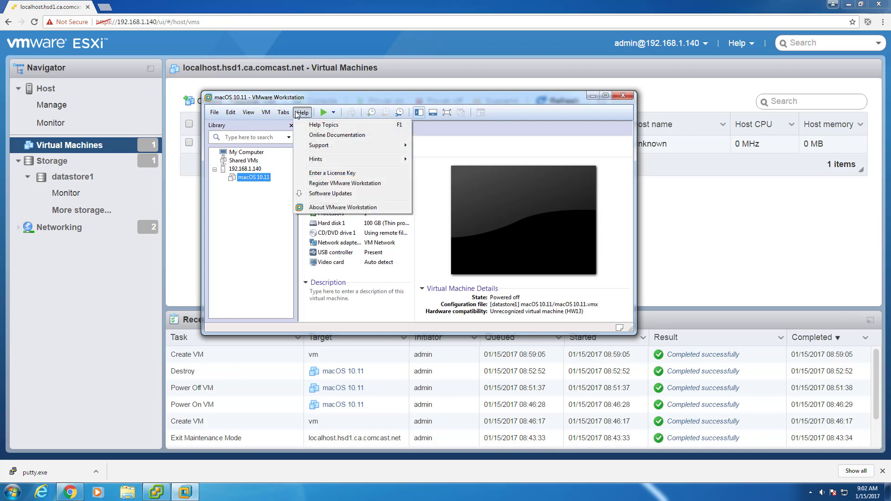
click(327, 207)
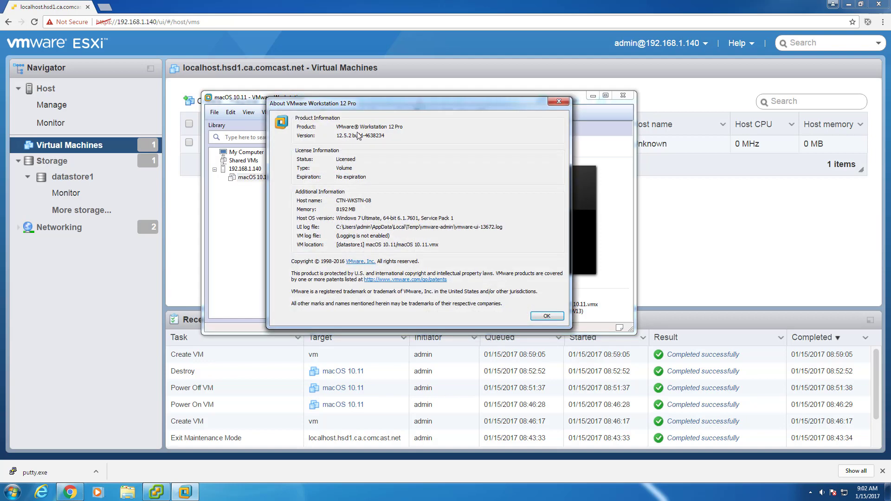
drag(390, 136, 359, 140)
triple_click(359, 139)
click(399, 136)
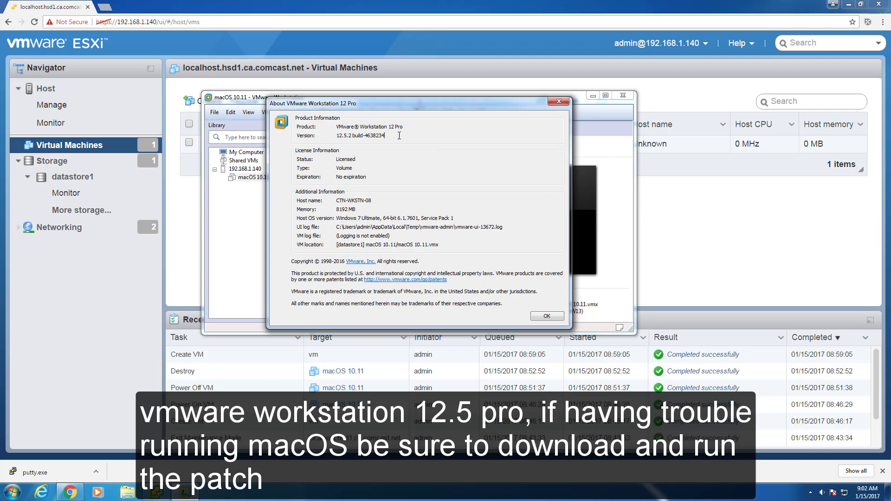
click(565, 104)
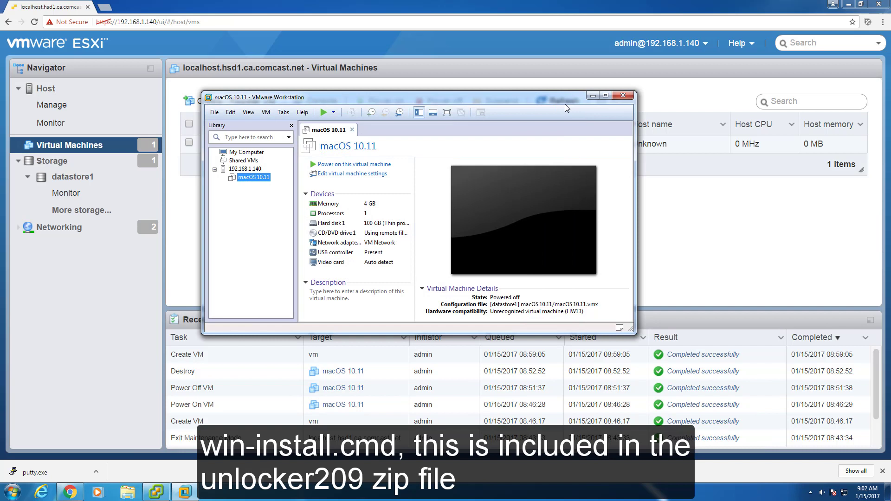
- Power on the macOS 10.11 VM and switch to full screen view
click(351, 166)
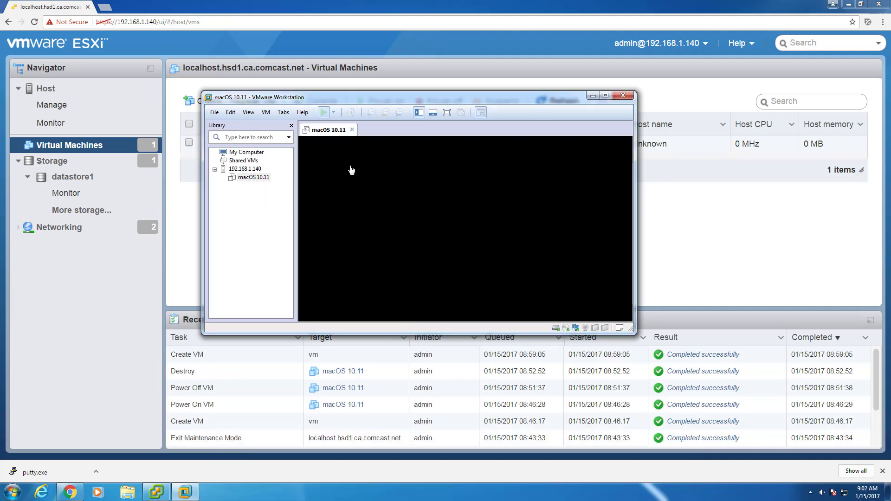
click(253, 113)
click(256, 126)
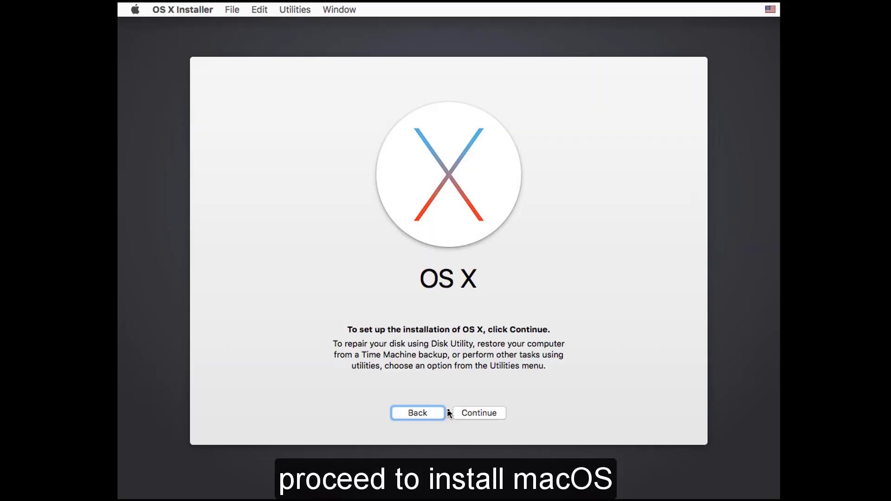
- Continue setup, agree to the El Capitan license, select the installer DVD disk, and open Utilities
click(480, 413)
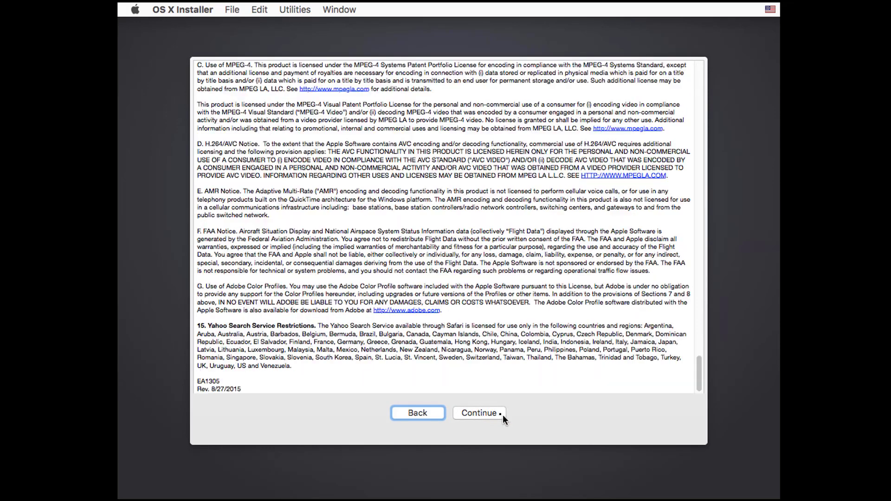
click(501, 415)
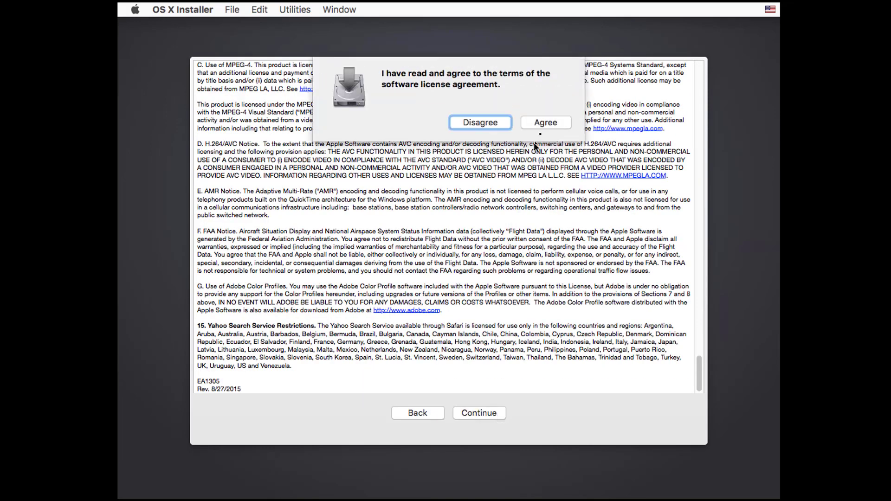
click(550, 126)
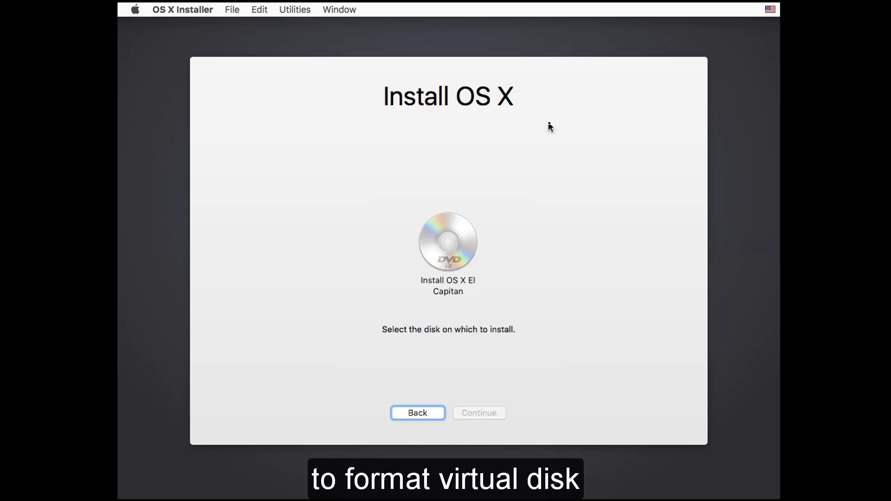
click(448, 239)
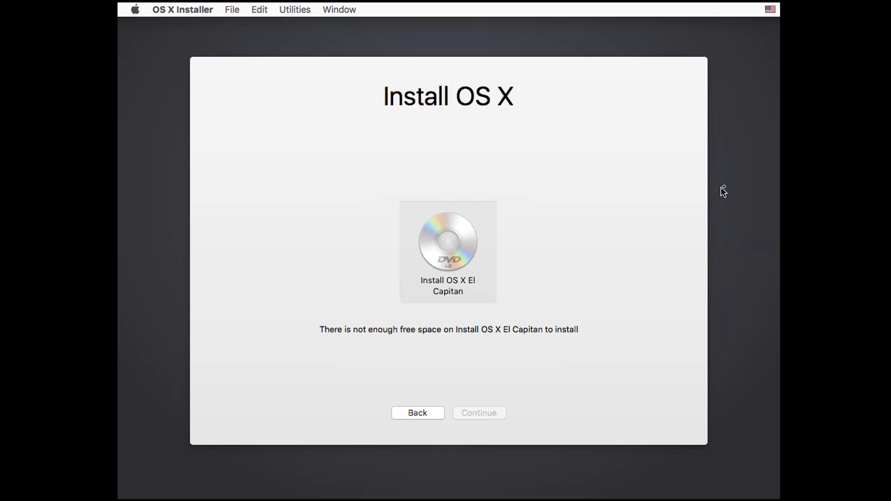
click(290, 14)
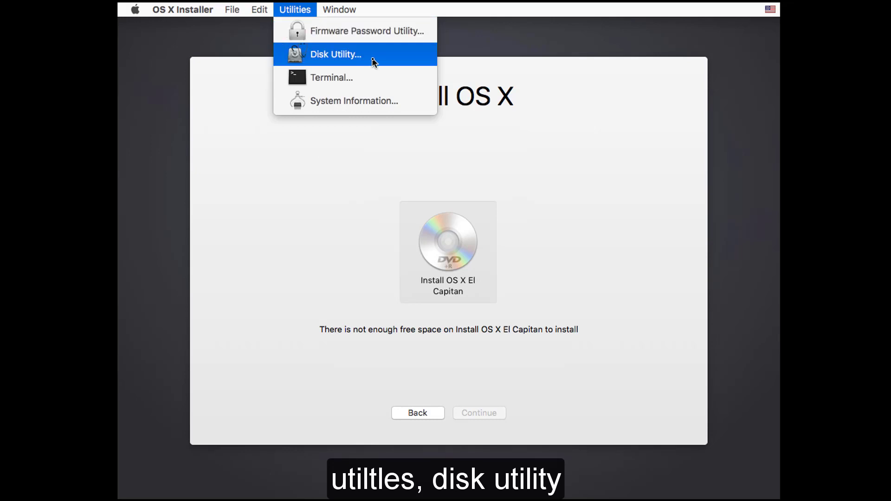
- Erase the VMware Virtual SATA Hard Drive Media into a 107 GB volume named macOS, then quit Disk Utility
click(372, 55)
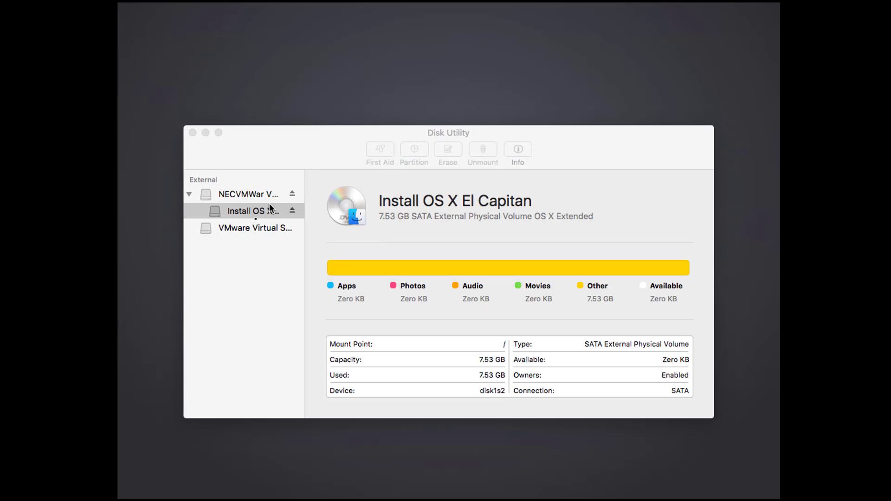
click(245, 229)
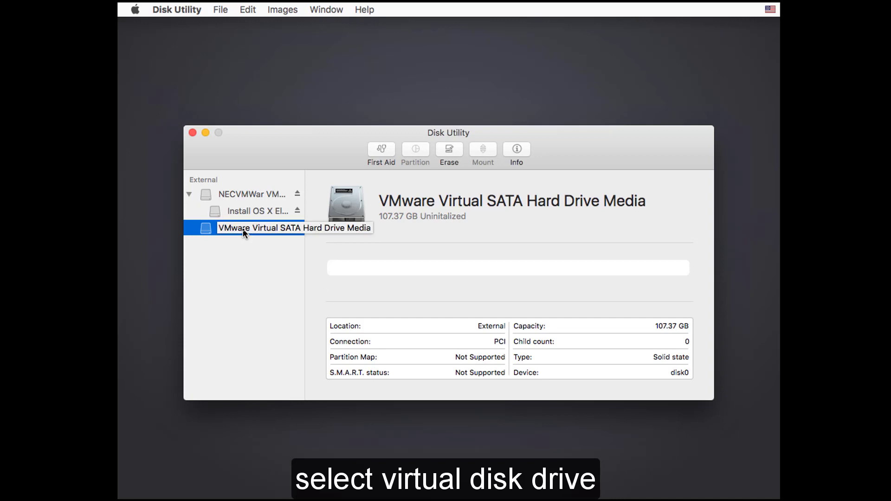
click(445, 153)
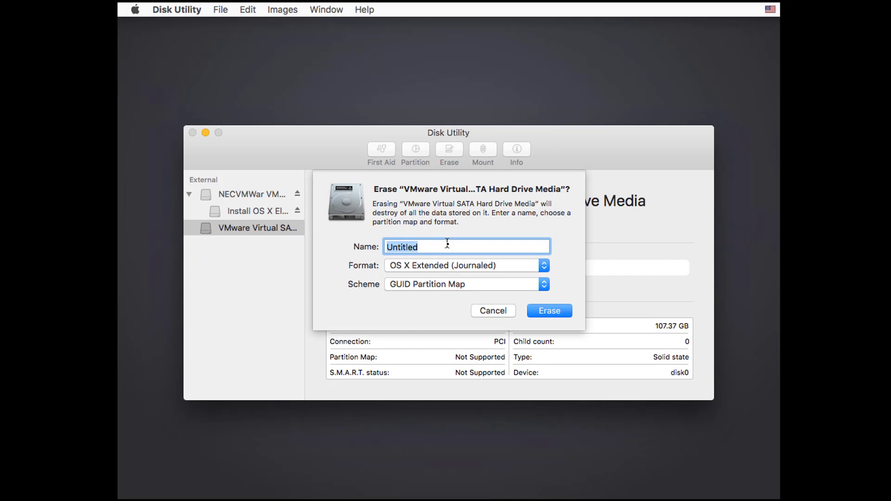
text(macOS)
click(549, 311)
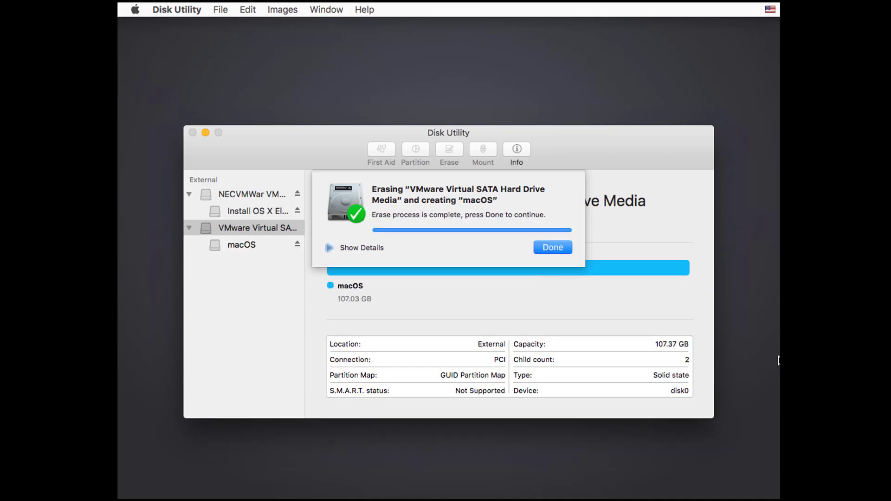
click(563, 249)
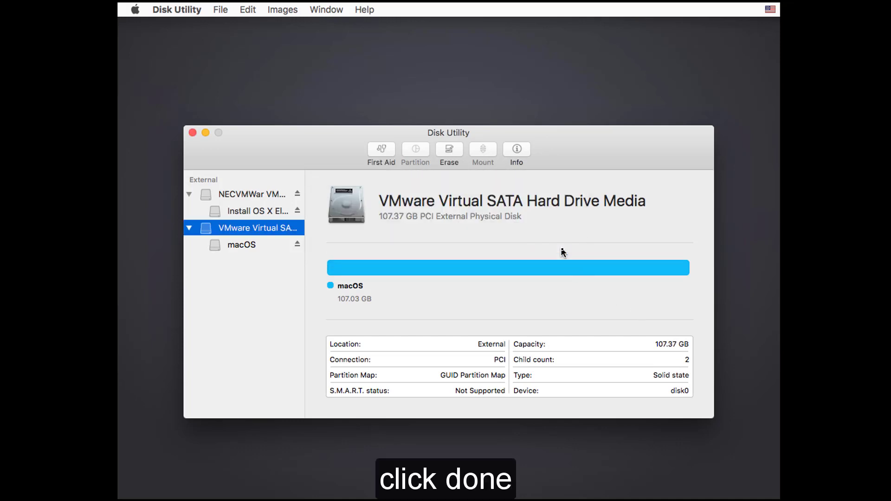
click(245, 247)
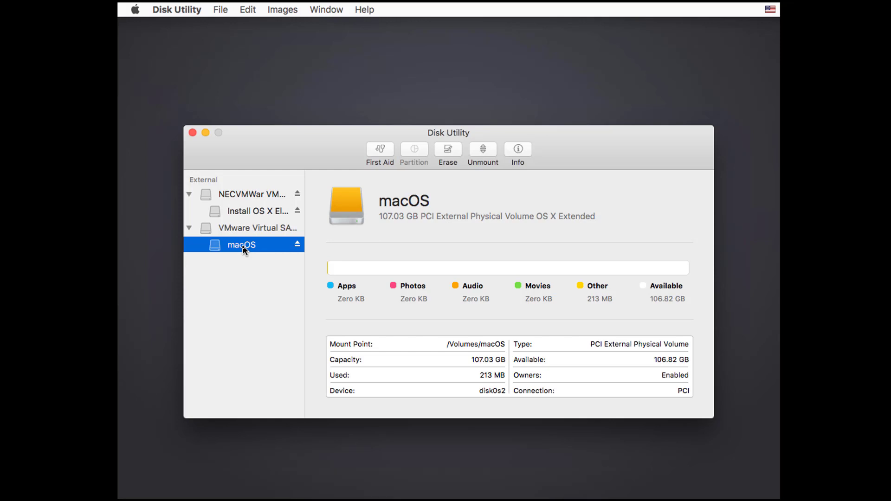
click(192, 133)
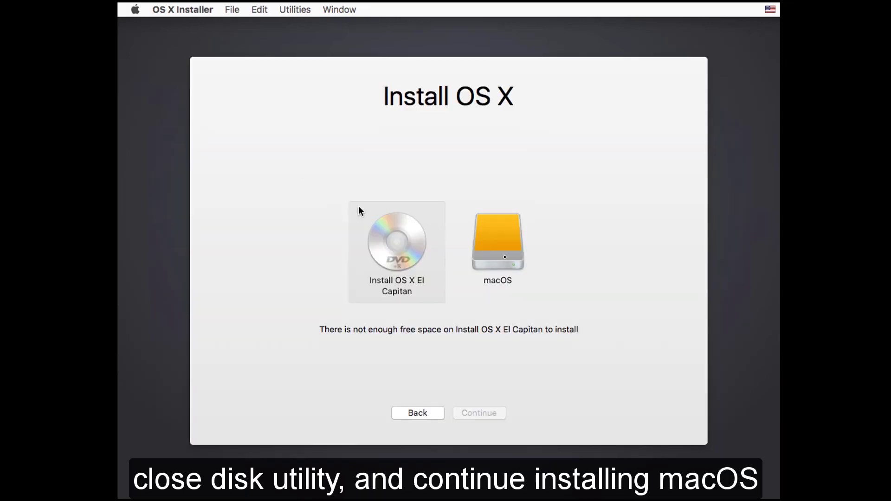
- Choose the macOS disk as the target and start installing OS X El Capitan
click(518, 269)
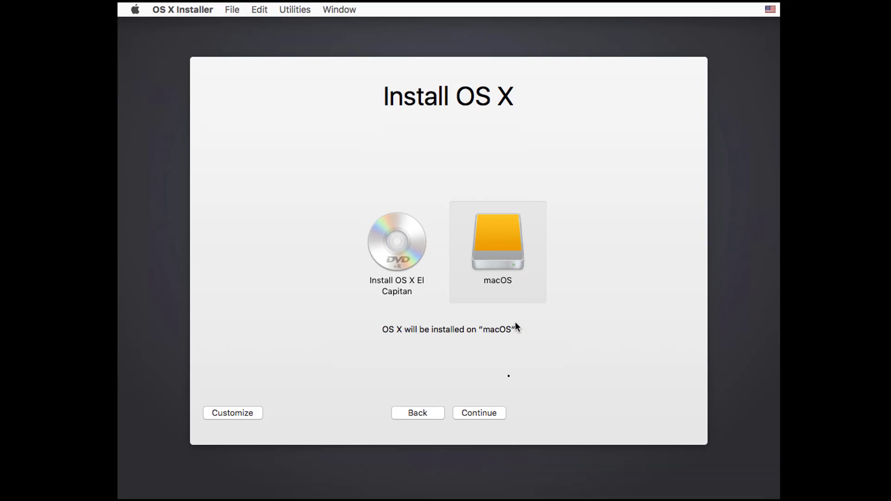
click(484, 413)
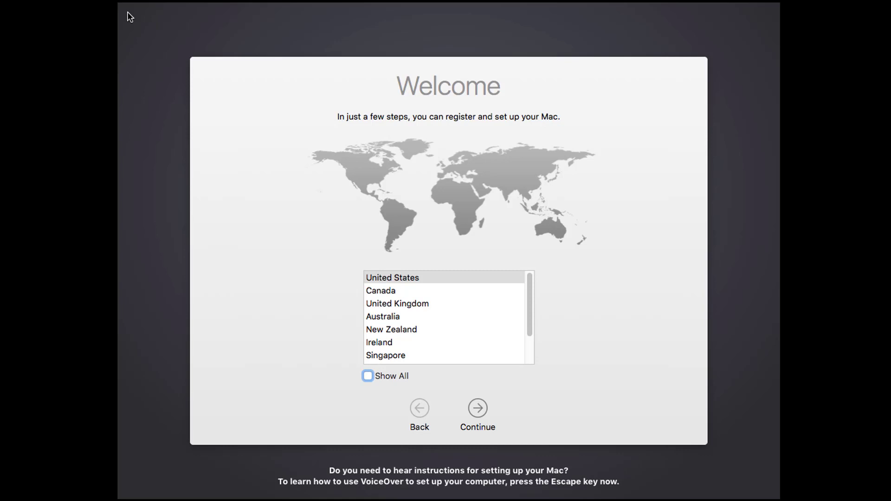
- Confirm United States and the U.S. keyboard, skip data transfer, and leave Location Services off
click(389, 229)
click(478, 408)
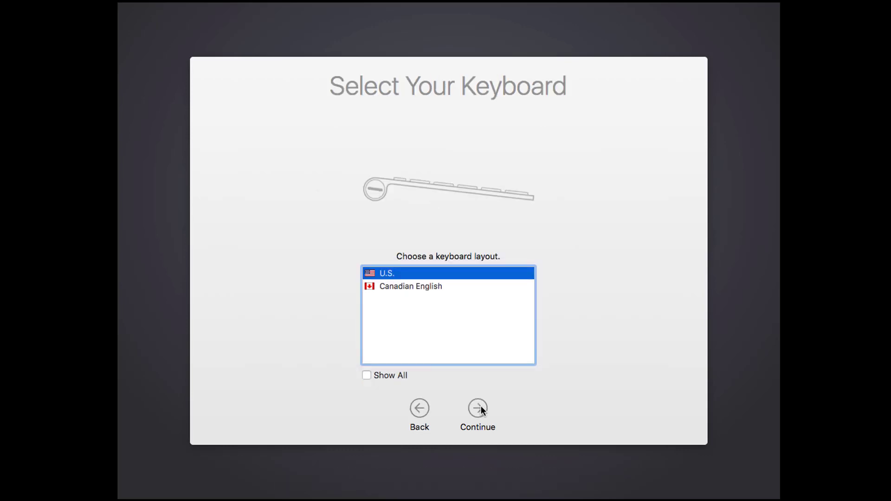
click(481, 410)
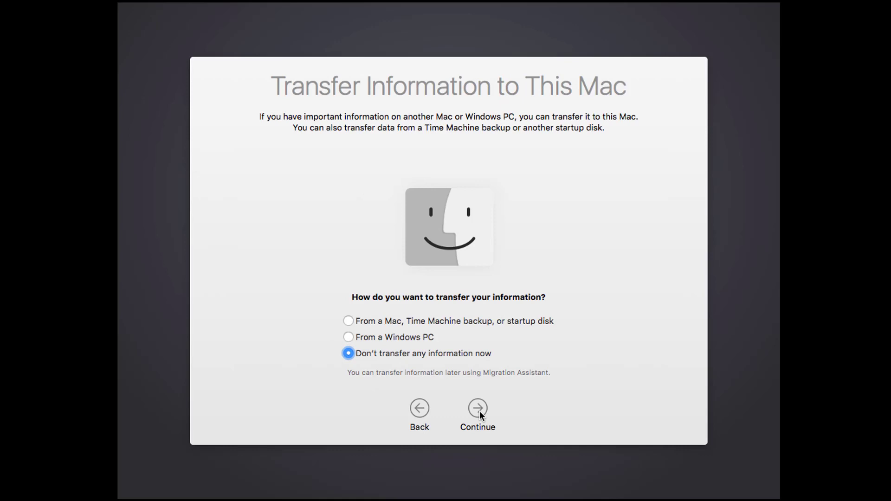
click(480, 411)
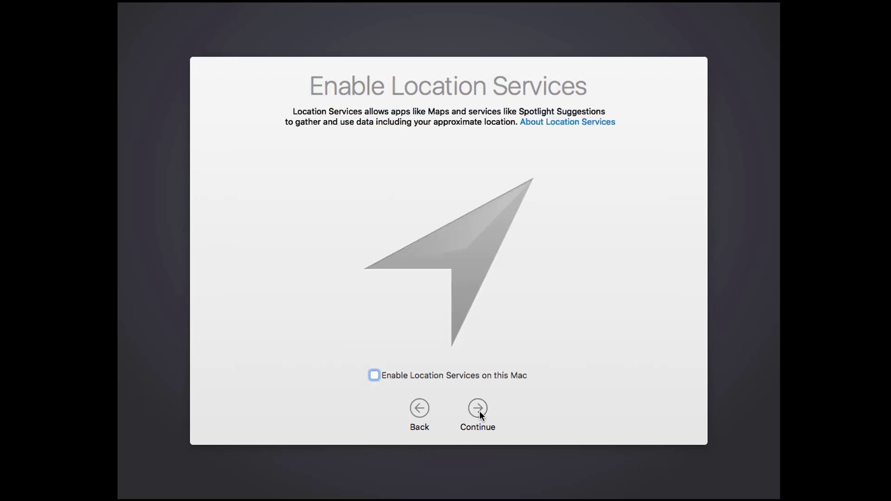
click(480, 411)
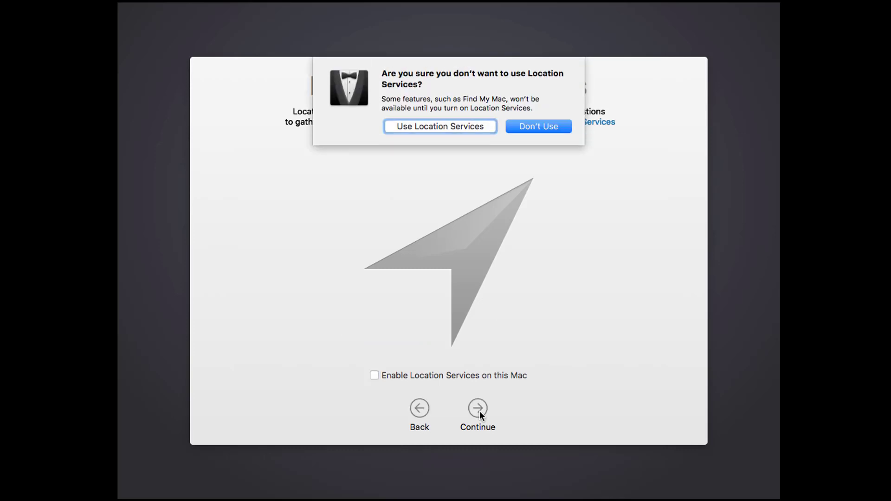
click(556, 124)
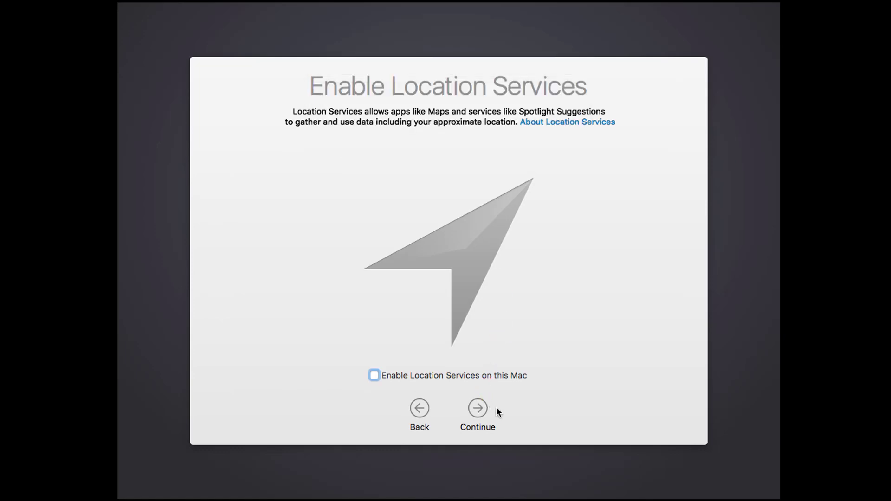
click(479, 410)
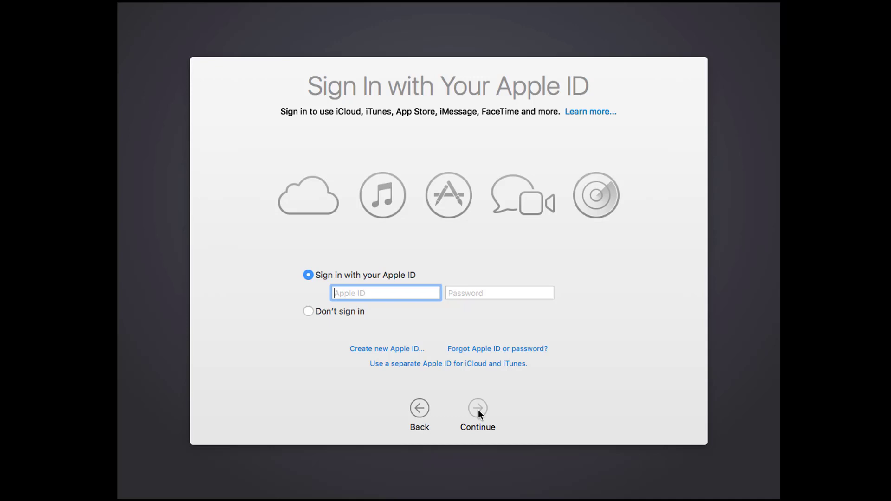
- Skip the Apple ID sign-in and agree to the OS X software license
click(308, 312)
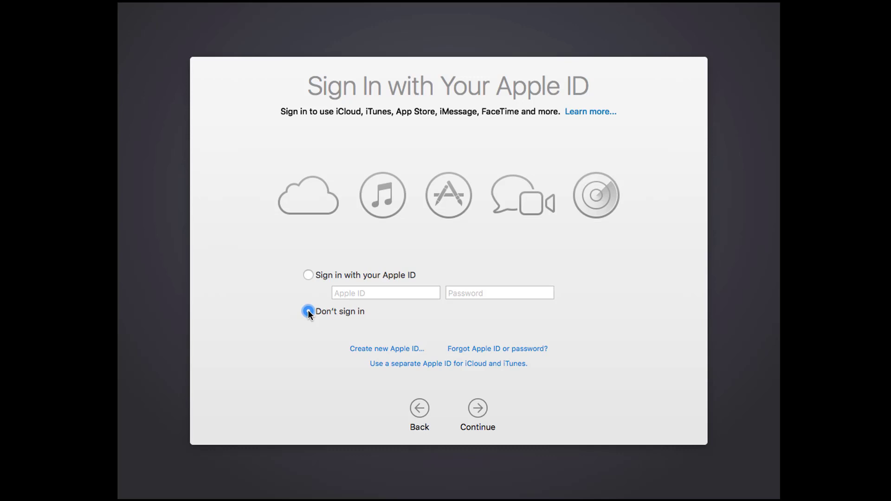
click(478, 408)
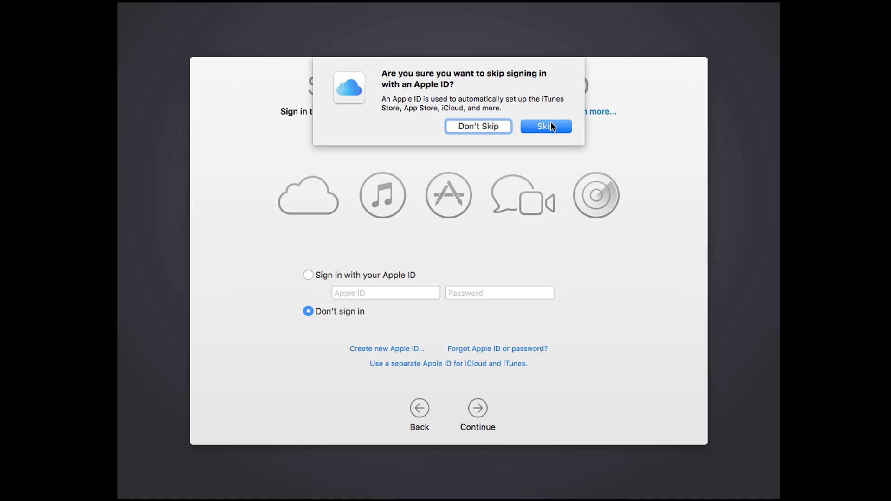
click(561, 131)
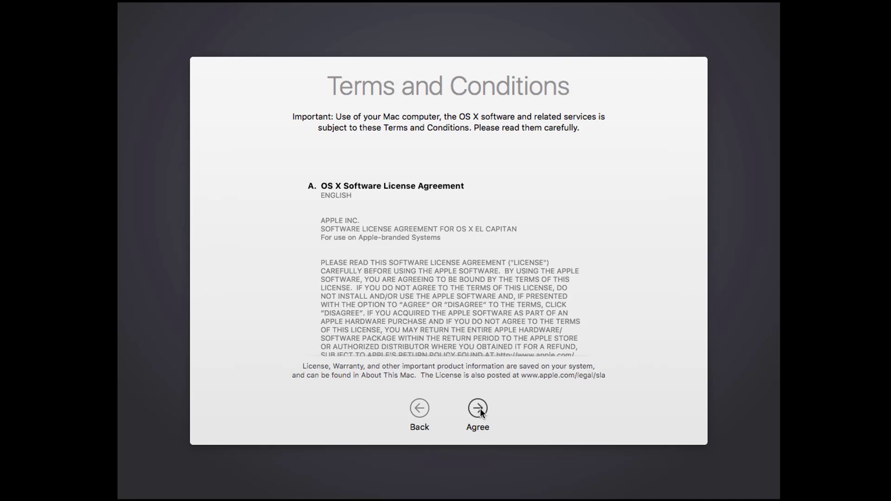
click(479, 410)
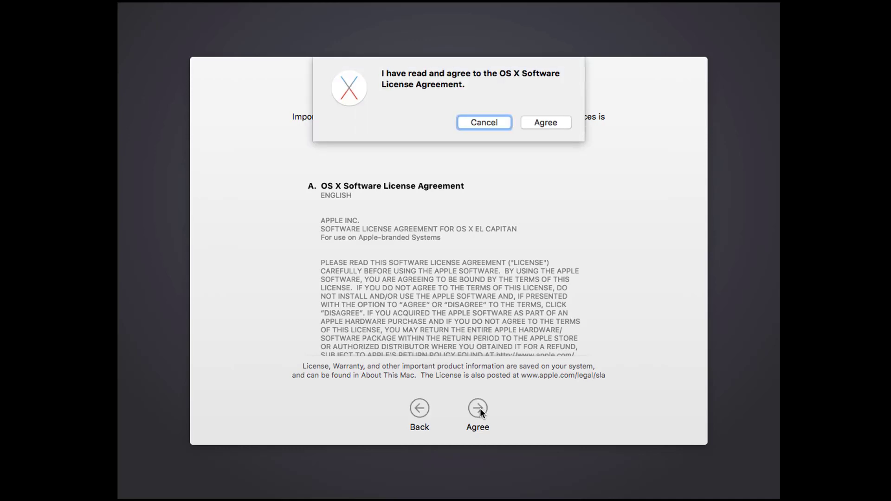
click(546, 122)
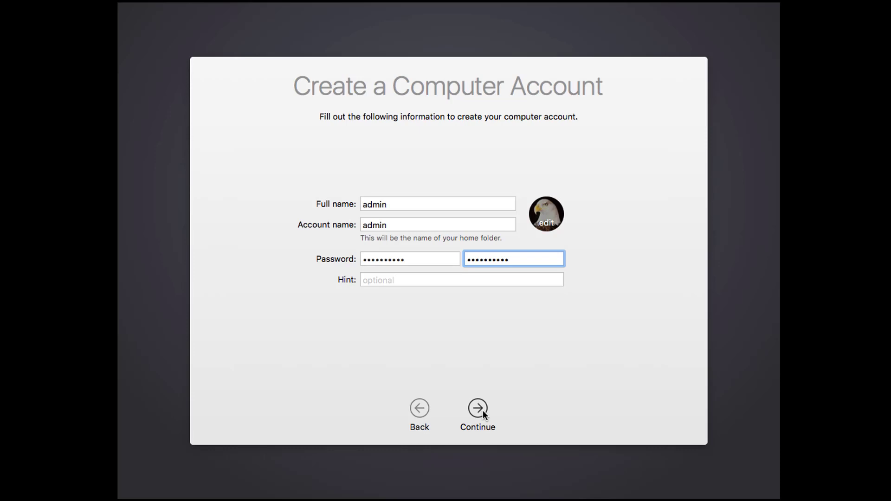
- Create the computer account and pick San Francisco as the closest city
click(483, 411)
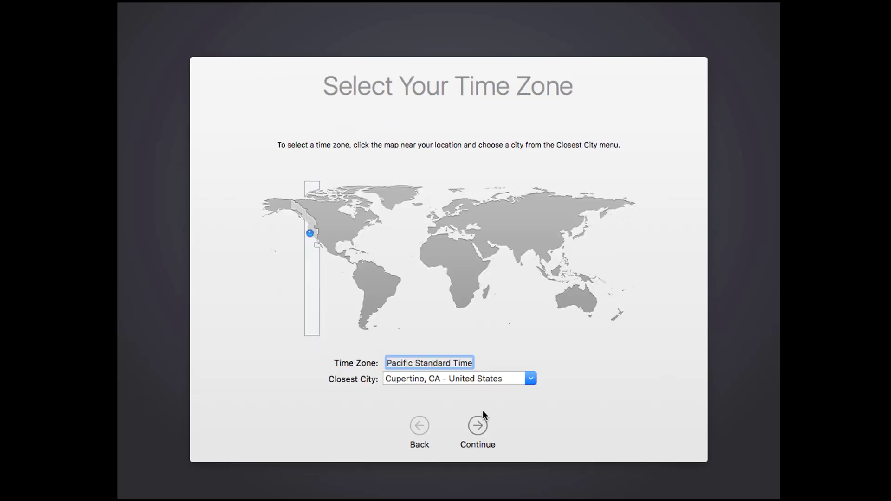
click(532, 378)
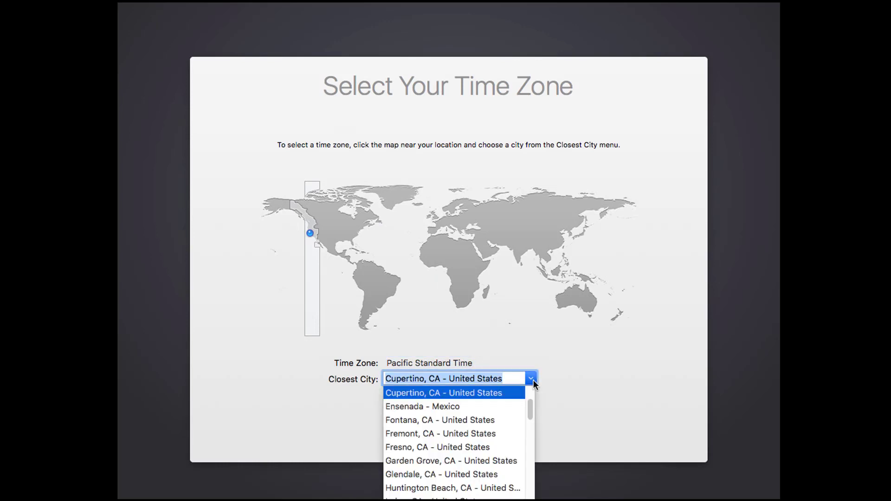
scroll(533, 413, down, 5)
drag(536, 420, 521, 481)
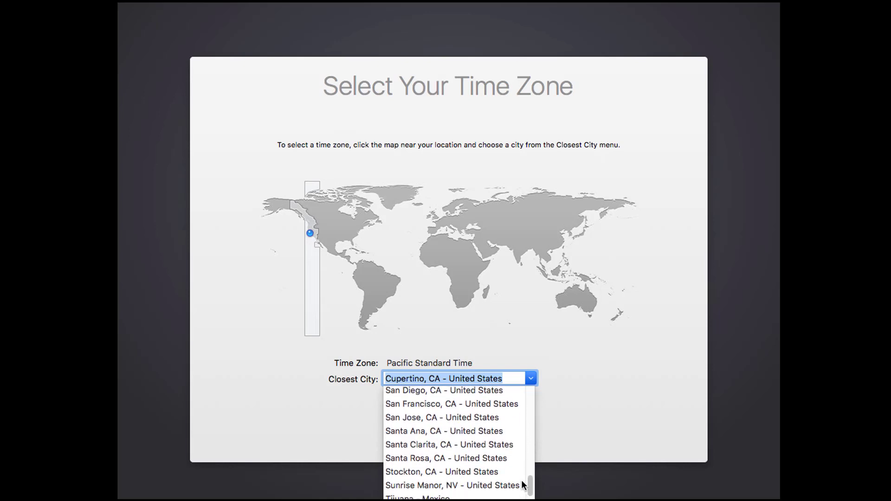
click(484, 405)
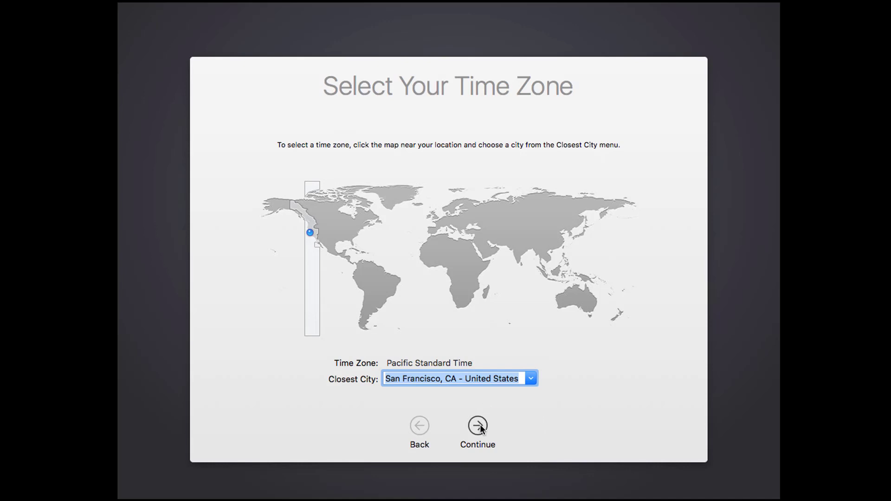
- Accept the time zone, turn off sending diagnostics and usage data, and finish setup
click(478, 425)
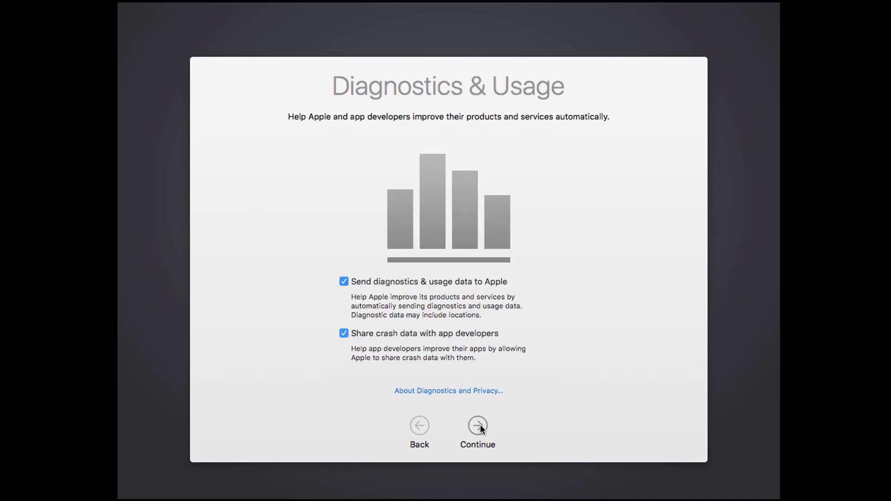
click(344, 282)
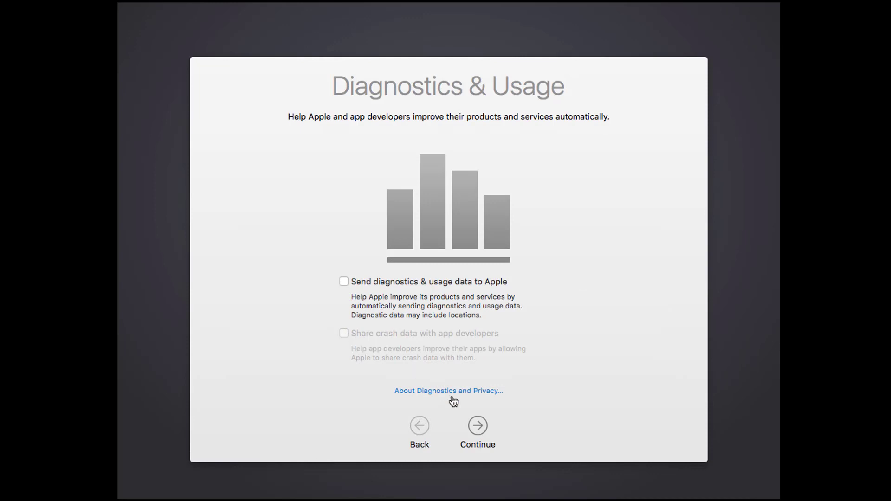
click(483, 425)
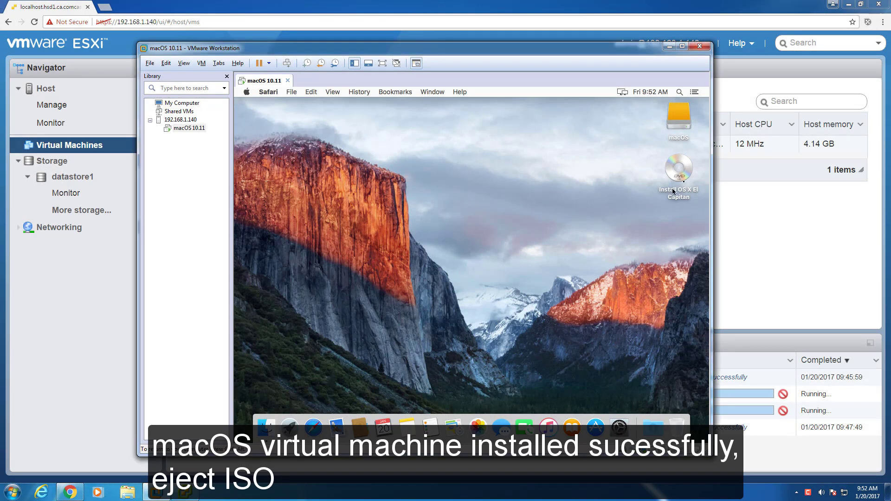
- Eject the Install OS X El Capitan disc from the Mac desktop
click(680, 172)
right_click(679, 173)
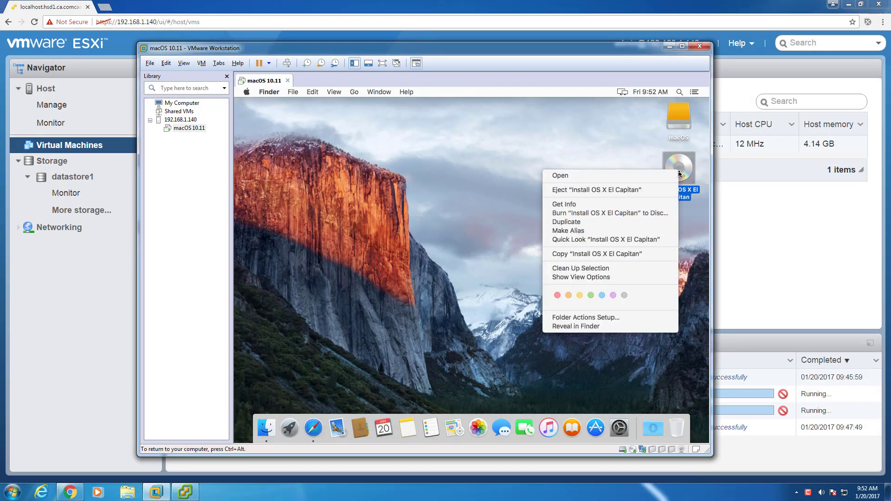
click(634, 192)
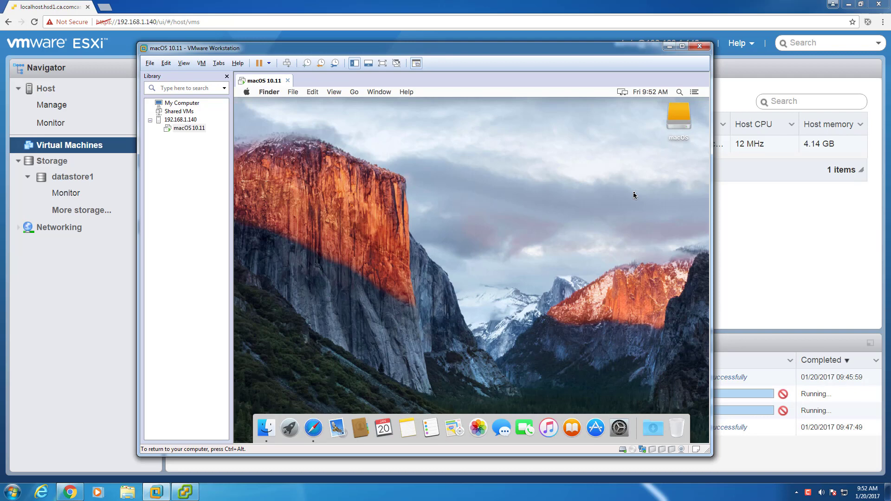
click(247, 93)
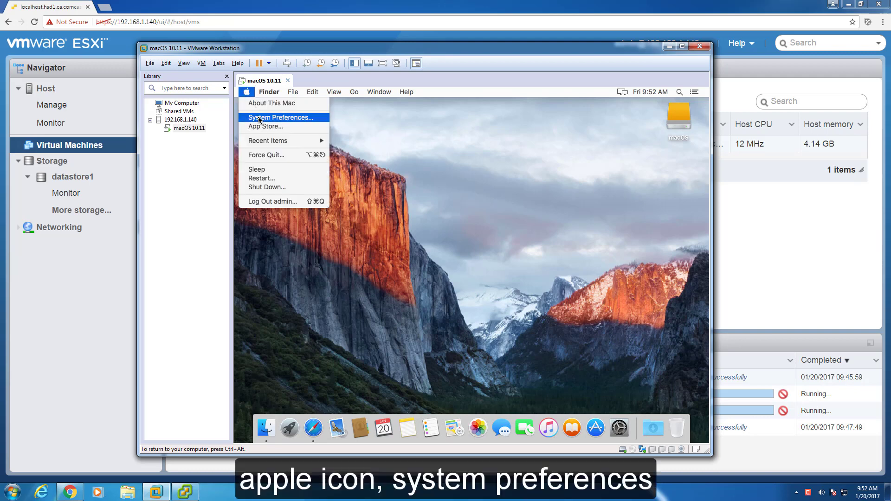
- Set the screen saver to start after Never in Desktop & Screen Saver
click(259, 119)
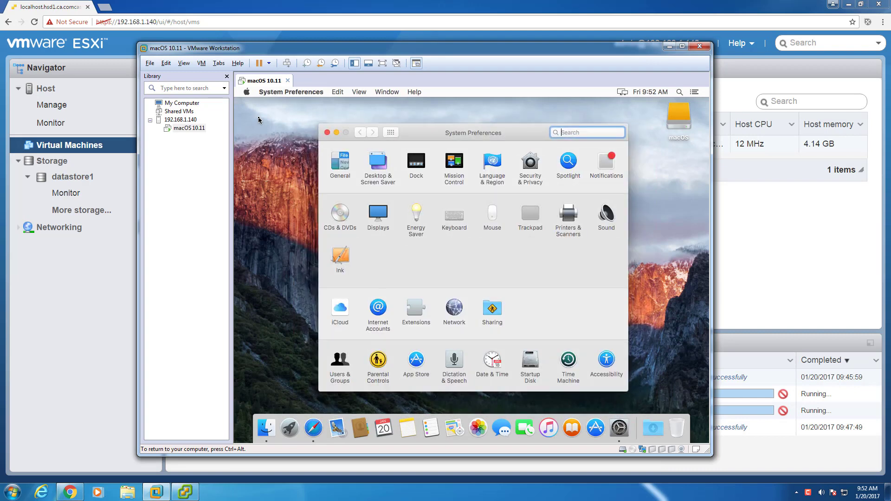
click(376, 162)
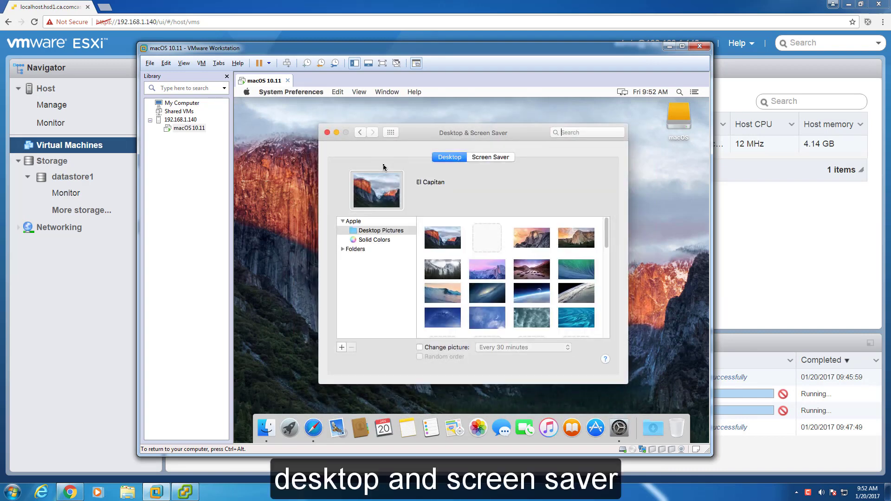
click(488, 157)
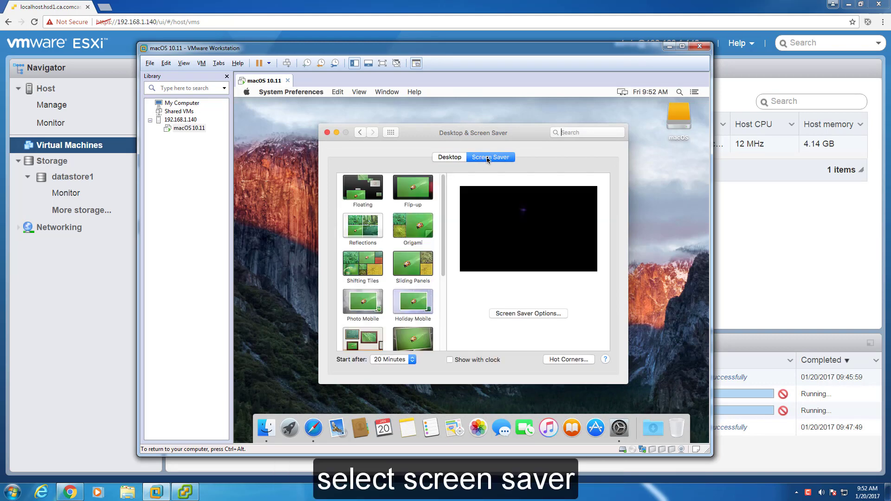
click(399, 360)
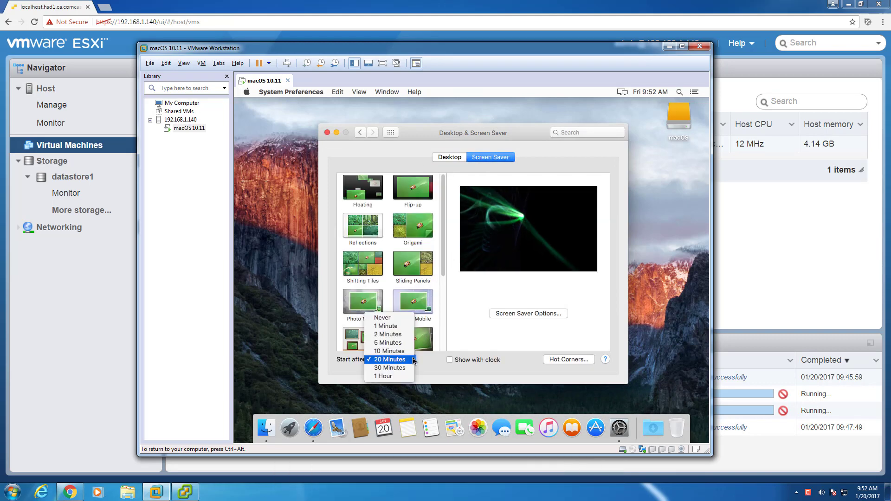
click(384, 318)
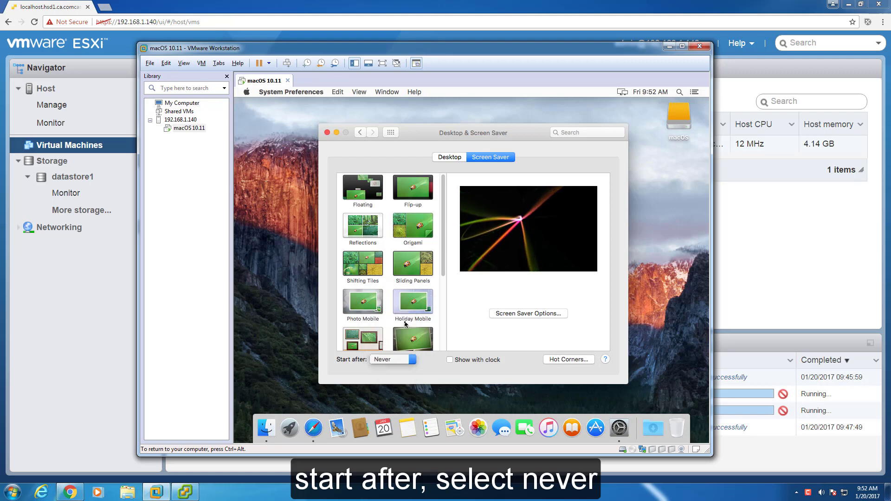
- Set computer and display sleep to Never in Energy Saver, then close System Preferences
click(391, 132)
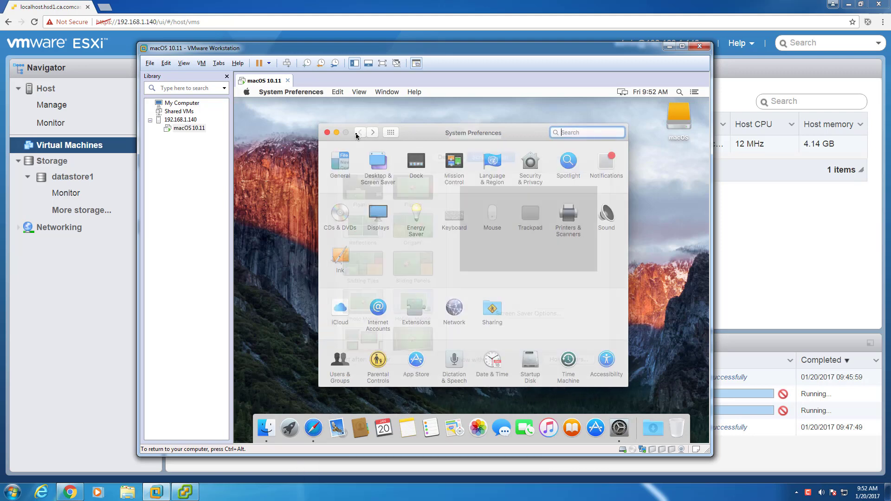
click(416, 217)
drag(444, 199, 613, 208)
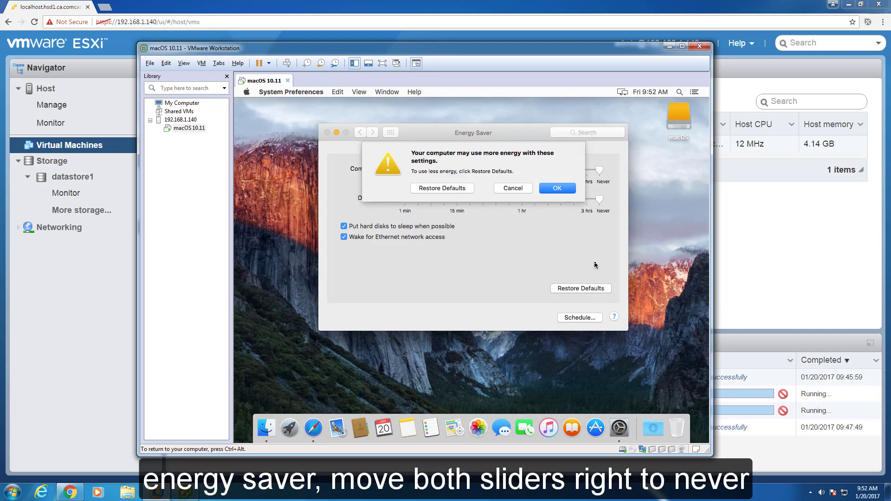
click(560, 190)
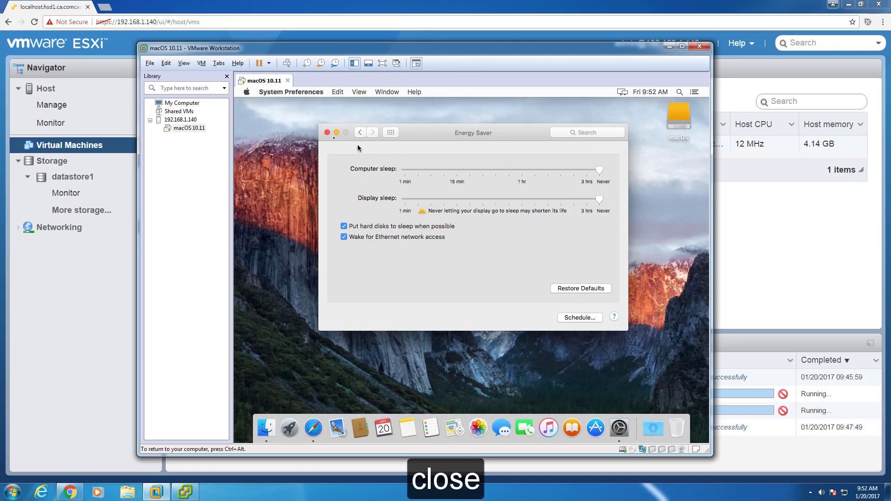
click(327, 133)
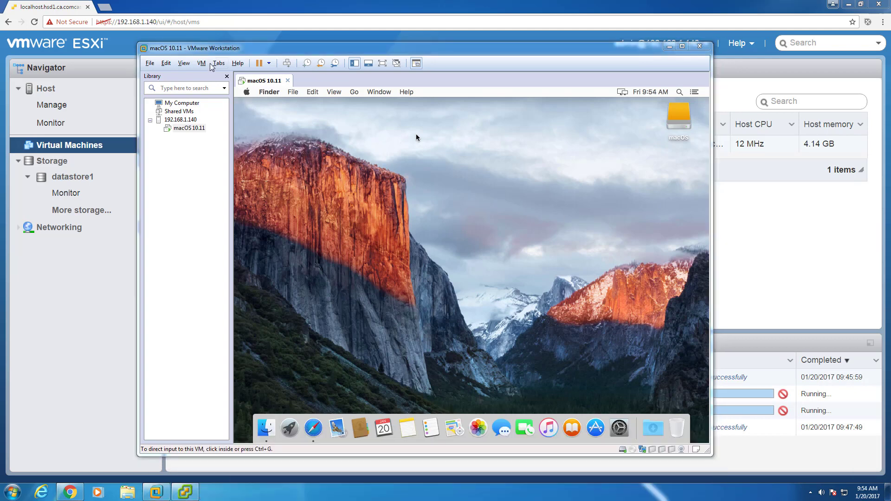
- Point the CD/DVD drive at the darwin.iso image on datastore1 and save the VM settings
click(204, 63)
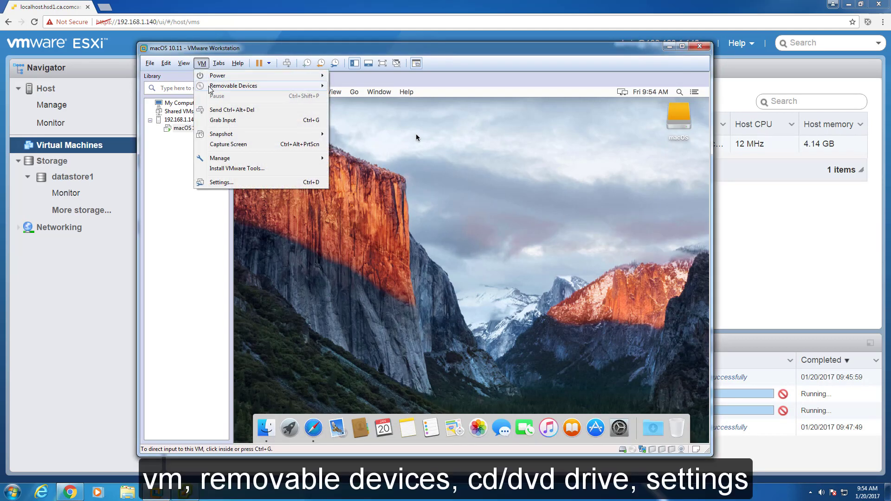
mouse_move(210, 89)
mouse_move(391, 88)
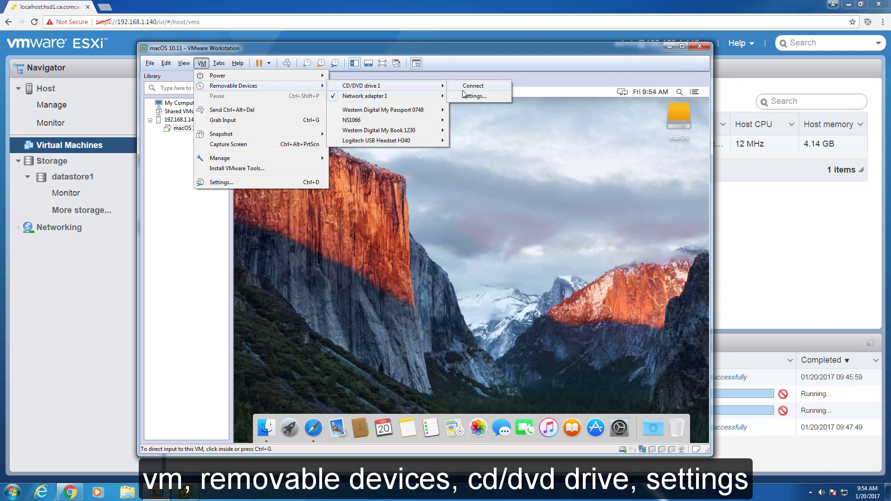
click(476, 98)
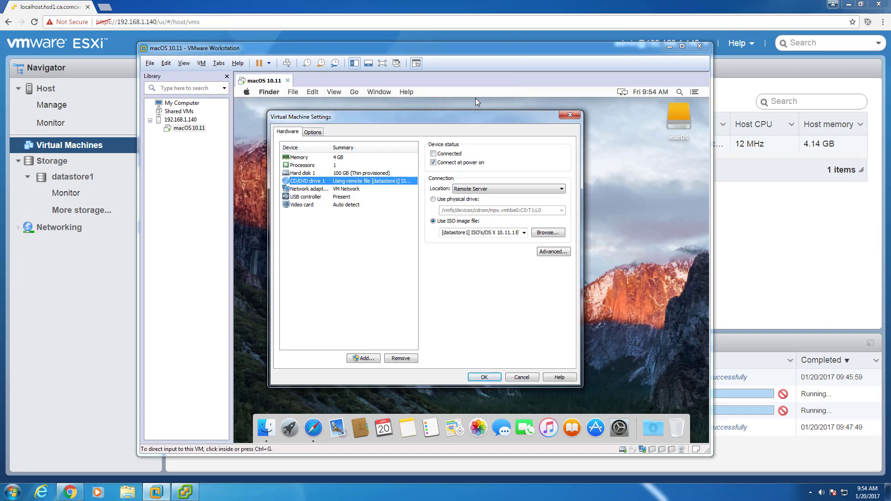
click(548, 233)
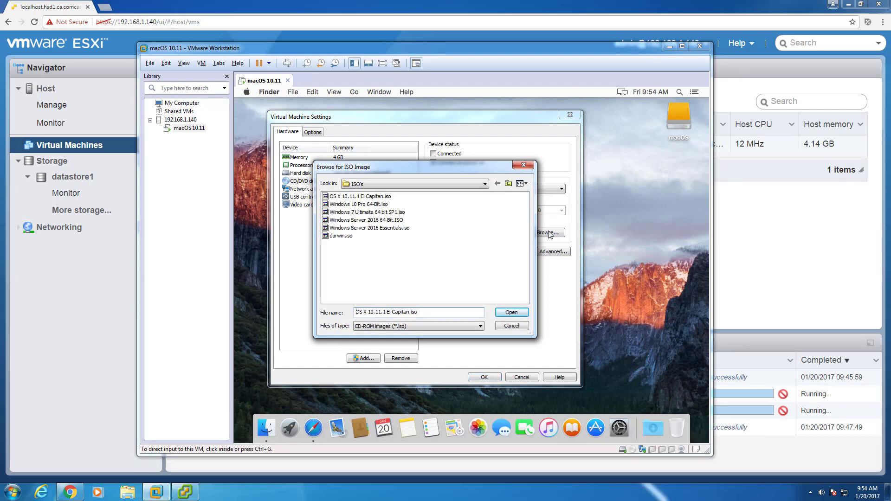
click(341, 236)
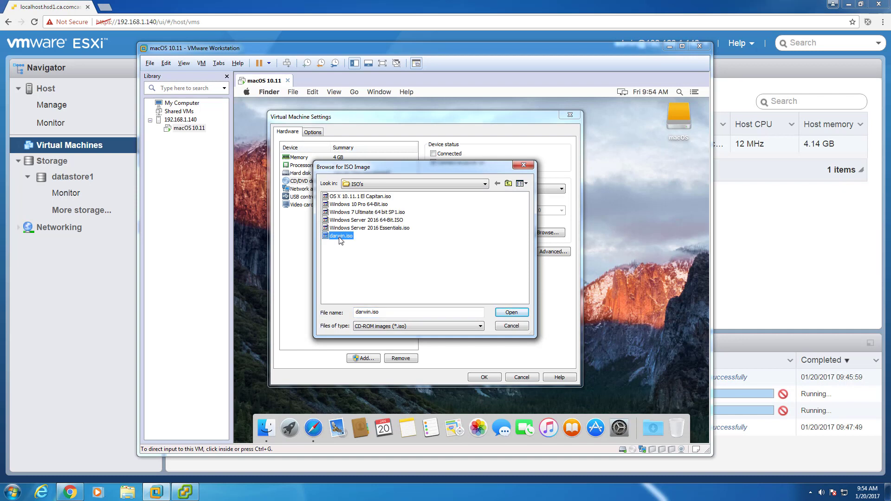
click(511, 313)
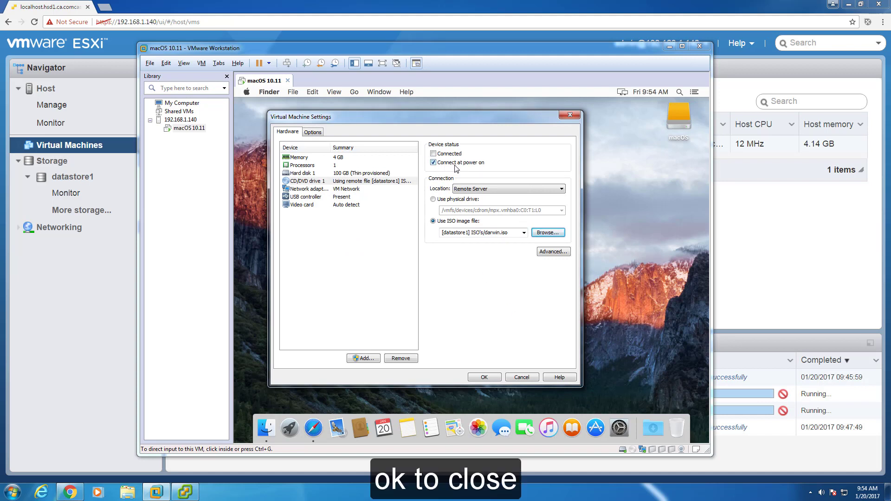
click(484, 377)
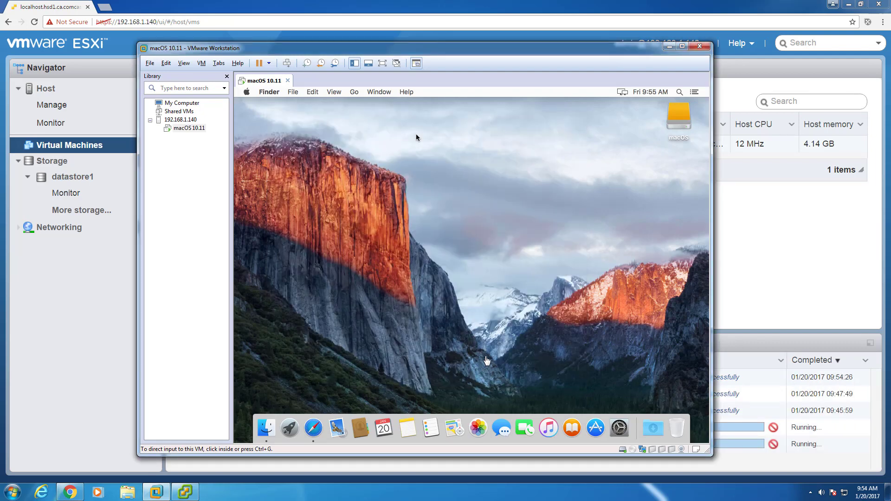
- Connect CD/DVD drive 1 to the guest and launch the Install VMware Tools package
click(202, 63)
mouse_move(279, 86)
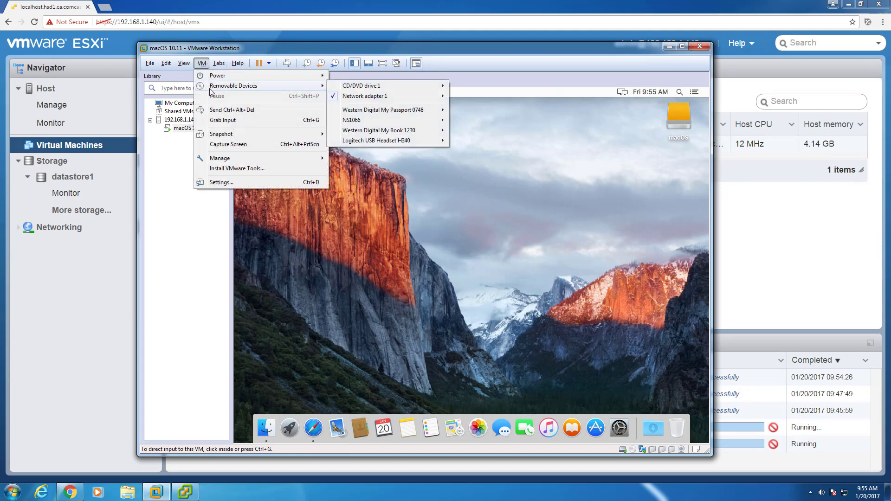
mouse_move(386, 90)
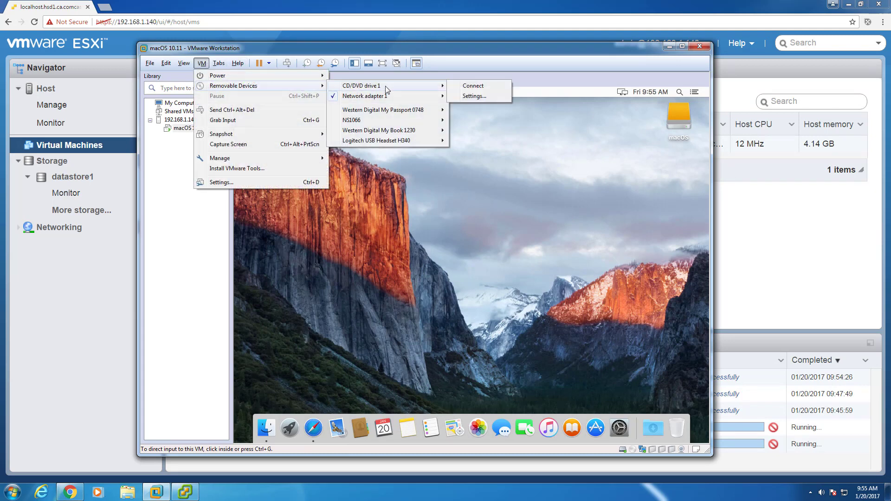
click(482, 89)
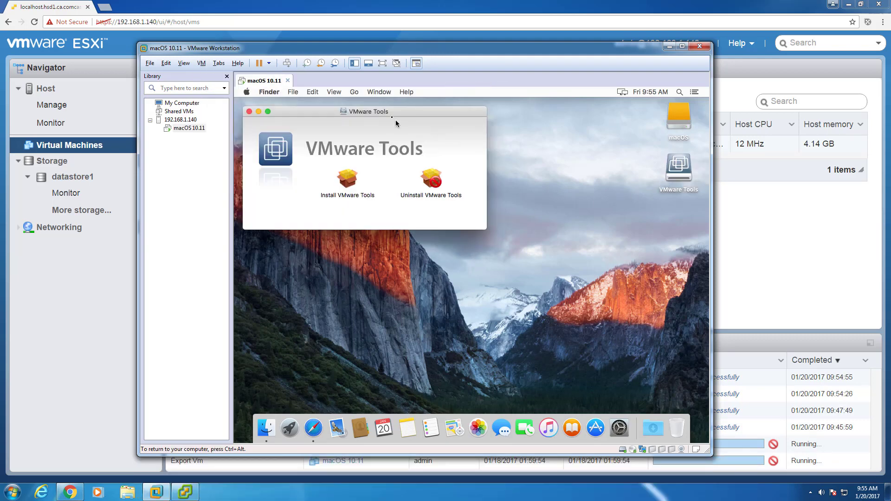
drag(392, 116, 497, 143)
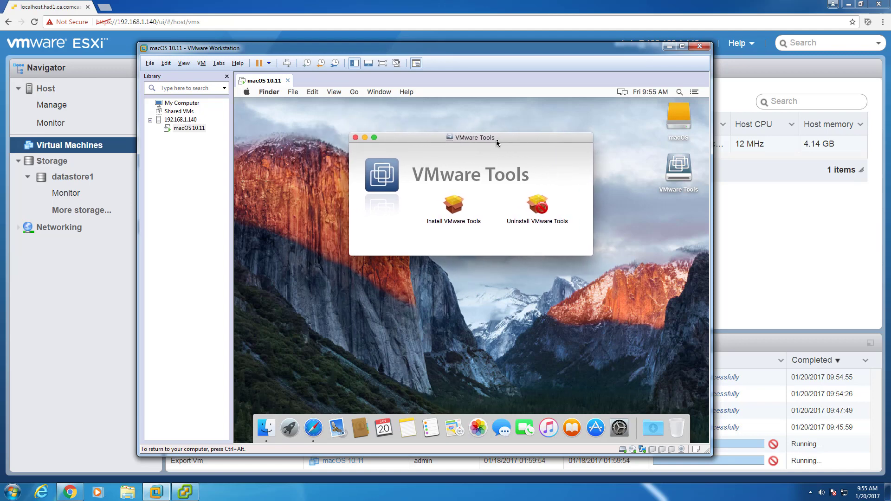
click(450, 203)
double_click(453, 208)
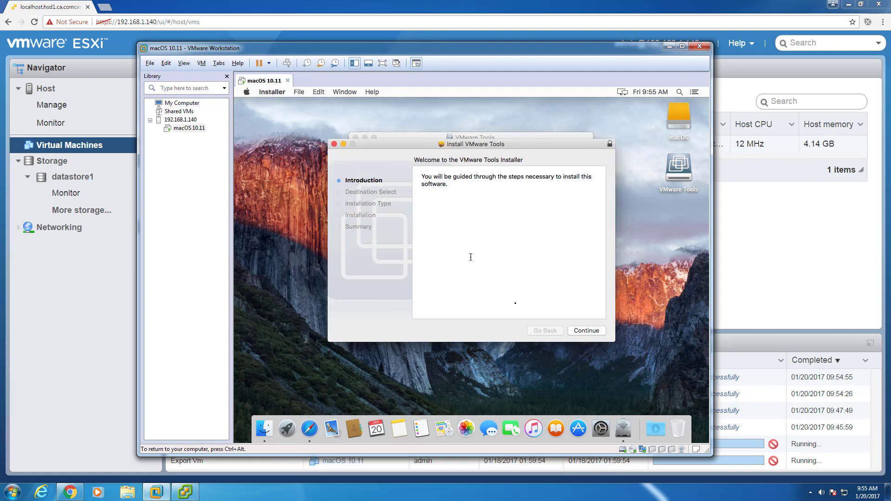
- Run the standard VMware Tools install, authorizing with the account password, and restart the guest
click(592, 334)
click(592, 335)
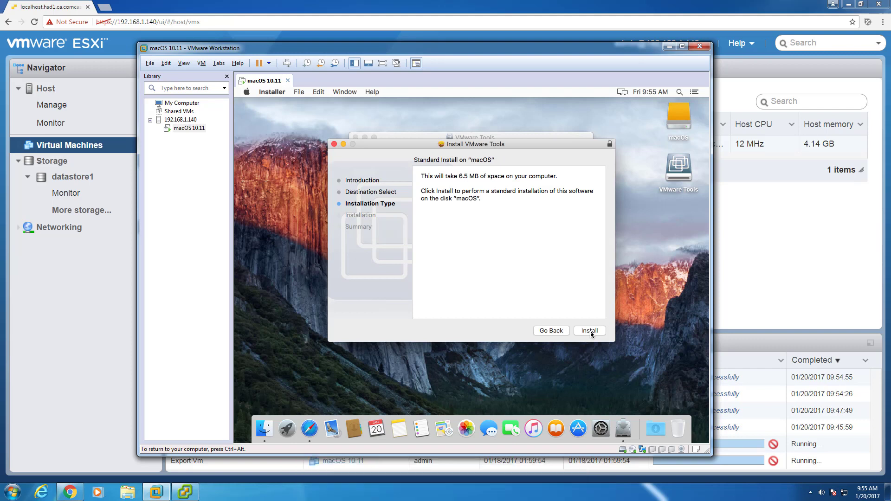
click(592, 334)
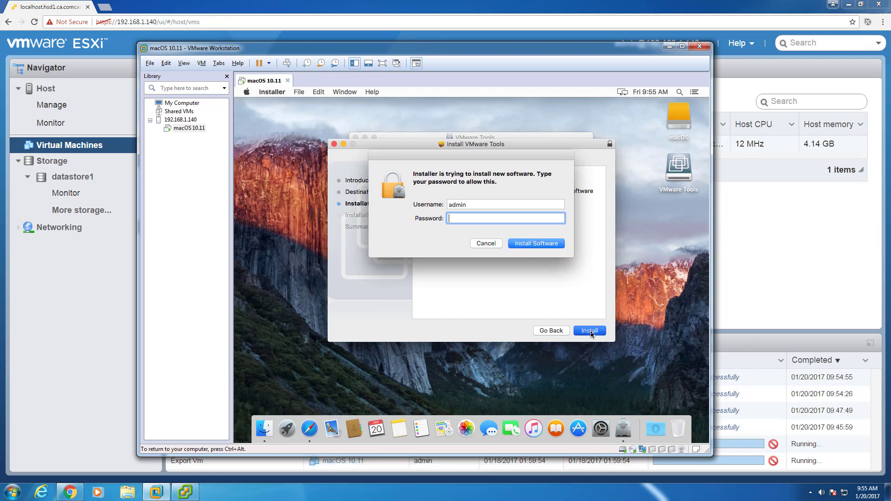
text(**********)
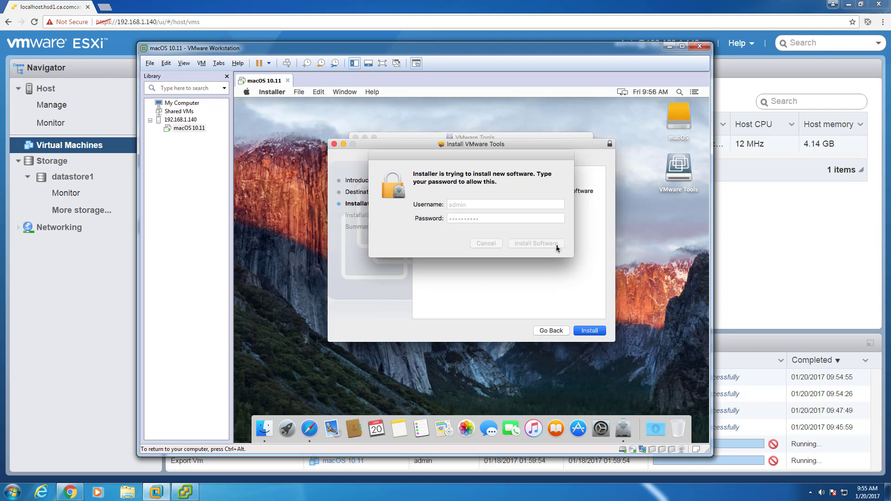
click(557, 246)
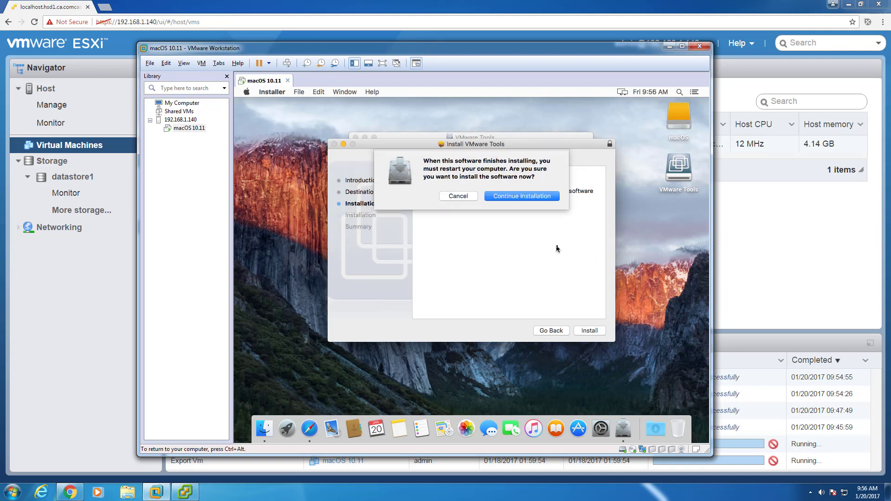
click(552, 196)
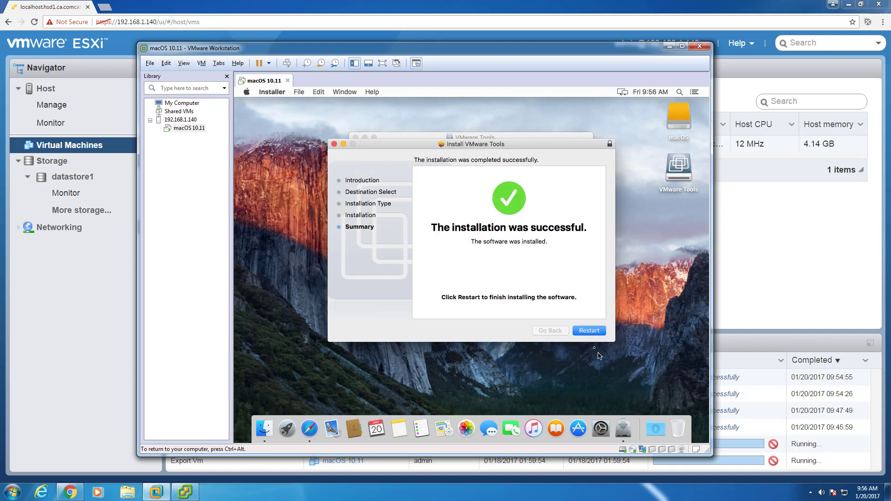
click(590, 331)
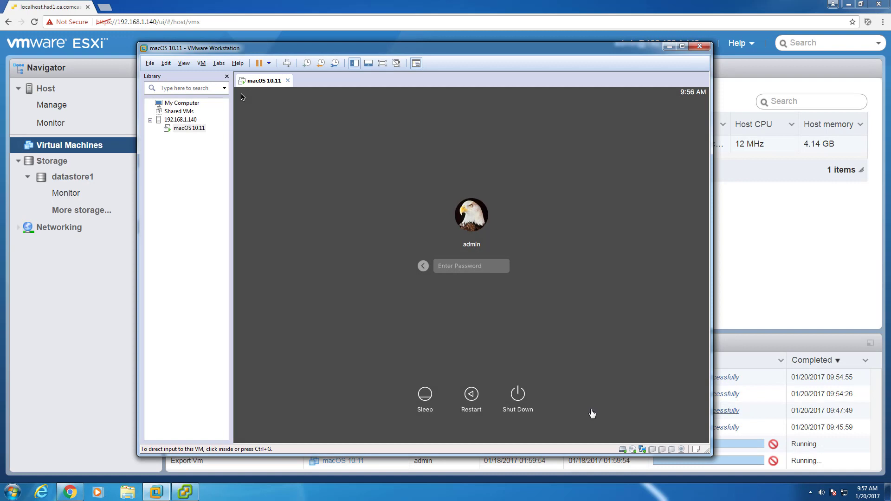
- Shut down the macOS guest from its login screen so the VM powers off
click(518, 394)
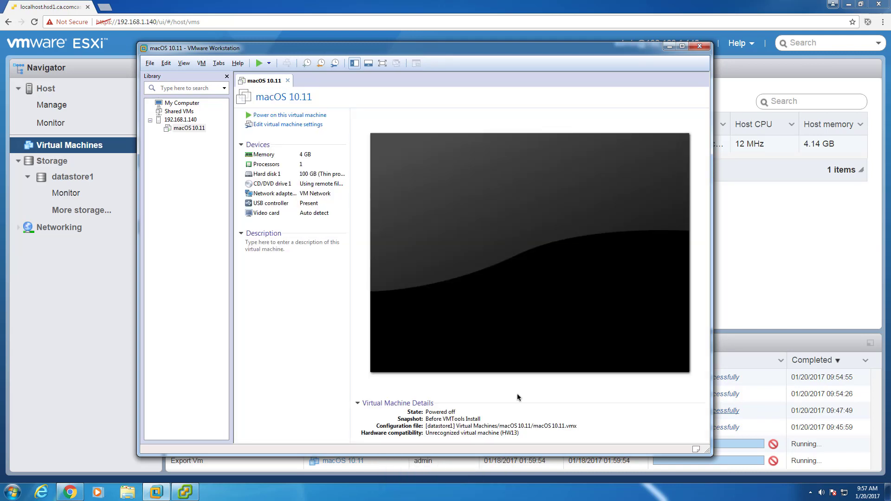
- Turn off Connect at power on for CD/DVD drive 1
click(281, 130)
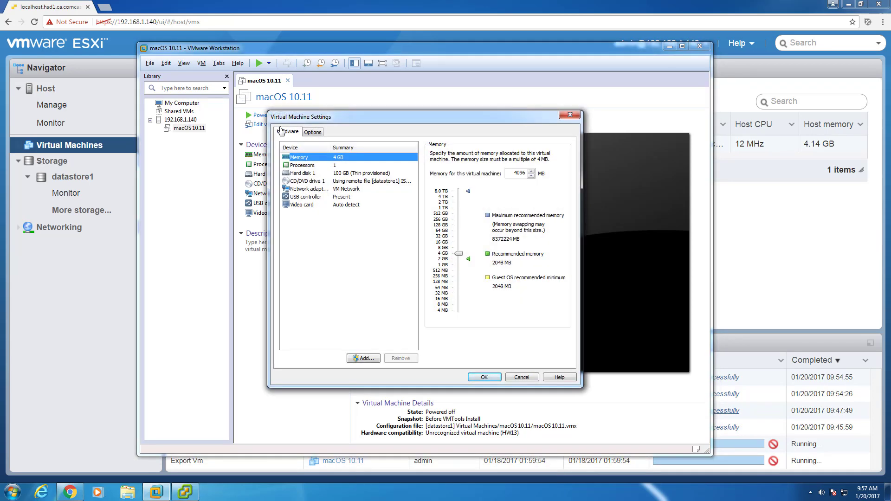
click(316, 182)
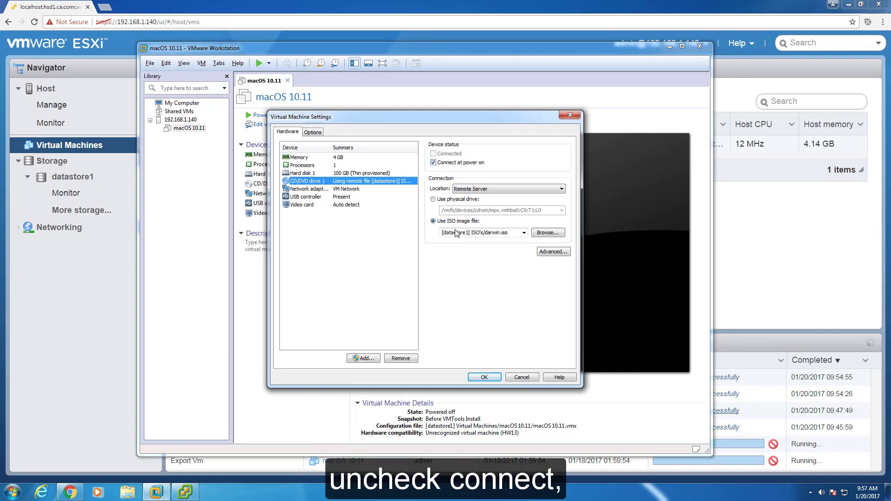
click(433, 163)
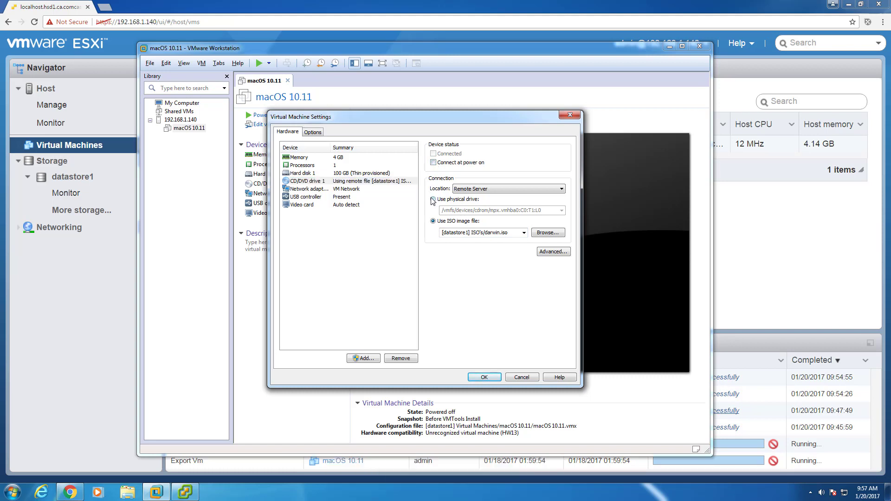
- Enable 3D graphics acceleration with 128 MB graphics memory and save the settings
click(294, 205)
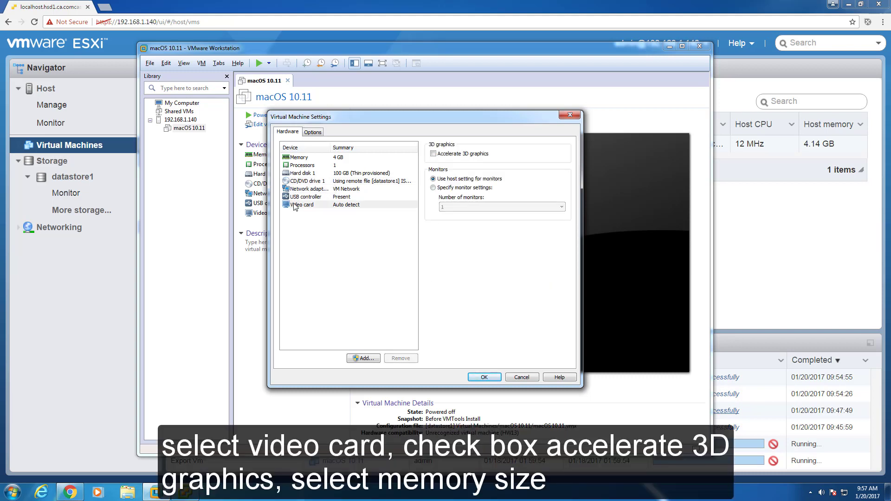
click(434, 155)
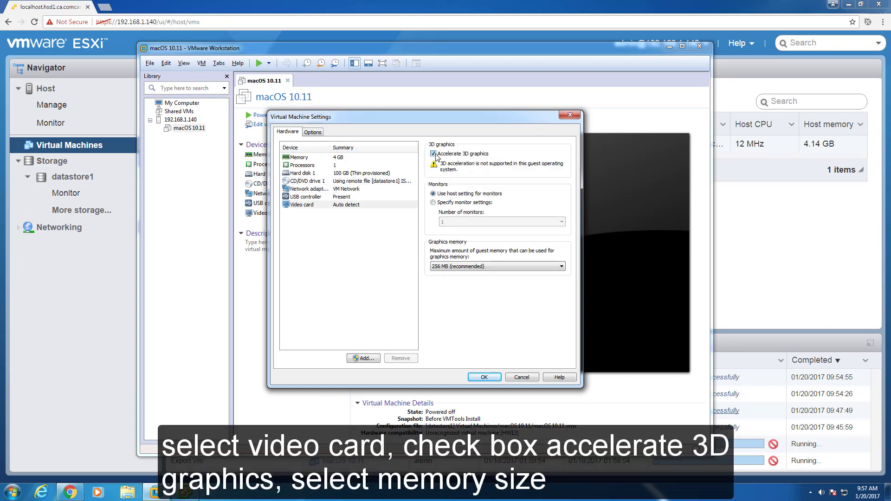
click(443, 266)
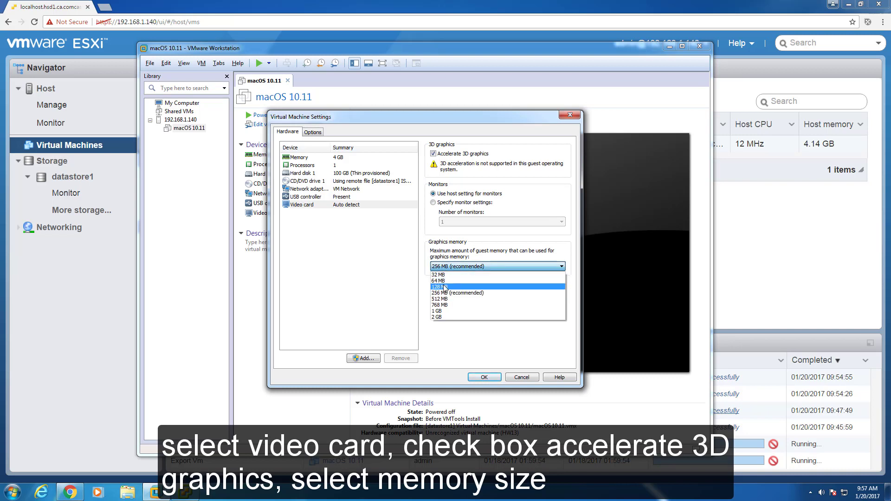
click(444, 287)
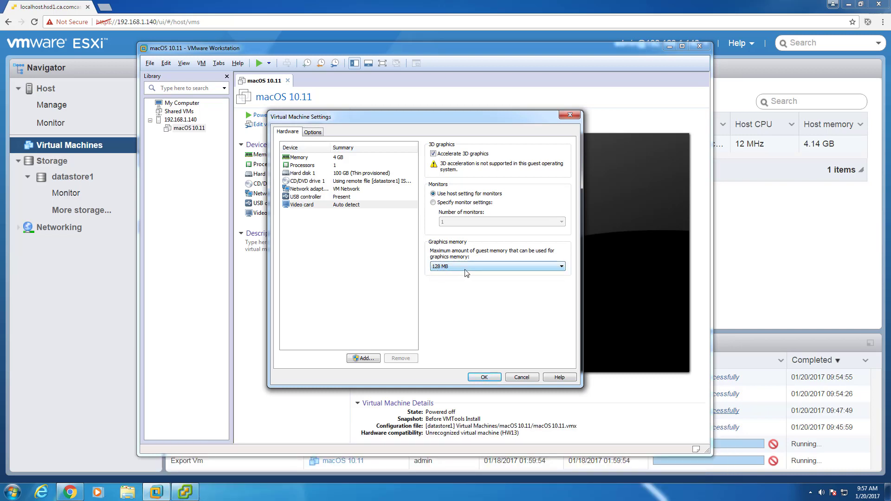
click(489, 379)
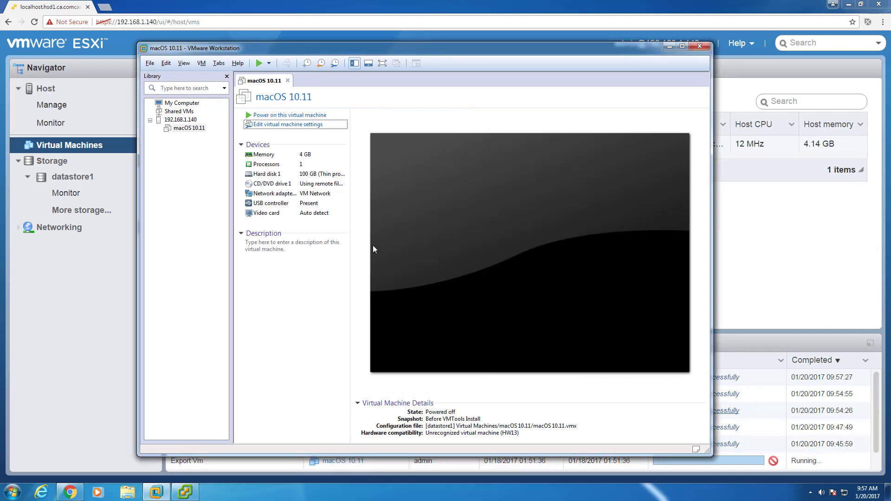
- Power on the macOS VM and log in with the account password to reach the El Capitan desktop
click(294, 115)
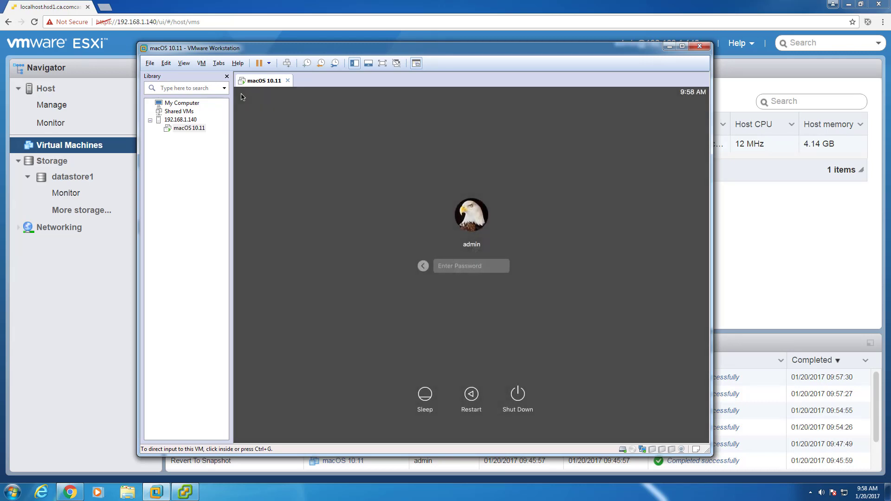
click(487, 267)
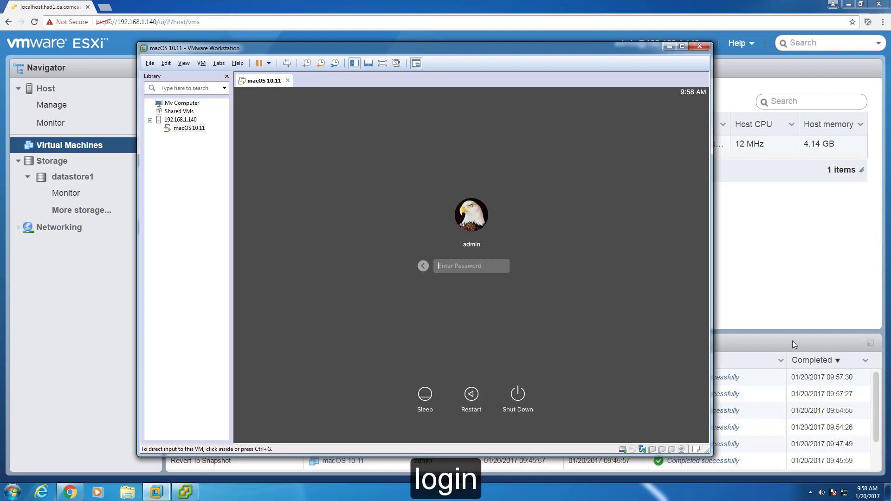
text(••••••••)
key(Return)
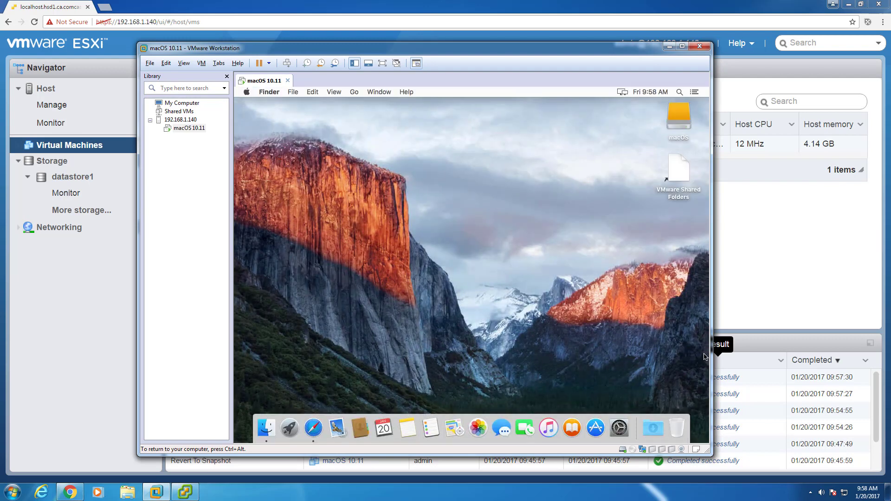
- Open the guest's Display preferences from the Apple menu and choose a Scaled resolution
click(247, 93)
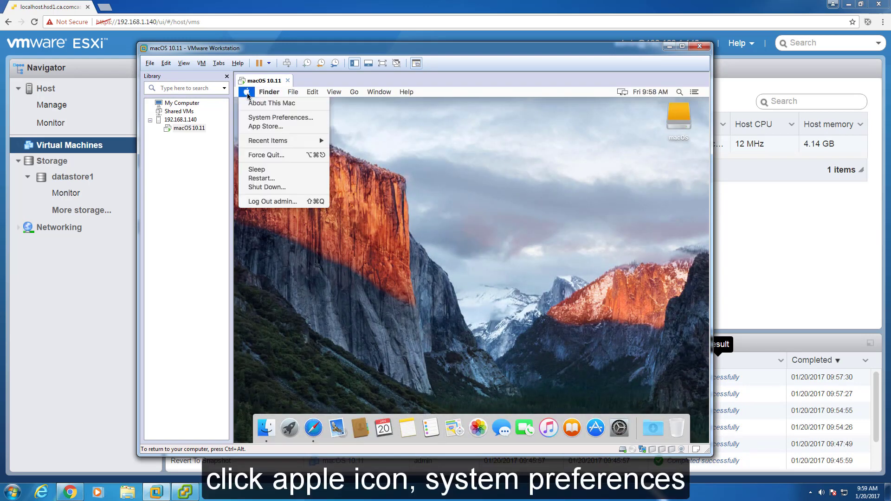
click(259, 118)
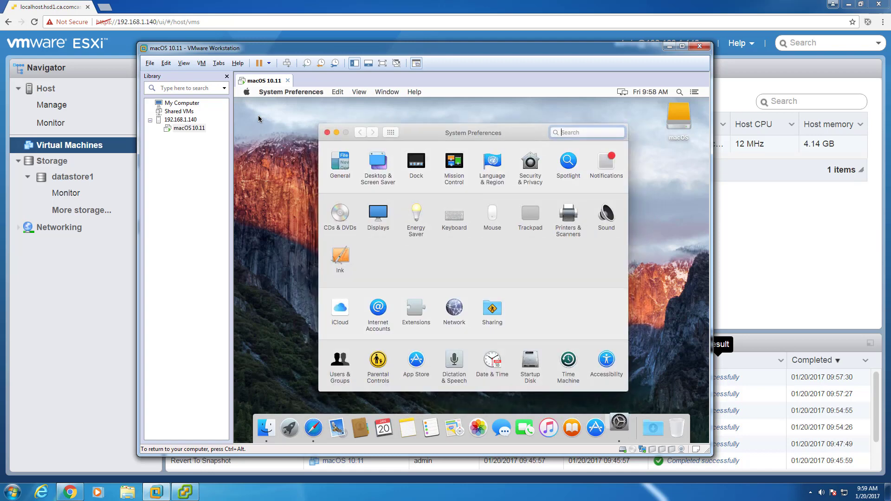
click(377, 214)
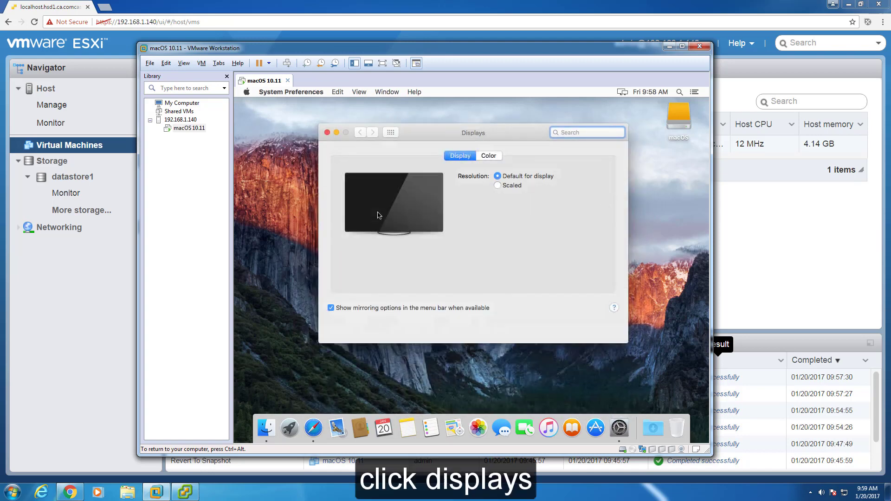
click(498, 187)
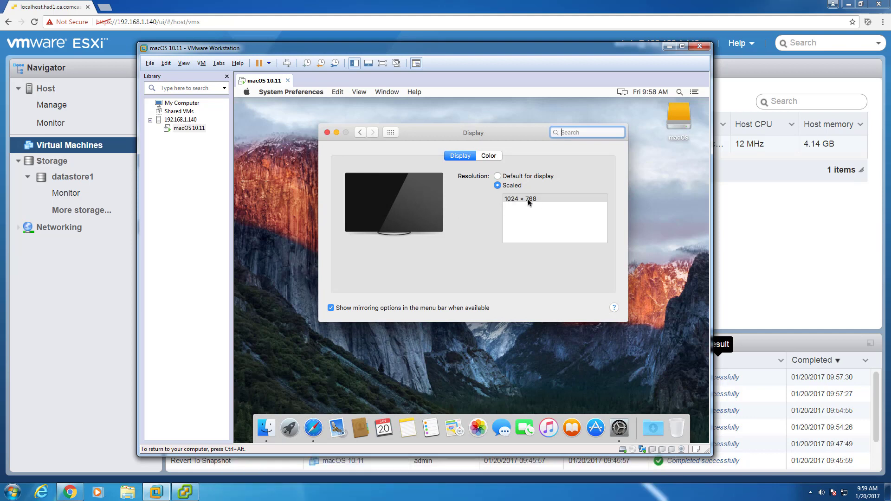
- Switch the VM to full screen, confirm the 1920 × 1080 resolution entry, and close Display preferences
click(187, 65)
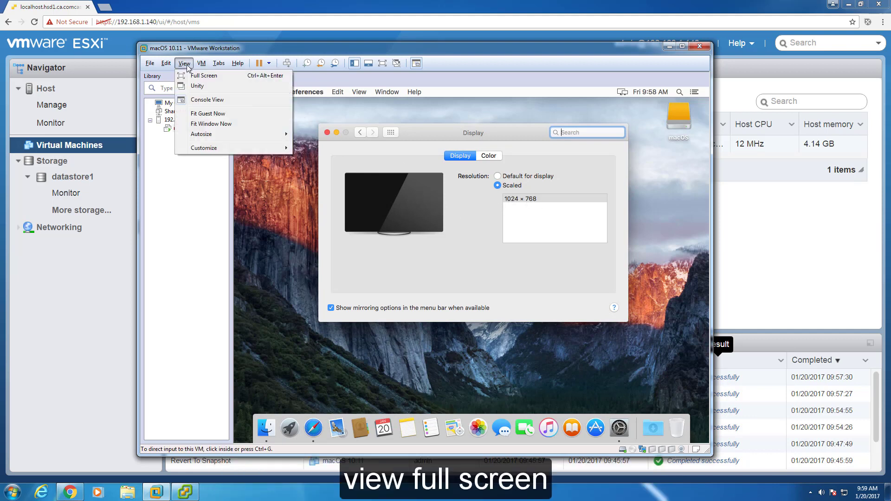
click(191, 76)
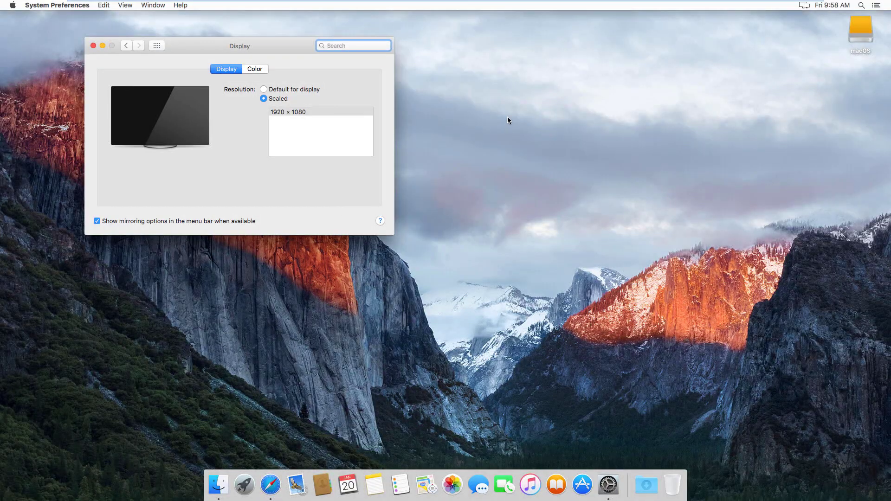
drag(288, 45, 509, 130)
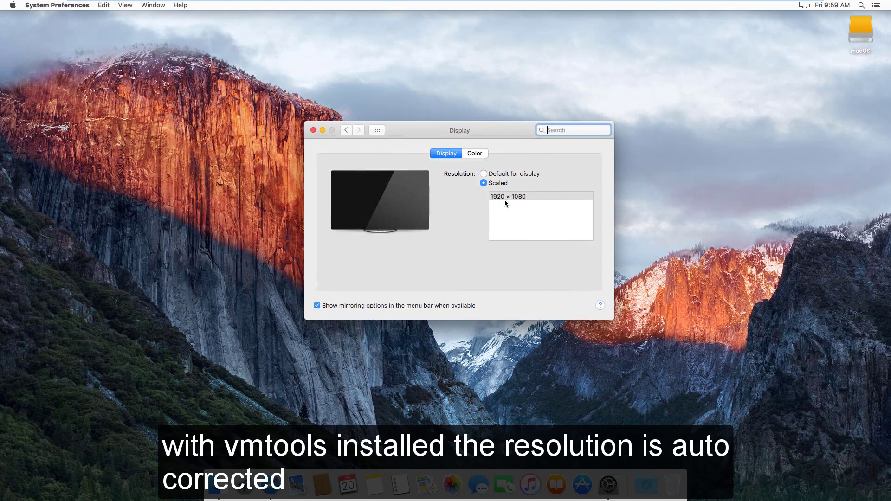
click(502, 198)
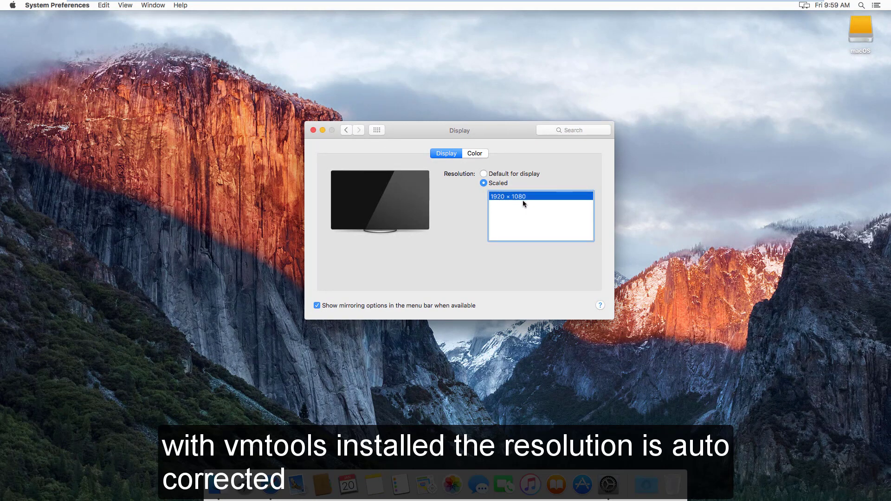
click(508, 210)
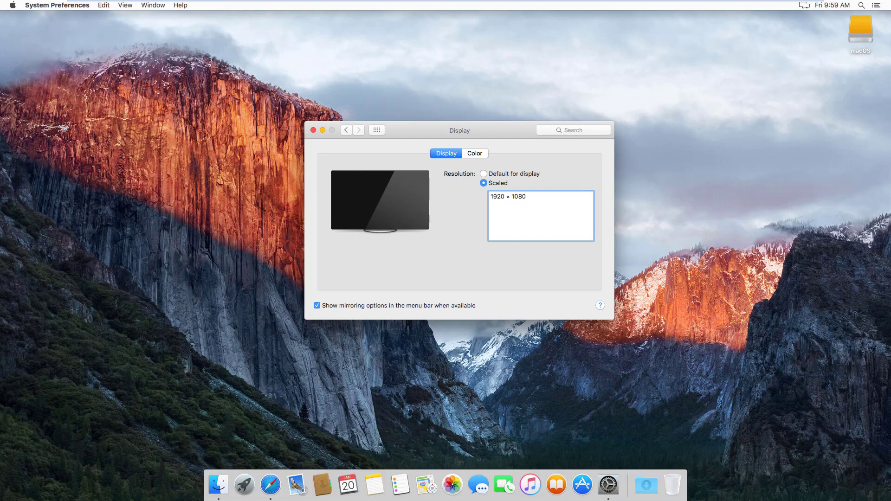
click(314, 130)
click(12, 5)
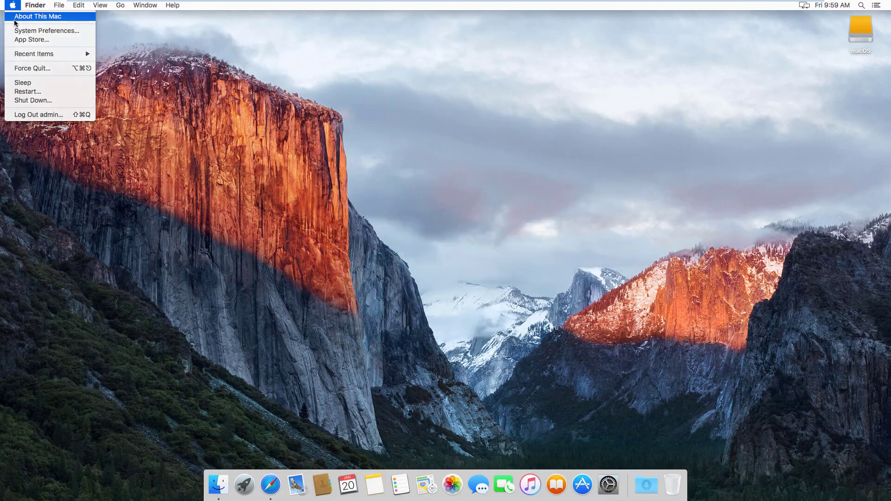
click(15, 19)
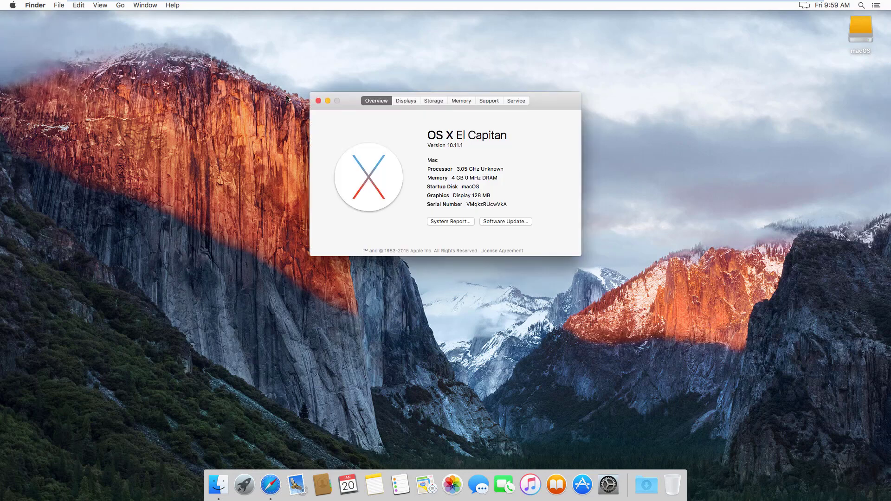
click(414, 101)
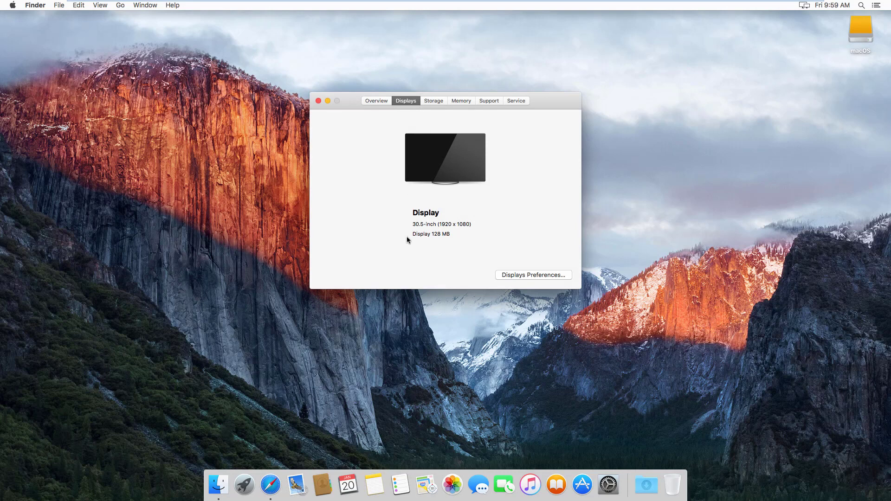
drag(450, 234, 412, 233)
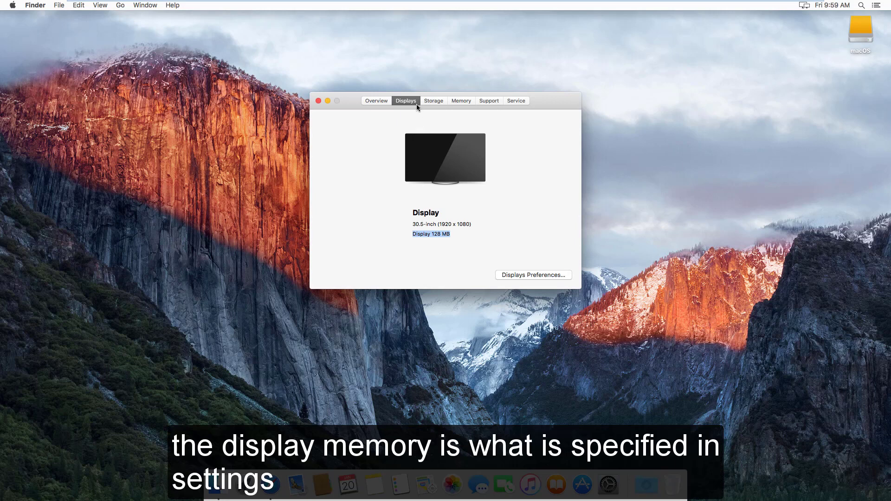
click(377, 101)
click(317, 101)
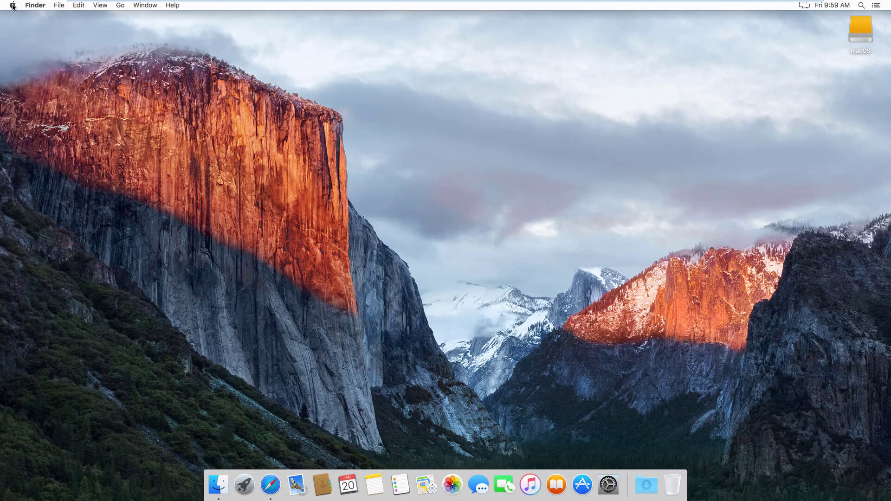
- Exit full screen in VMware Workstation and return input to the macOS guest window
click(135, 6)
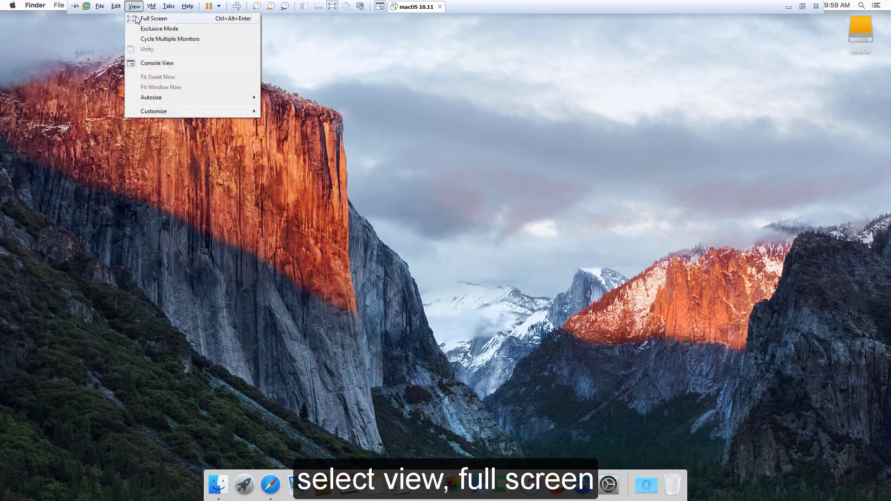
click(137, 18)
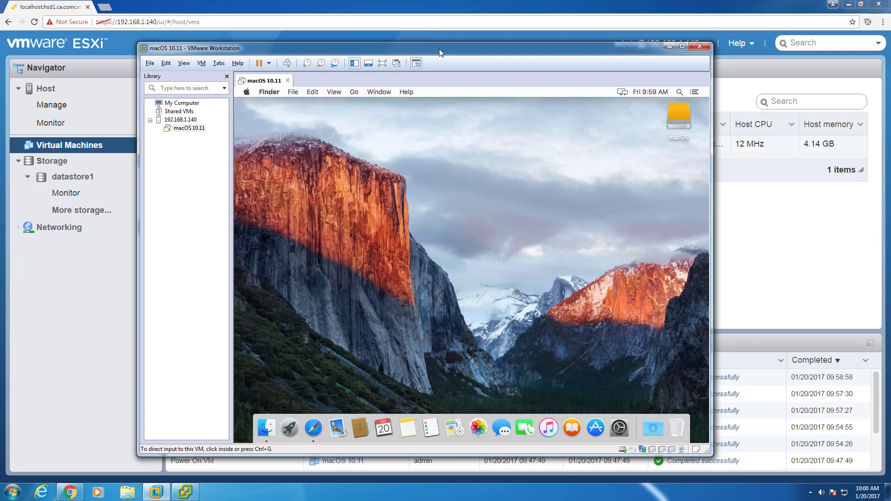
click(427, 230)
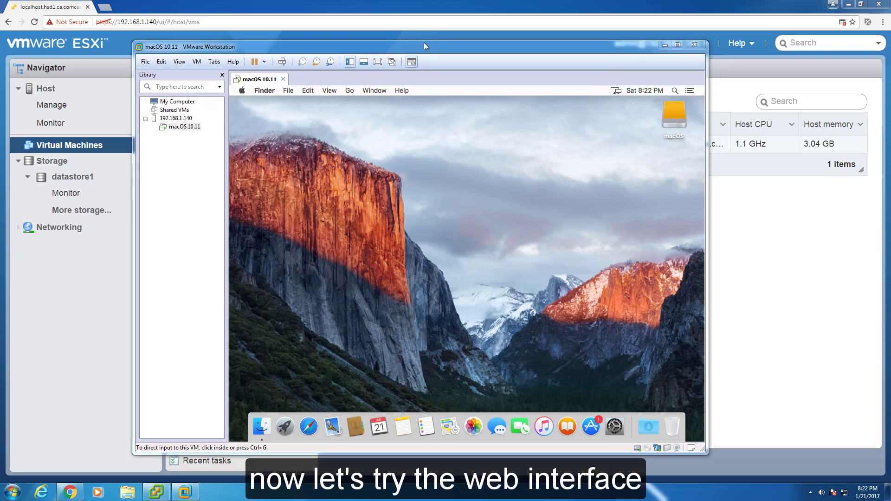
- Open the macOS 10.11 VM's console in a new browser window and maximize it
click(438, 2)
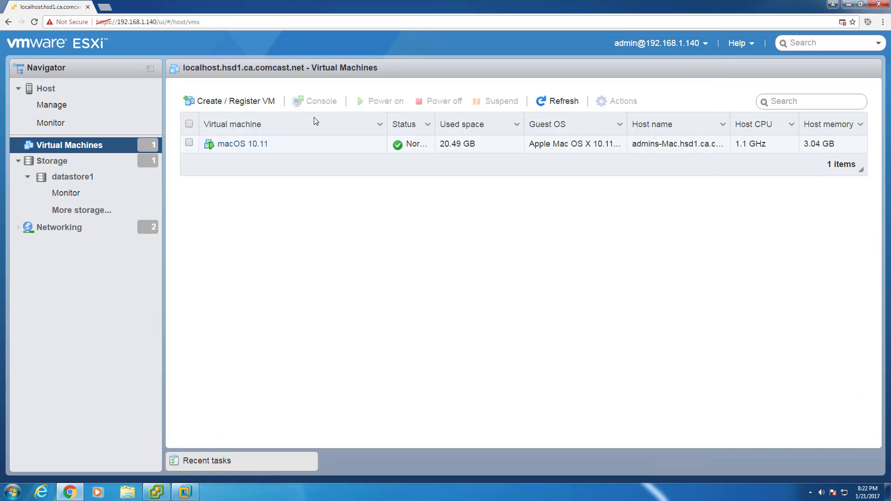
right_click(245, 148)
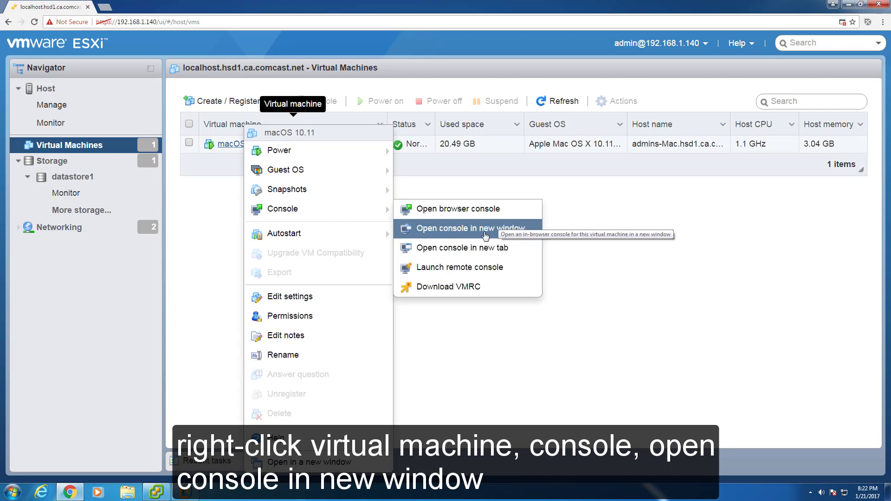
click(464, 229)
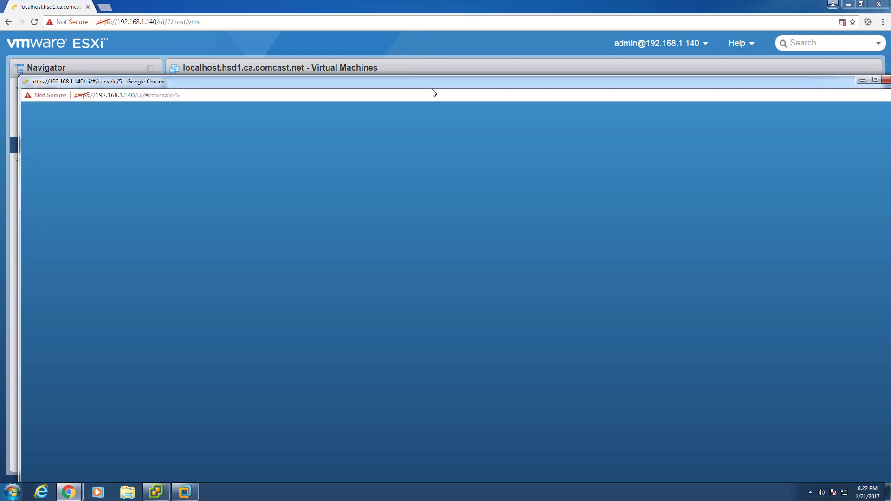
drag(433, 84, 420, 1)
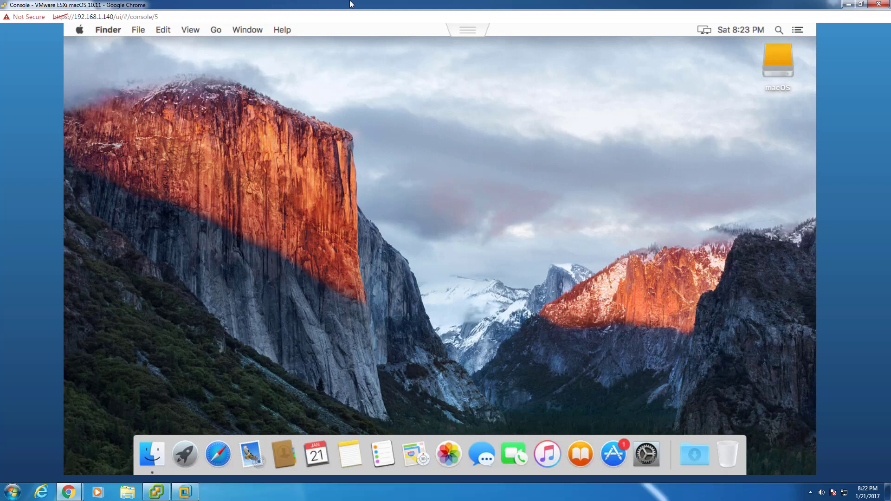
- Restore the console window from maximized, then narrow it and move it left
click(861, 4)
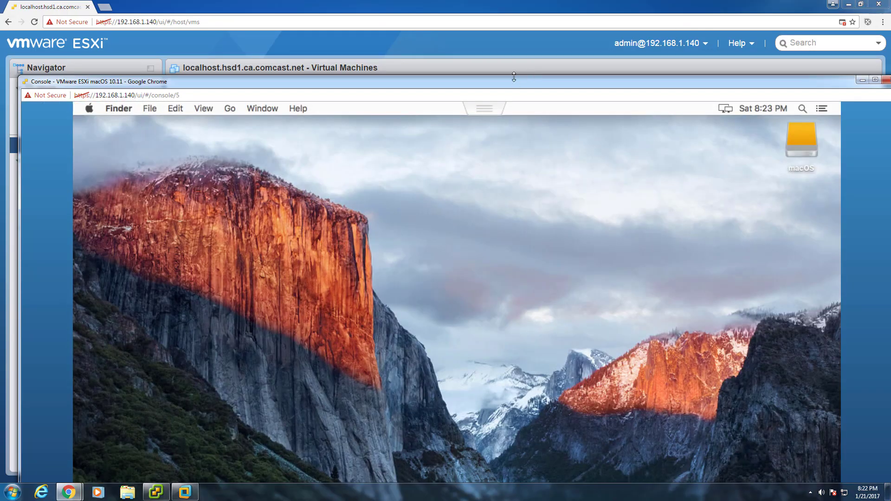
drag(483, 89, 452, 32)
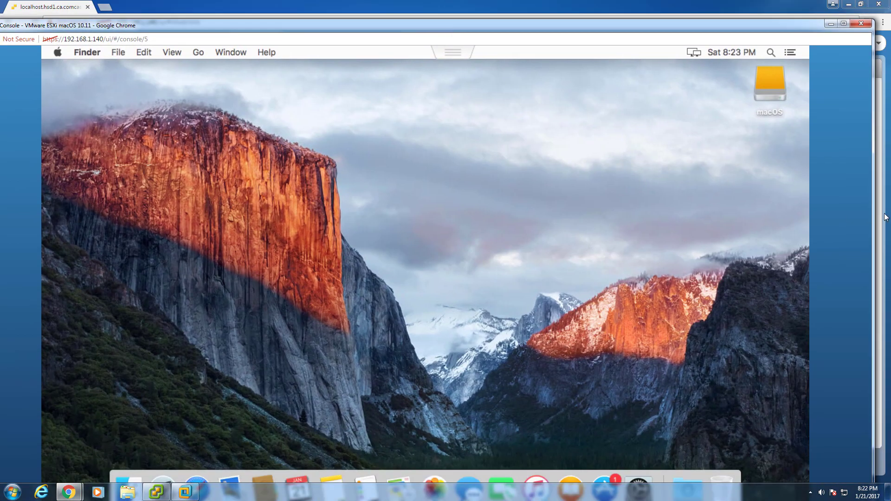
drag(873, 215, 805, 218)
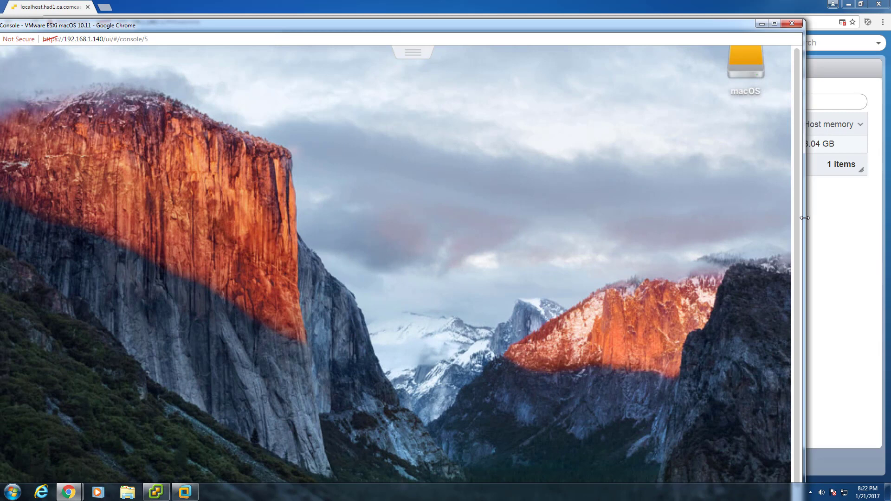
drag(487, 29, 534, 12)
drag(99, 6, 65, 3)
- Zoom the console page to 175%, then shrink it past 125% until the desktop fits
click(9, 8)
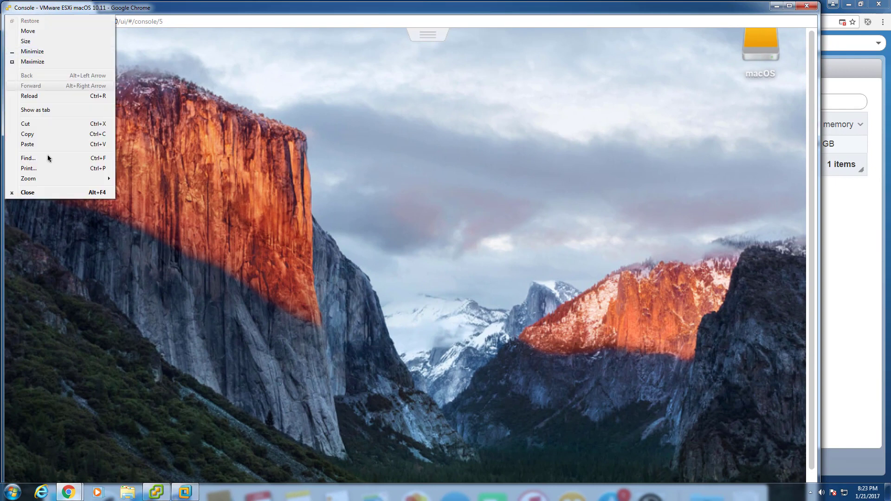
mouse_move(48, 182)
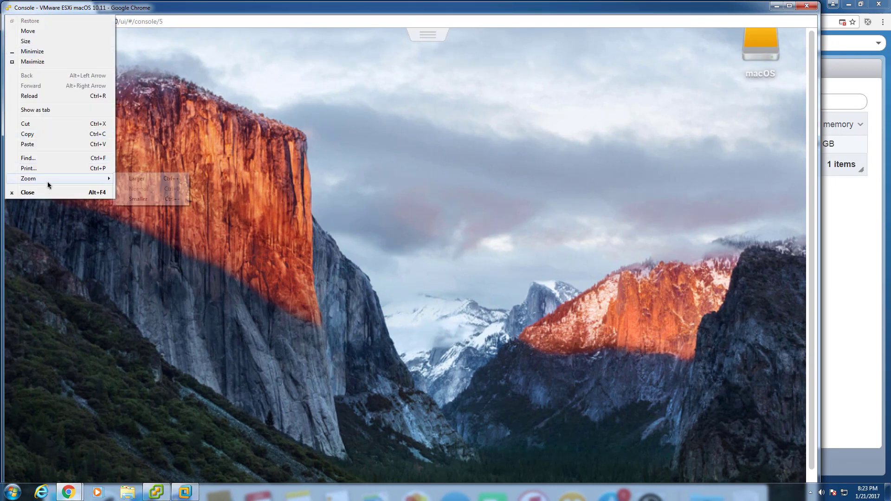
click(145, 181)
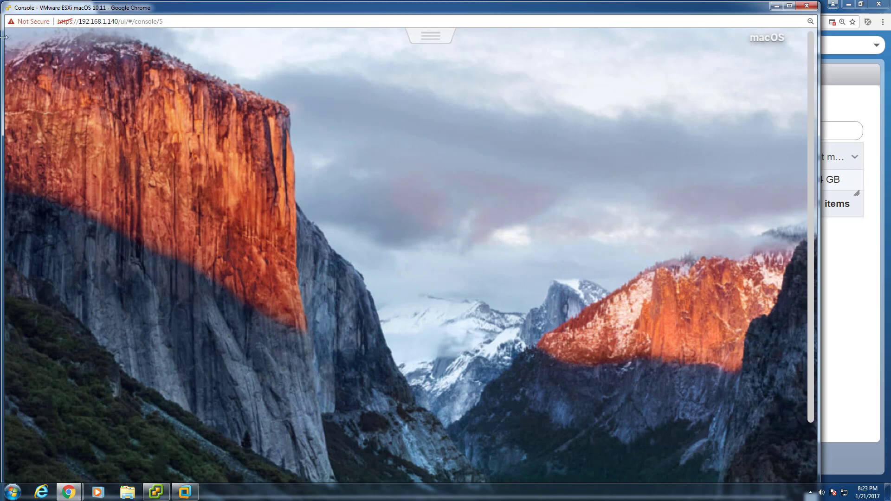
click(9, 8)
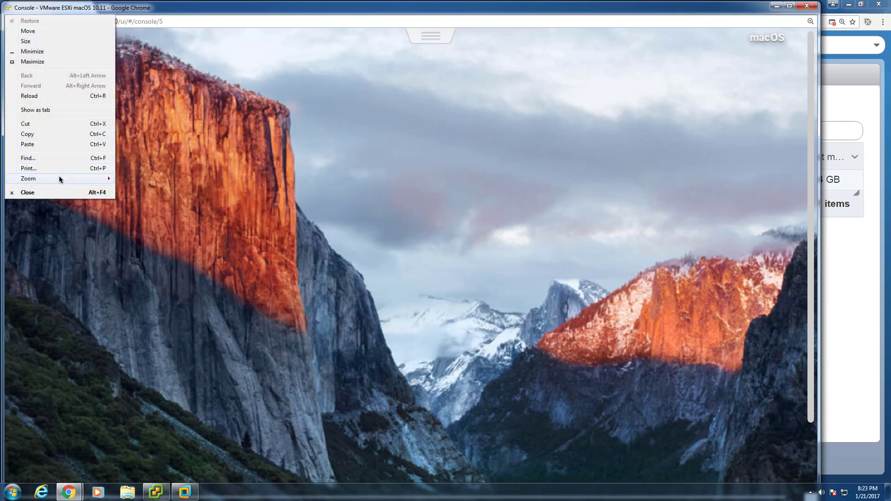
click(149, 198)
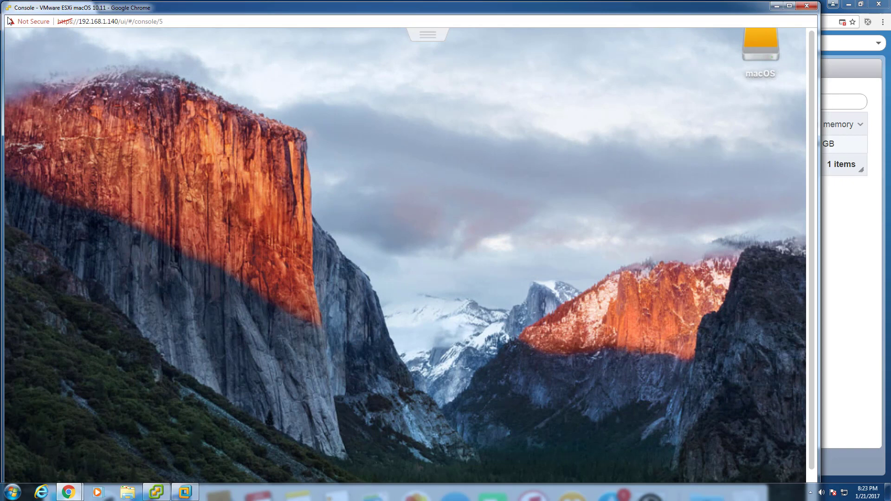
click(9, 8)
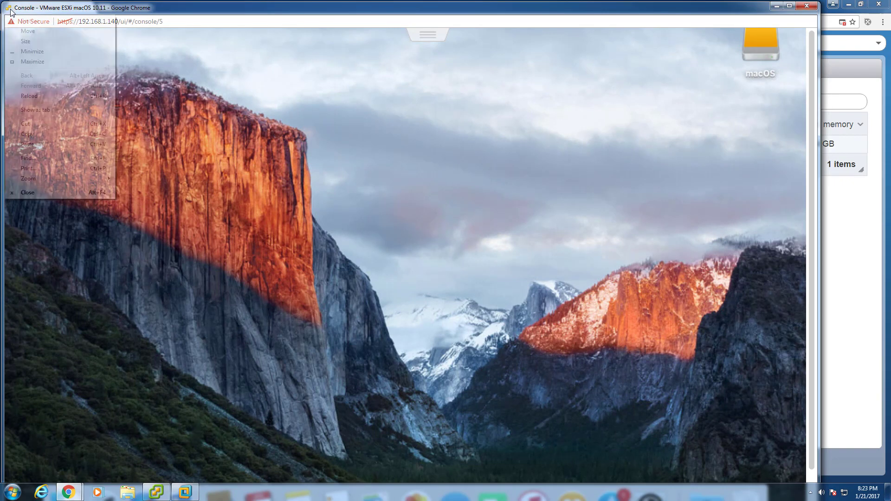
mouse_move(60, 179)
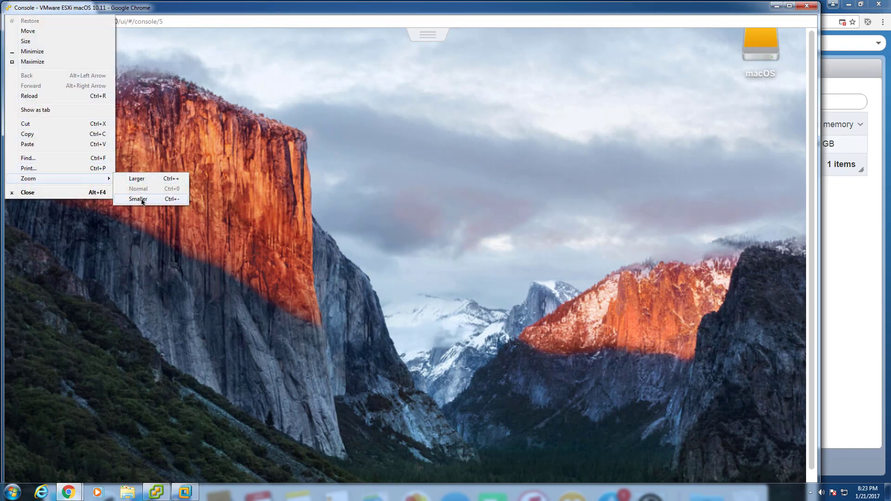
click(139, 199)
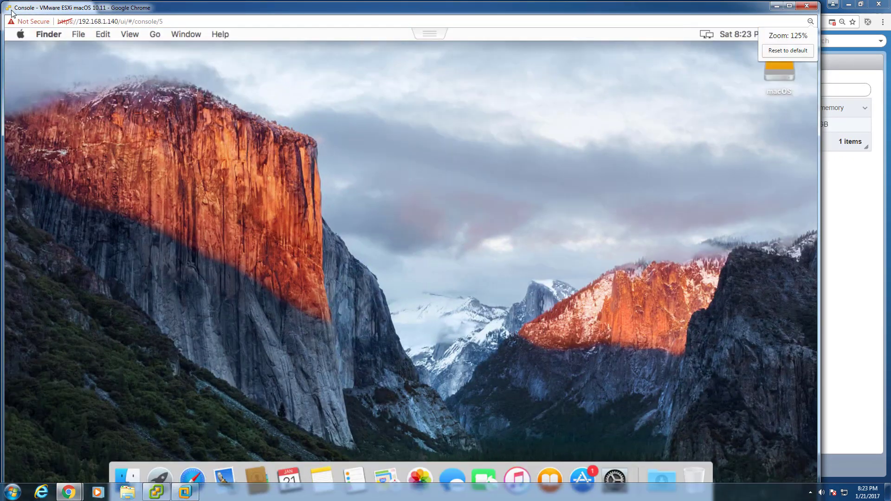
click(11, 12)
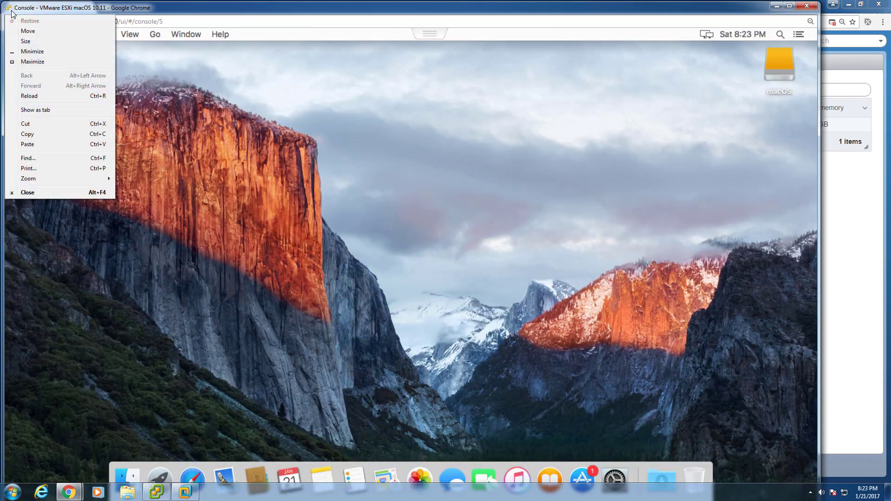
mouse_move(55, 180)
click(153, 199)
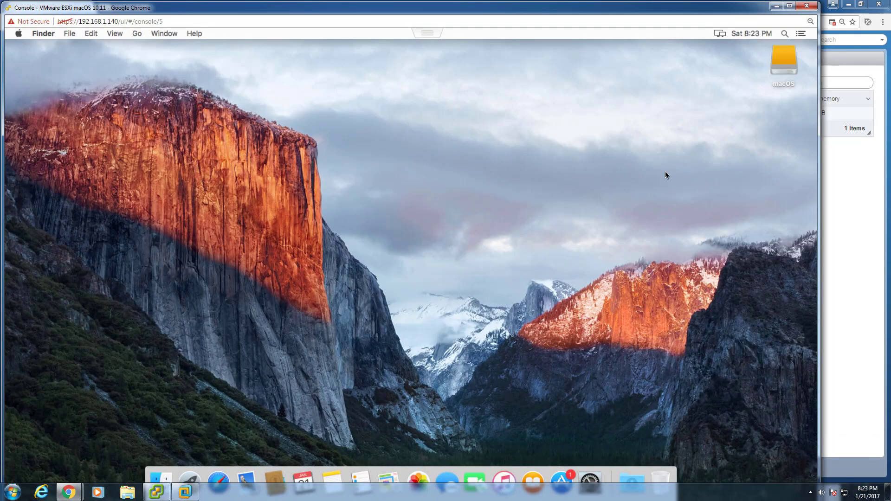
click(824, 255)
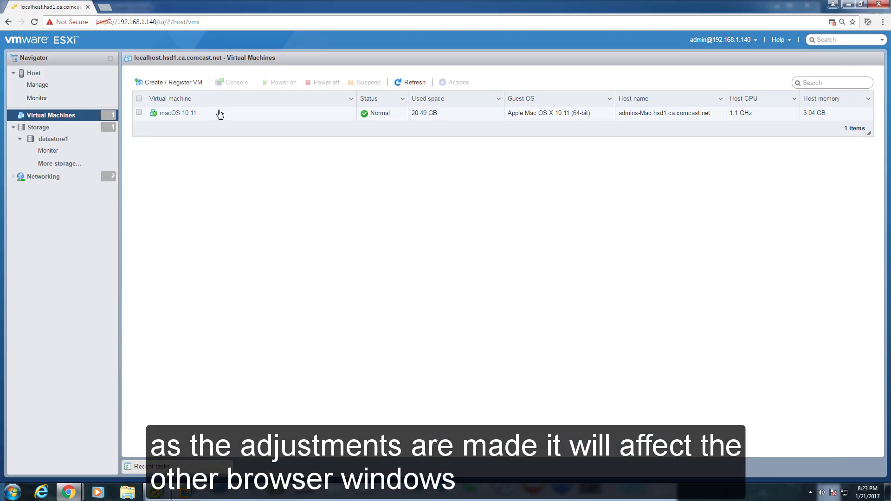
- Zoom the ESXi Host Client page out to 67% in Chrome
click(883, 22)
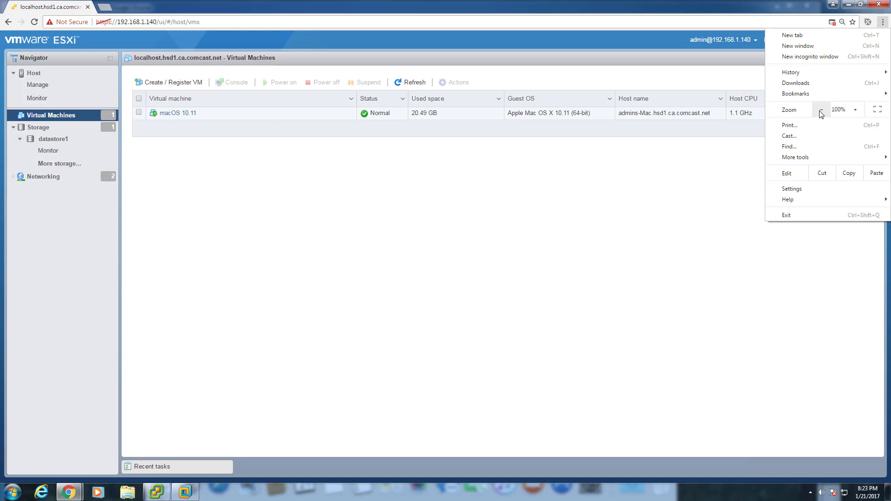
click(821, 109)
click(822, 109)
click(821, 109)
click(821, 109)
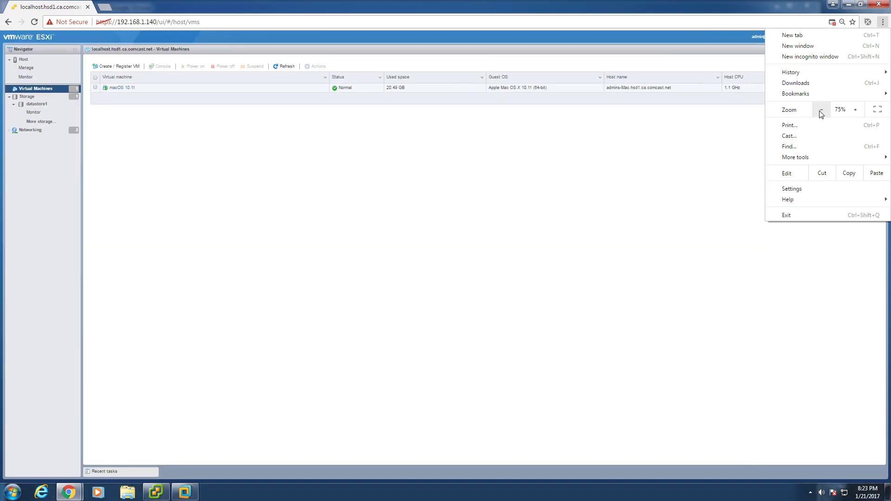
click(820, 112)
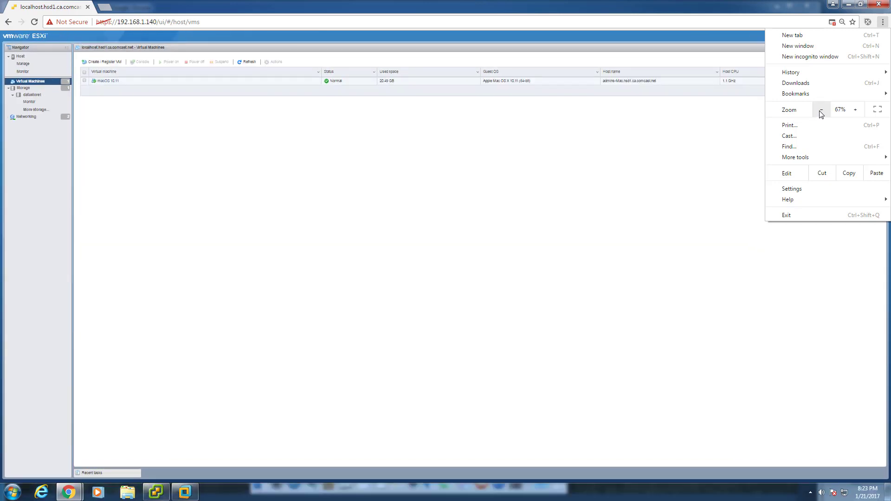
- Restore the maximized console window, move it to the top, and resize it to fit the desktop
key(alt+Tab)
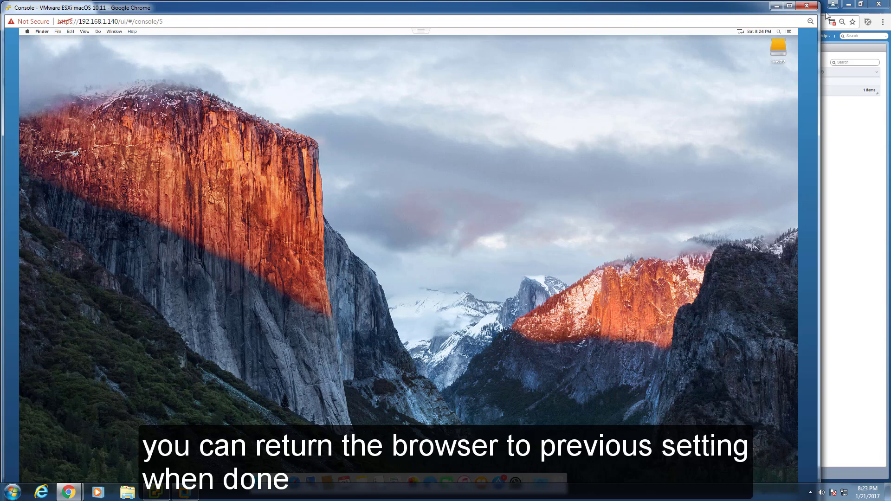
drag(818, 4, 458, 245)
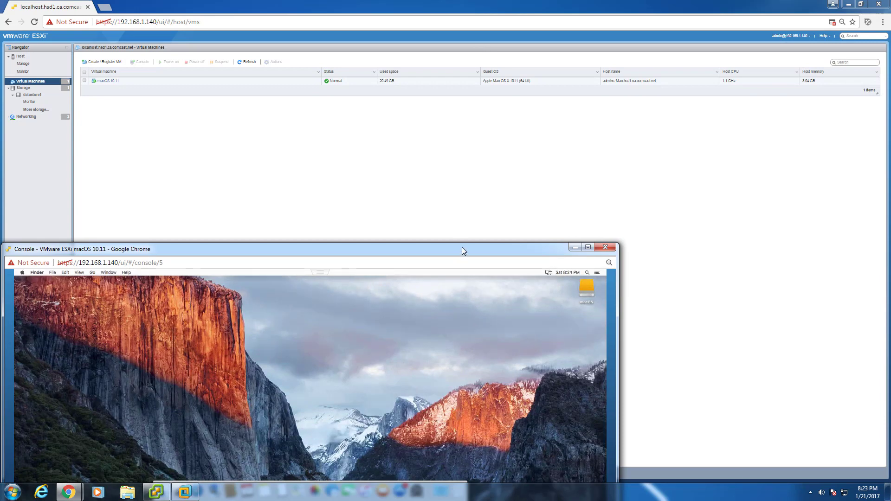
drag(463, 251, 469, 22)
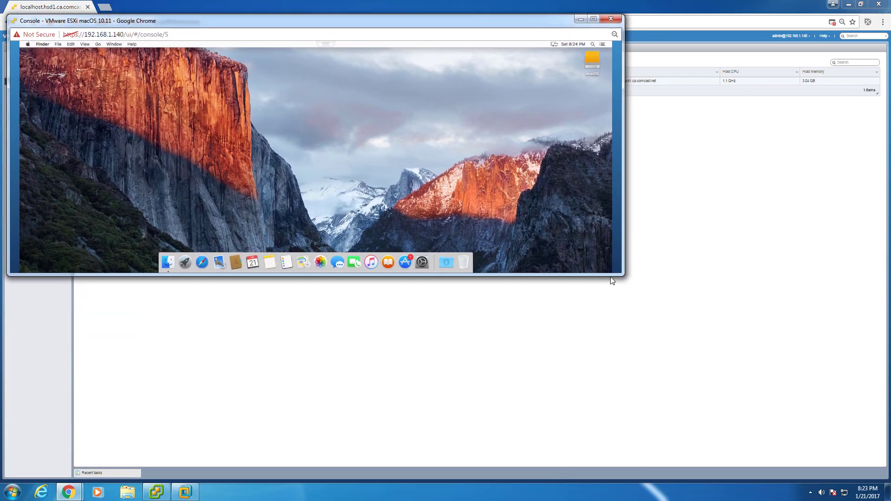
drag(622, 275, 470, 336)
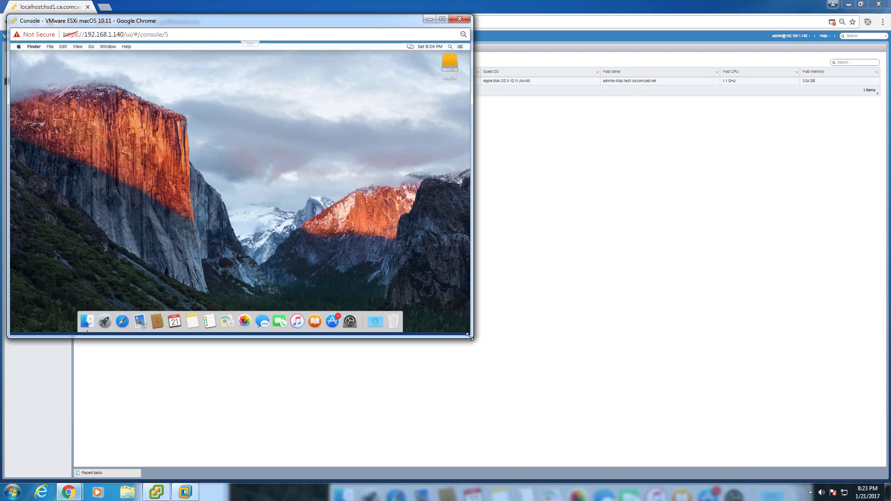
- Open a second console for the macOS 10.11 VM in a new window
click(647, 229)
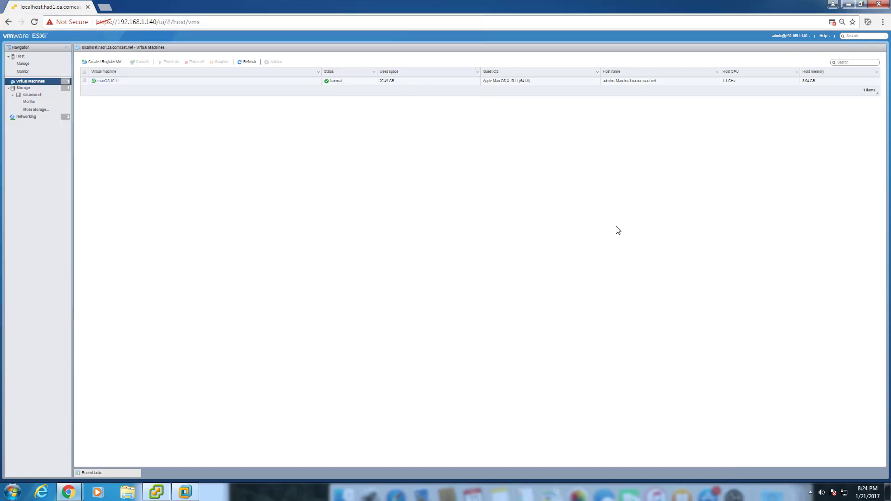
right_click(110, 84)
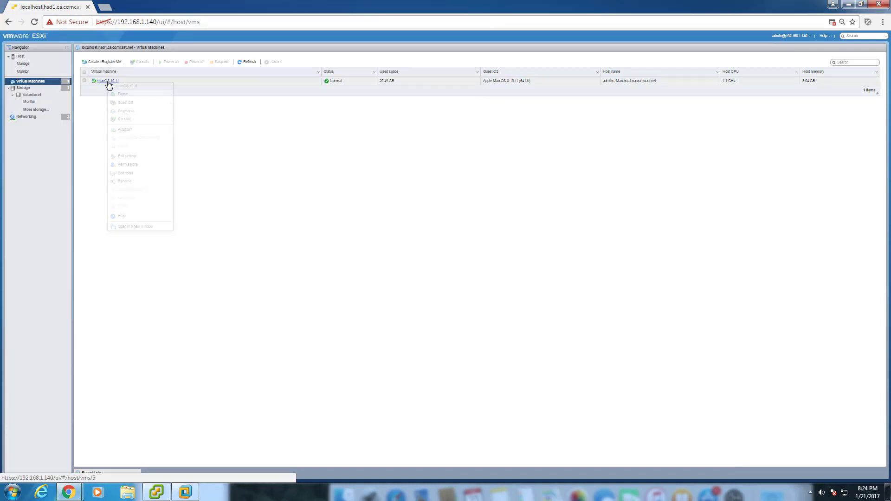
mouse_move(122, 119)
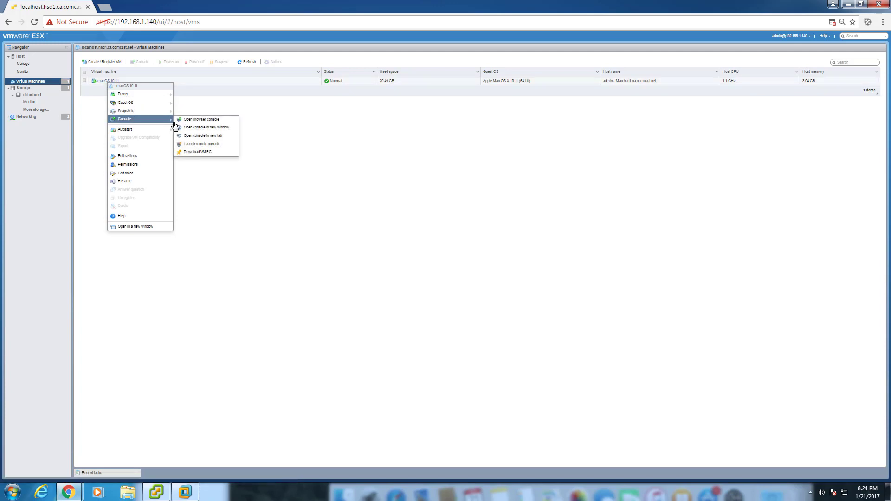
click(216, 130)
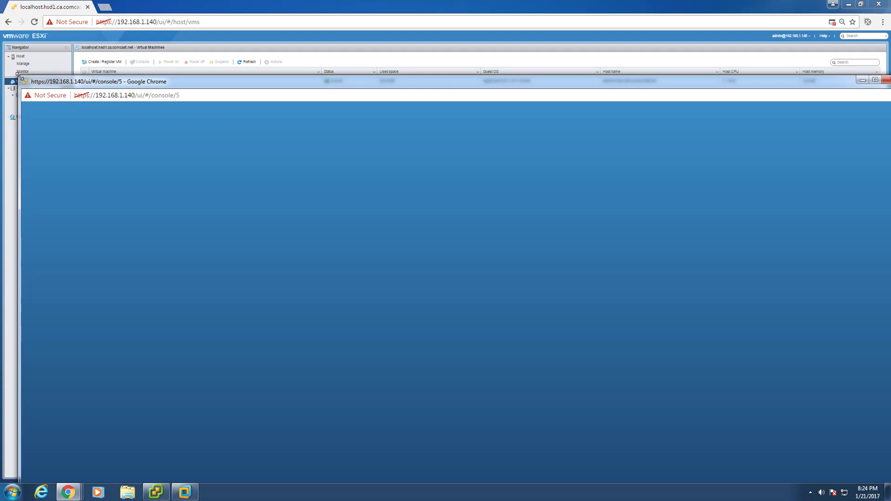
- Shrink the new console window and place it in the upper right beside the VM list
drag(17, 75, 9, 50)
drag(77, 54, 70, 10)
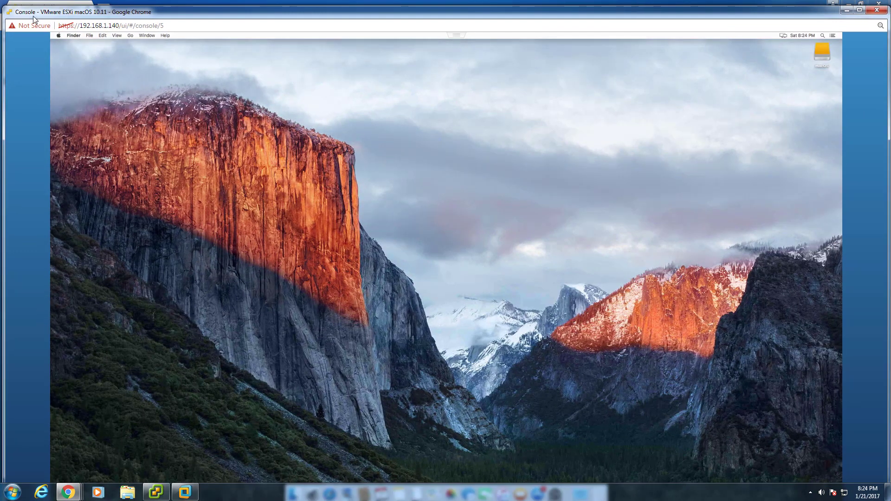
drag(5, 7, 508, 277)
drag(574, 277, 578, 8)
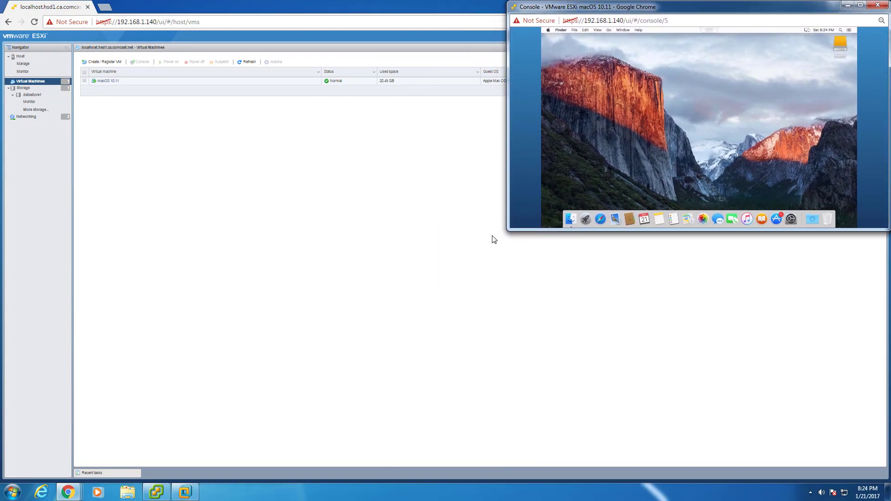
- Arrange the two console windows side by side in matching left and right halves
mouse_move(65, 496)
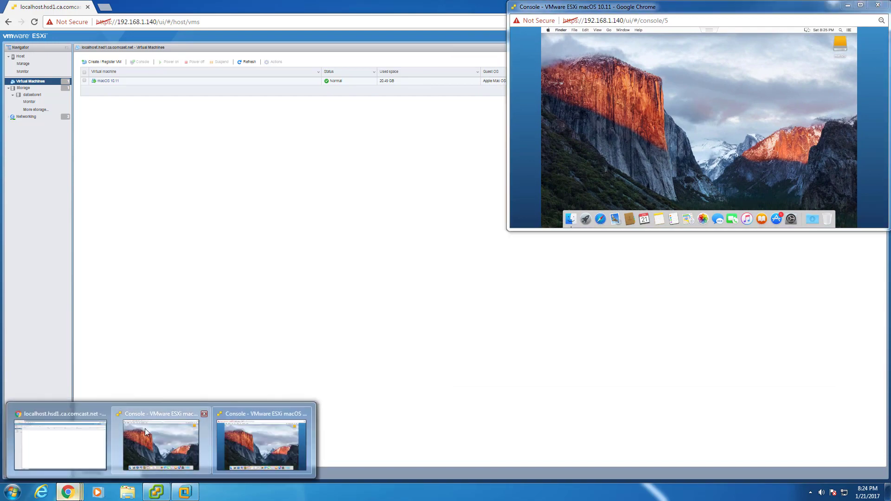
click(160, 441)
drag(293, 19, 288, 6)
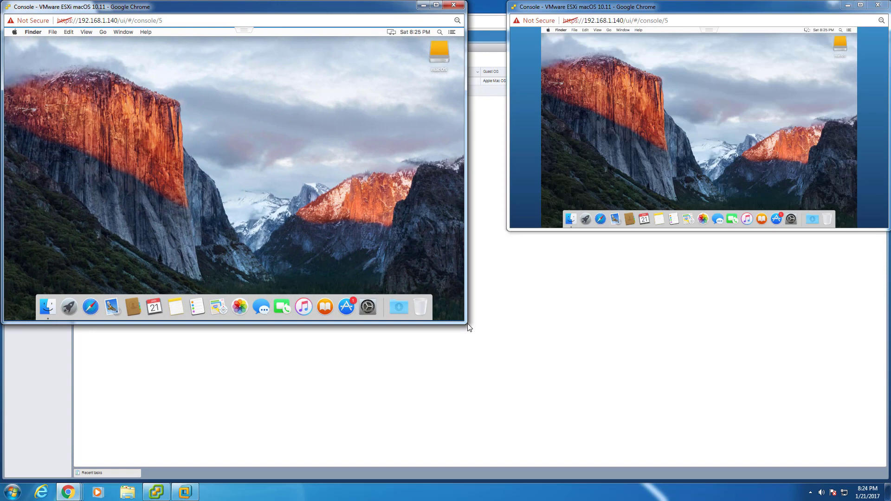
drag(469, 324, 444, 328)
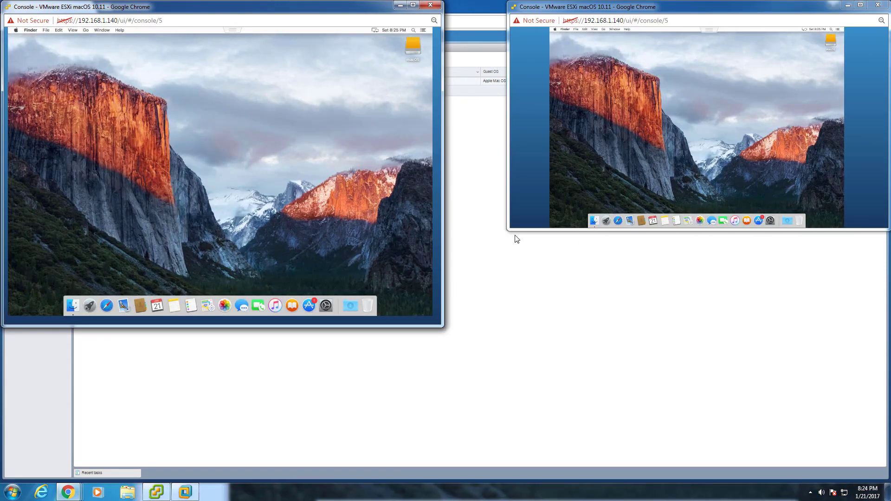
drag(507, 229, 446, 326)
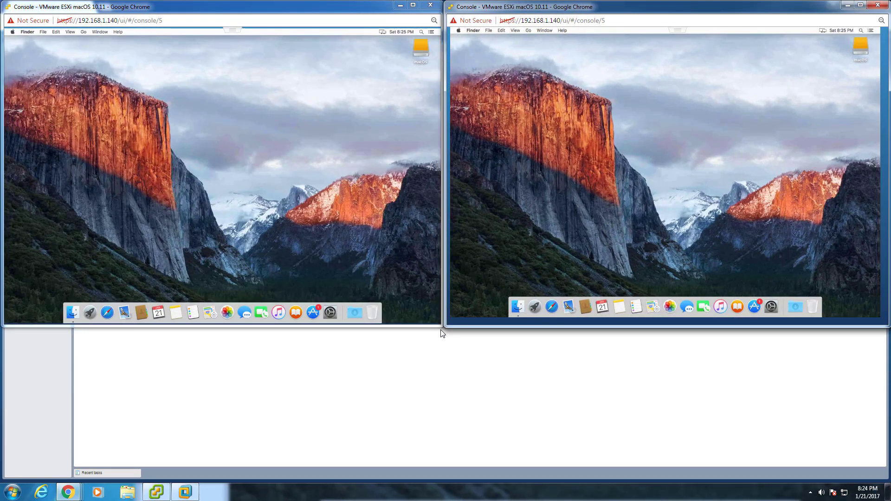
drag(448, 326, 449, 325)
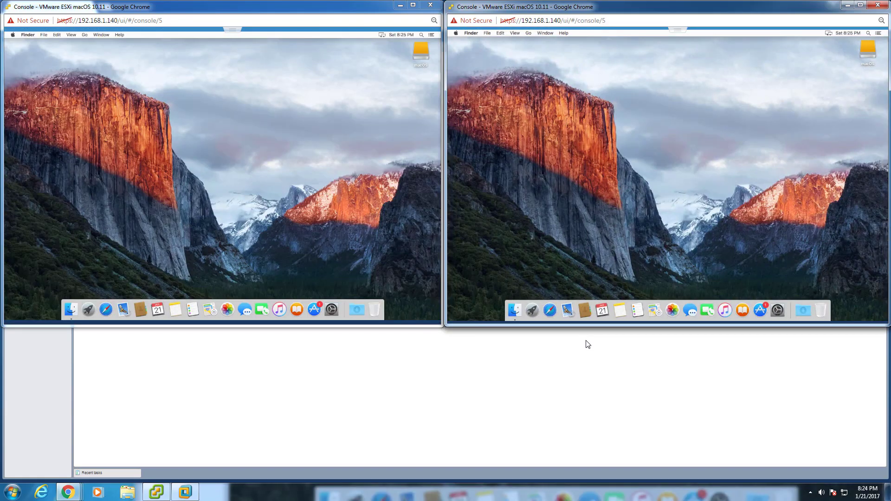
- Test the guest by opening and closing Finder, then loading the Apple website in Safari, toggling full screen
click(70, 310)
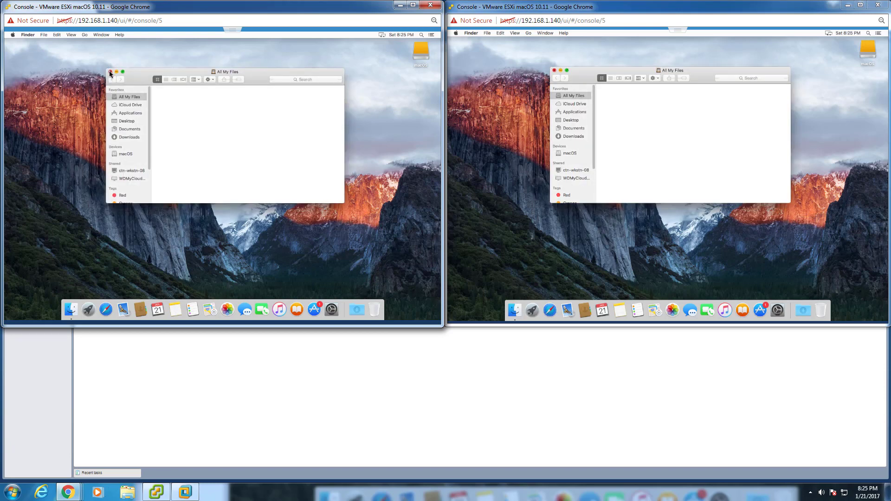
click(110, 72)
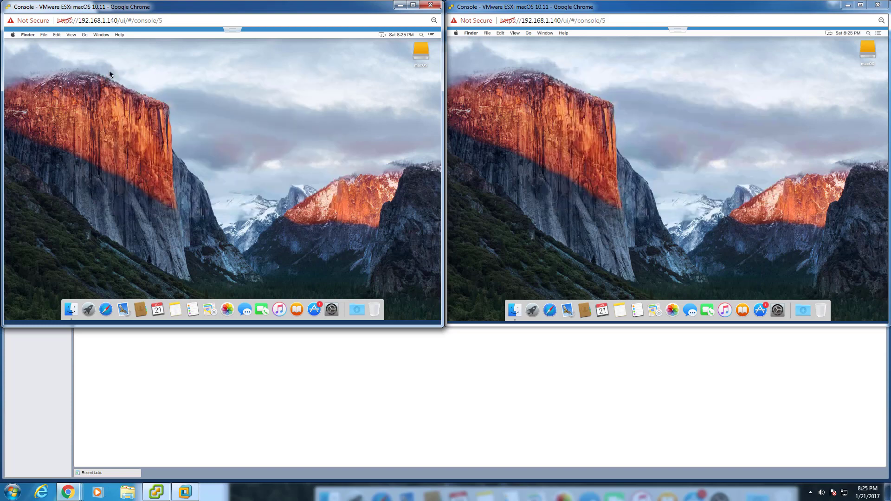
click(106, 309)
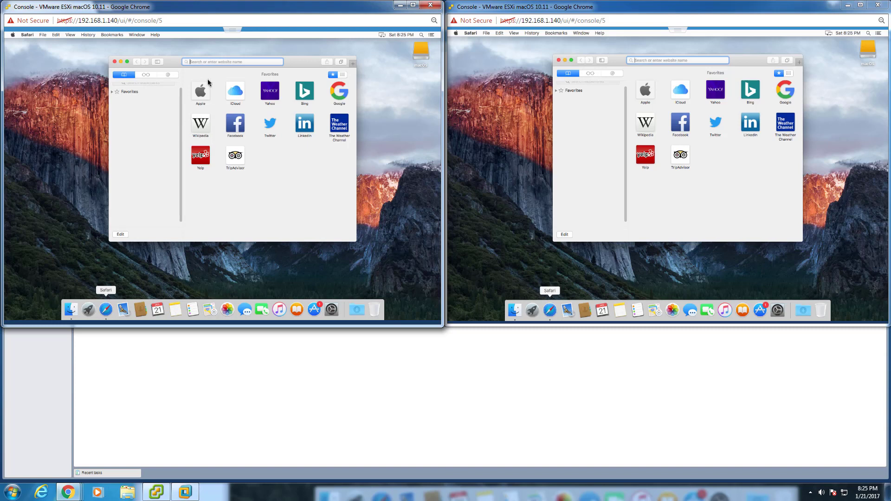
click(201, 92)
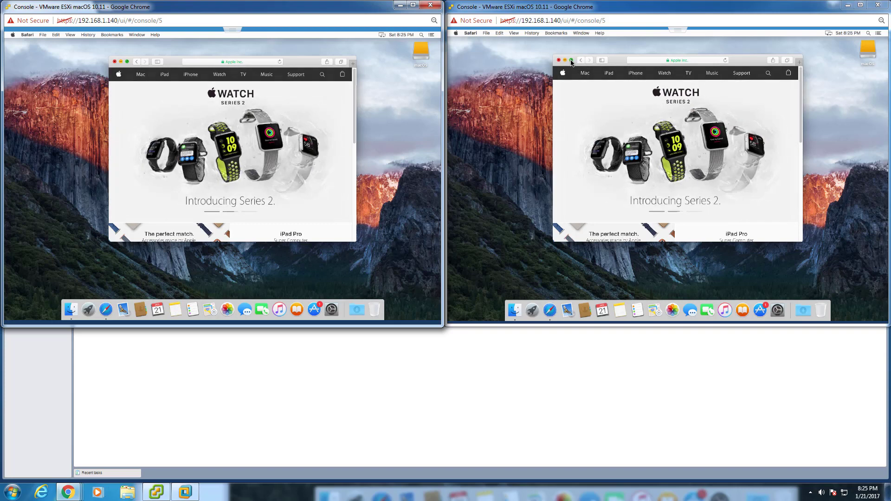
click(571, 62)
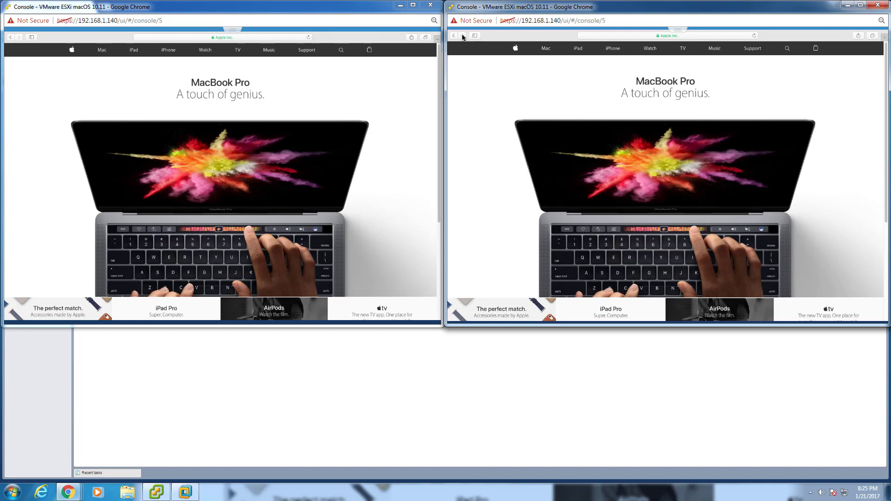
mouse_move(461, 29)
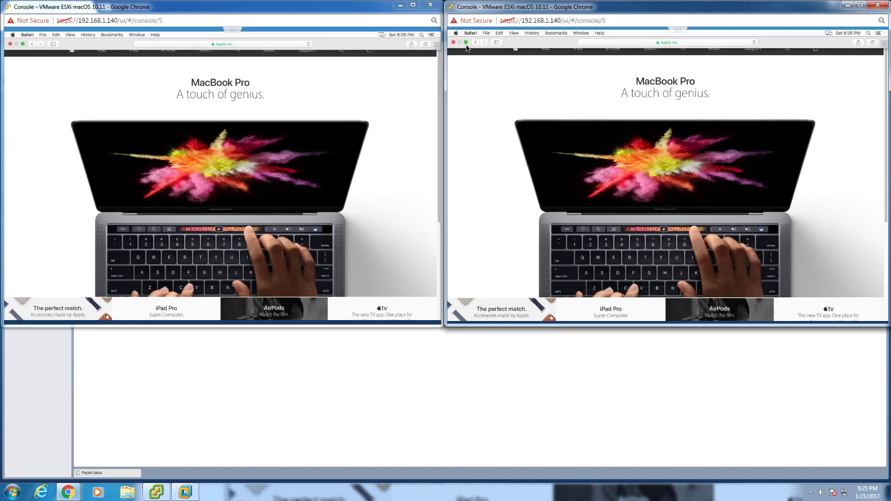
click(467, 42)
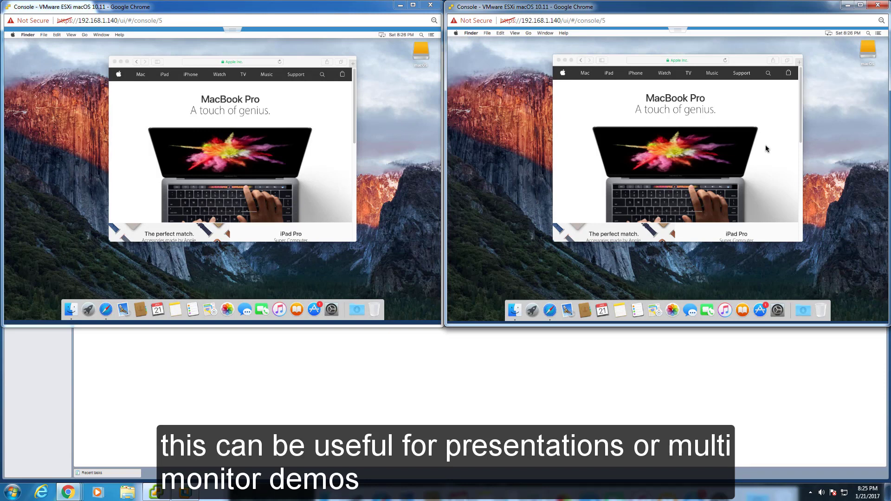
- Scroll the Safari page, quit Safari in the guest, and close the second console window
click(800, 109)
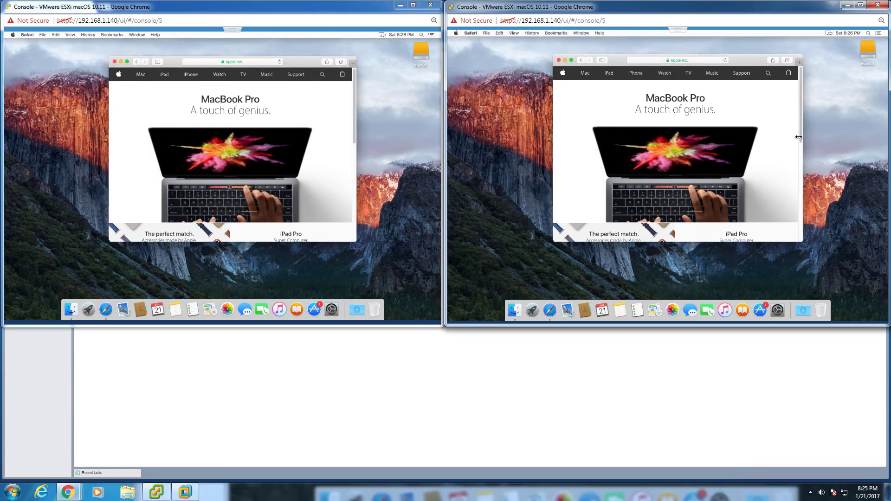
drag(801, 130, 802, 163)
scroll(798, 120, up, 5)
click(114, 62)
click(114, 63)
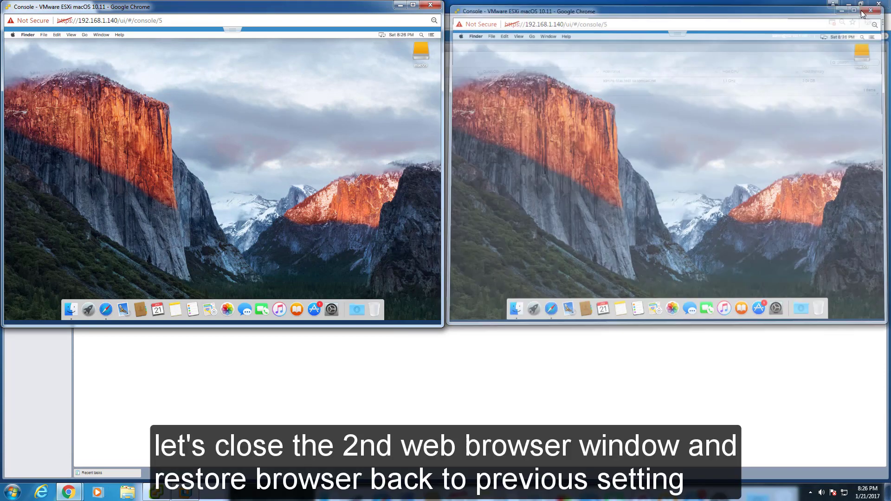
click(877, 4)
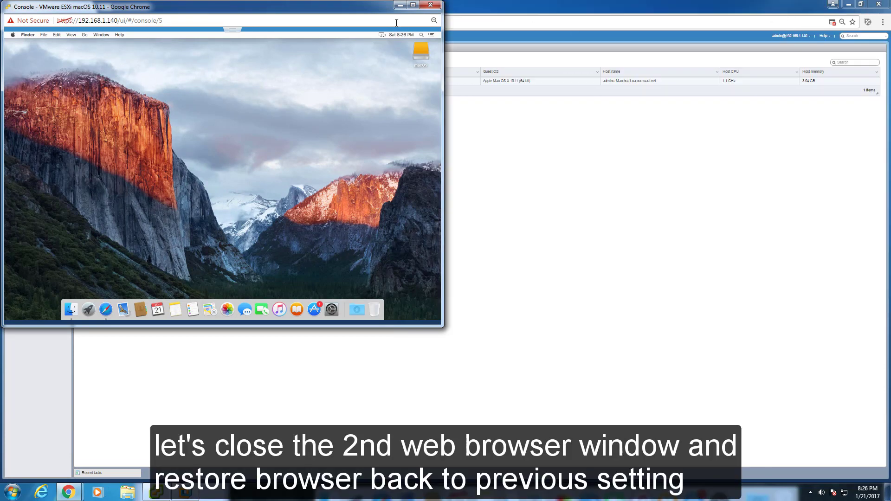
click(413, 6)
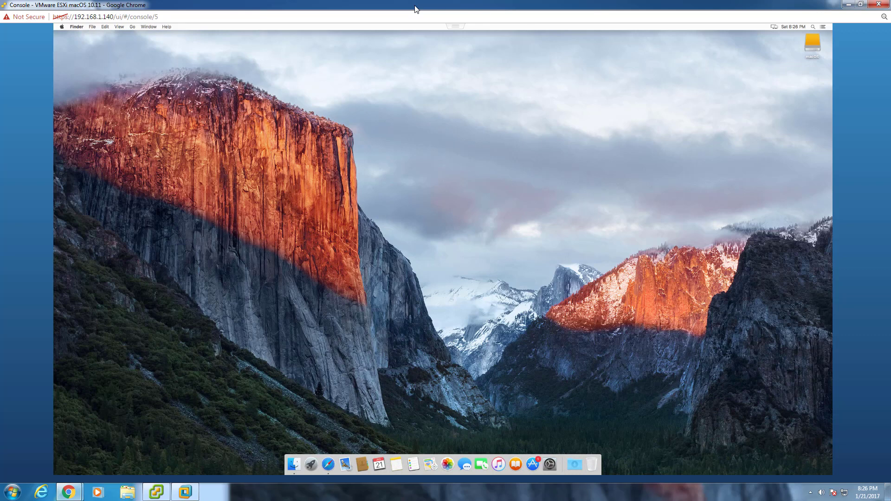
double_click(415, 5)
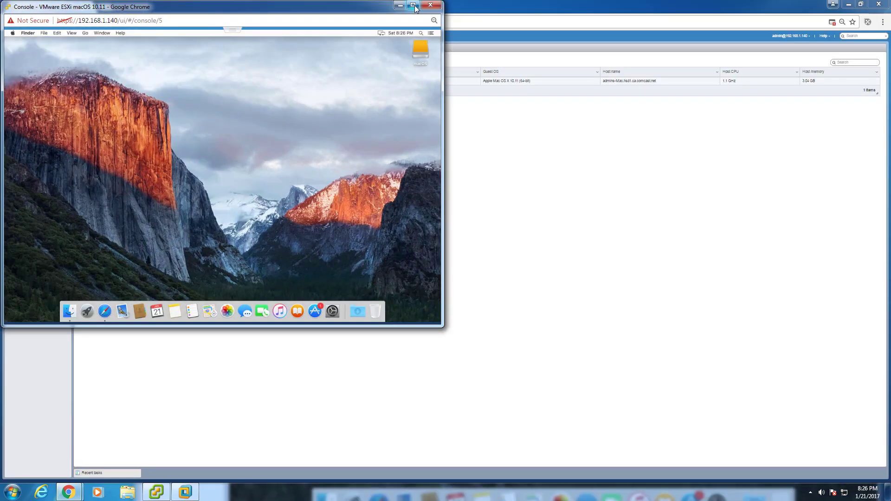
- Set the guest display to Scaled in System Preferences, centre the console, and open Chrome's menu
right_click(202, 69)
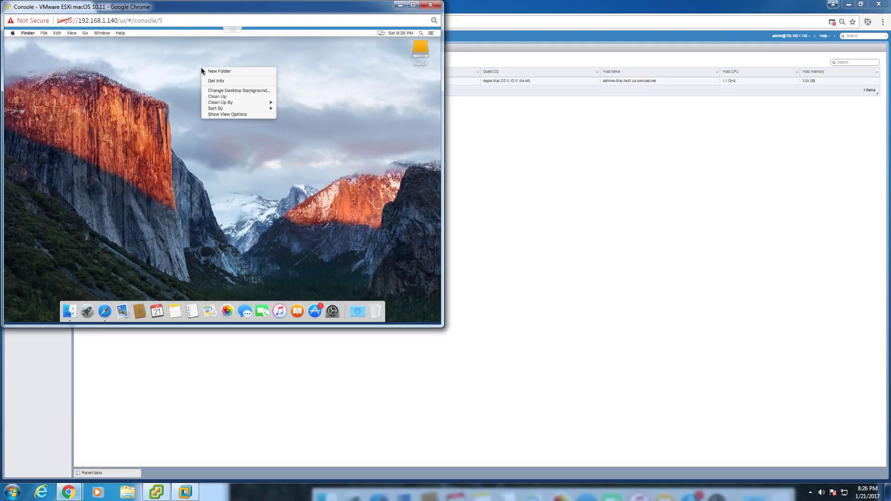
click(136, 115)
click(12, 34)
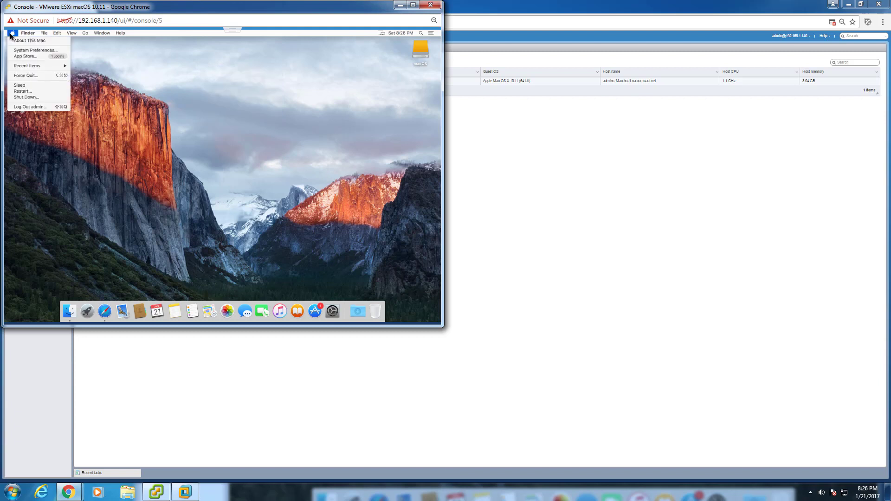
click(42, 52)
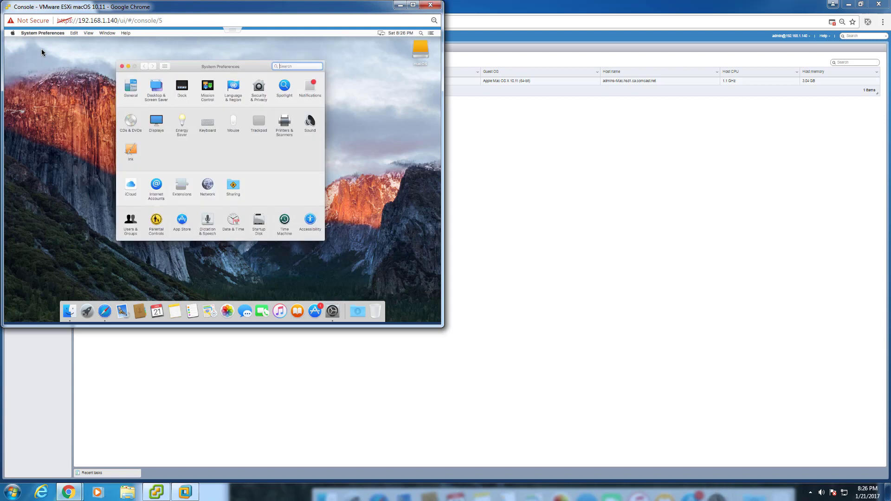
click(162, 124)
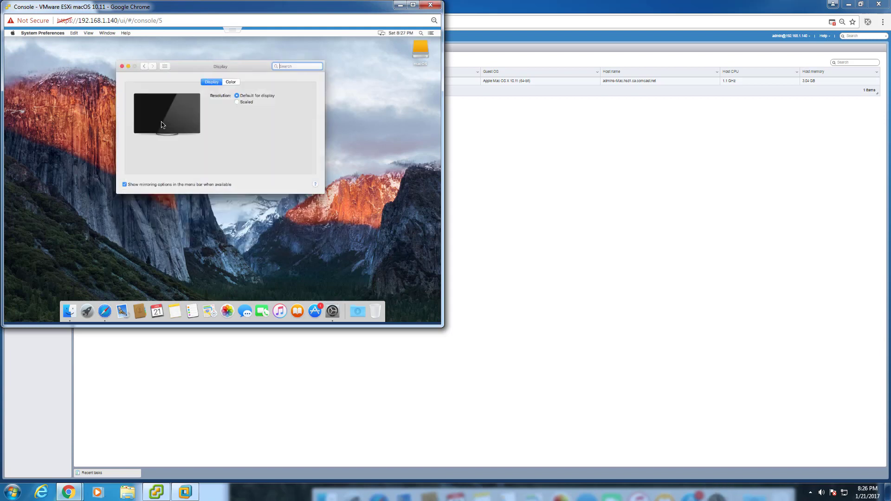
click(238, 103)
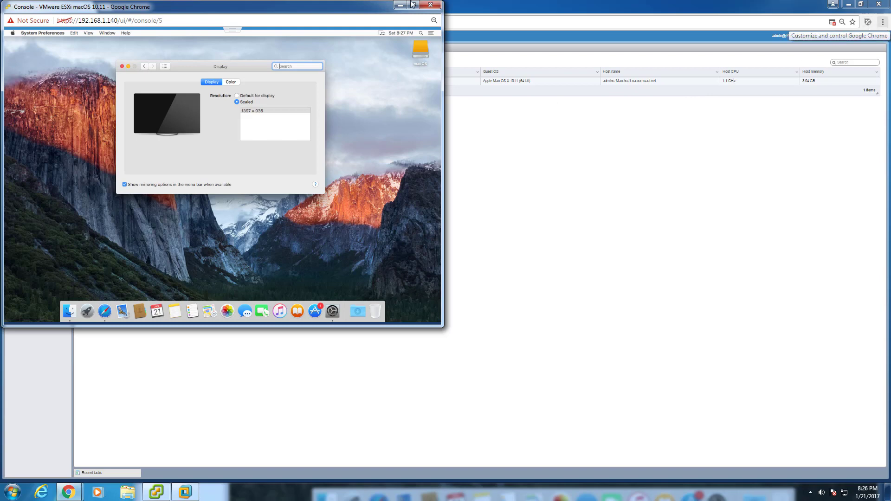
drag(356, 9, 580, 84)
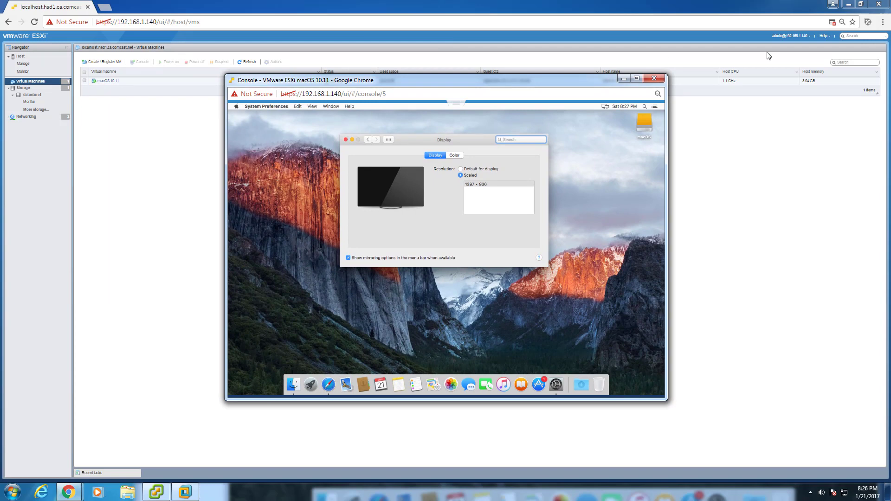
click(882, 22)
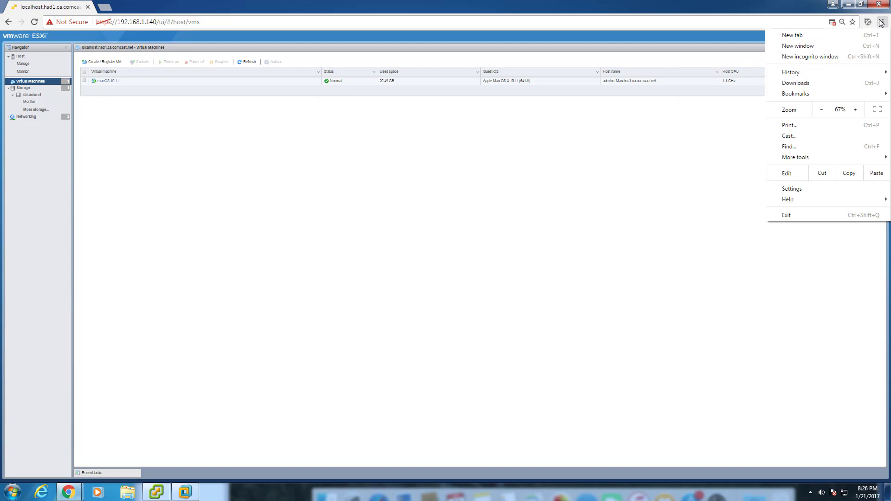
- Zoom the ESXi page to 150% and maximize the console so the guest runs at 1280 × 768
click(855, 110)
click(856, 110)
click(855, 109)
click(855, 109)
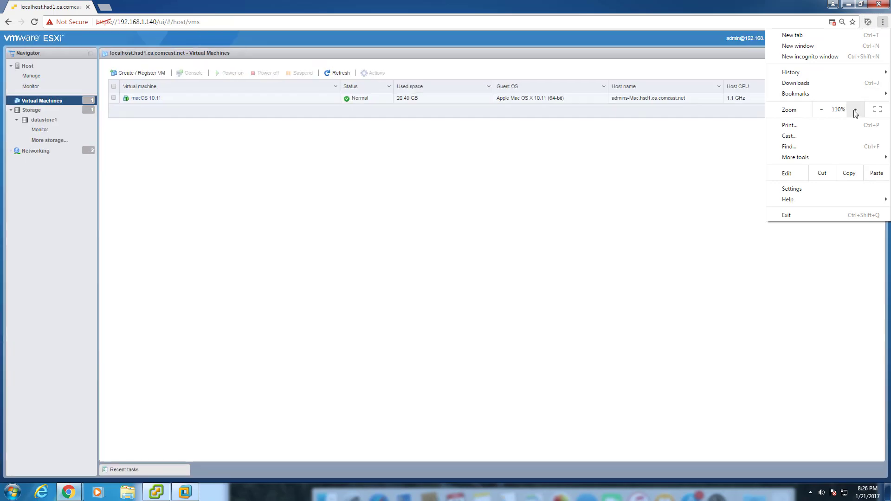
click(855, 109)
click(855, 109)
click(856, 109)
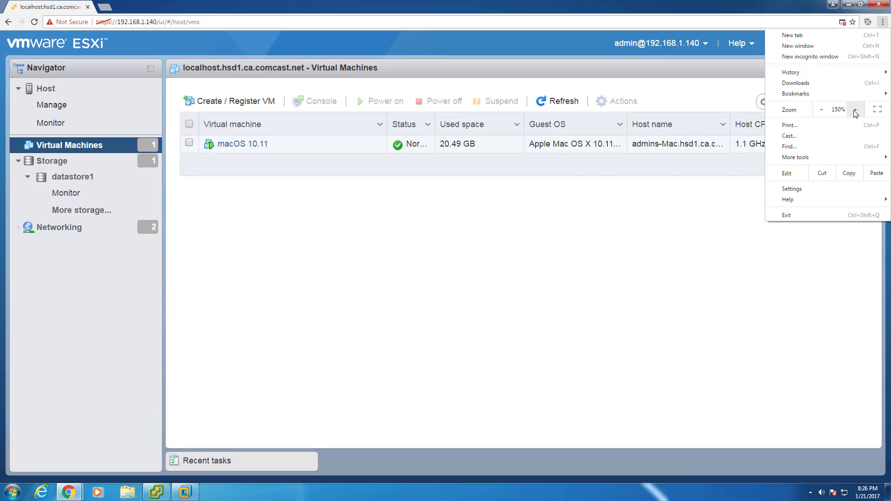
click(740, 132)
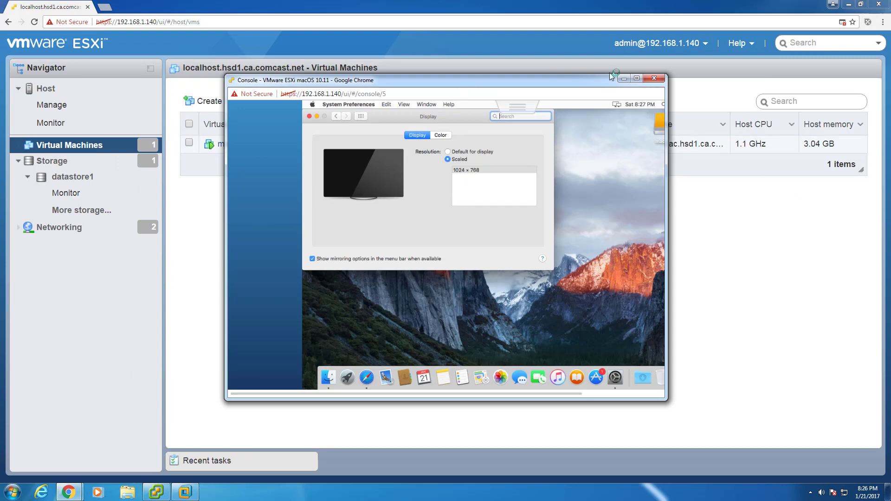
click(637, 77)
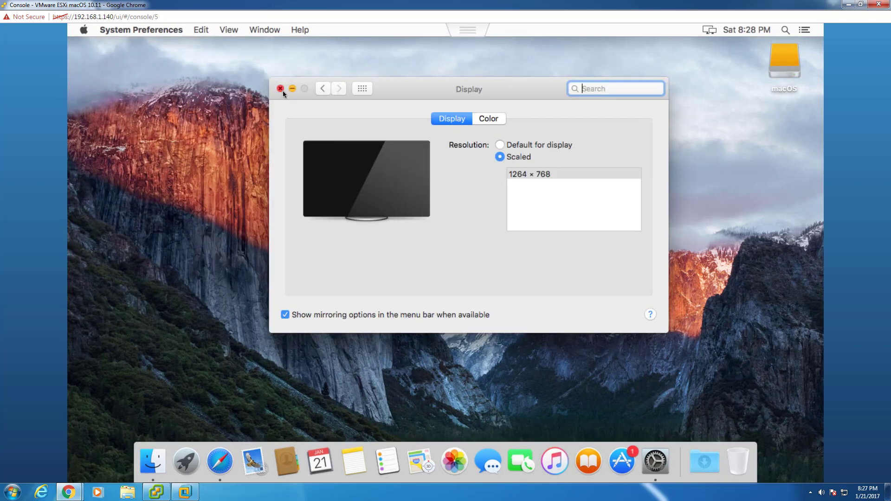
- Close the macOS Display preferences and change the console page's zoom level
click(281, 89)
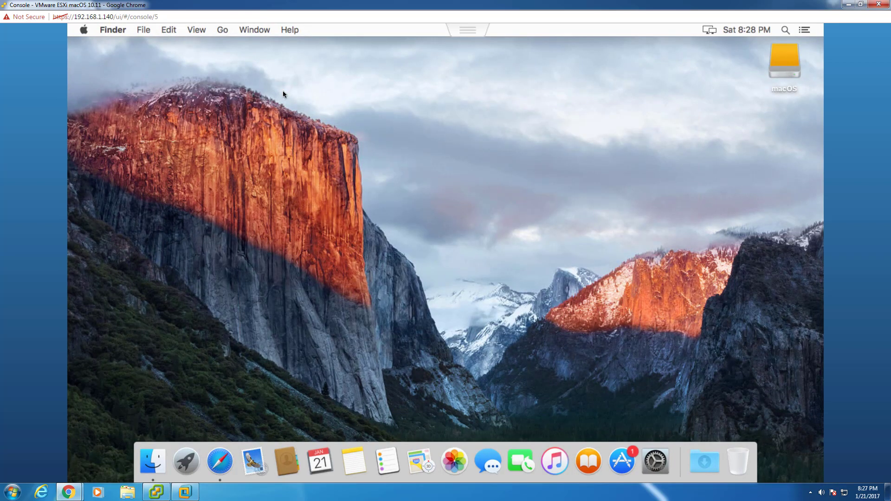
click(6, 6)
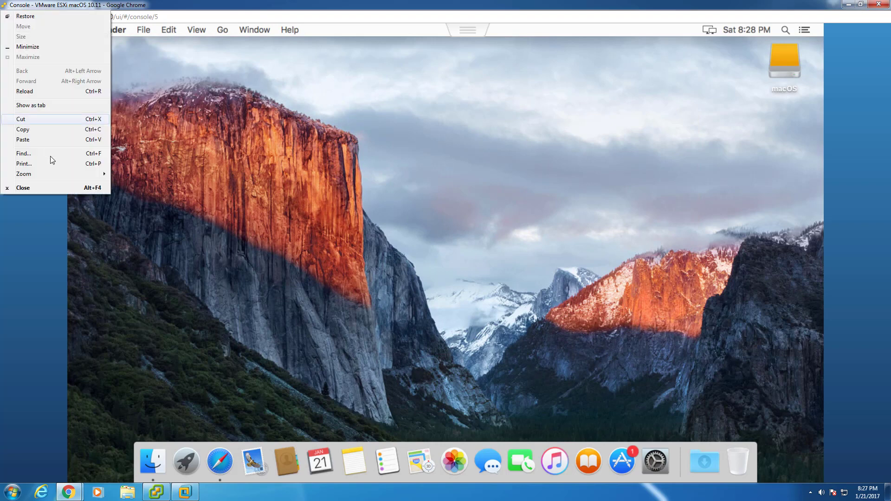
mouse_move(49, 174)
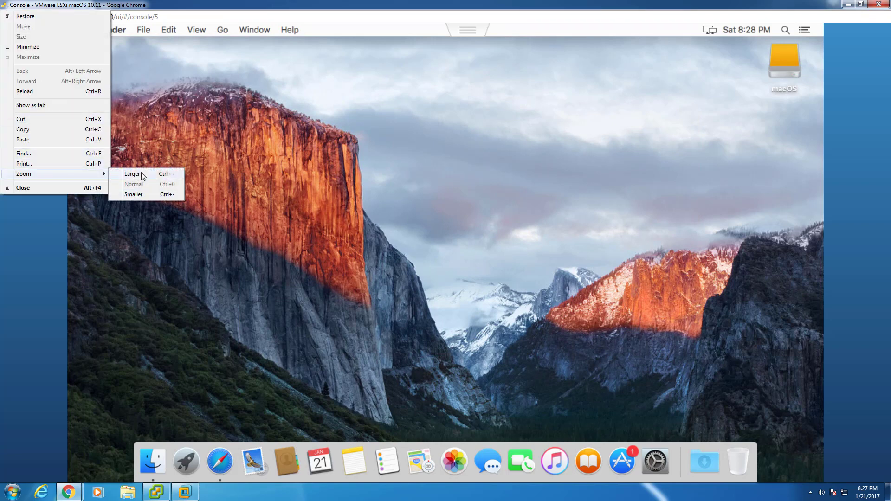
click(148, 195)
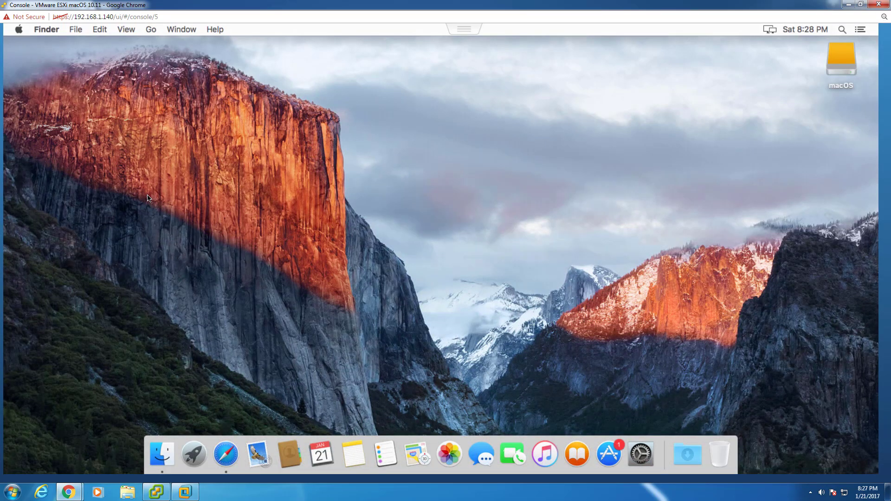
- Reset the console zoom to Normal and restore the console window to a smaller size
click(5, 5)
mouse_move(32, 174)
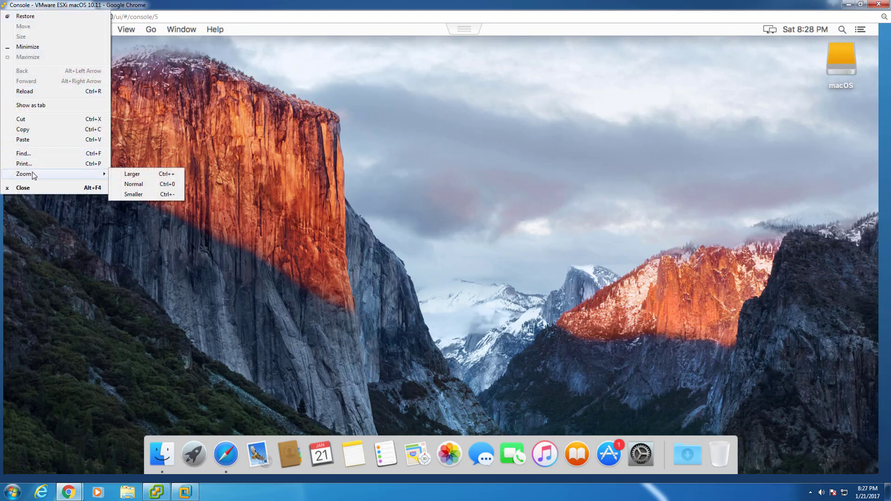
click(126, 185)
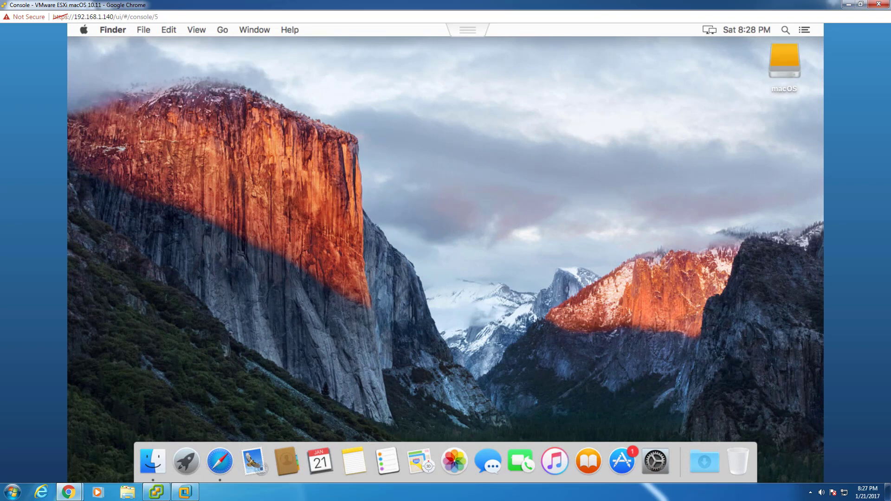
click(860, 4)
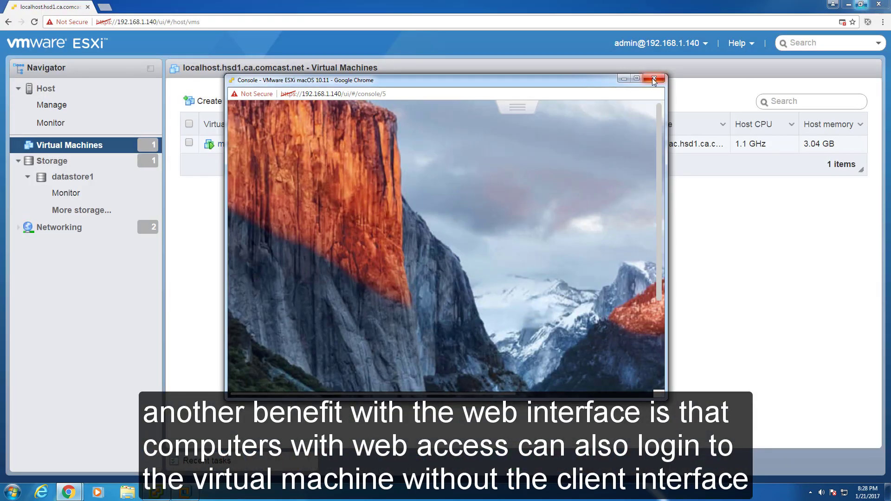
- Close the browser console, then move and close the Workstation console for macOS 10.11
click(654, 78)
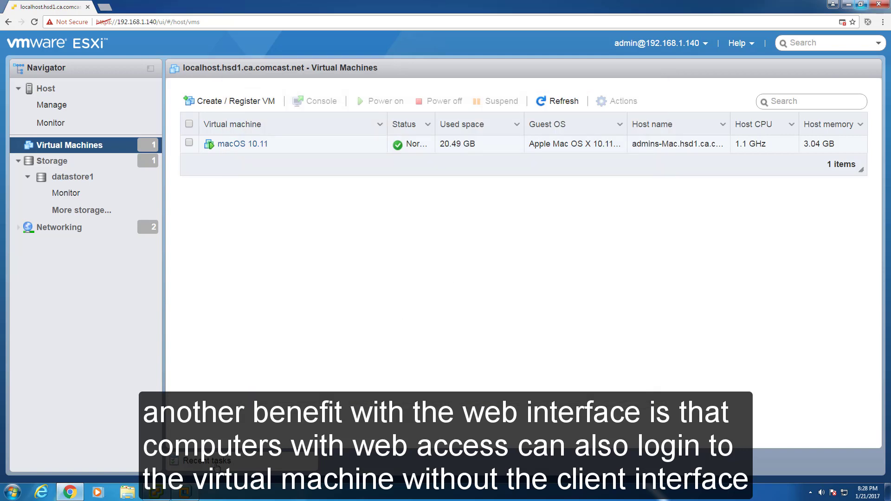
click(186, 492)
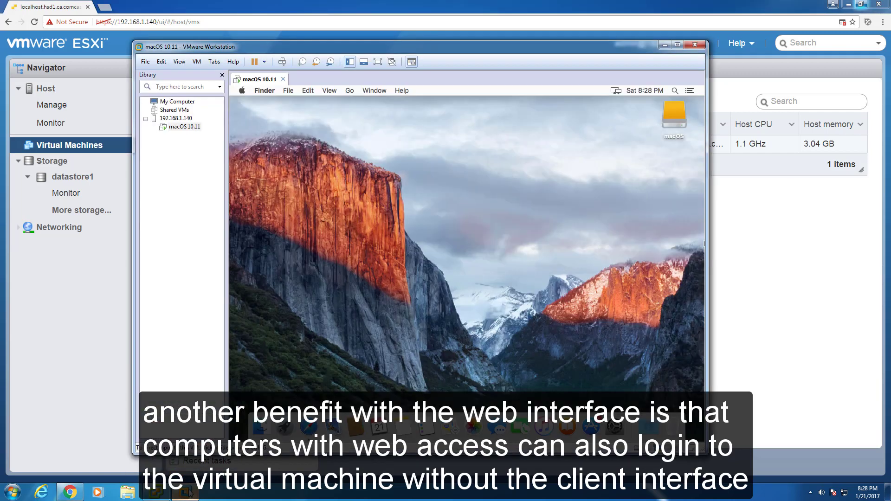
drag(390, 52, 443, 51)
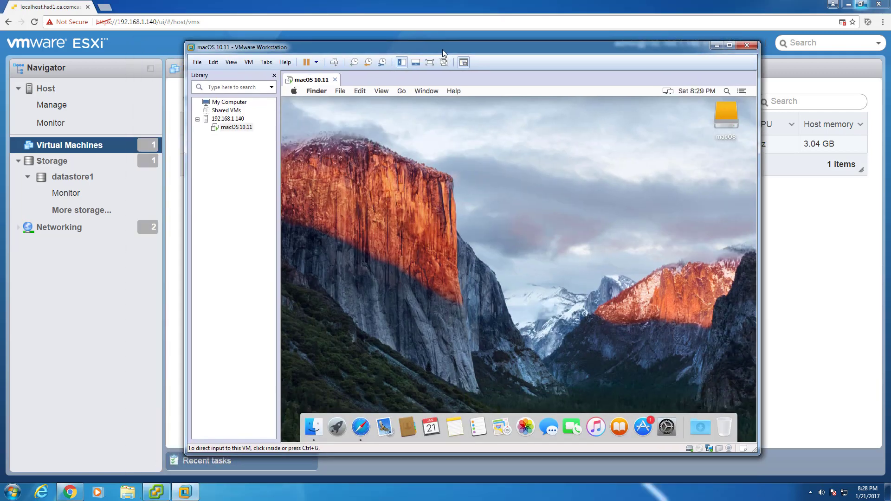
click(746, 46)
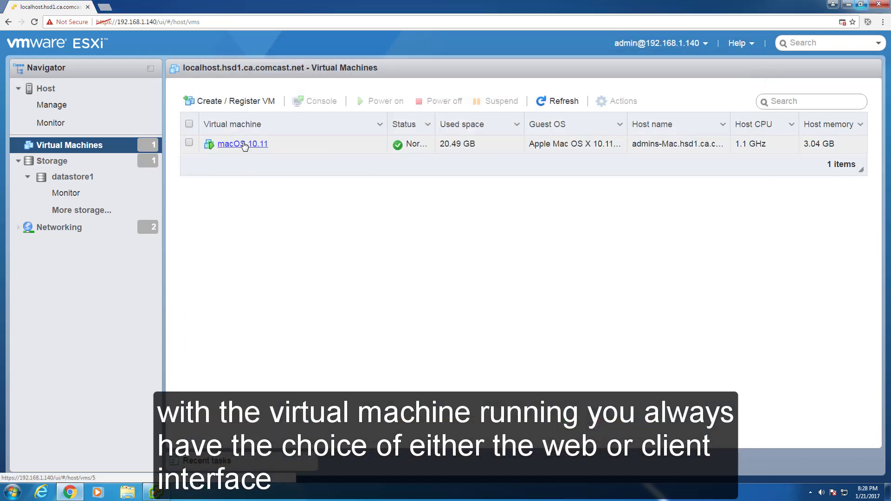
- Launch the macOS 10.11 remote console from the VM's Console menu, allow the link, then close it
right_click(245, 146)
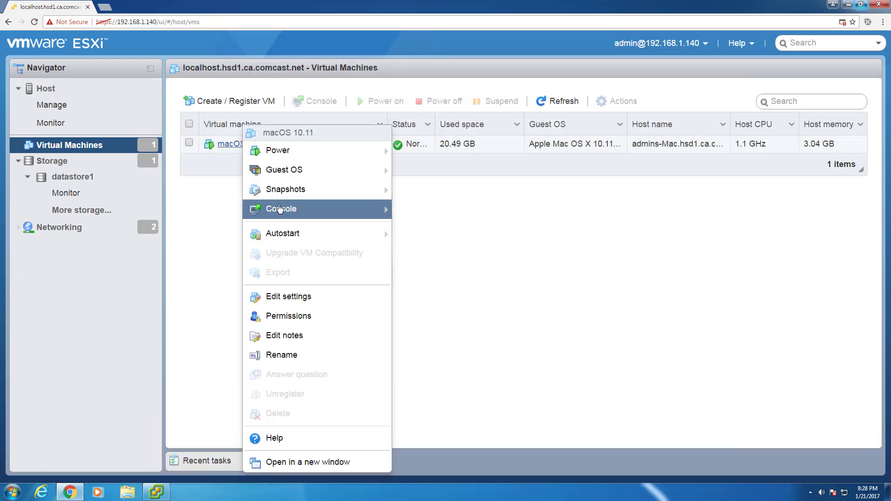
mouse_move(363, 217)
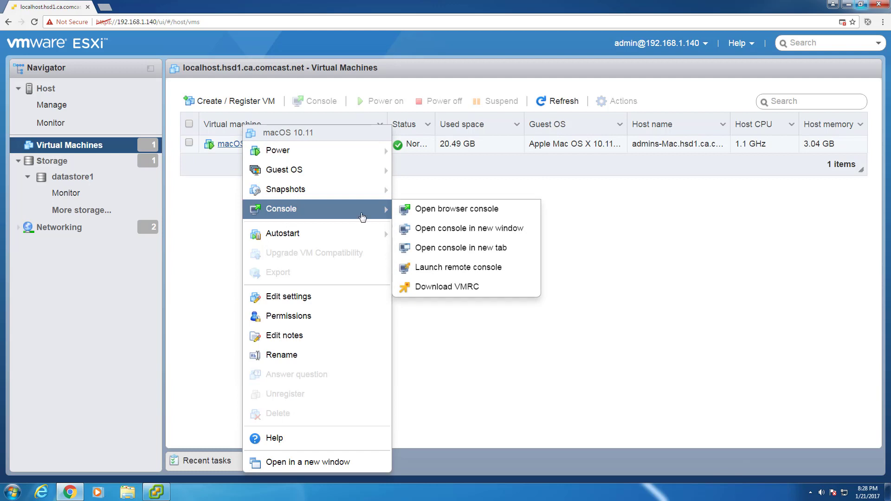
click(450, 266)
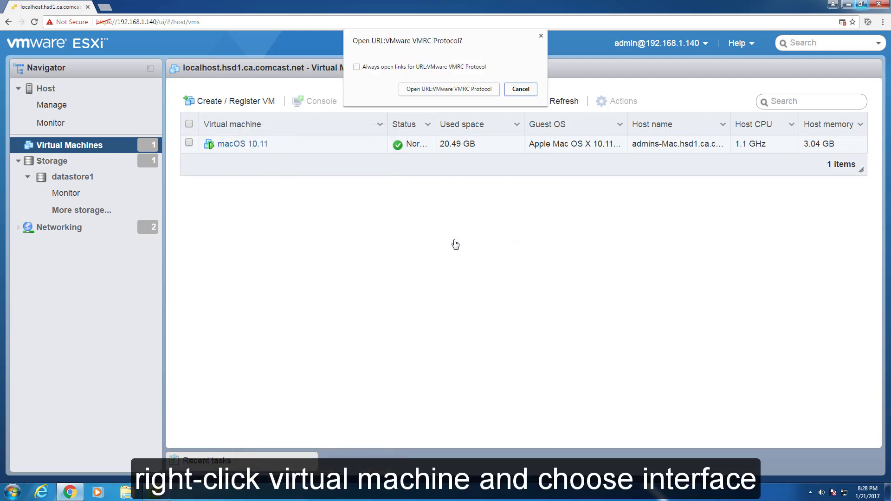
click(463, 89)
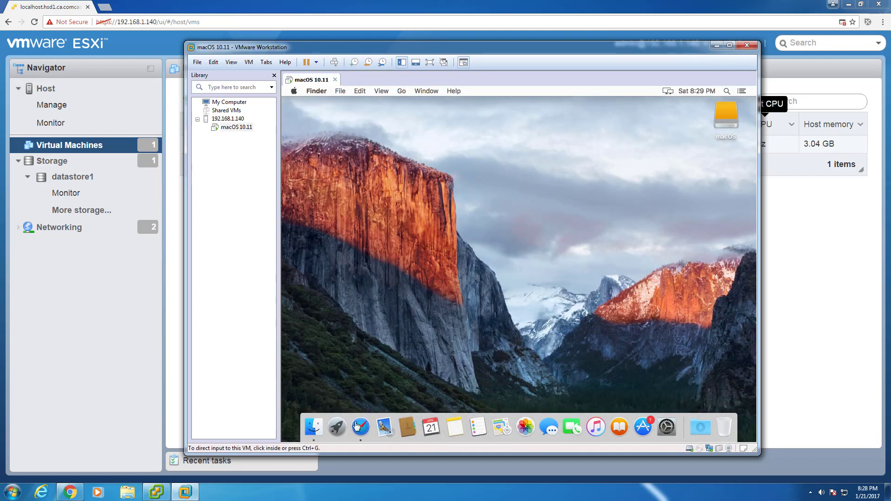
click(745, 45)
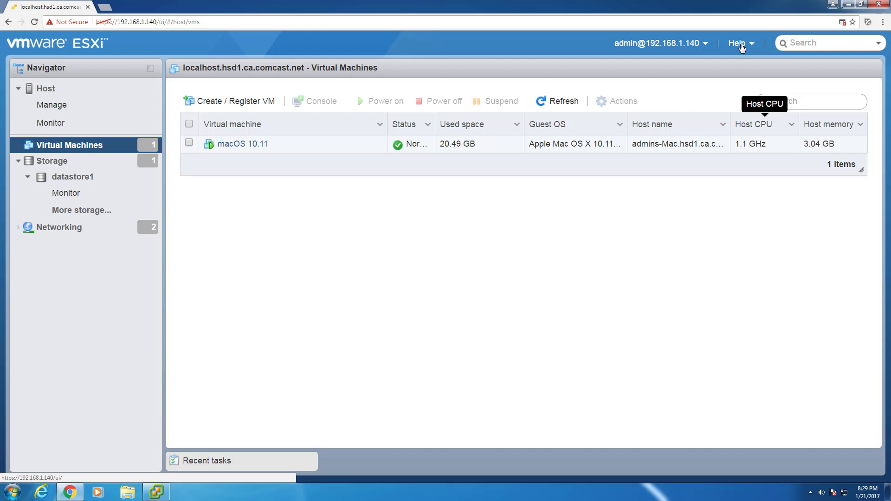
- Log out of the ESXi host from the Host page, then close Chrome and the vSphere Client
click(53, 94)
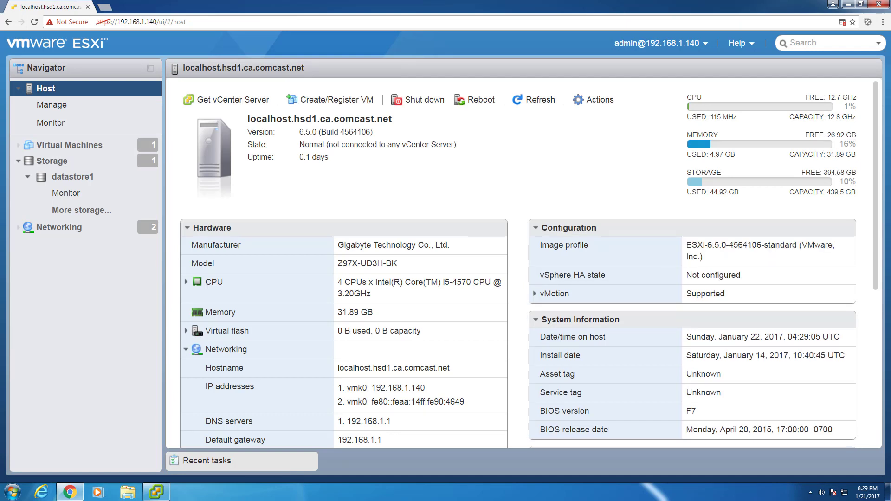
click(701, 44)
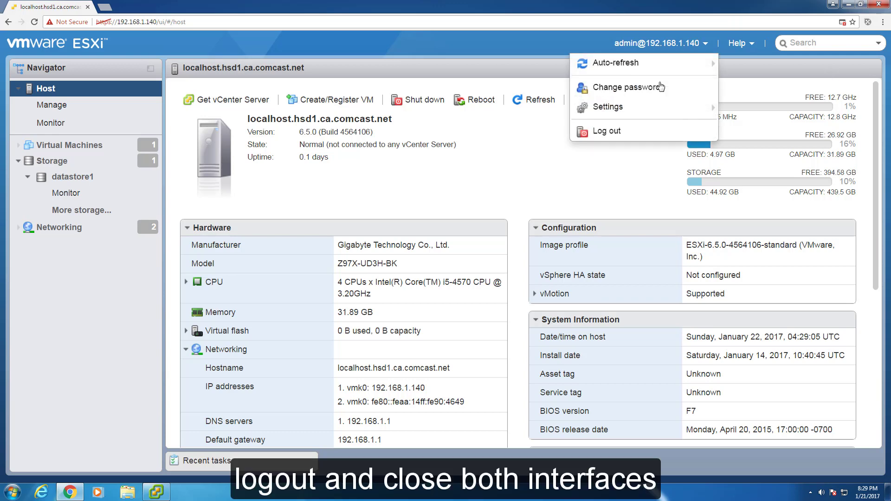
click(618, 132)
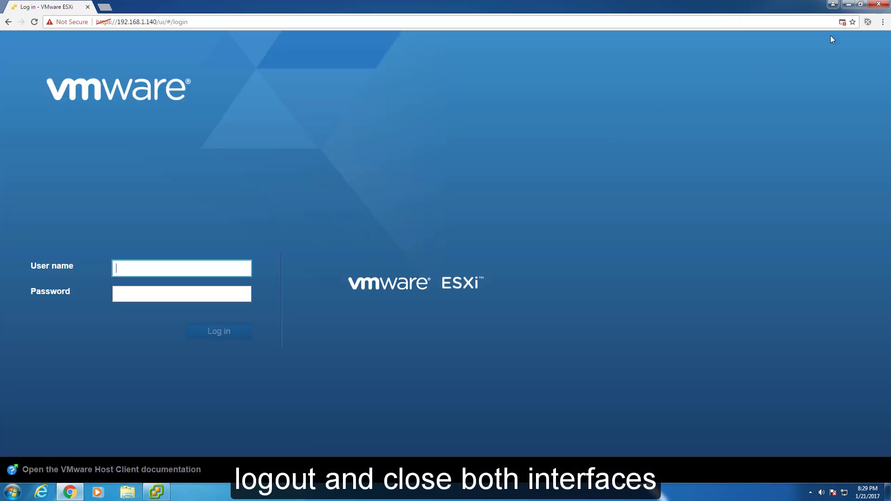
click(879, 4)
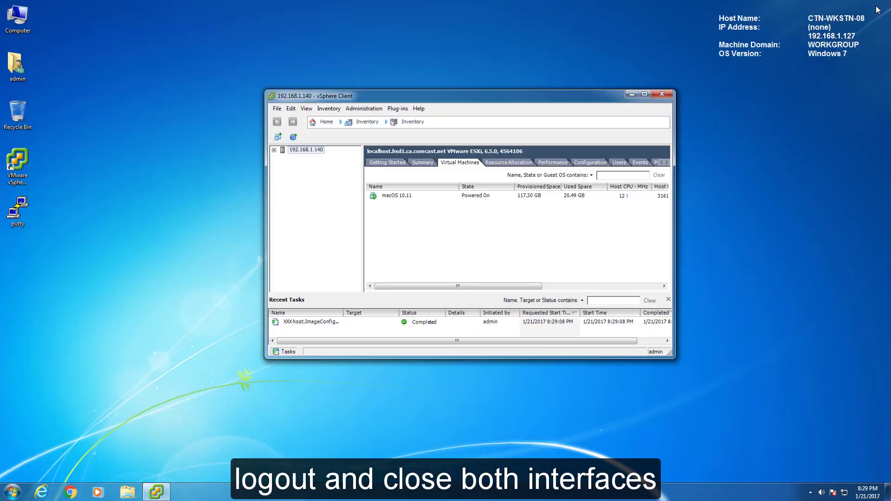
click(662, 95)
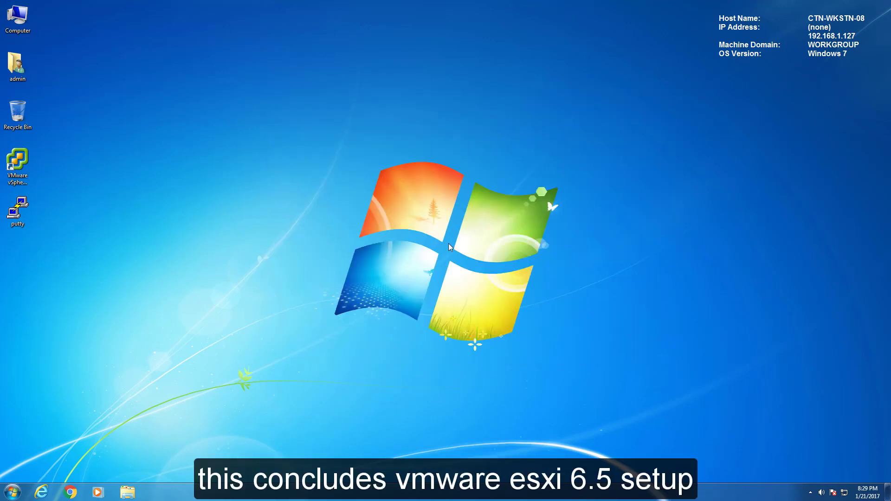